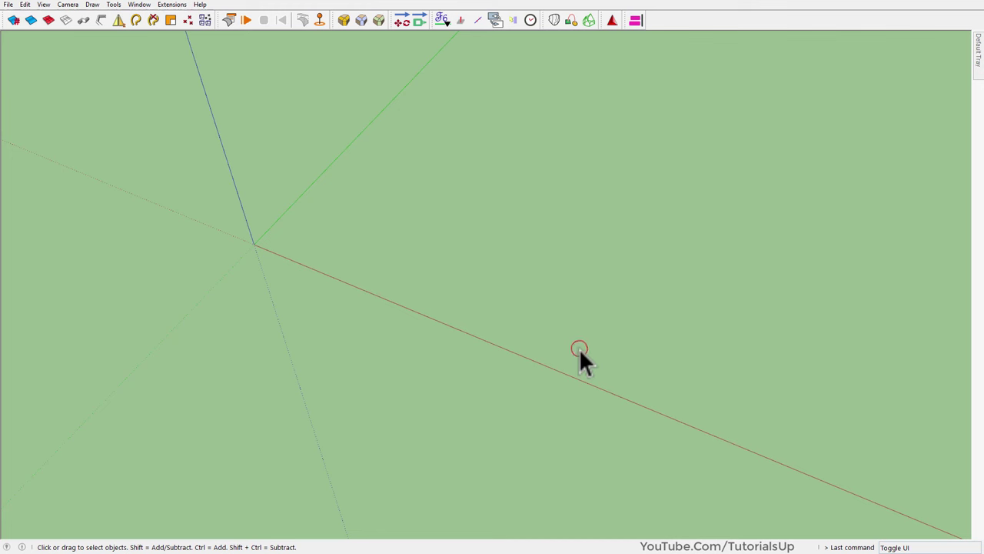
Draw a 22 by 12 rectangle starting at the origin
key(r)
click(254, 244)
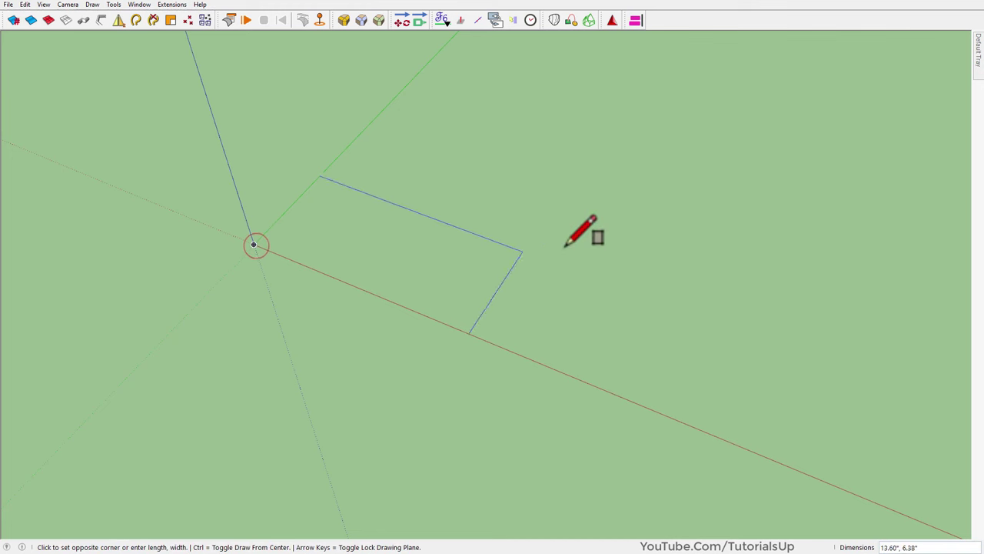
text(22,12)
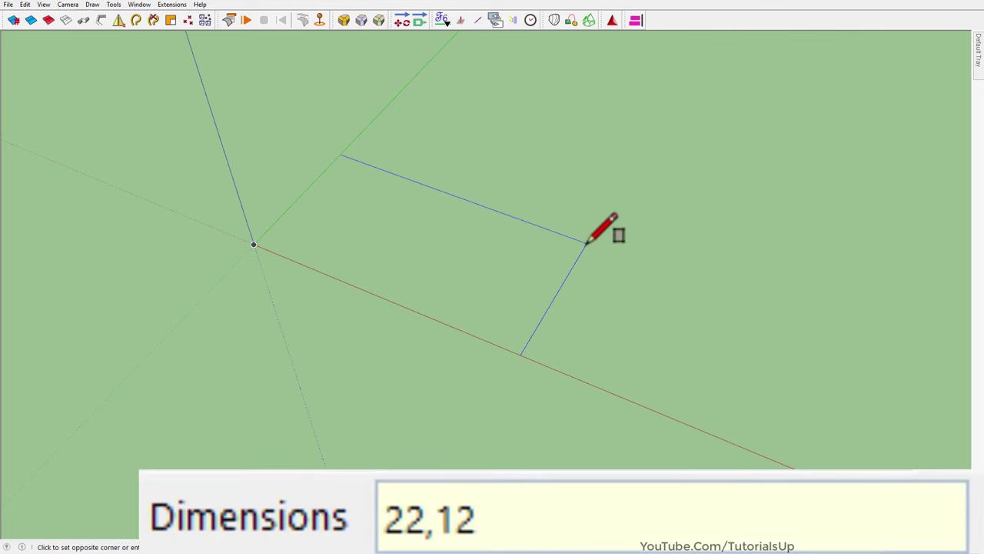
key(Return)
key(space)
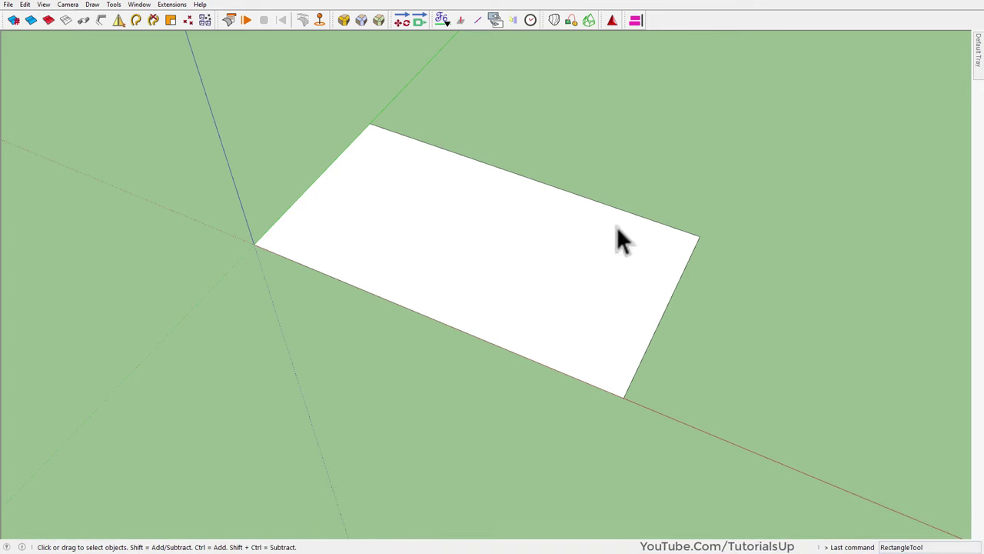
middle_drag(617, 226, 514, 255)
Divide the top edge and move edges to split the rectangle into three strips, selecting the middle one
click(574, 184)
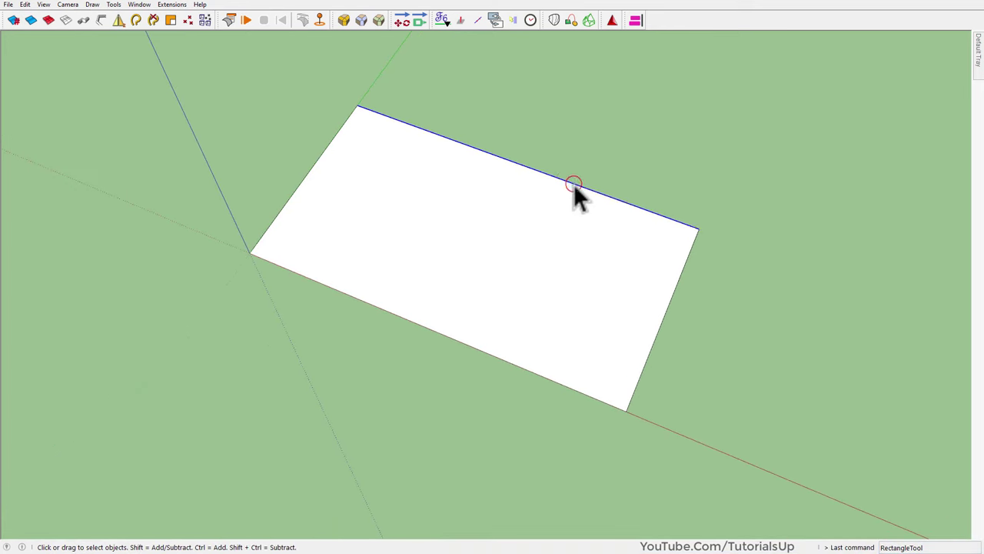
right_click(574, 184)
click(649, 75)
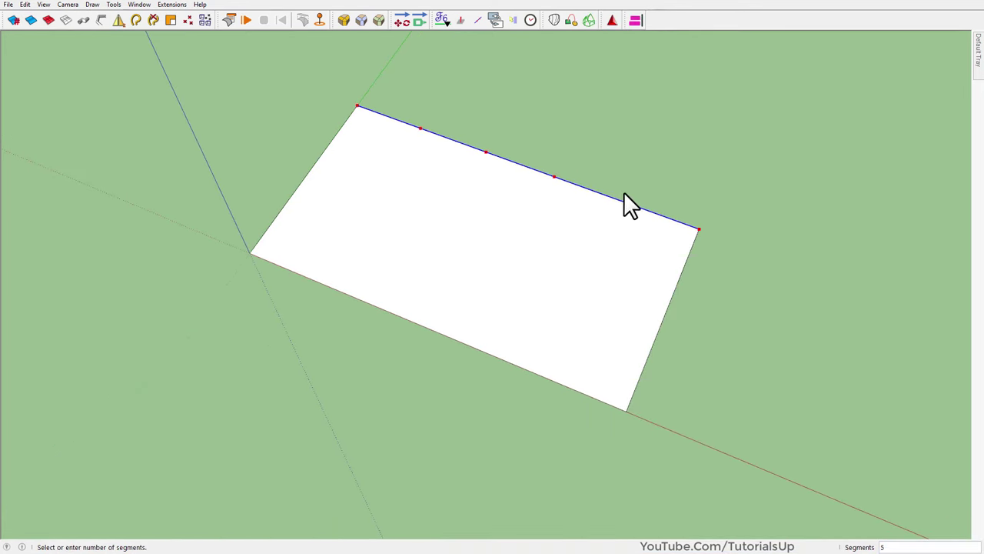
key(m)
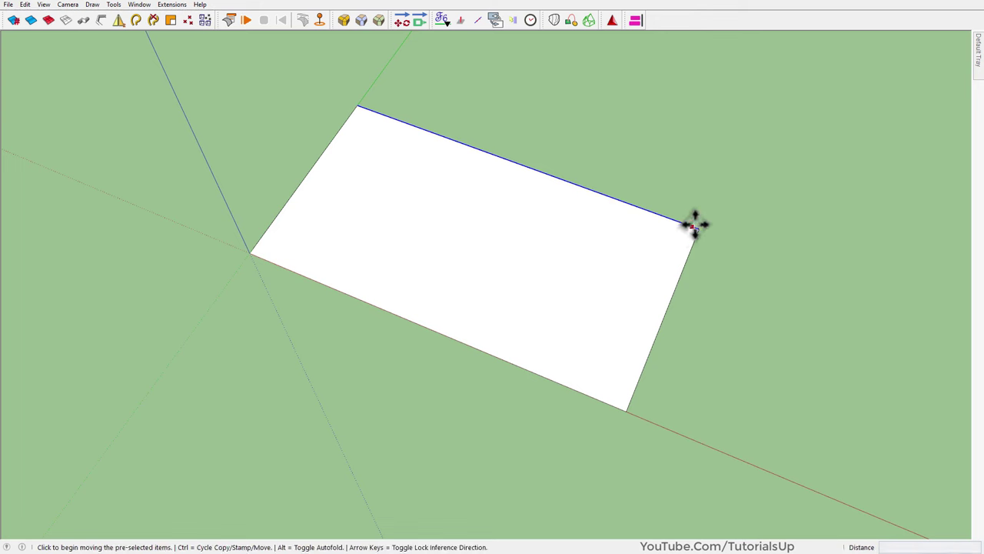
click(694, 231)
click(626, 410)
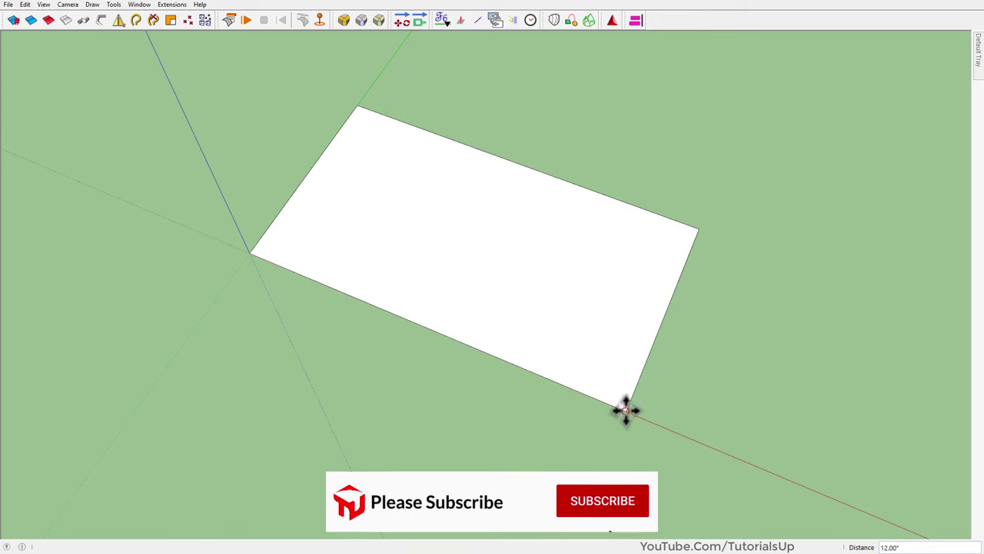
key(space)
mouse_move(472, 297)
middle_down()
mouse_move(565, 200)
mouse_move(345, 128)
middle_up()
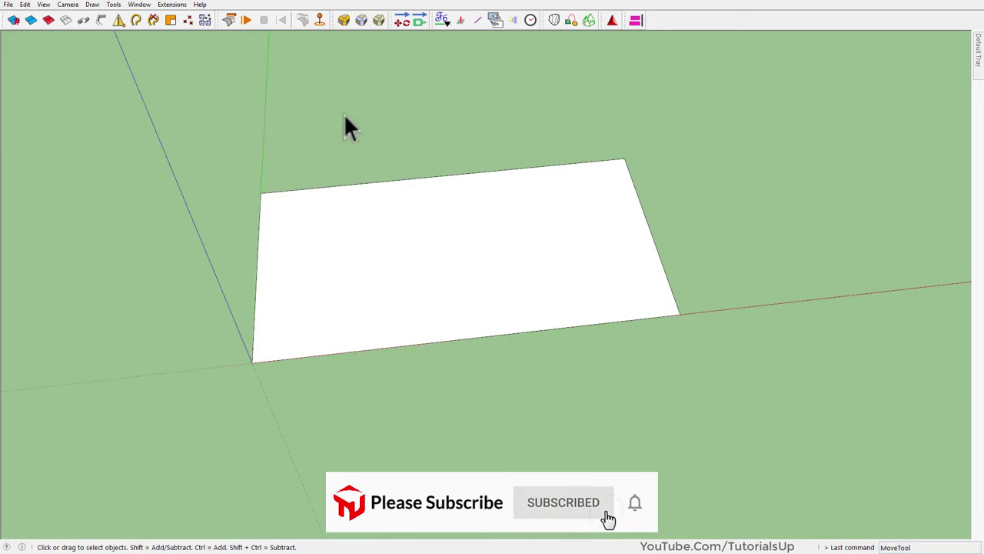
drag(340, 108, 569, 399)
middle_drag(662, 327, 412, 334)
Widen the middle strip by a scale factor of 1.34
key(s)
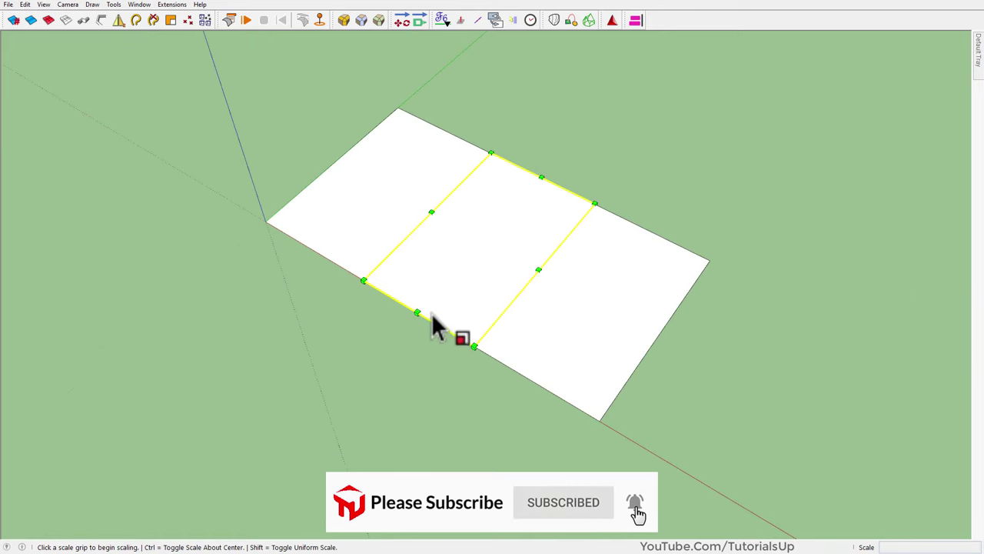
click(418, 312)
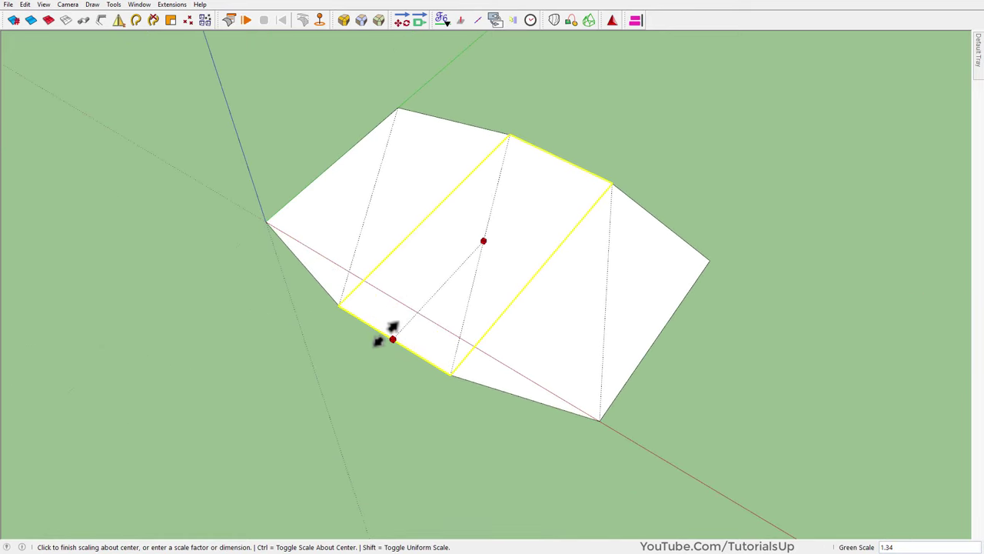
click(392, 339)
key(space)
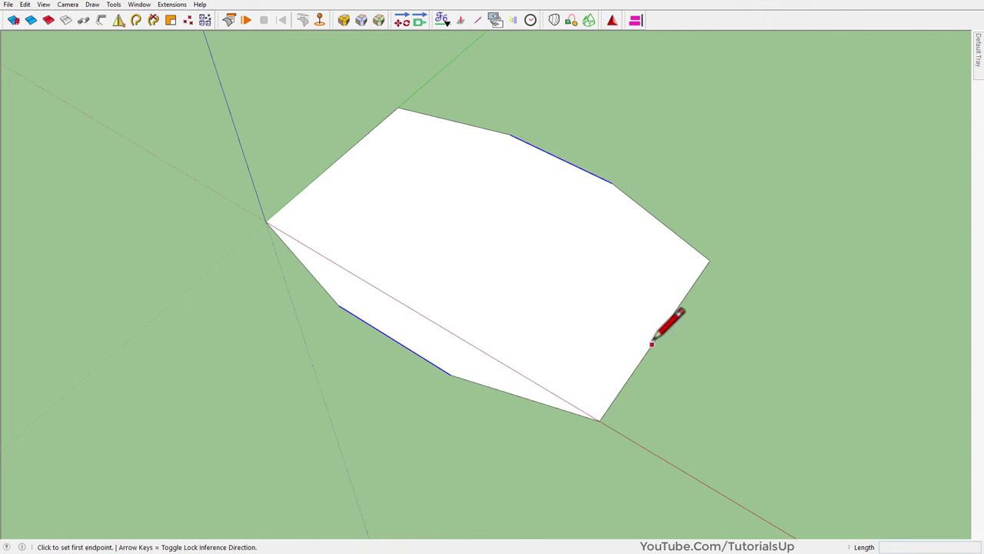
Draw a line across the face and scale the drawn lines outward by 1.20
click(658, 334)
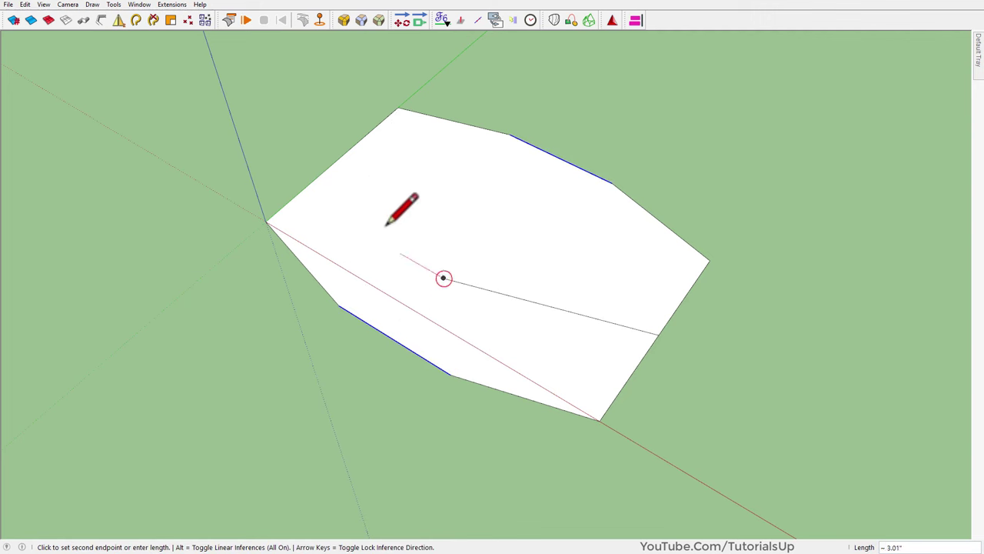
click(335, 160)
key(space)
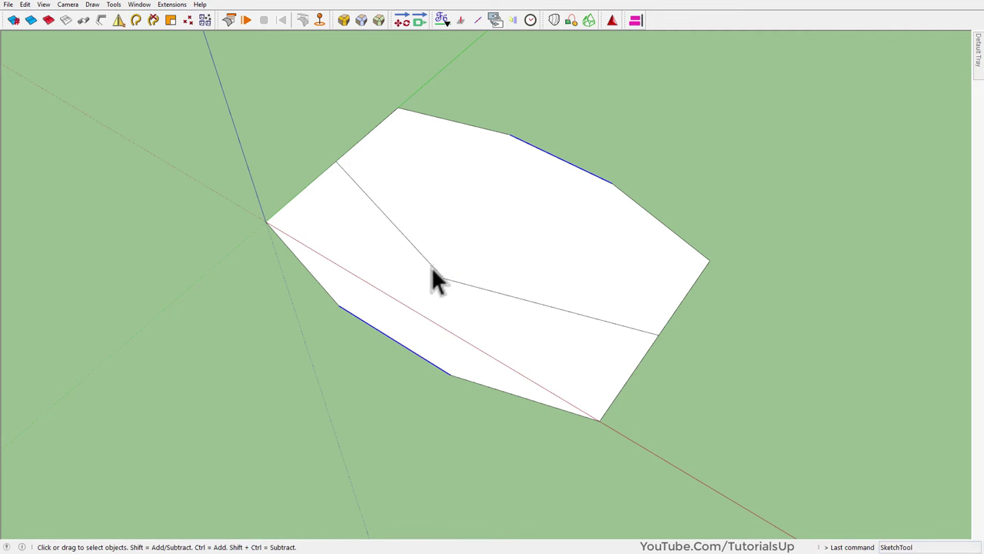
shift+click(461, 281)
key(s)
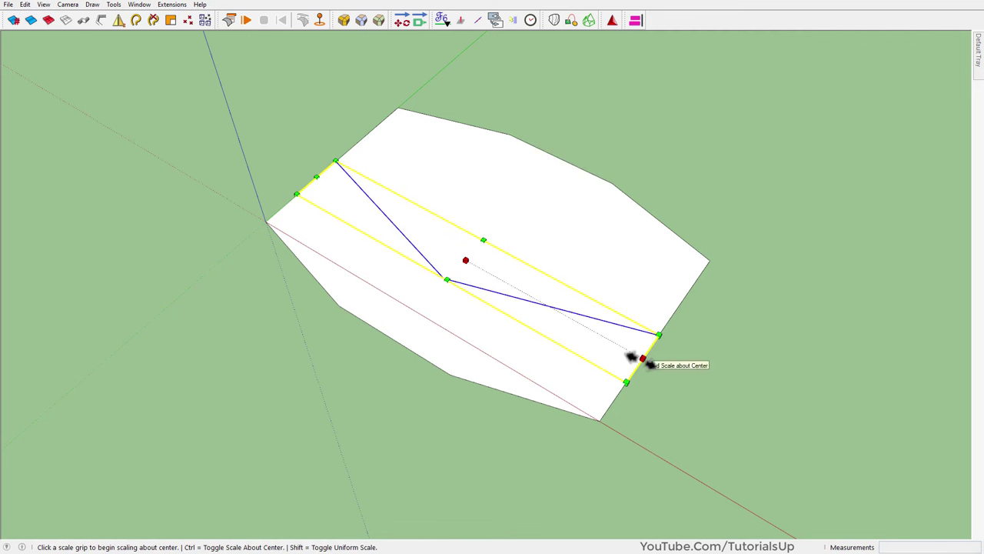
click(643, 359)
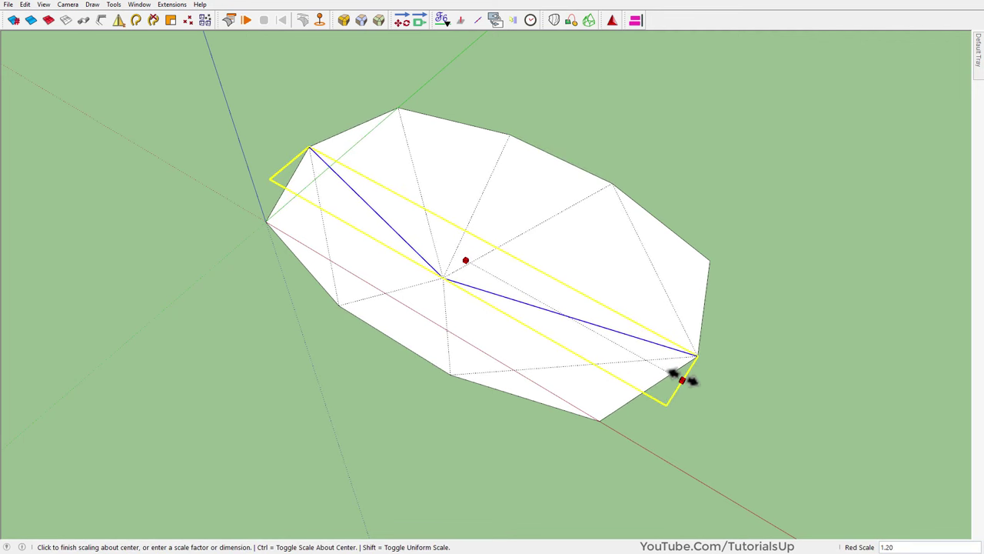
click(682, 379)
key(space)
Erase the leftover interior lines to leave one clean ten-sided face
click(599, 327)
key(e)
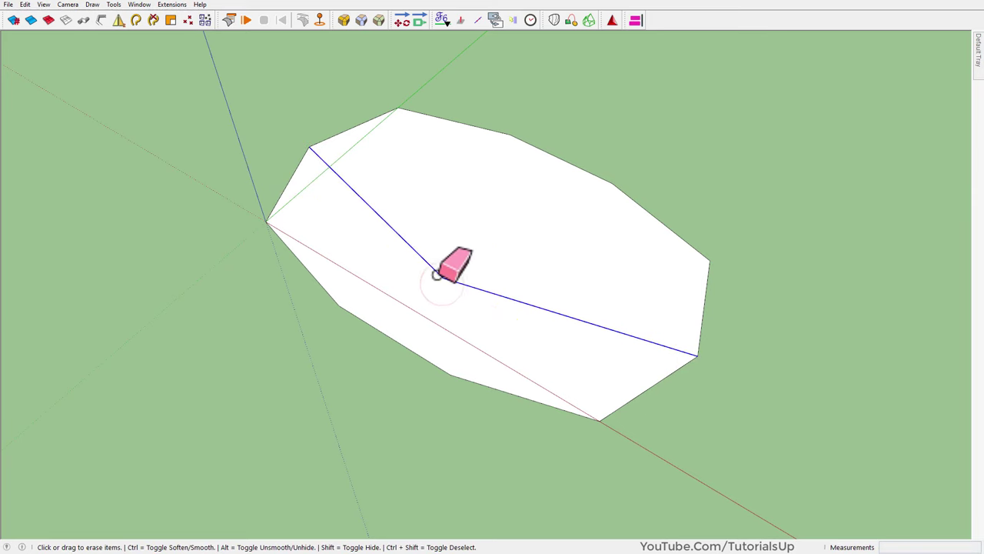
click(436, 274)
key(space)
click(453, 281)
Move the polygon face with its edges away from the origin
double_click(447, 283)
key(m)
click(373, 283)
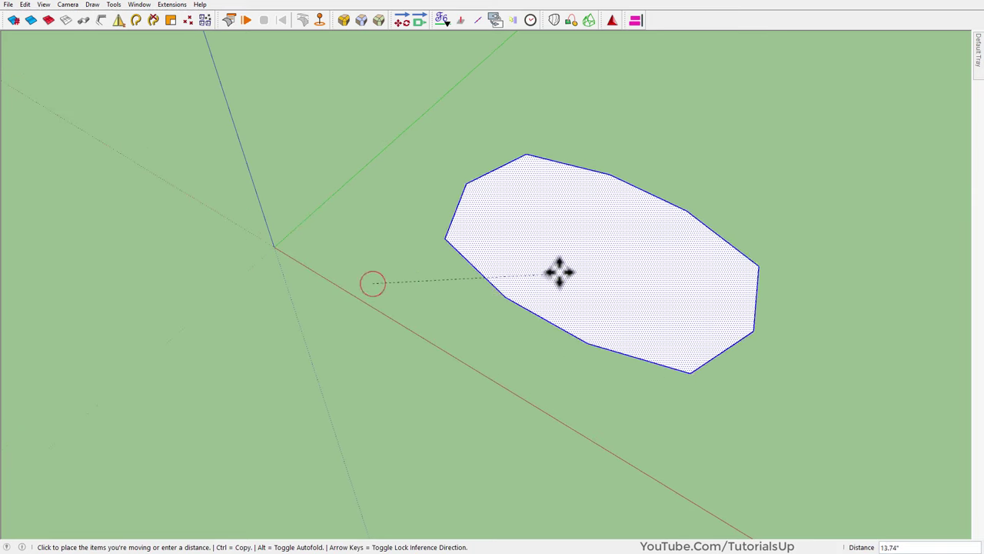
click(499, 266)
key(space)
click(805, 384)
scroll(621, 269, up, 3)
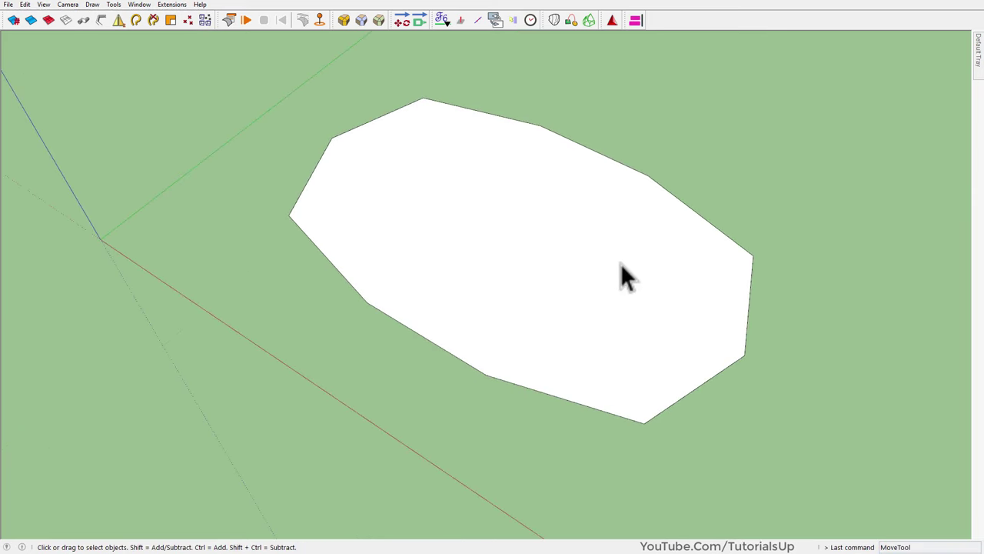
middle_drag(620, 263, 576, 292)
Draw a 0.6-radius circle near the face's upper-left corner
double_click(551, 257)
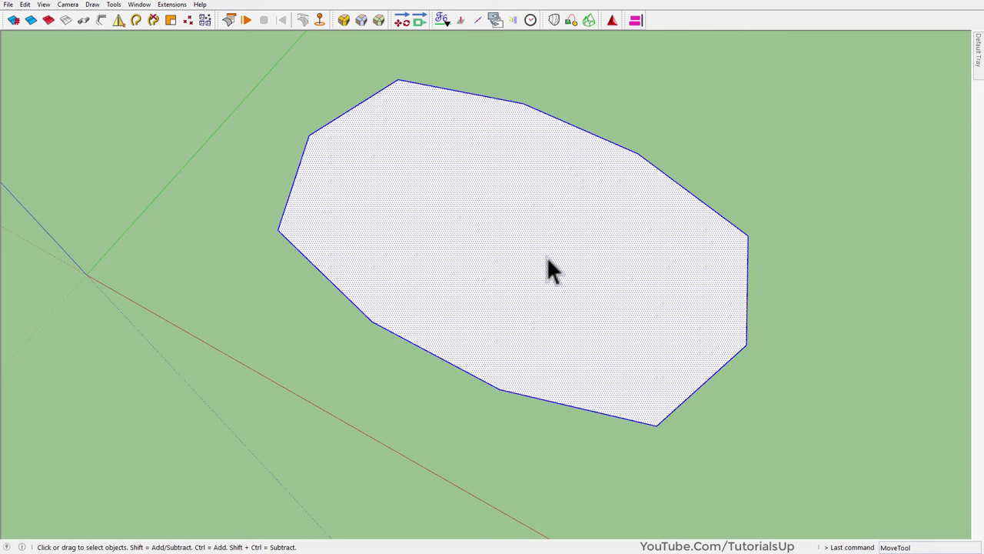
click(650, 118)
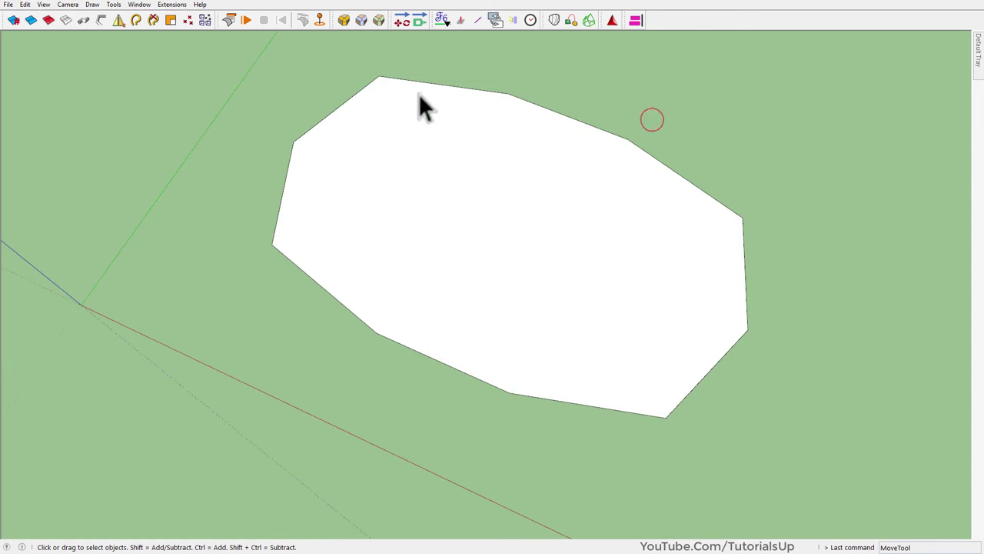
scroll(420, 85, up, 2)
key(c)
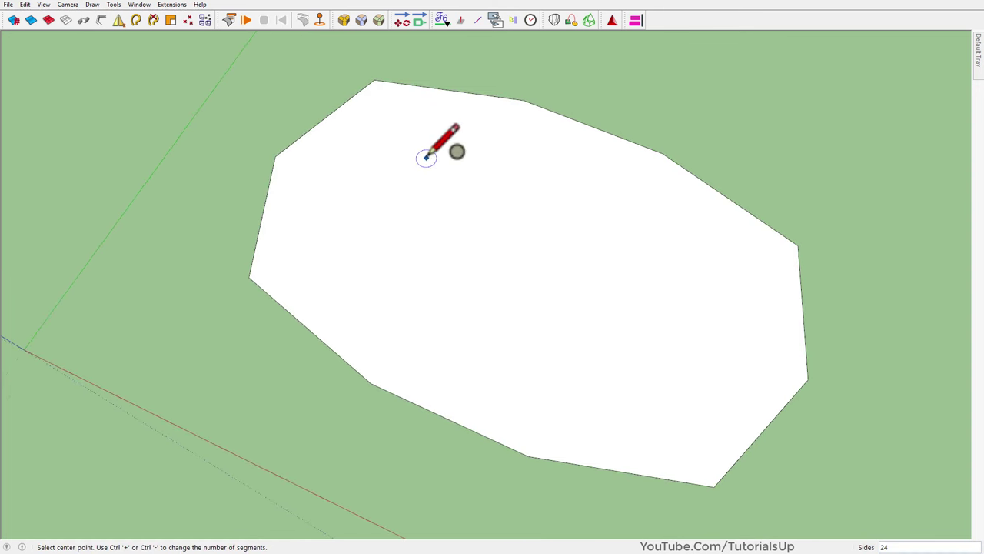
click(426, 157)
text(.6)
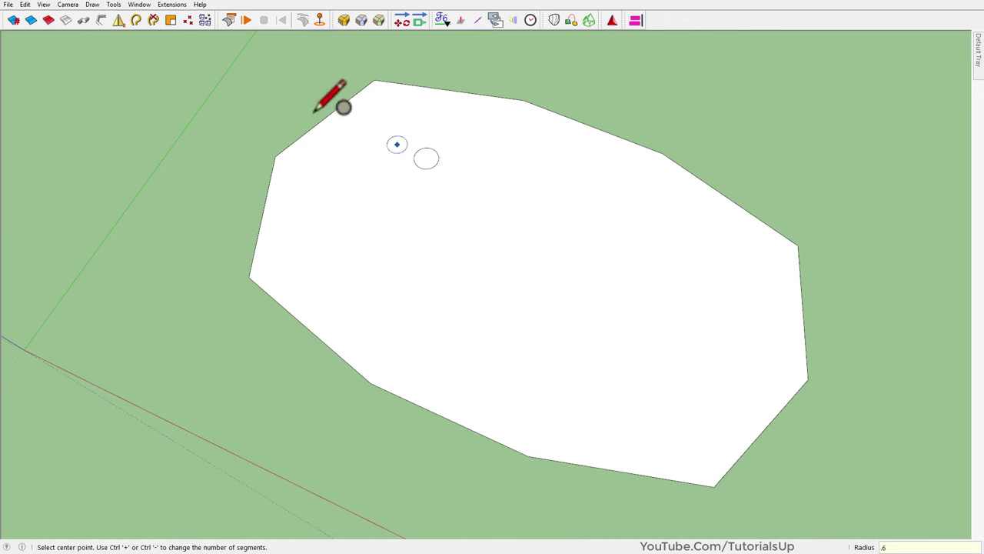
scroll(410, 142, up, 1)
scroll(454, 185, up, 2)
key(space)
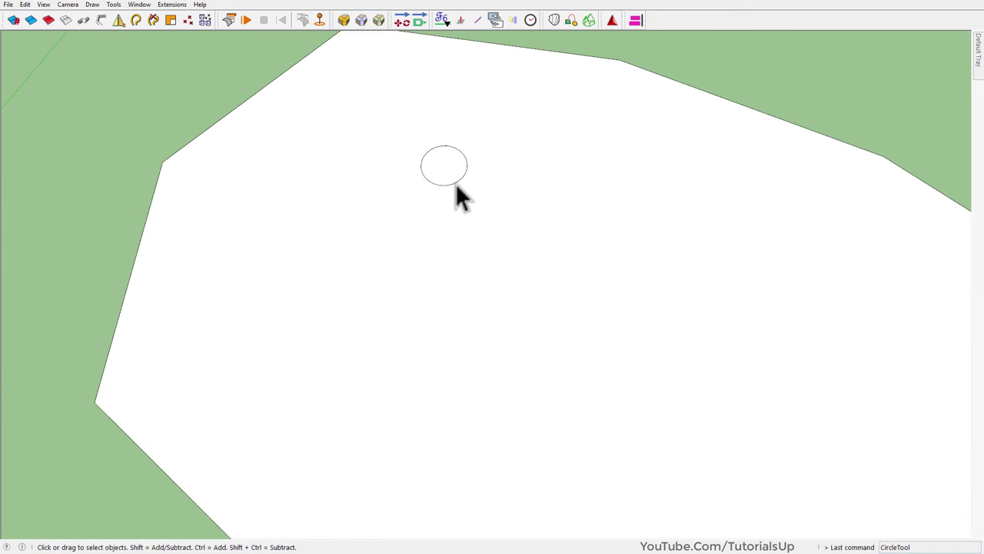
Offset the circle outward by 0.8 and set the outer ring to 12 segments
key(f)
click(462, 177)
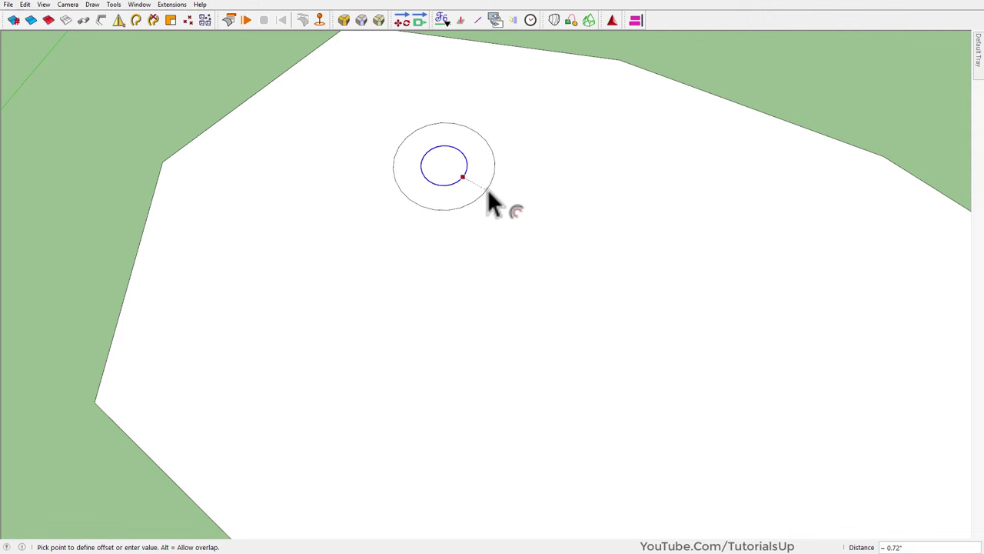
click(487, 188)
text(8)
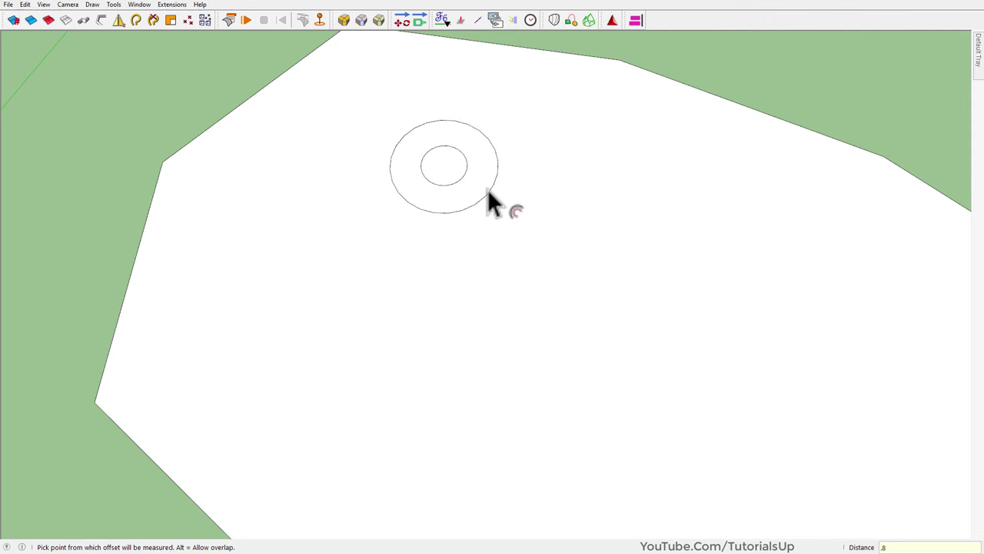
key(space)
click(484, 189)
click(486, 193)
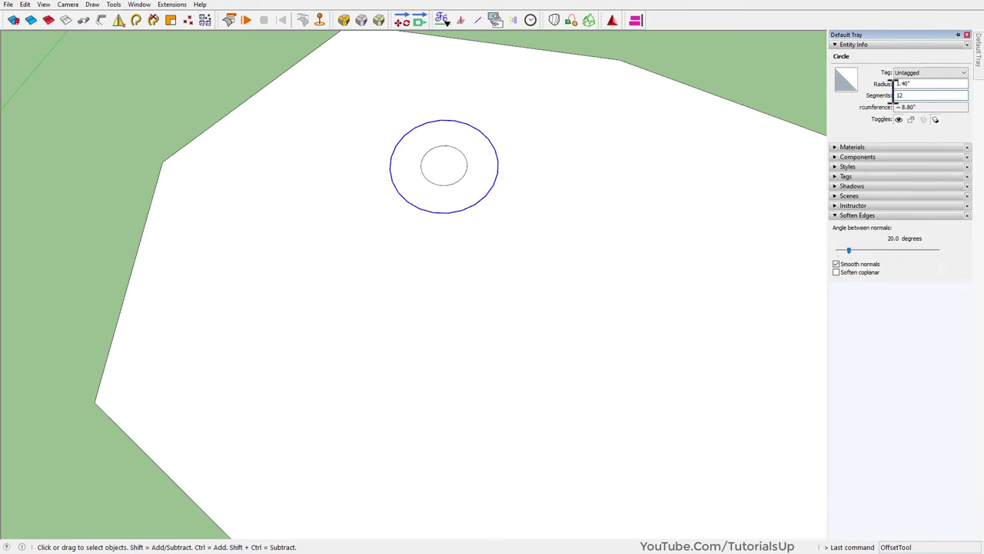
mouse_move(730, 84)
middle_down()
mouse_move(473, 170)
mouse_move(433, 153)
middle_up()
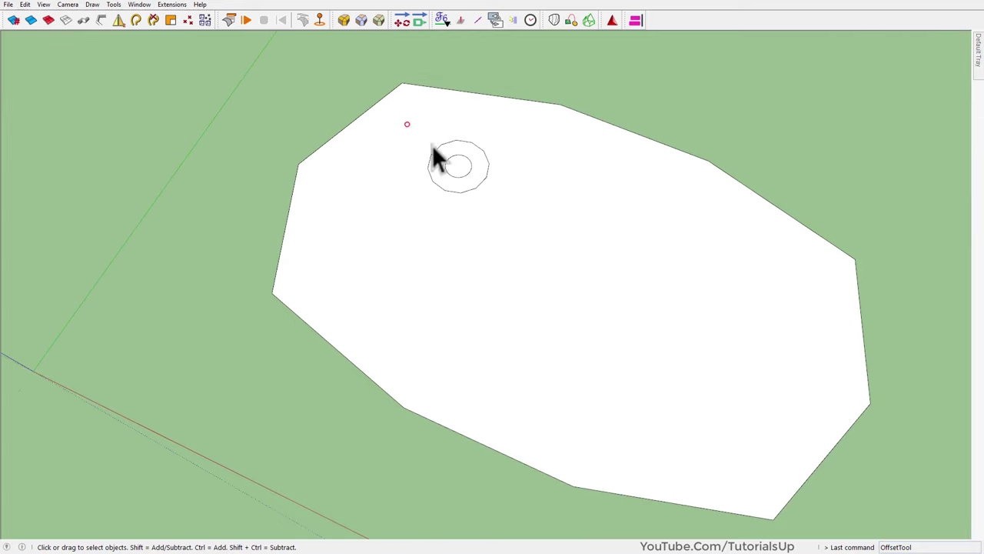
Select the ring and reposition it with the Move tool
click(433, 153)
scroll(450, 154, up, 2)
scroll(450, 154, up, 1)
key(m)
click(547, 173)
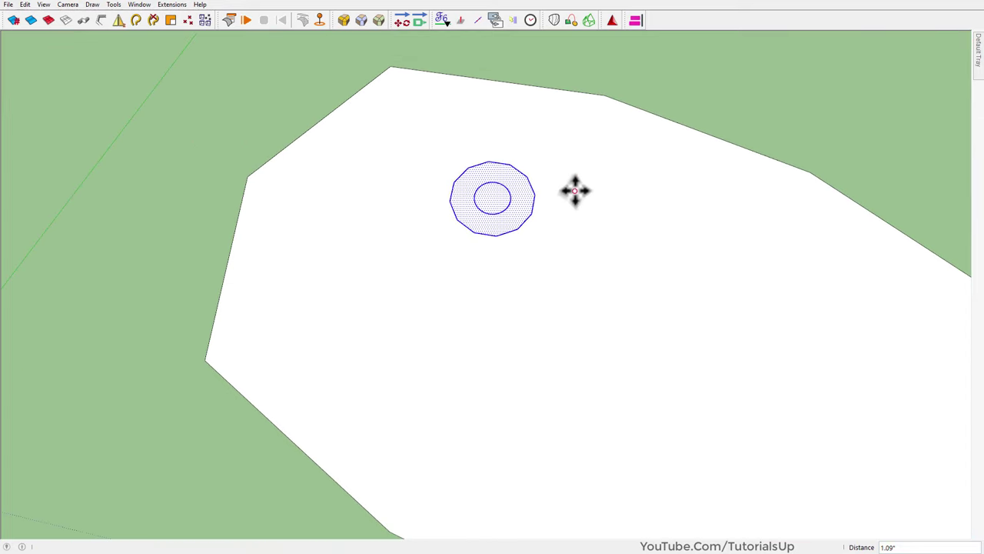
click(575, 191)
scroll(477, 193, down, 2)
scroll(461, 184, up, 1)
scroll(469, 165, up, 1)
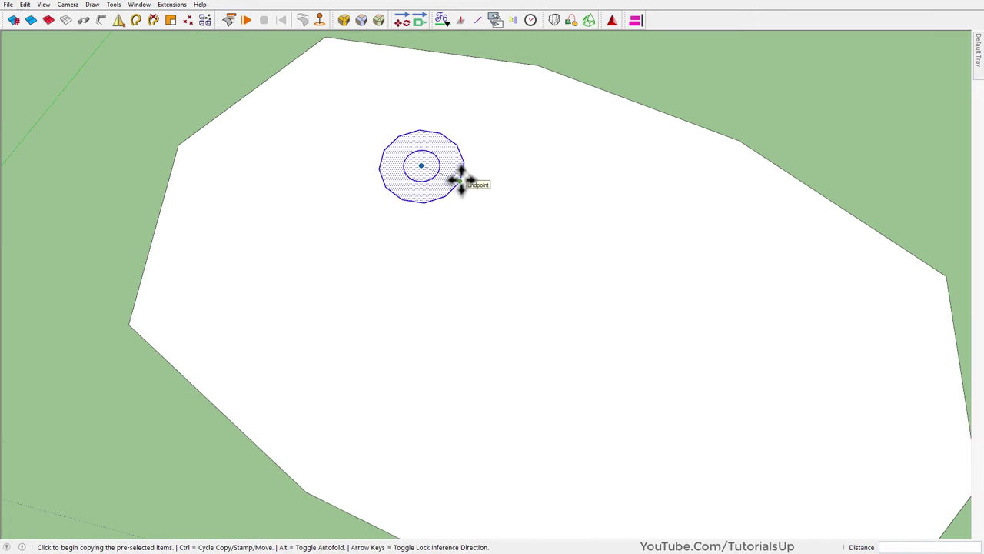
Stamp two copies of the ring, one lower on the sheet and one on the right
key(ctrl)
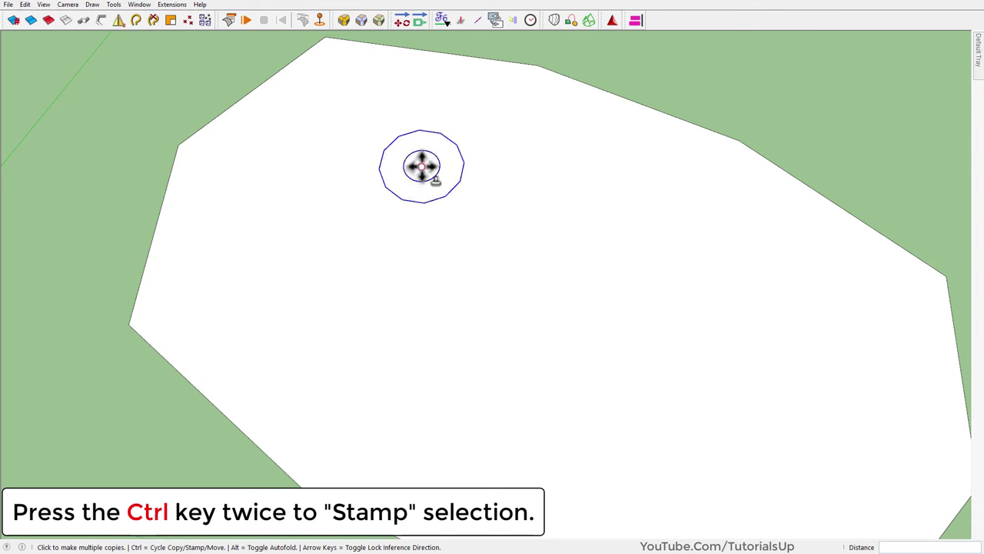
click(421, 166)
scroll(396, 192, down, 2)
scroll(381, 223, down, 1)
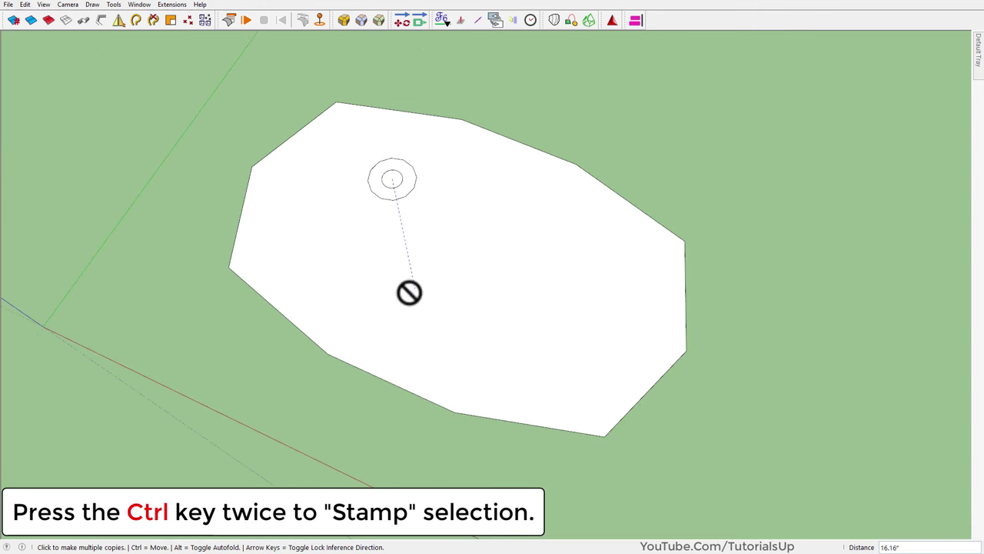
click(399, 290)
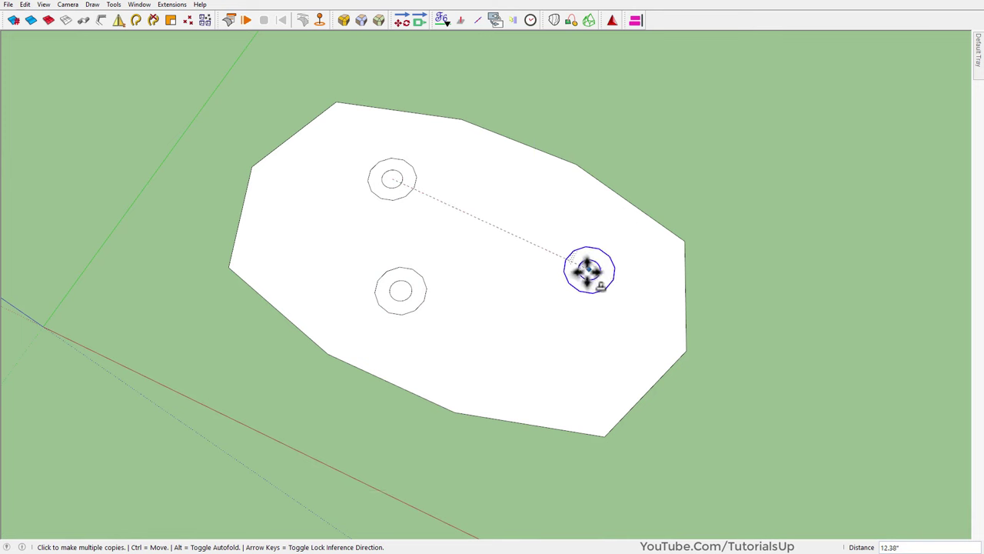
click(583, 270)
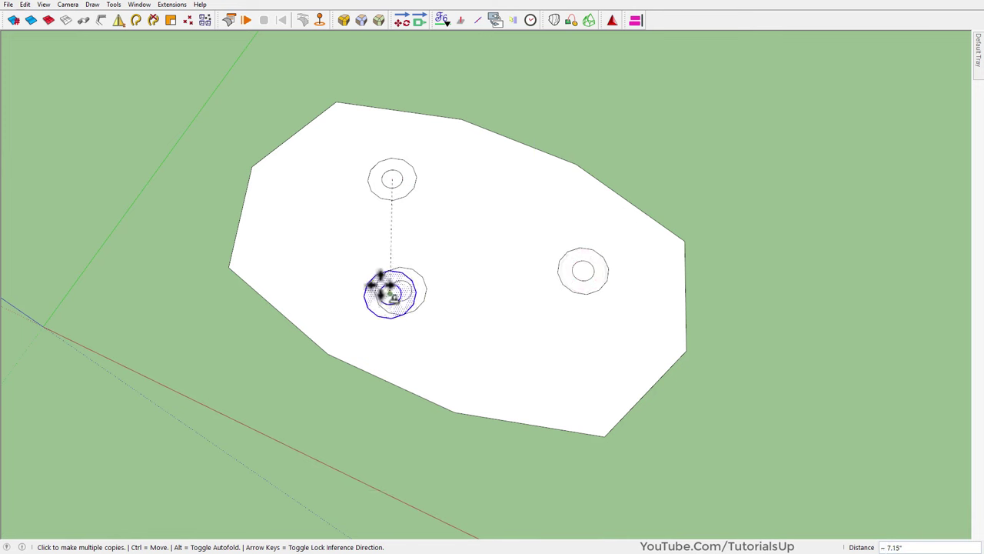
key(space)
Adjust the positions of the lower and upper rings on the sheet
drag(358, 254, 427, 316)
scroll(395, 265, up, 2)
key(m)
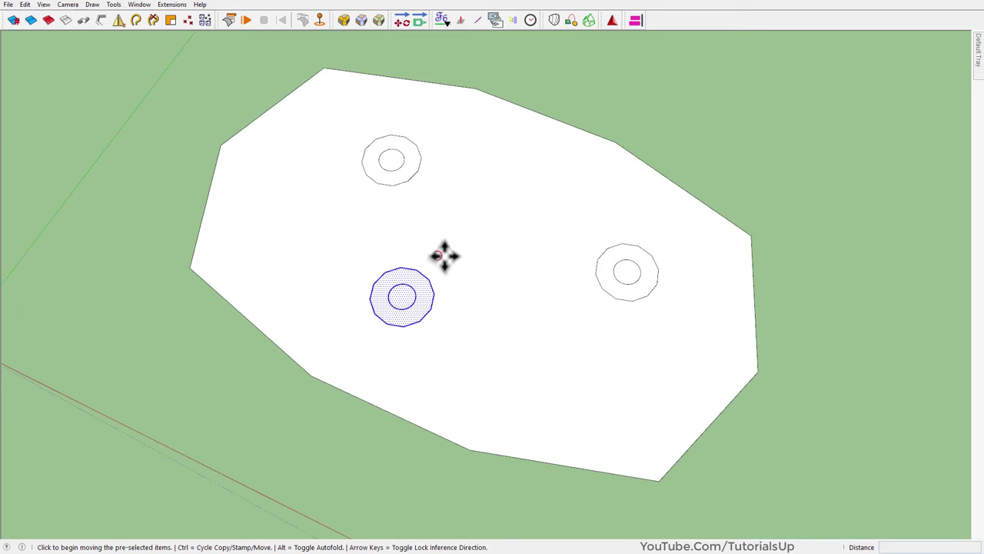
click(443, 254)
click(451, 260)
key(space)
click(392, 150)
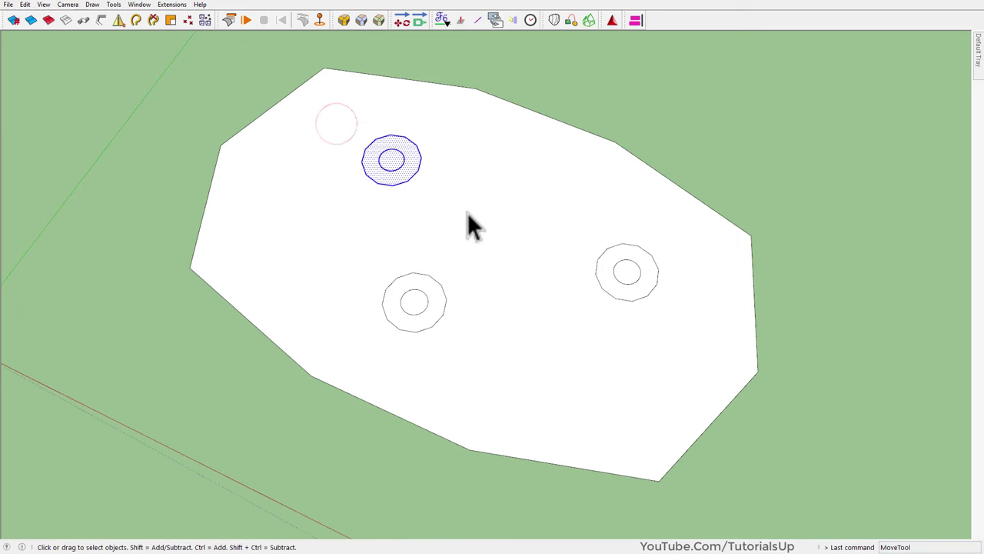
key(m)
click(471, 177)
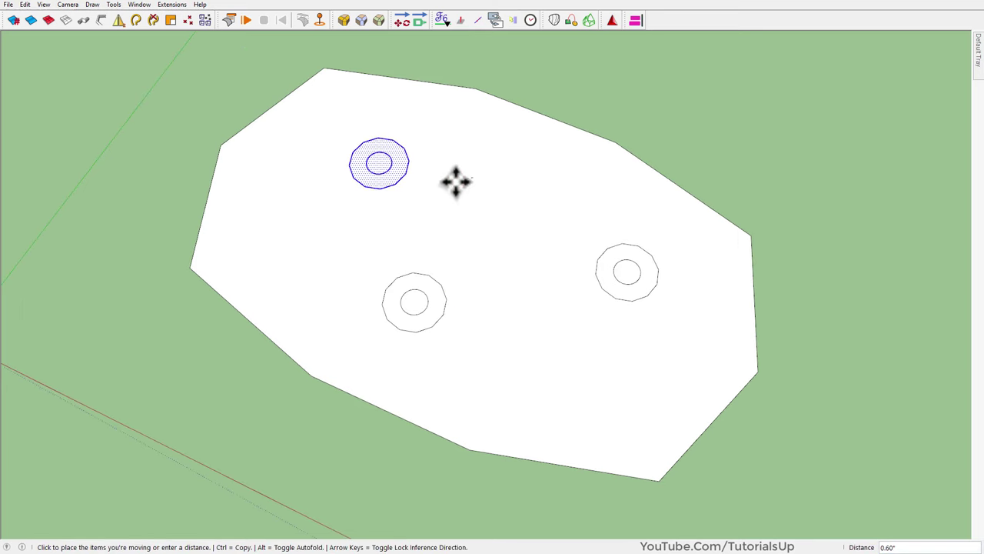
key(space)
Delete the inner circles of all three rings to cut three holes
mouse_move(459, 342)
middle_down()
mouse_move(857, 88)
mouse_move(433, 106)
mouse_move(489, 323)
middle_up()
double_click(506, 322)
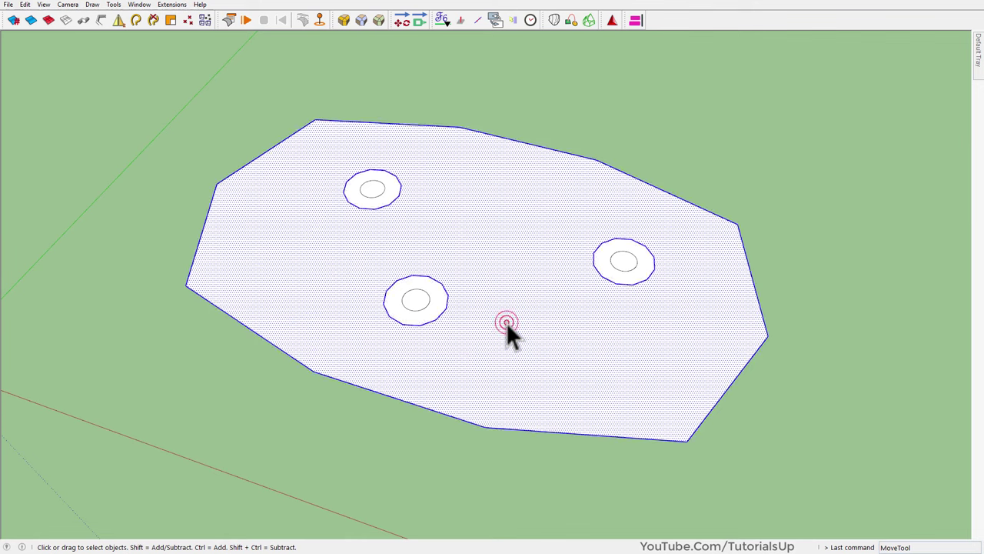
click(419, 299)
click(630, 259)
key(Delete)
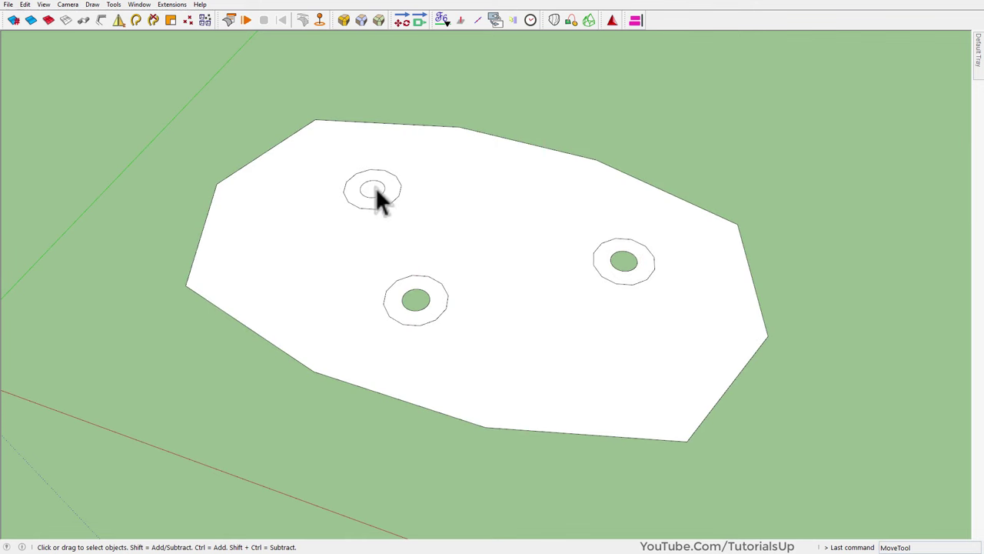
click(375, 187)
key(Delete)
Make the whole holed sheet into a group
double_click(581, 304)
right_click(519, 280)
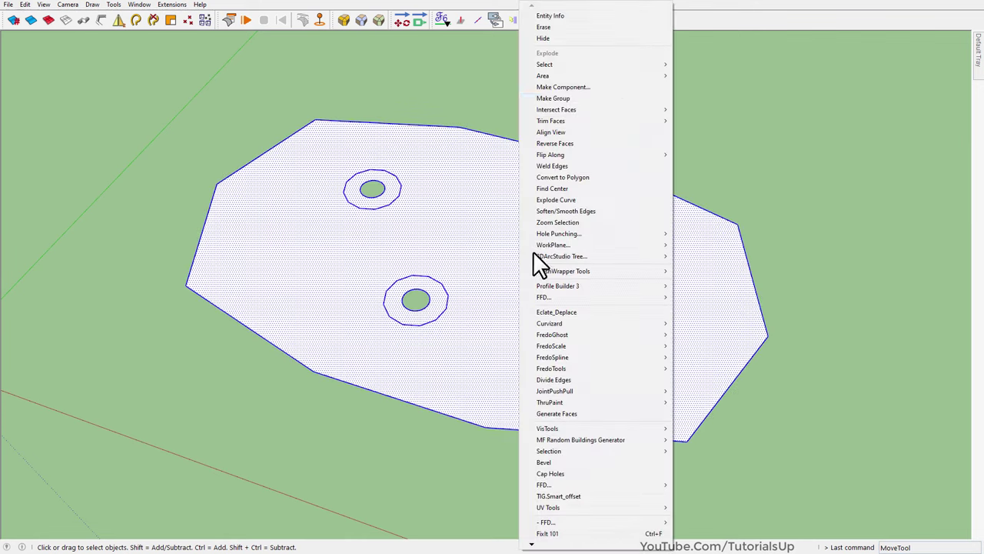
click(611, 98)
Convert the grouped sheet into a ClothWorks cloth
right_click(484, 194)
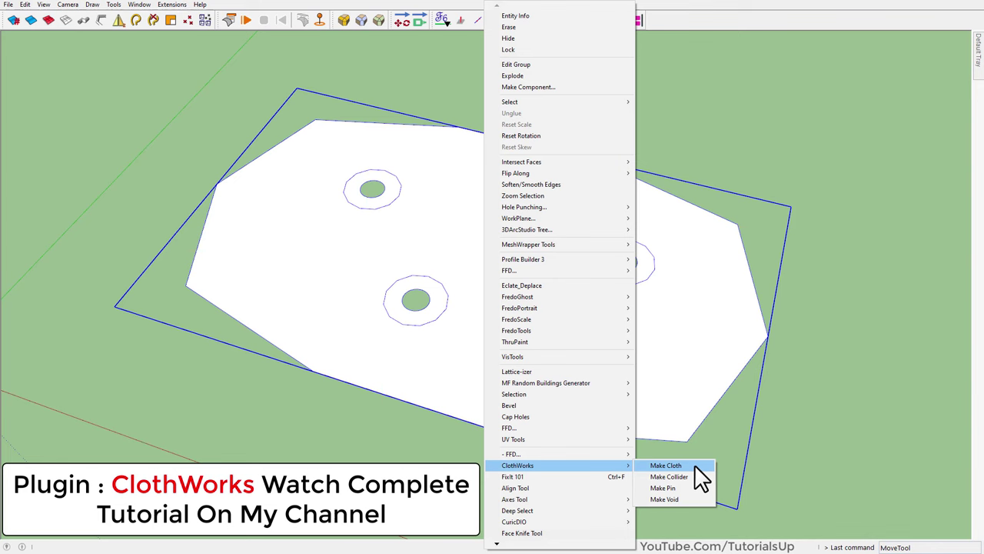
click(695, 466)
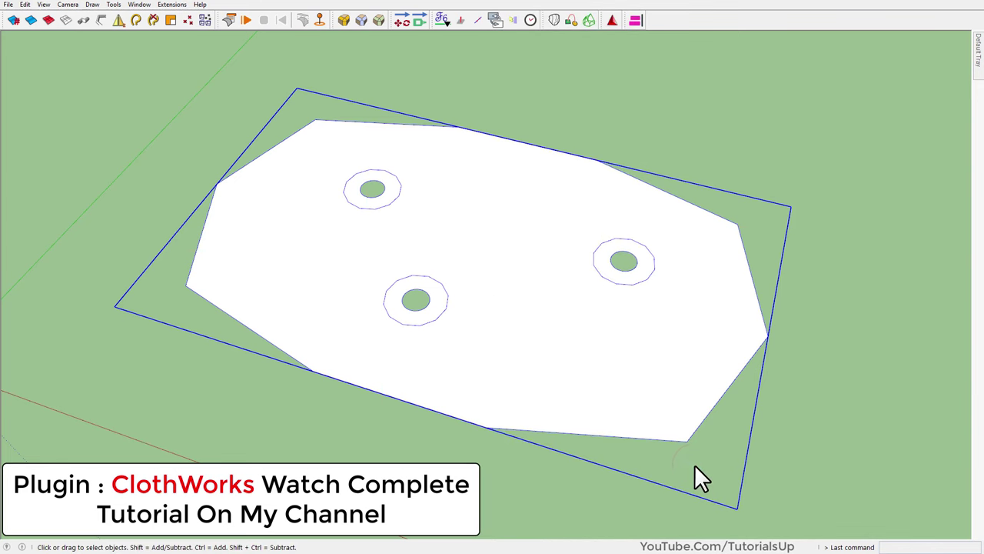
right_click(474, 228)
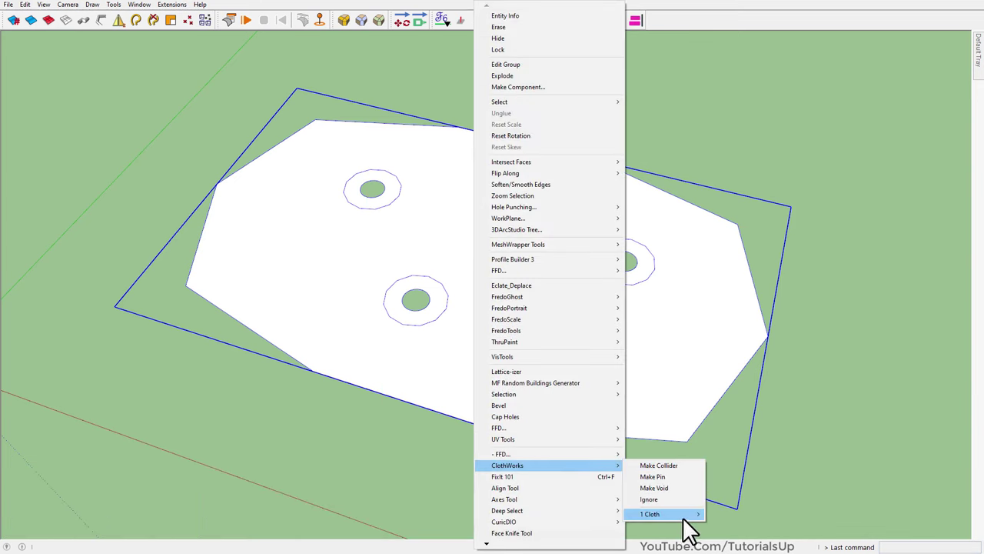
mouse_move(668, 514)
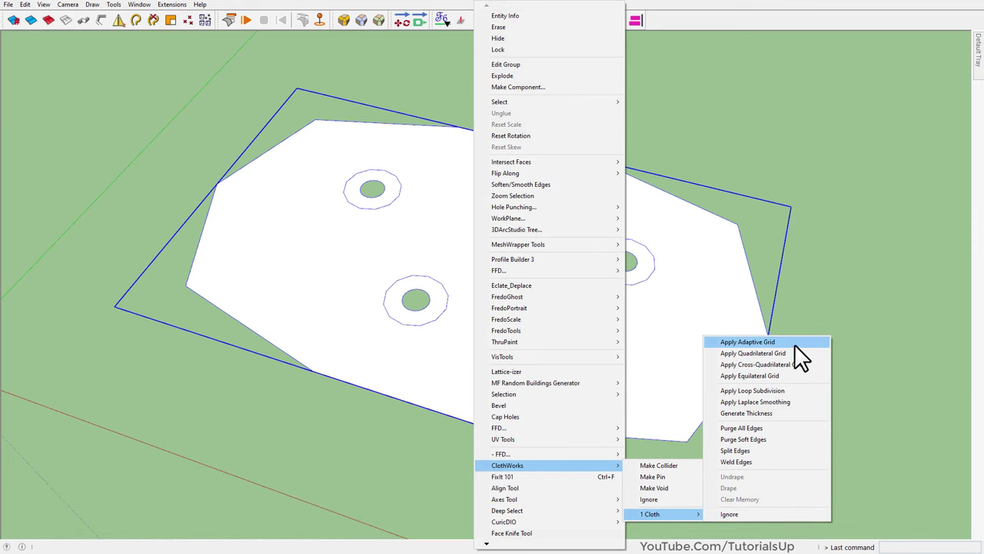
Apply a ClothWorks adaptive grid with 1.00" padding, triangulating the sheet around its holes
click(793, 344)
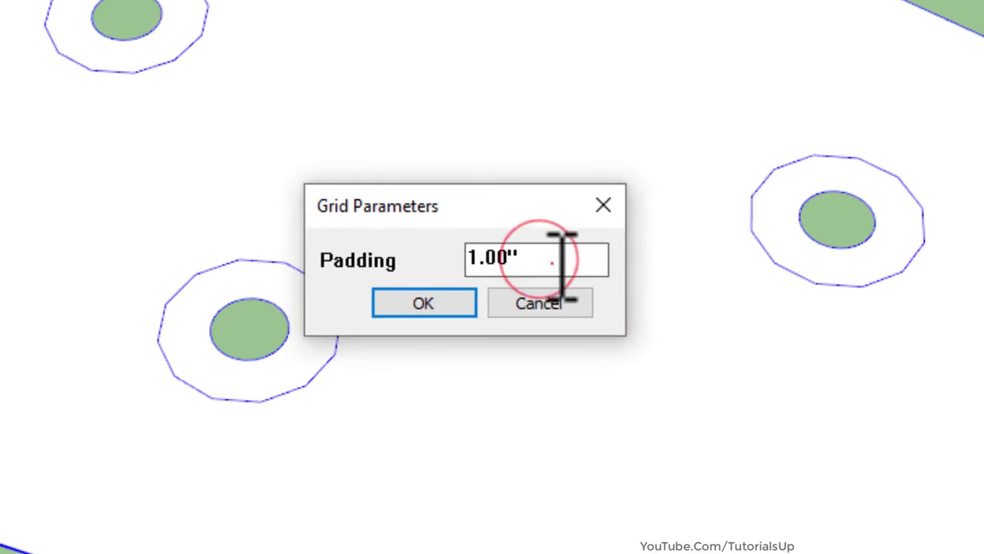
double_click(538, 256)
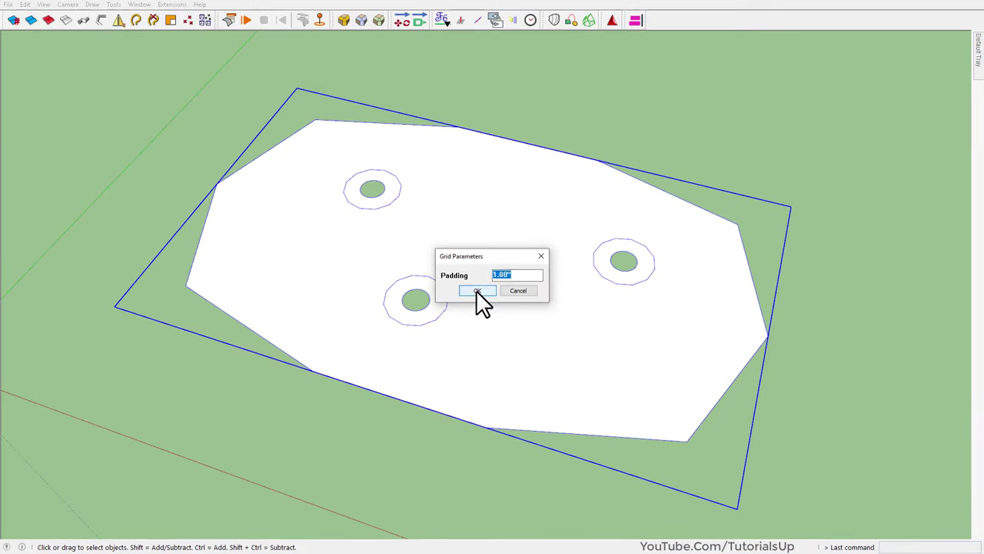
click(476, 290)
middle_drag(476, 290, 547, 434)
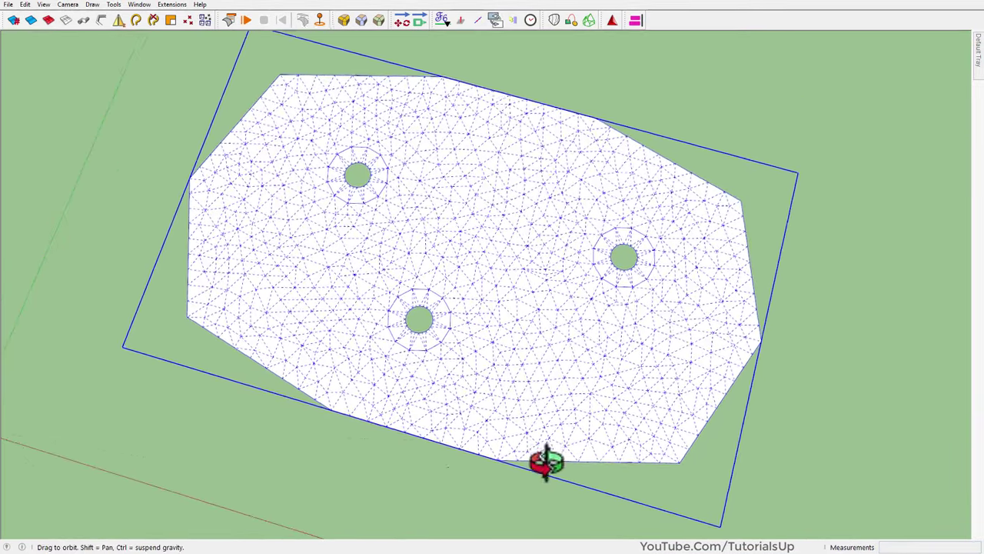
scroll(331, 163, up, 5)
scroll(299, 110, up, 3)
scroll(300, 110, down, 3)
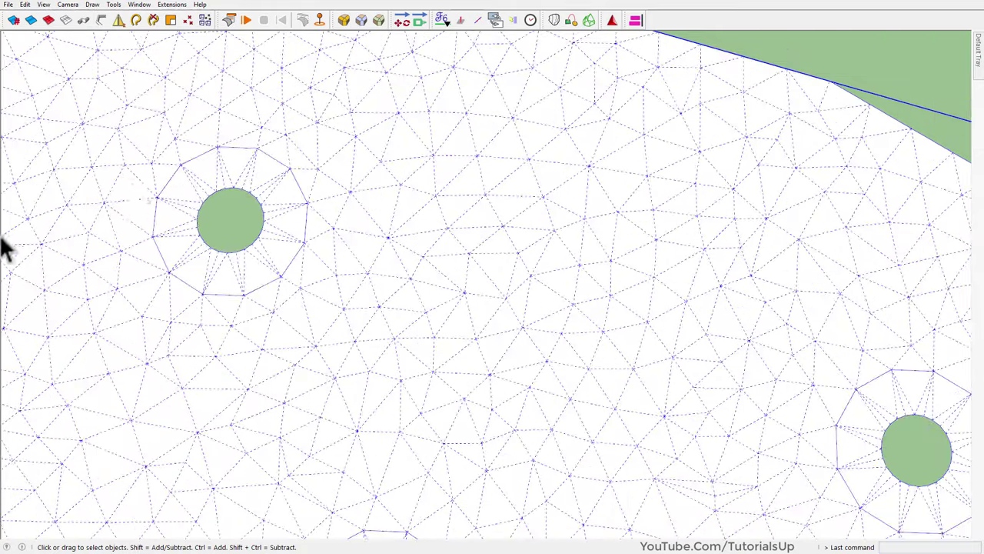
scroll(277, 192, down, 3)
scroll(278, 192, down, 3)
middle_drag(278, 192, 725, 330)
Hide the triangular mesh lines and smooth the edges around the holes
scroll(378, 303, up, 3)
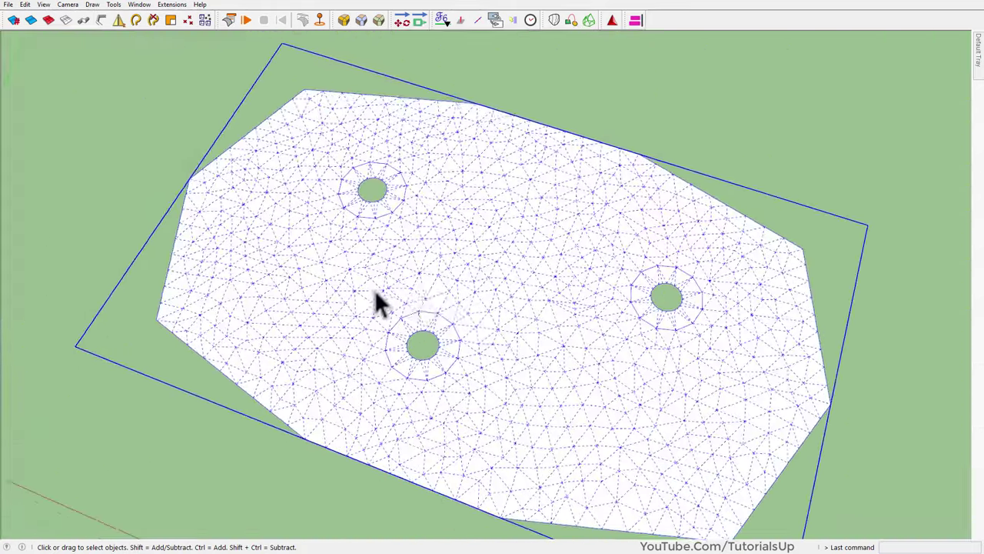
scroll(432, 311, up, 2)
key(alt+h)
click(33, 22)
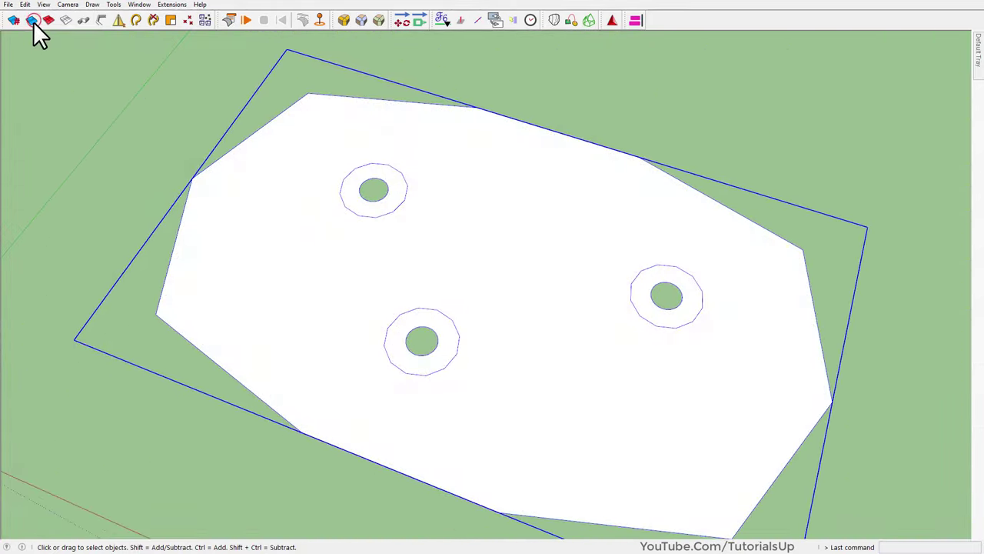
mouse_move(408, 314)
middle_down()
mouse_move(435, 295)
mouse_move(407, 207)
middle_up()
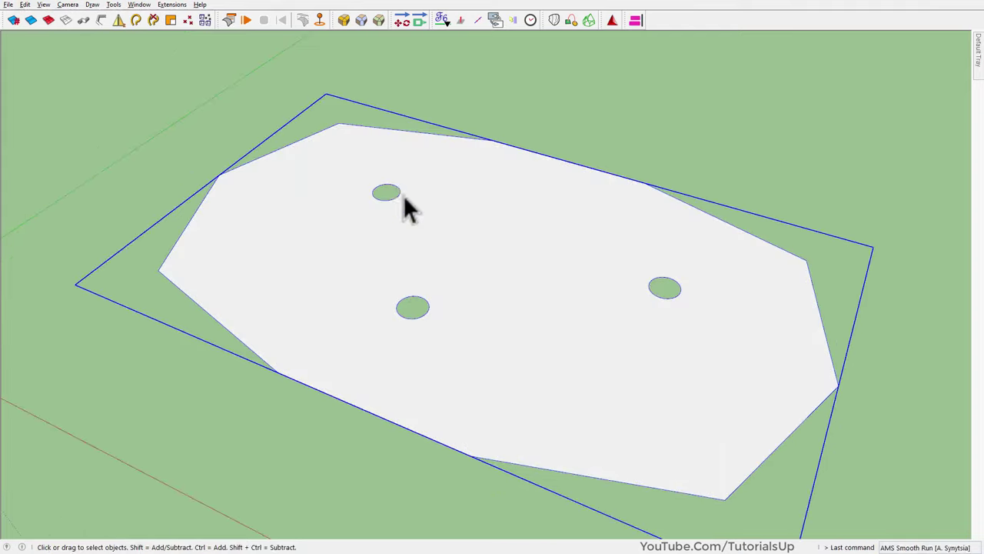
scroll(370, 157, down, 1)
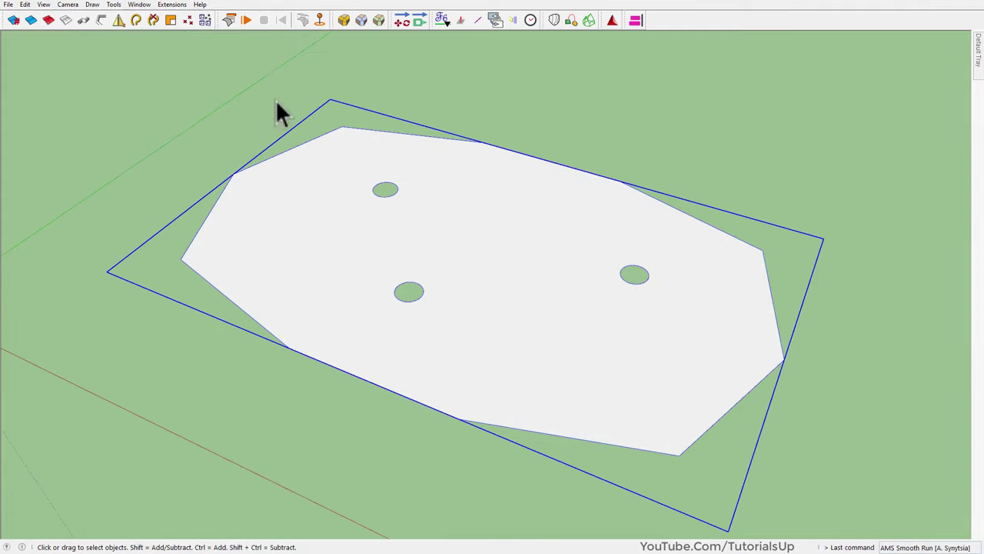
Test the cloth simulation by pulling up a peak, then reset the sheet flat
click(246, 20)
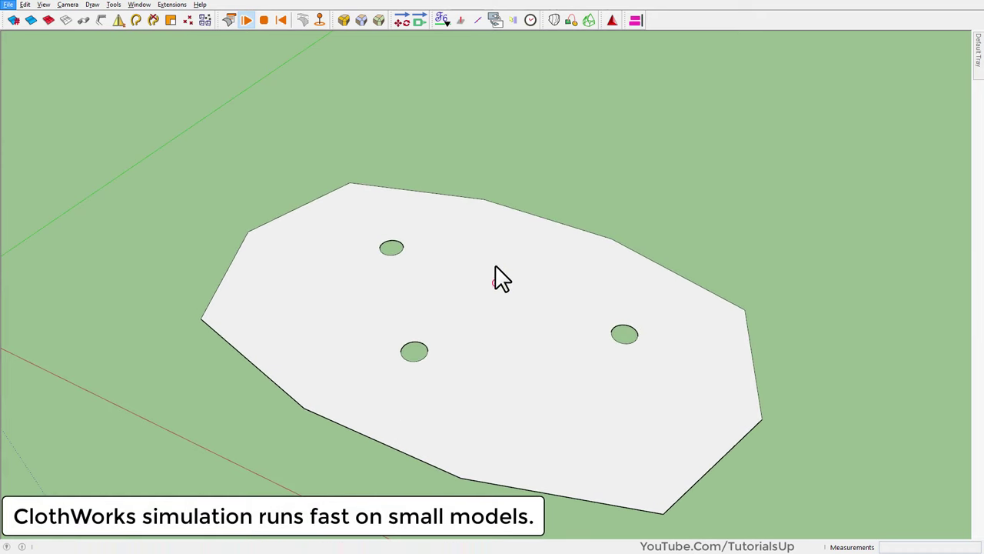
drag(497, 271, 475, 219)
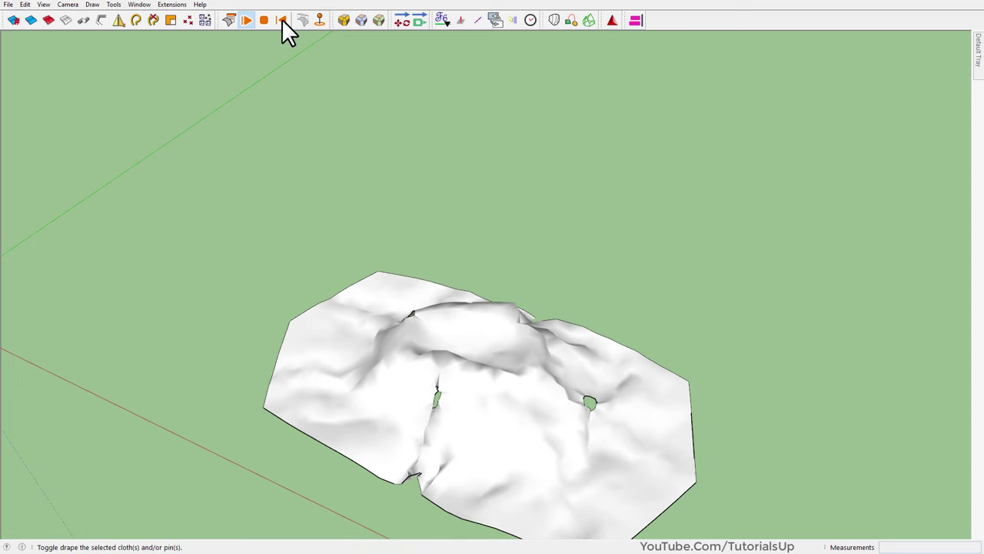
click(281, 19)
scroll(484, 308, down, 3)
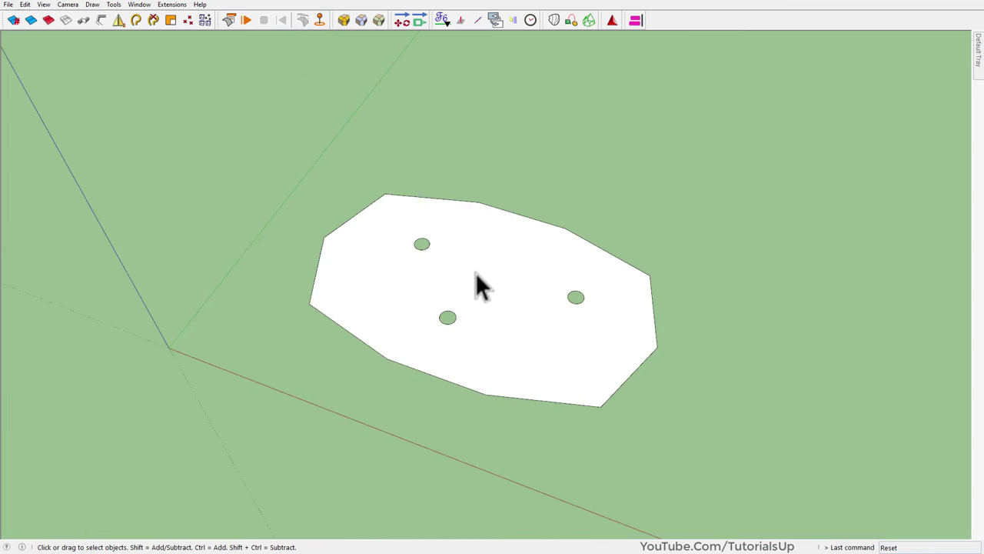
scroll(521, 303, up, 2)
Draw a small circle centred on the sheet's corner point
click(522, 302)
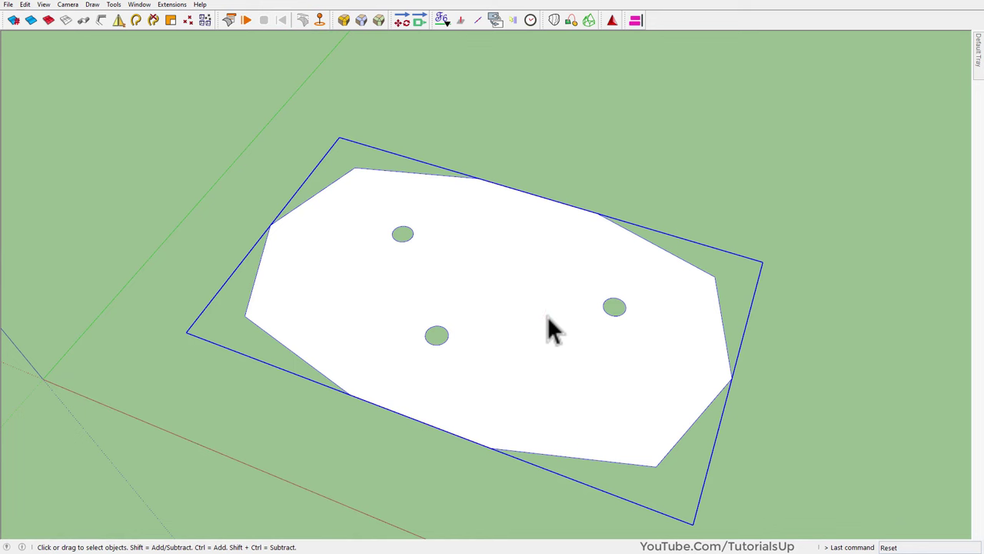
click(811, 382)
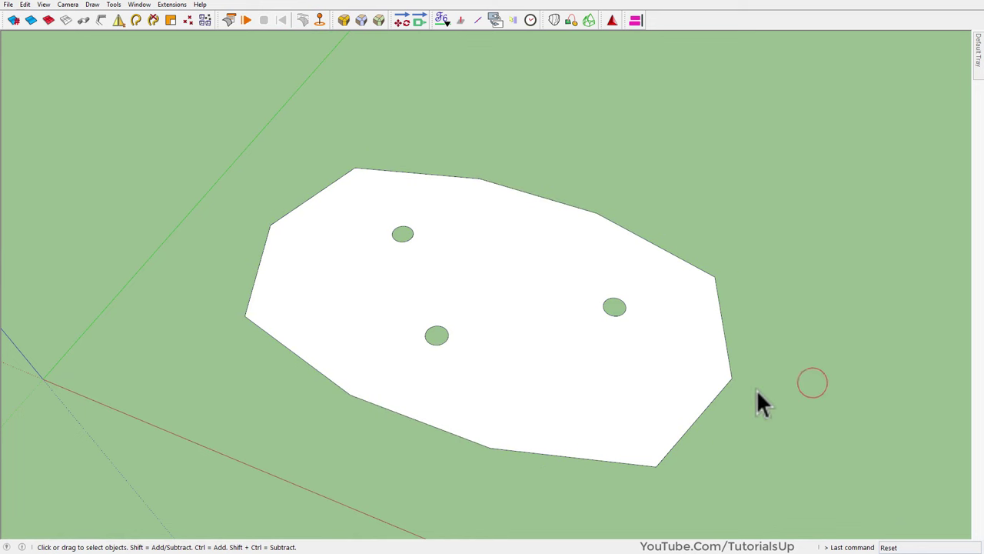
scroll(833, 423, up, 2)
scroll(773, 399, up, 2)
key(c)
click(648, 341)
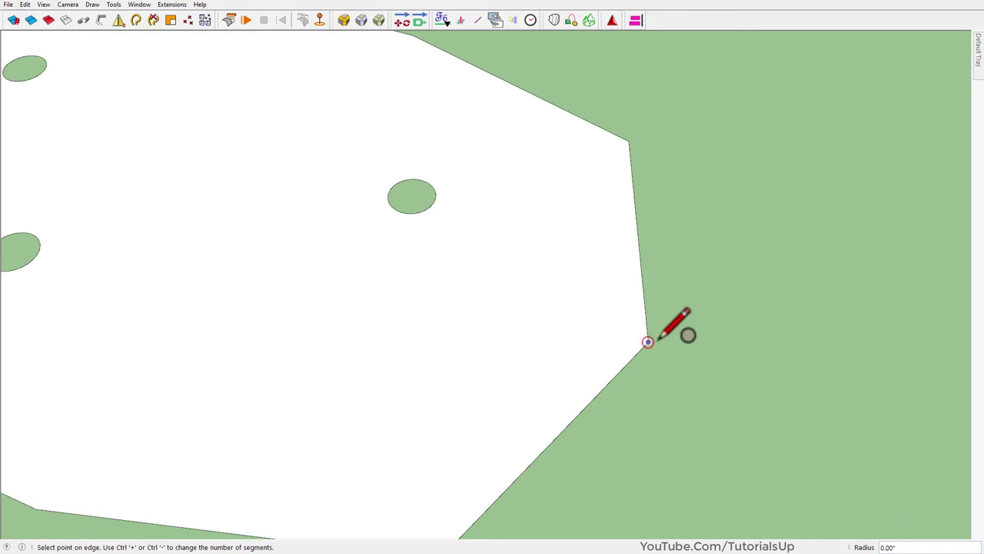
click(663, 339)
key(space)
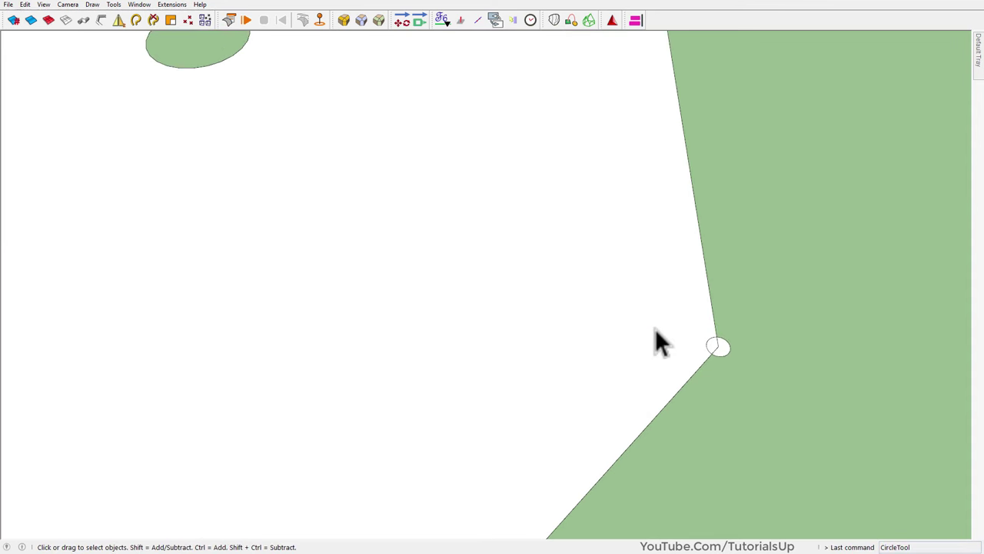
mouse_move(655, 340)
middle_down()
mouse_move(585, 290)
mouse_move(556, 286)
mouse_move(589, 343)
middle_up()
Push/pull the small circle up into a short cylinder
key(p)
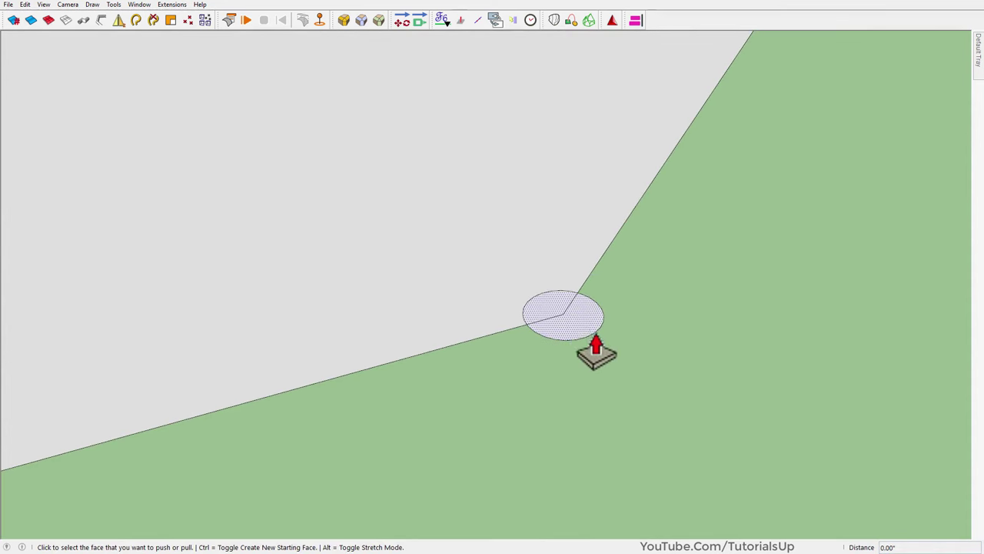
click(592, 332)
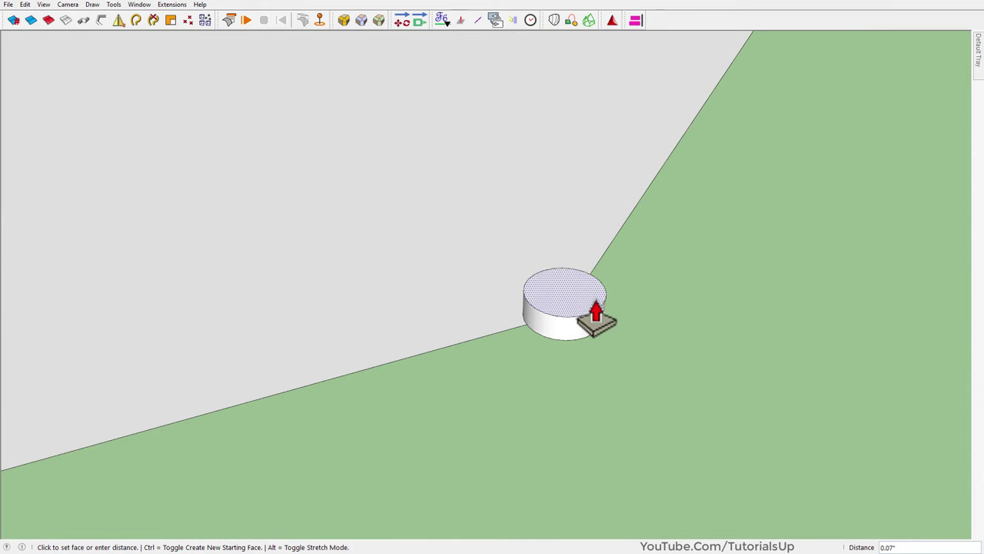
click(596, 312)
key(space)
middle_drag(593, 296, 639, 319)
Make the cylinder a component named Component#1 with its axes origin set
triple_click(585, 300)
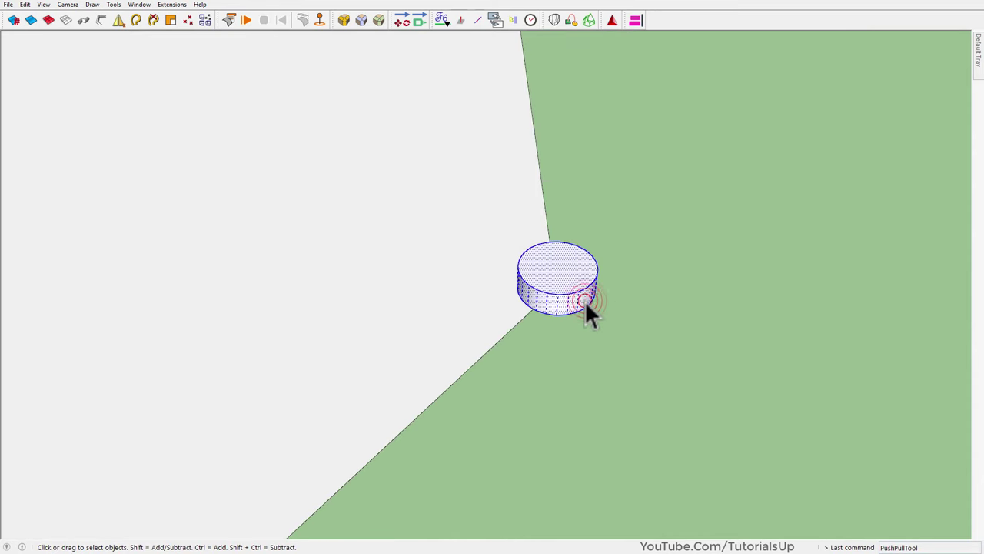
right_click(585, 301)
click(685, 85)
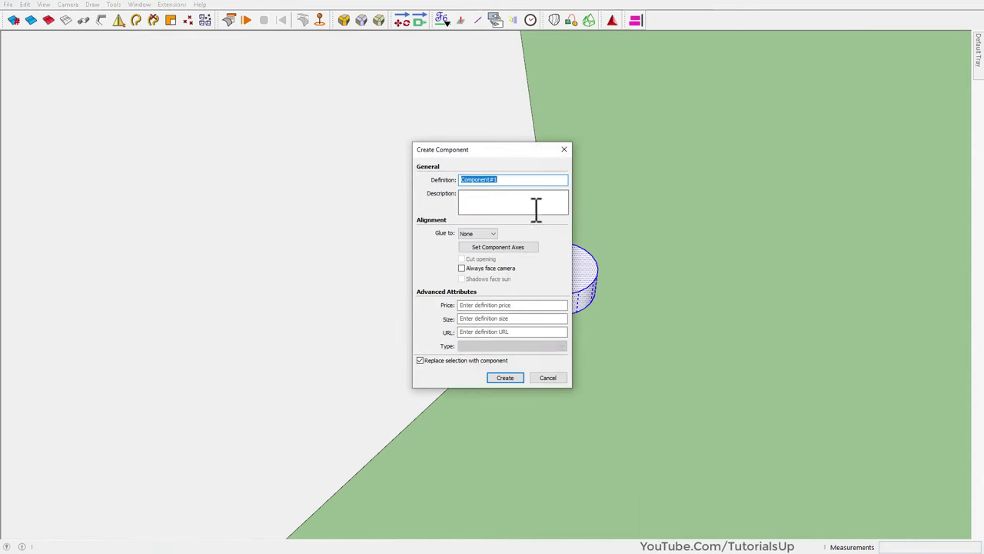
click(498, 250)
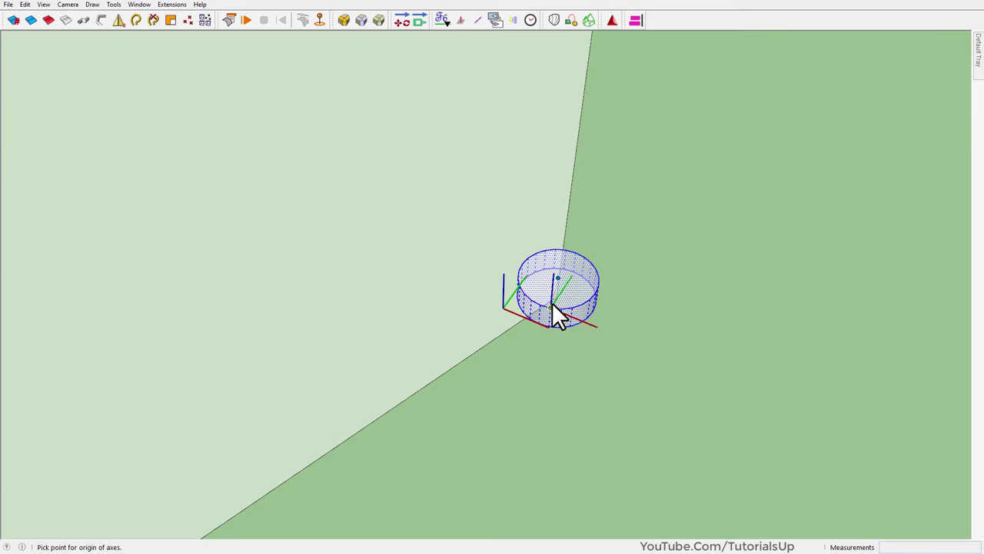
click(557, 295)
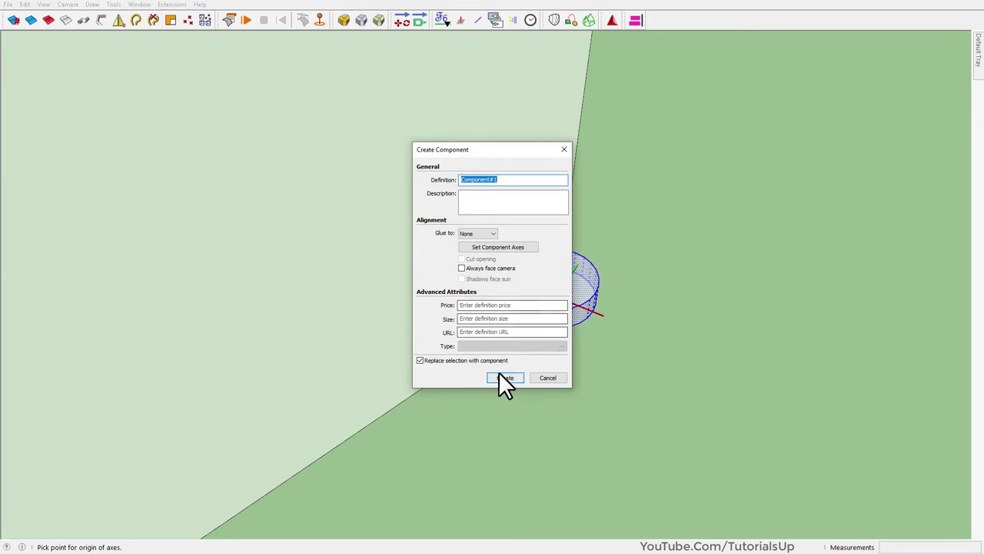
click(498, 373)
middle_drag(538, 283, 543, 257)
Edit the cylinder component and reposition its geometry inside it
scroll(544, 286, up, 3)
triple_click(538, 320)
key(m)
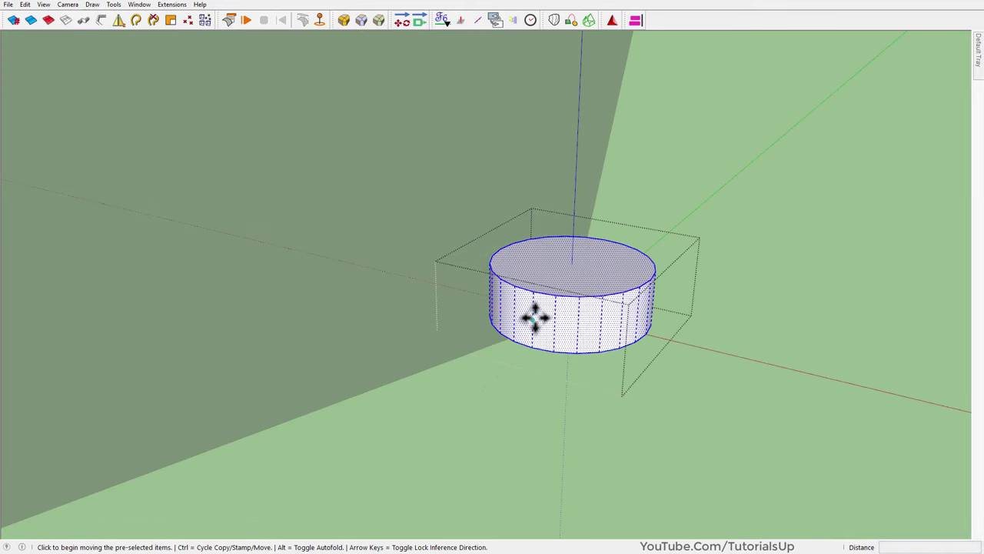
click(536, 317)
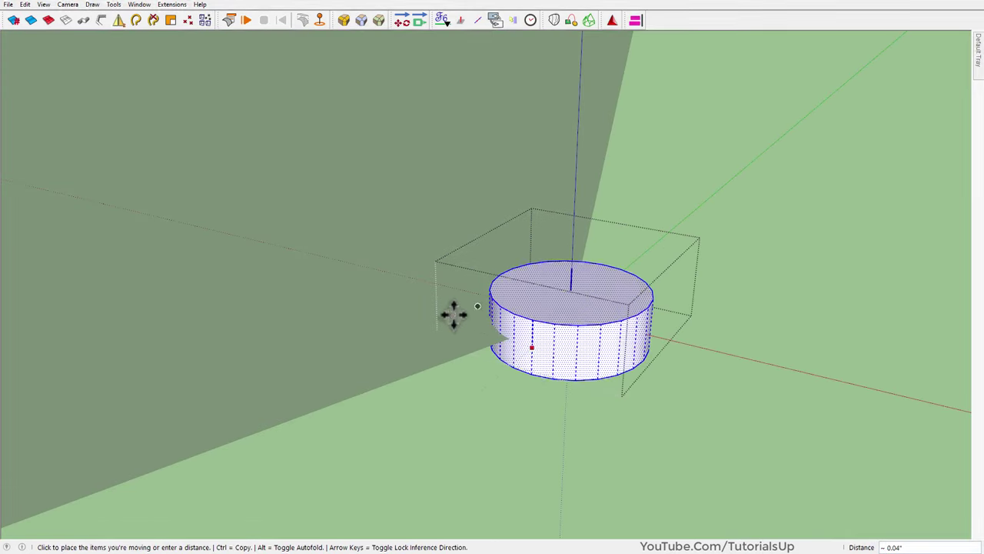
mouse_move(468, 318)
middle_down()
mouse_move(618, 374)
mouse_move(605, 394)
middle_up()
key(space)
key(Escape)
Start a multiple-copy move of the cylinder post from its centre point
click(606, 368)
scroll(613, 377, down, 3)
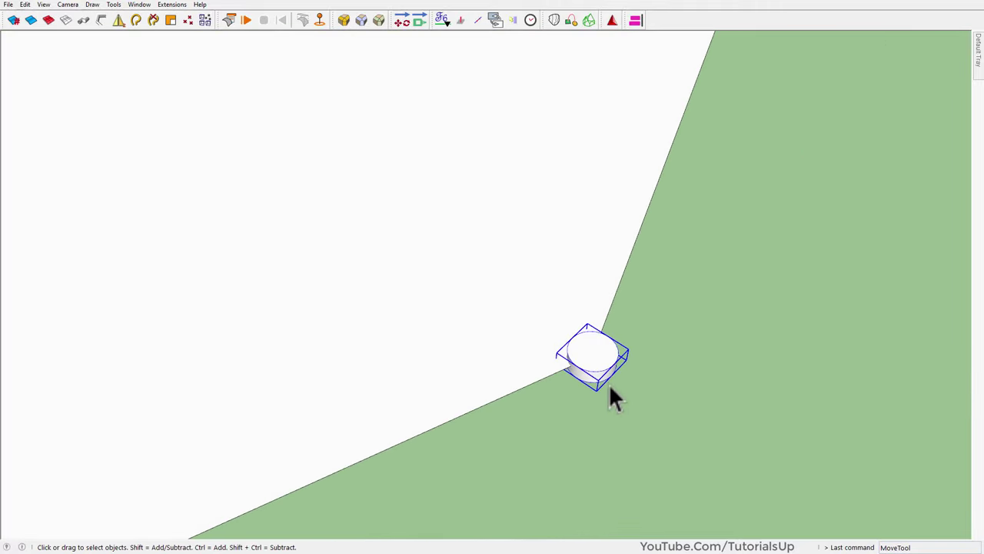
key(m)
scroll(607, 350, up, 3)
key(ctrl)
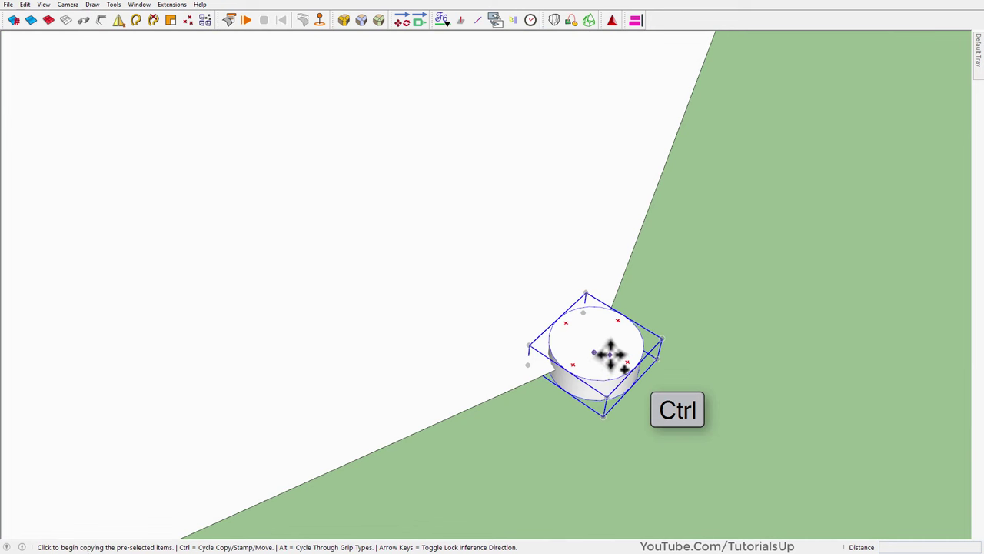
click(612, 354)
key(ctrl)
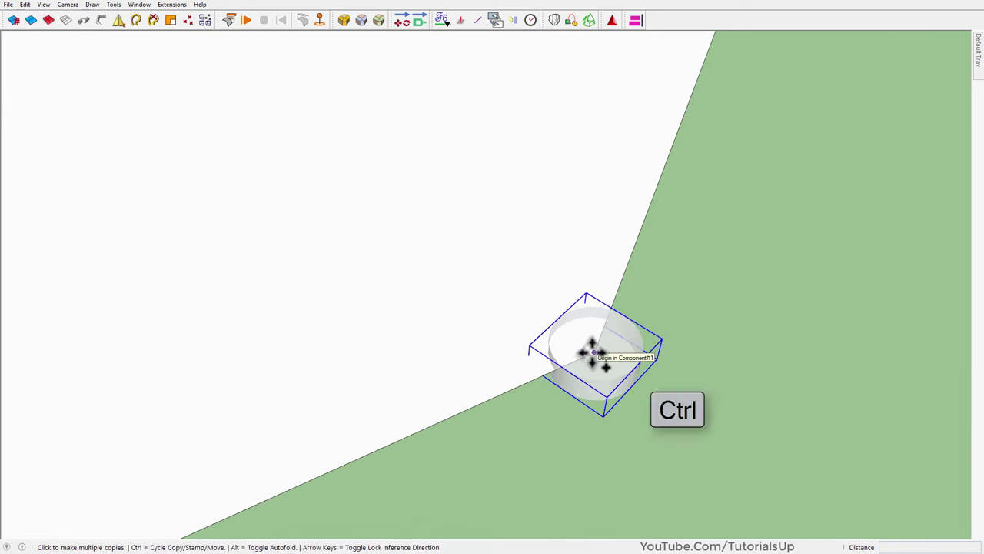
scroll(592, 352, down, 2)
scroll(510, 451, down, 1)
scroll(527, 453, up, 3)
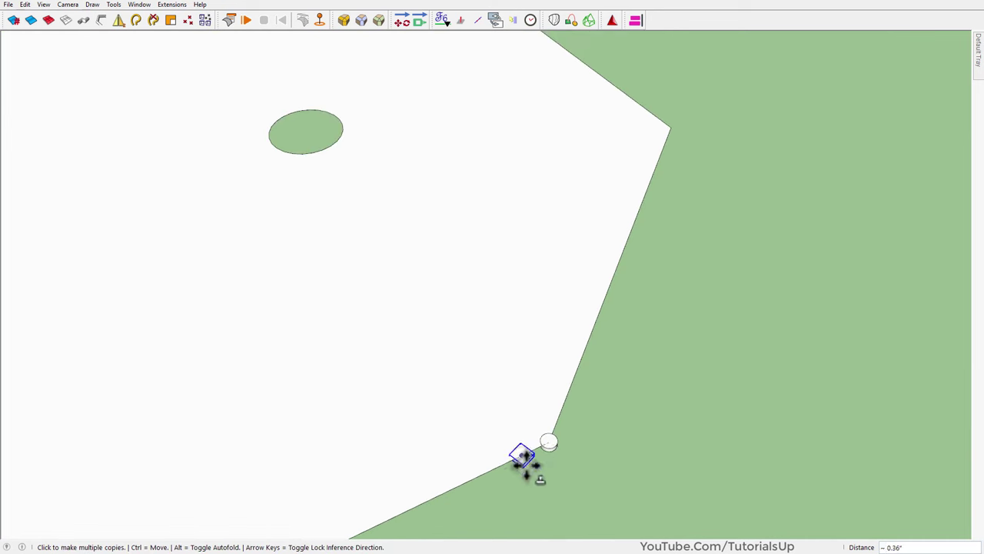
scroll(644, 204, up, 1)
scroll(643, 203, up, 1)
scroll(630, 208, down, 3)
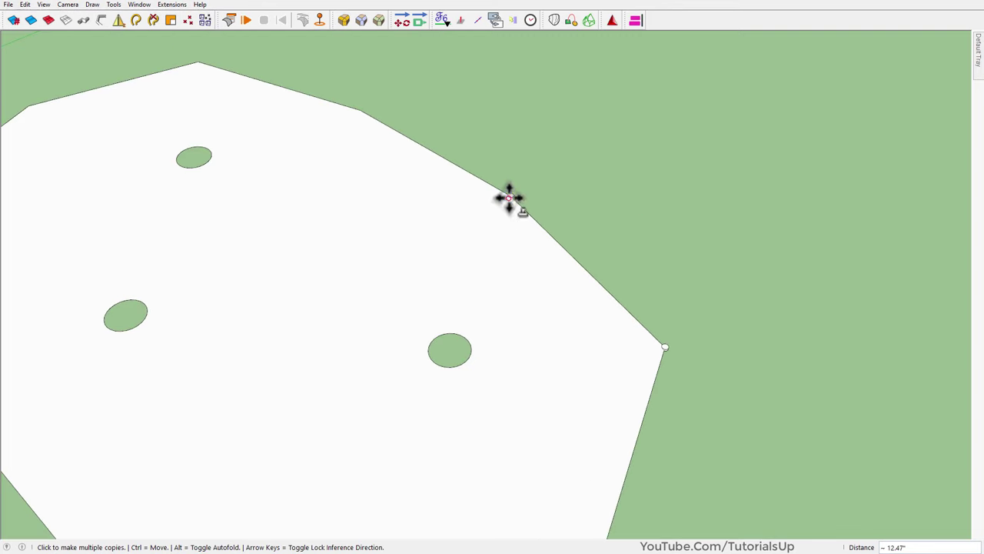
Place post copies on the remaining polygon corners, then clear the selection
middle_drag(509, 199, 501, 187)
middle_drag(683, 264, 310, 222)
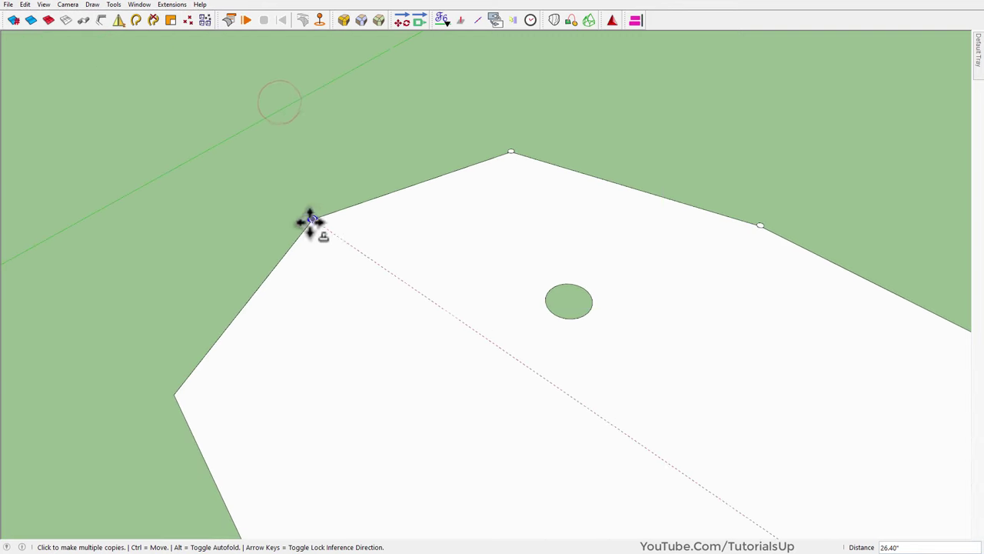
scroll(441, 192, down, 2)
scroll(492, 339, down, 1)
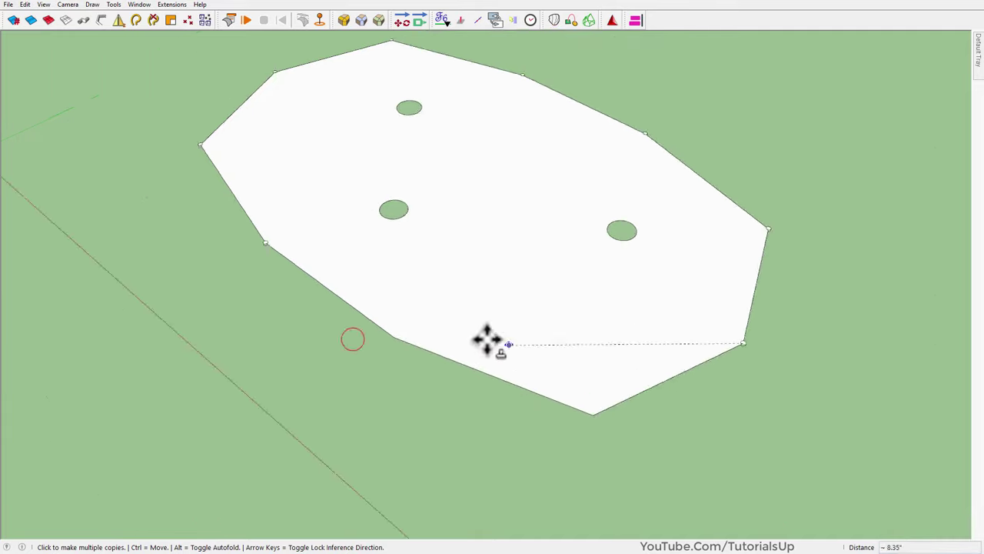
scroll(323, 334, up, 1)
scroll(431, 484, down, 1)
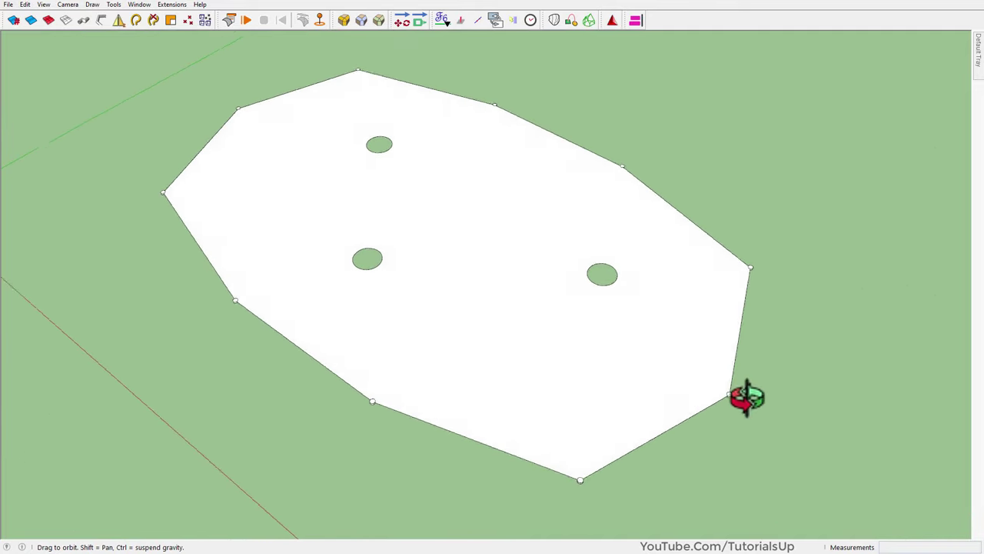
key(space)
click(785, 481)
middle_drag(572, 365, 257, 39)
Window-select the three hole circles on the polygon
scroll(424, 198, down, 1)
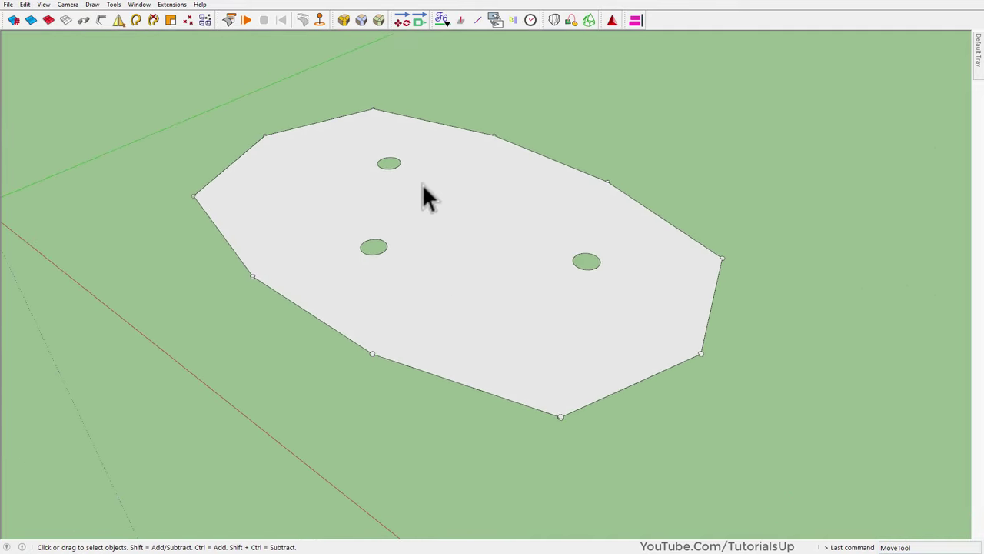
scroll(391, 215, up, 1)
mouse_move(391, 215)
middle_down()
mouse_move(456, 250)
mouse_move(383, 285)
middle_up()
scroll(382, 285, up, 1)
scroll(382, 286, up, 2)
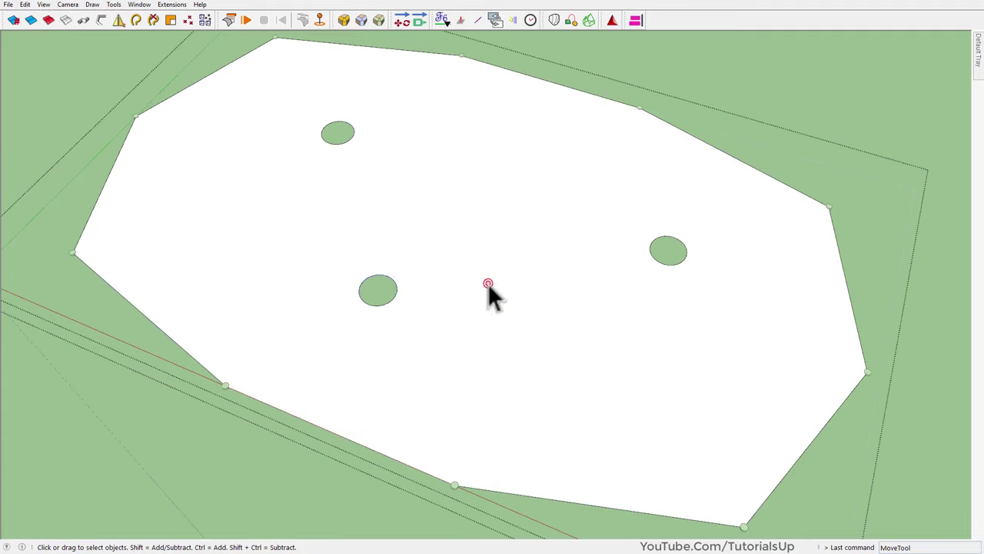
middle_drag(355, 205, 268, 157)
drag(204, 128, 686, 395)
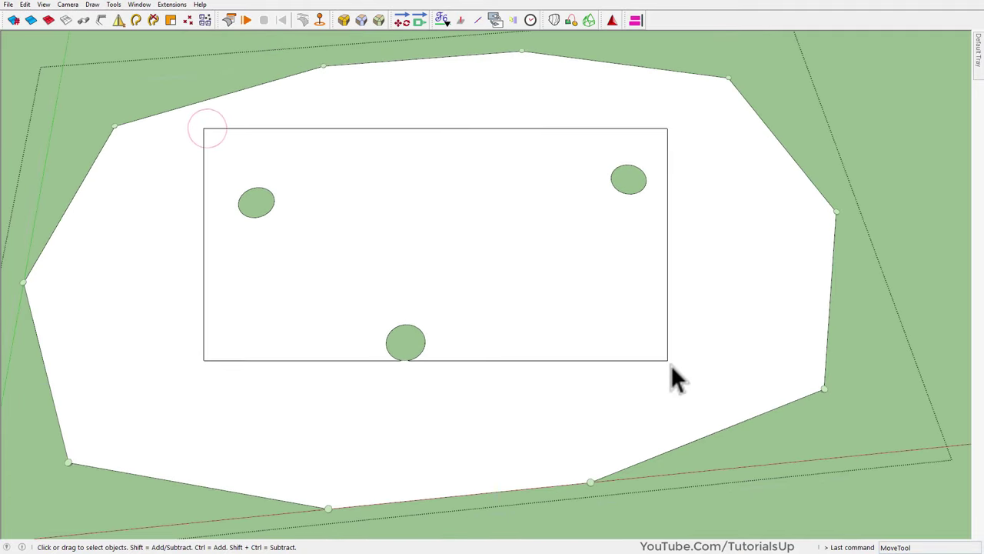
middle_drag(686, 395, 565, 257)
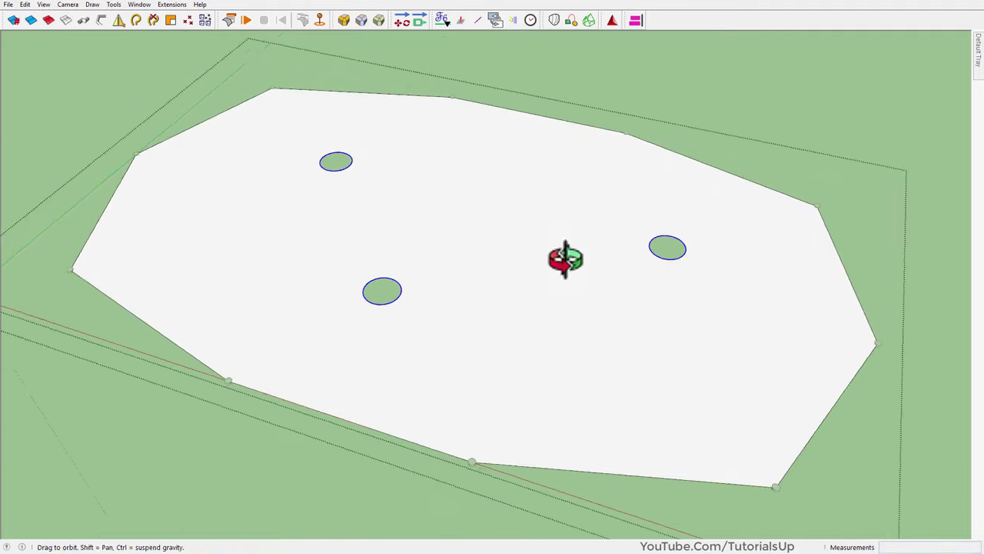
Copy the three circles and Paste In Place outside the group
click(25, 5)
click(51, 51)
click(70, 70)
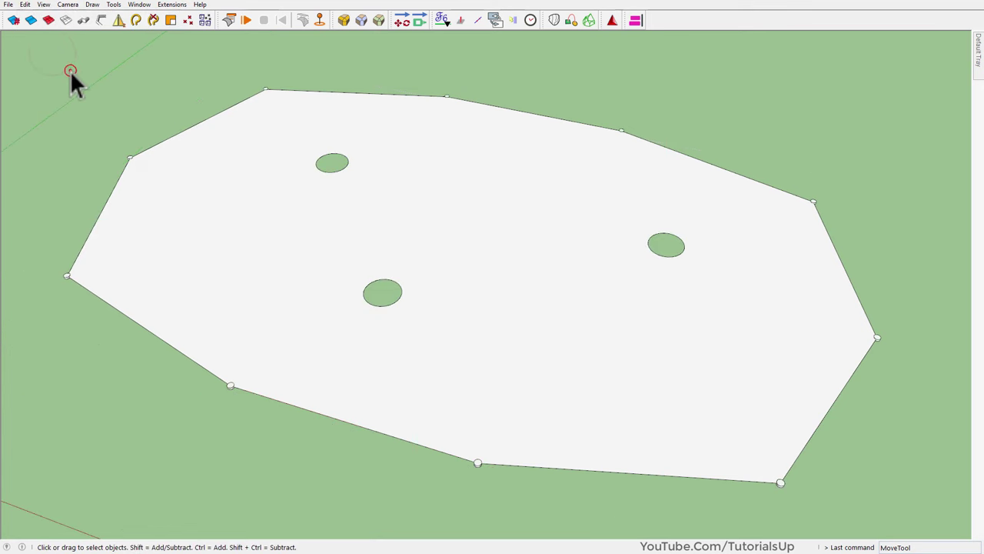
click(26, 4)
click(73, 76)
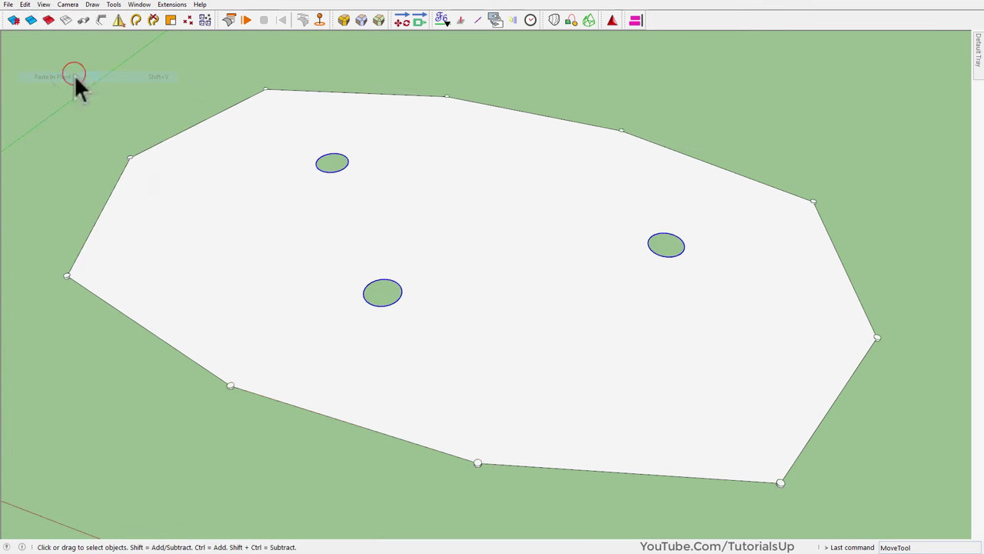
Run JHS Powerbar C-Points at Vertex on the circles
middle_drag(373, 201, 409, 168)
scroll(412, 157, up, 1)
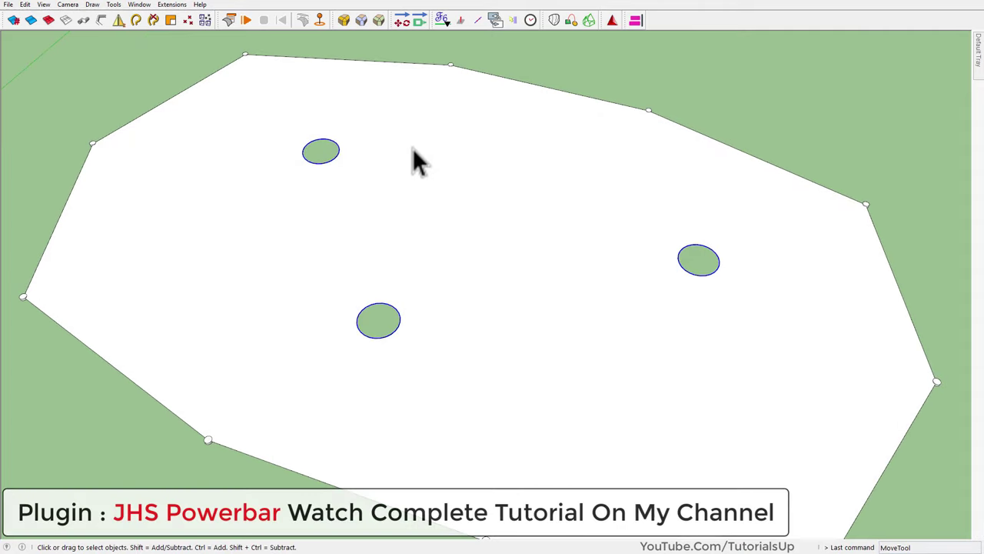
click(188, 21)
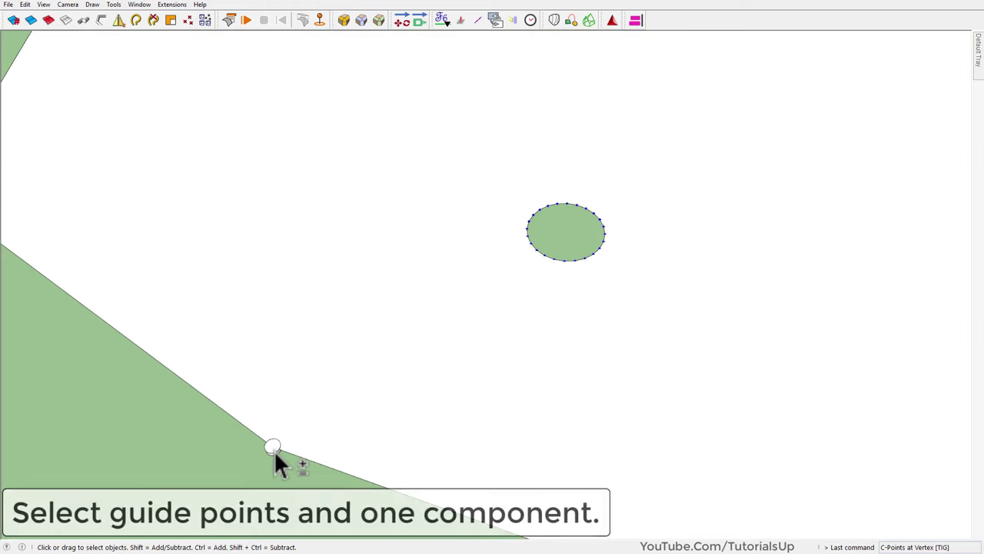
Add one corner post to the selection and start the C-Points placement tool
click(273, 448)
scroll(217, 460, down, 3)
scroll(431, 266, up, 1)
scroll(400, 331, up, 1)
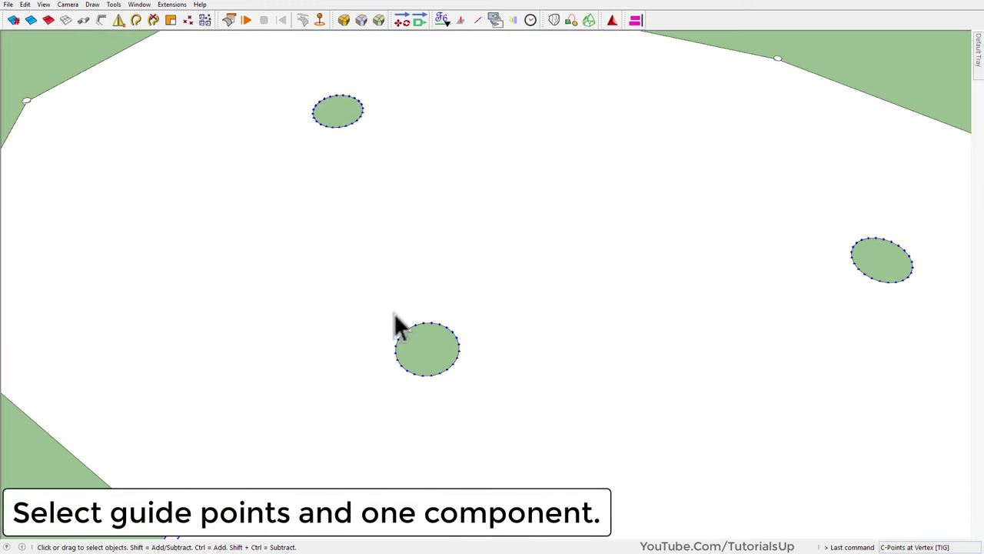
click(206, 29)
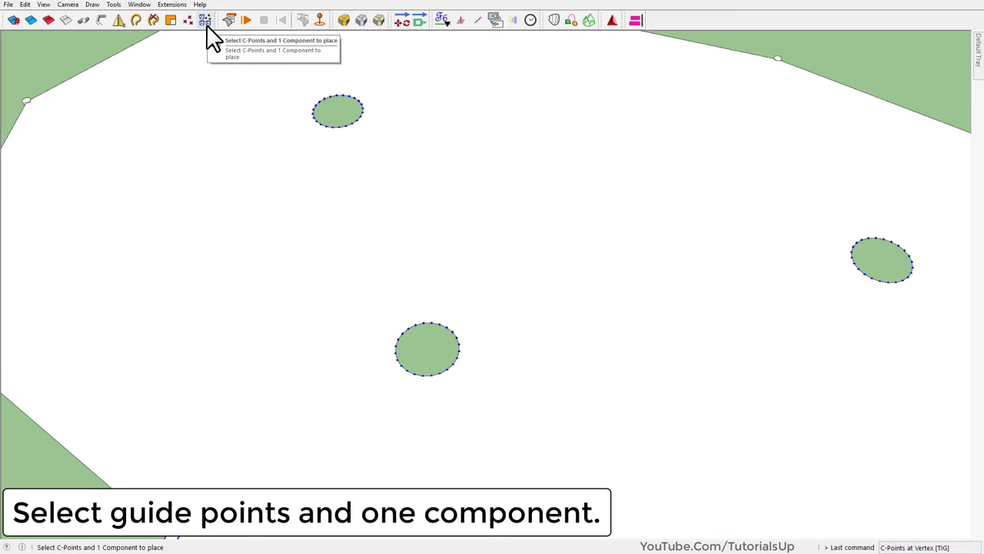
Place a post copy on every guide point around the three holes
click(206, 30)
scroll(449, 262, down, 3)
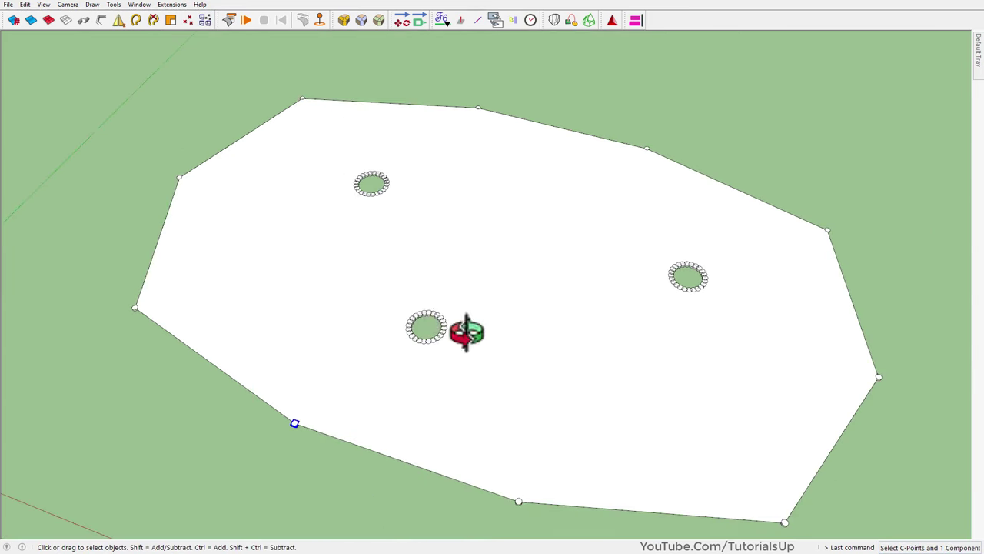
scroll(459, 369, up, 6)
scroll(459, 369, down, 2)
scroll(477, 284, down, 2)
scroll(457, 347, down, 2)
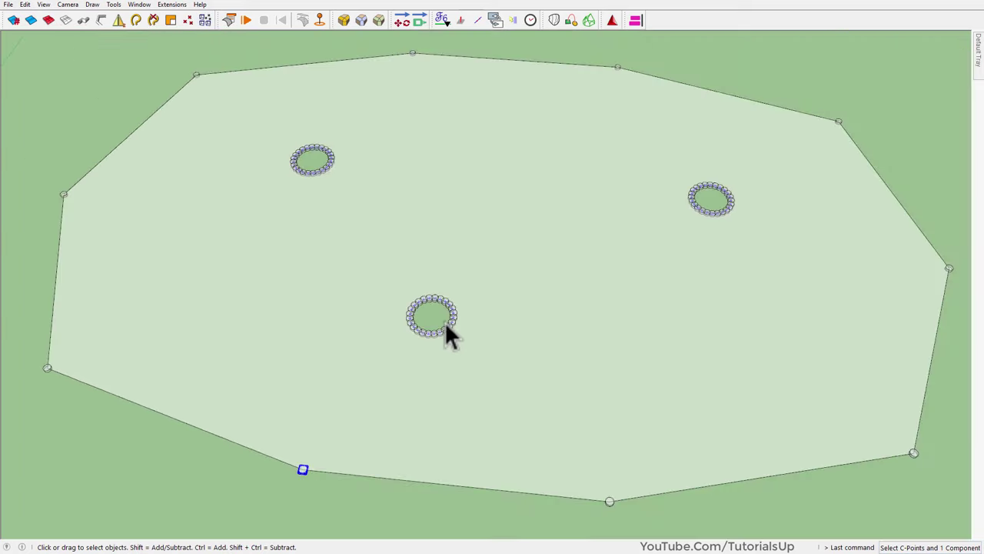
scroll(369, 395, up, 2)
scroll(438, 338, up, 2)
click(435, 325)
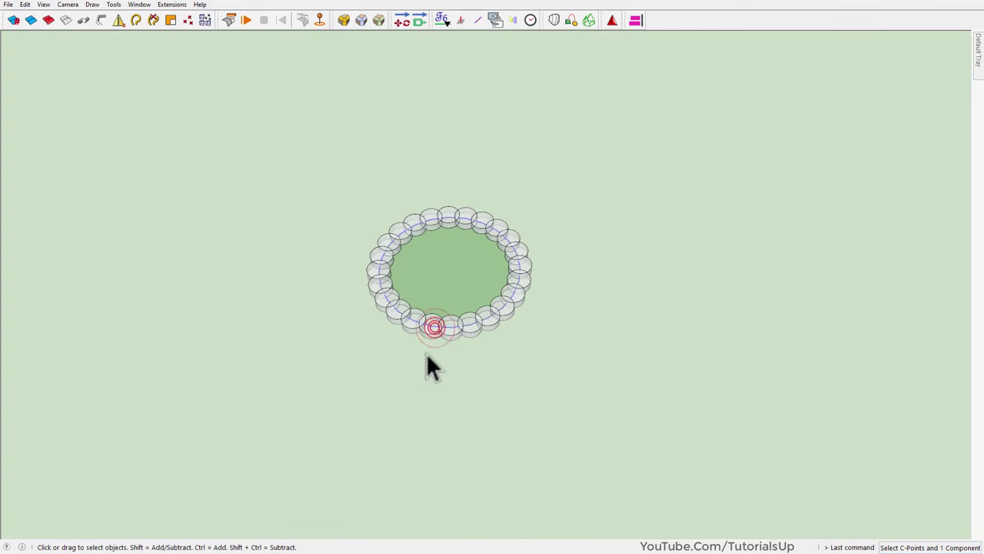
scroll(343, 188, down, 2)
scroll(330, 191, down, 3)
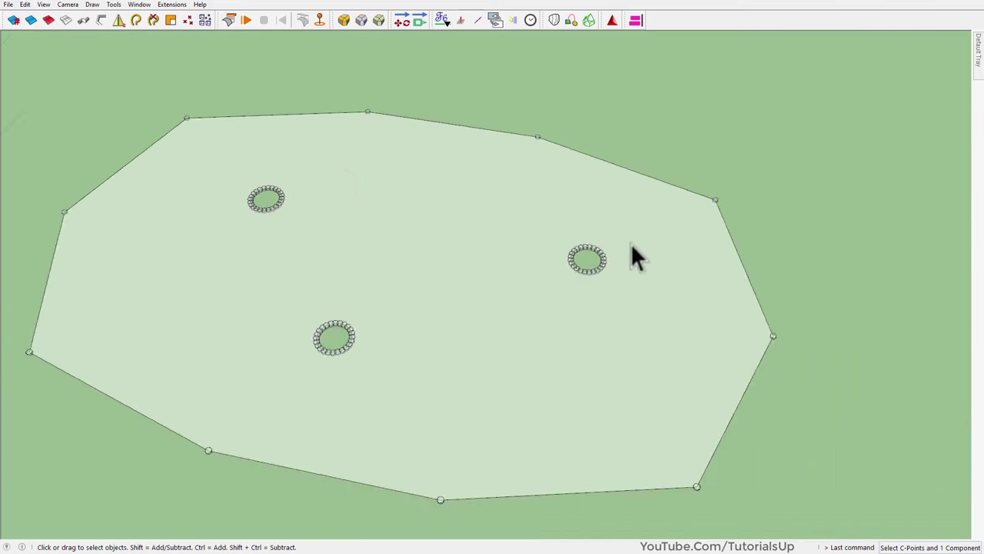
scroll(558, 293, up, 3)
scroll(559, 293, down, 1)
scroll(671, 244, down, 4)
Select all posts and rings, removing the polygon face from the selection
middle_drag(582, 285, 561, 292)
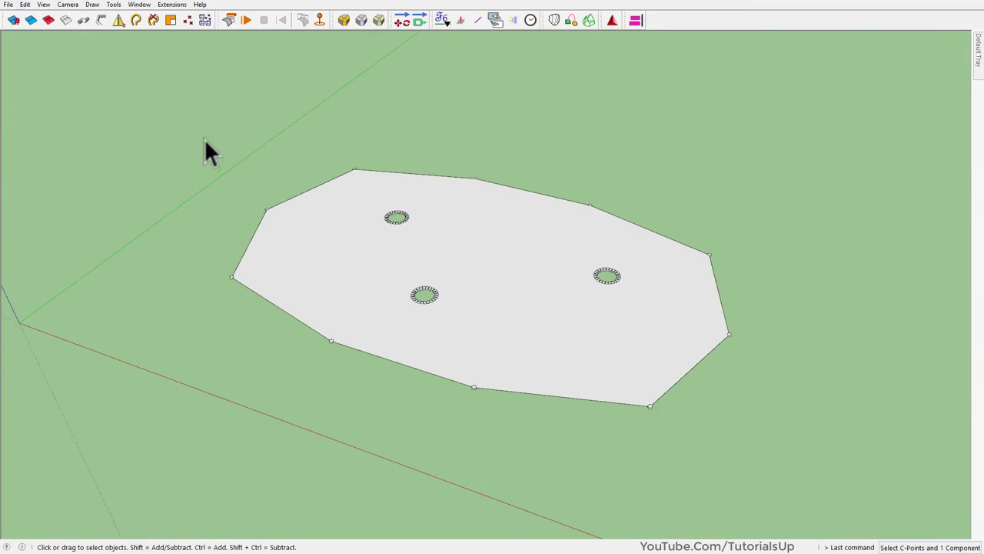
drag(196, 119, 800, 431)
scroll(669, 346, up, 2)
scroll(538, 362, up, 1)
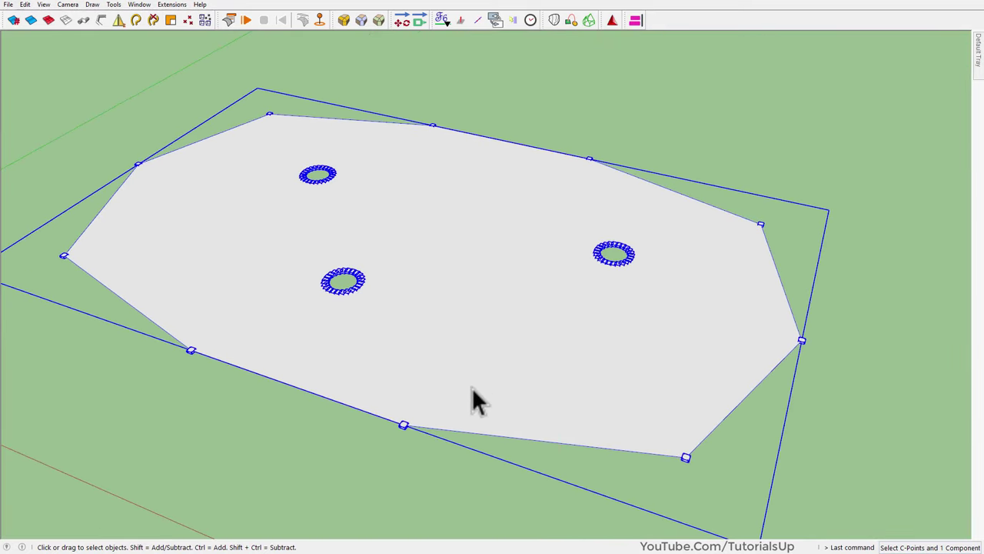
click(469, 362)
scroll(408, 432, up, 3)
scroll(412, 419, up, 2)
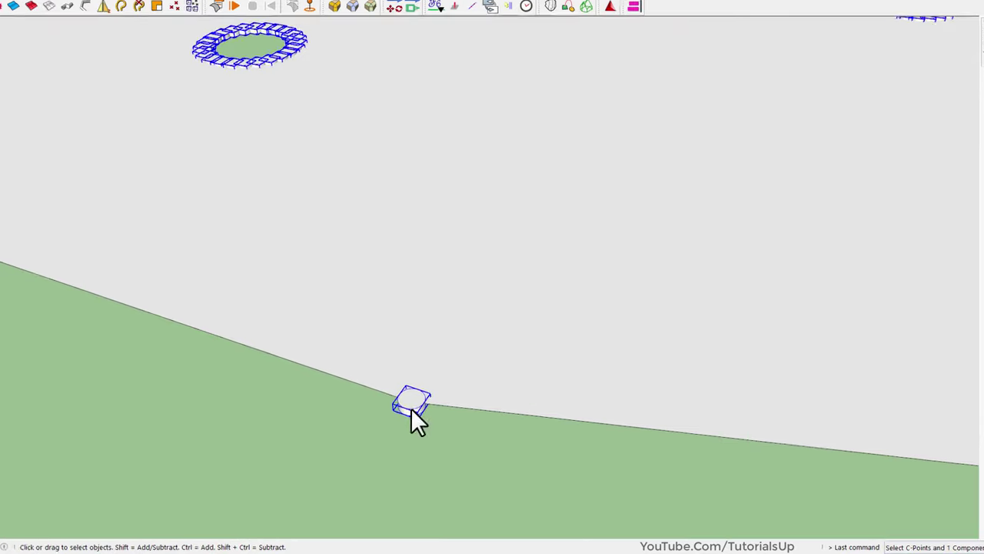
Make the selected posts ClothWorks pins via the right-click menu
right_click(411, 416)
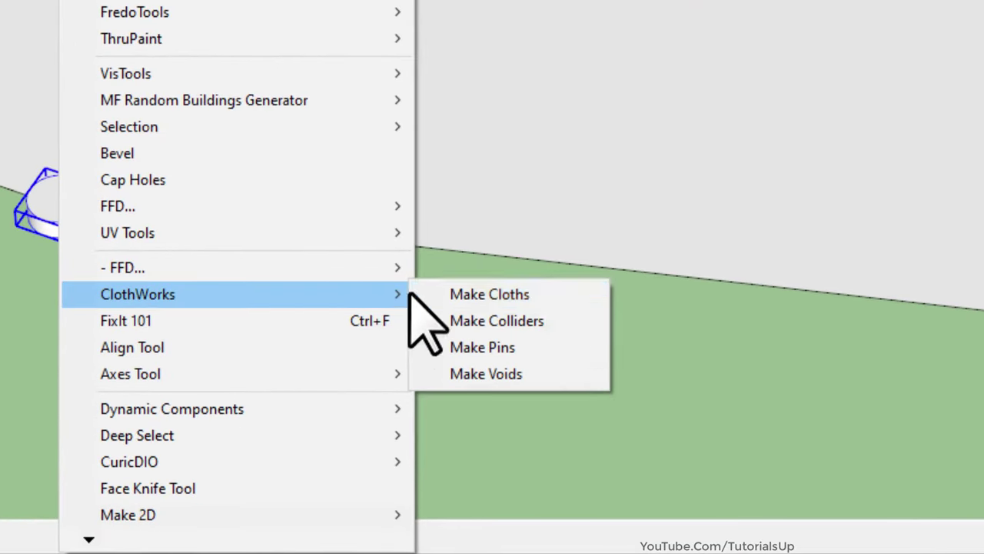
mouse_move(137, 294)
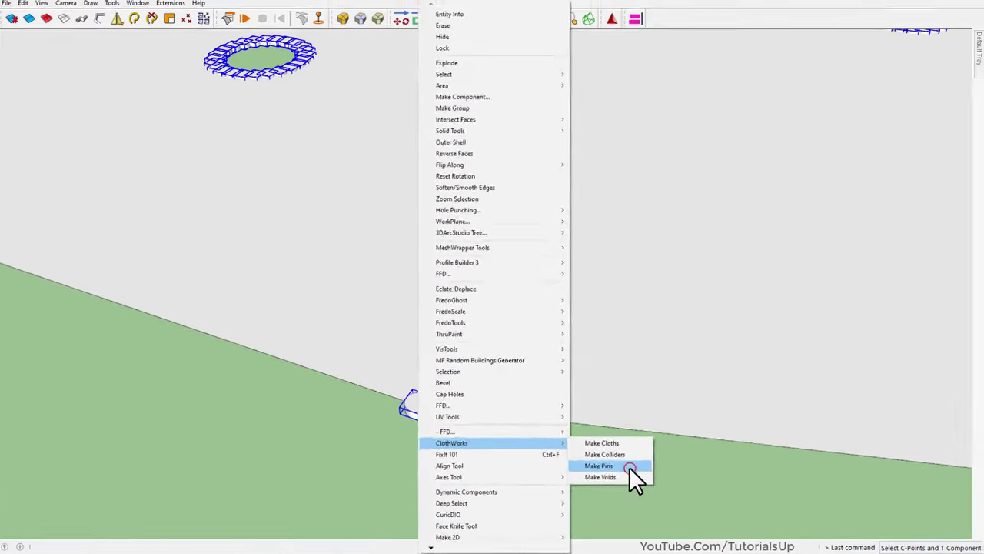
click(556, 350)
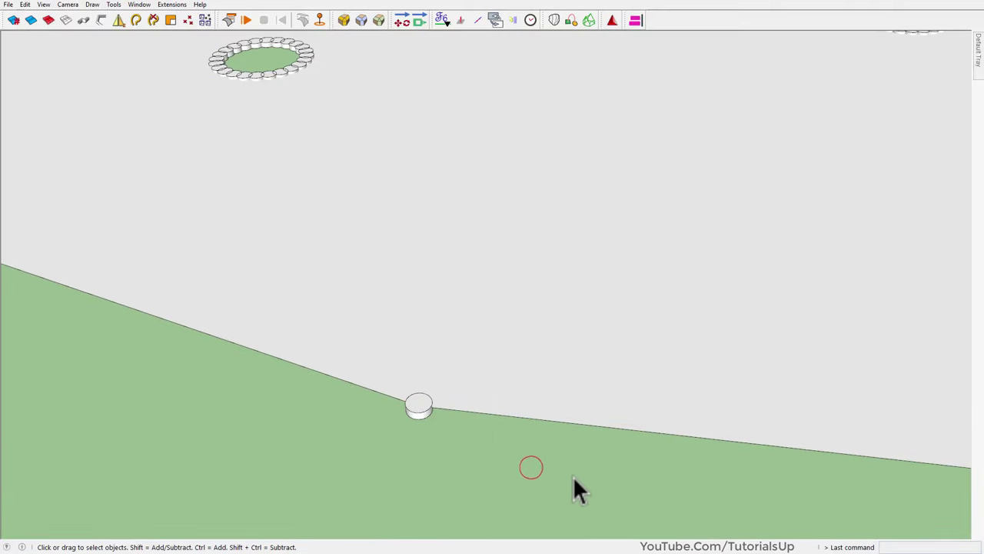
scroll(574, 478, down, 5)
scroll(509, 346, down, 2)
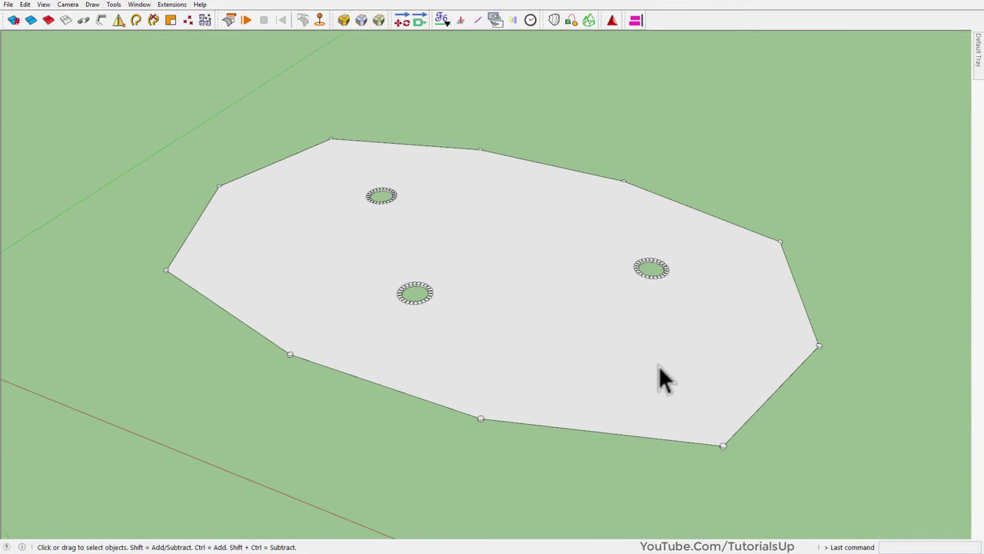
scroll(579, 327, up, 1)
Test-run the cloth, reset it to the flat plate, and toggle the ClothWorks UI panel
click(246, 20)
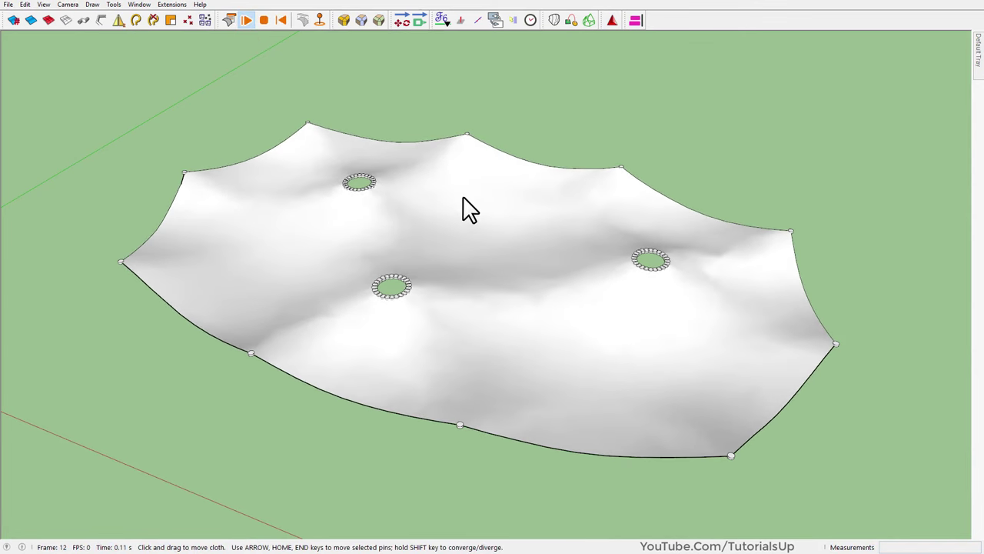
mouse_move(461, 203)
mouse_down()
mouse_move(483, 232)
mouse_move(513, 114)
mouse_up()
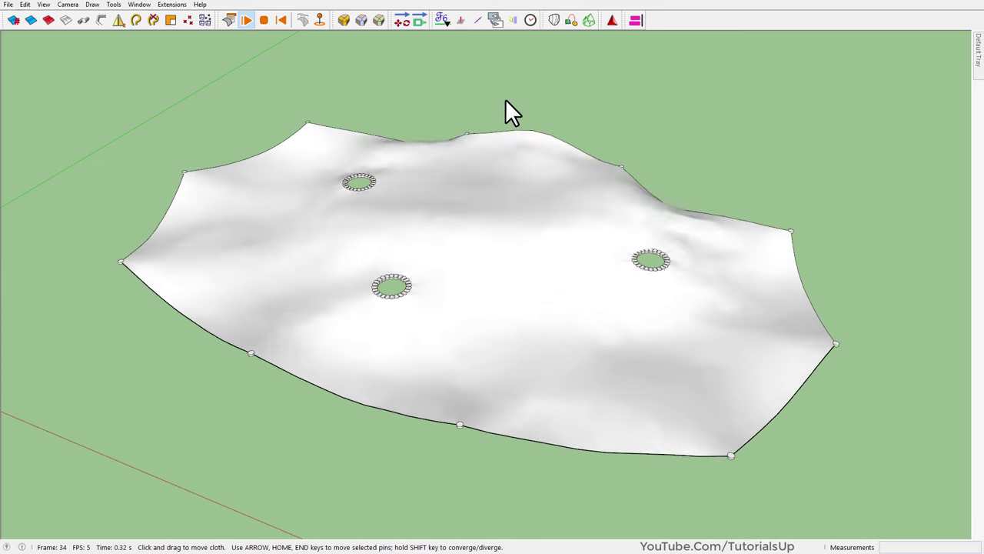
click(280, 20)
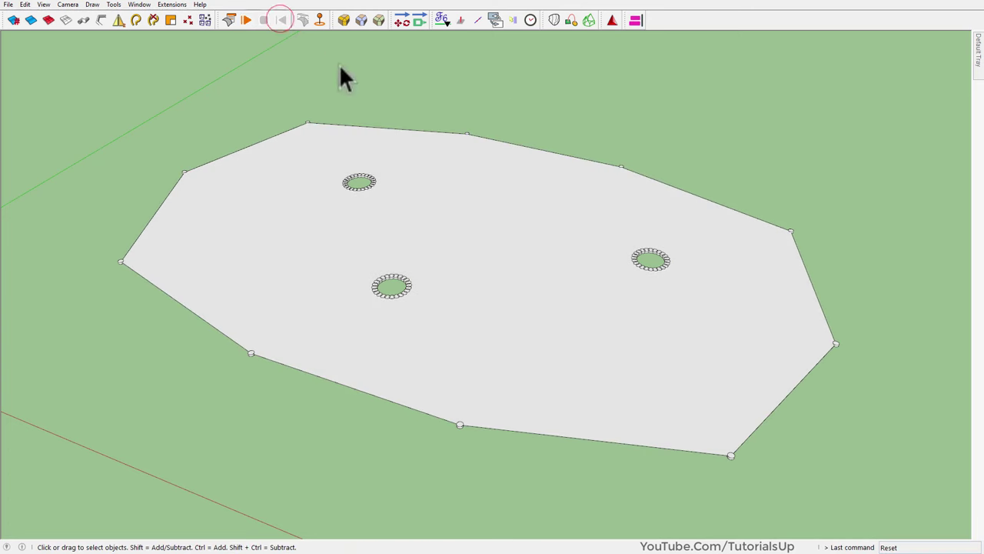
click(492, 171)
click(229, 20)
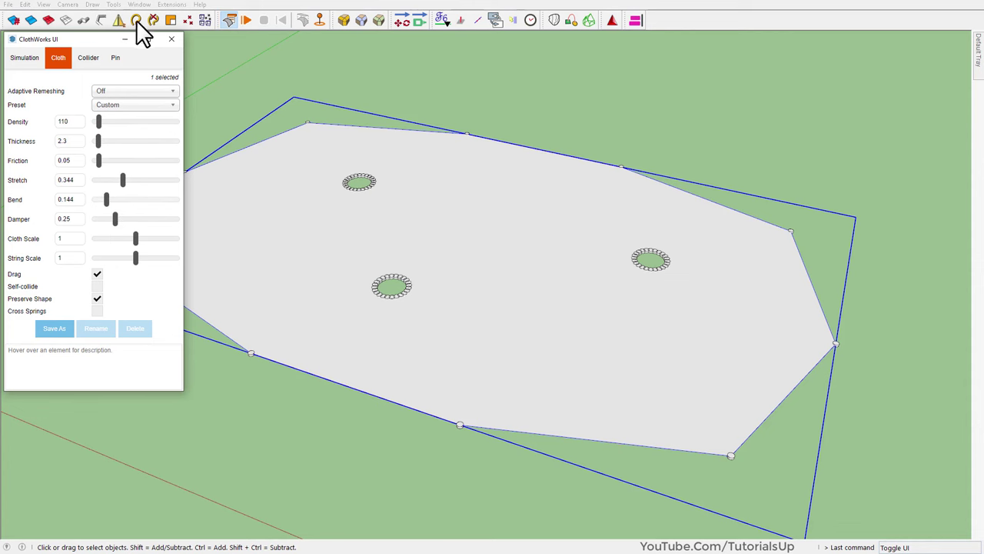
Play the simulation and raise Bend to 0.213, tugging the cloth to test it
click(243, 19)
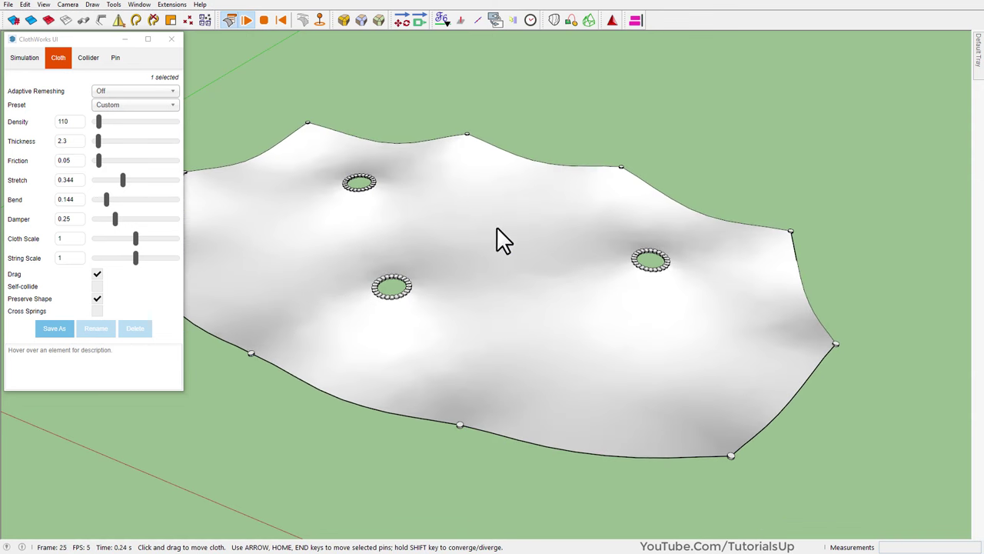
drag(497, 225, 504, 176)
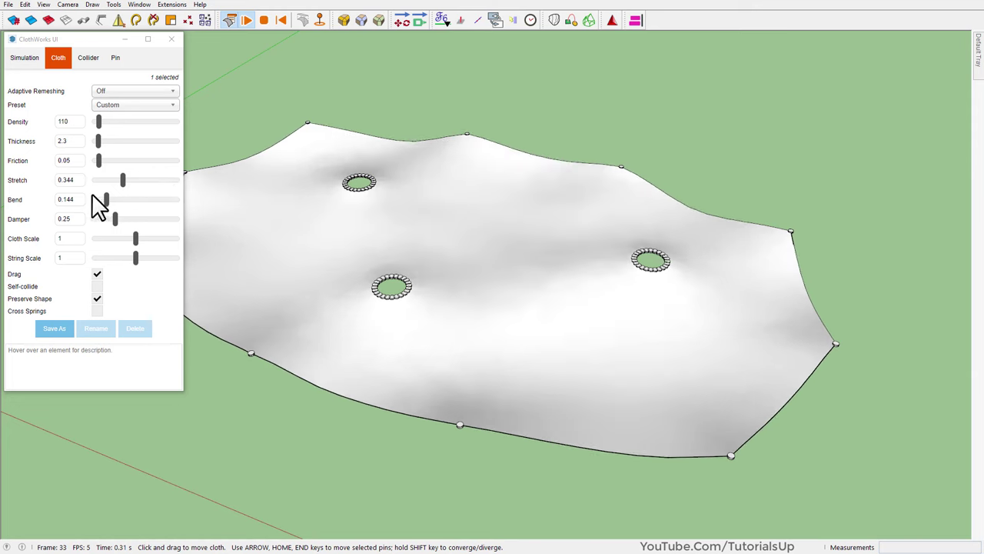
drag(105, 200, 109, 199)
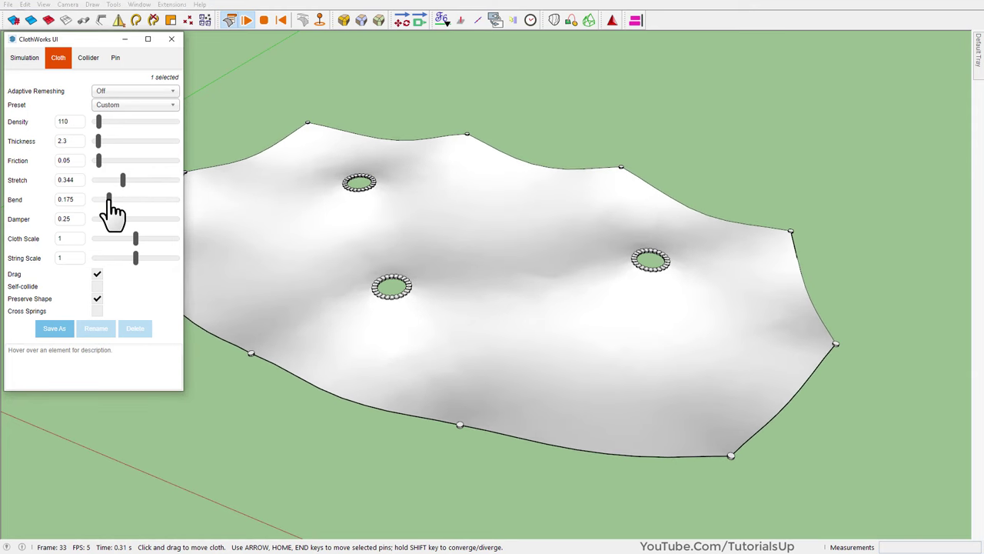
click(461, 215)
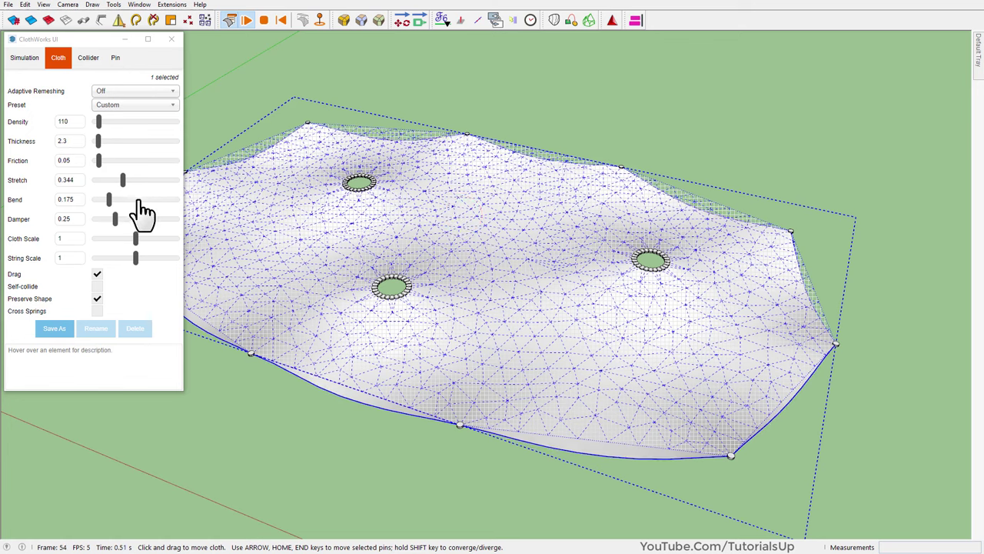
drag(109, 201, 113, 201)
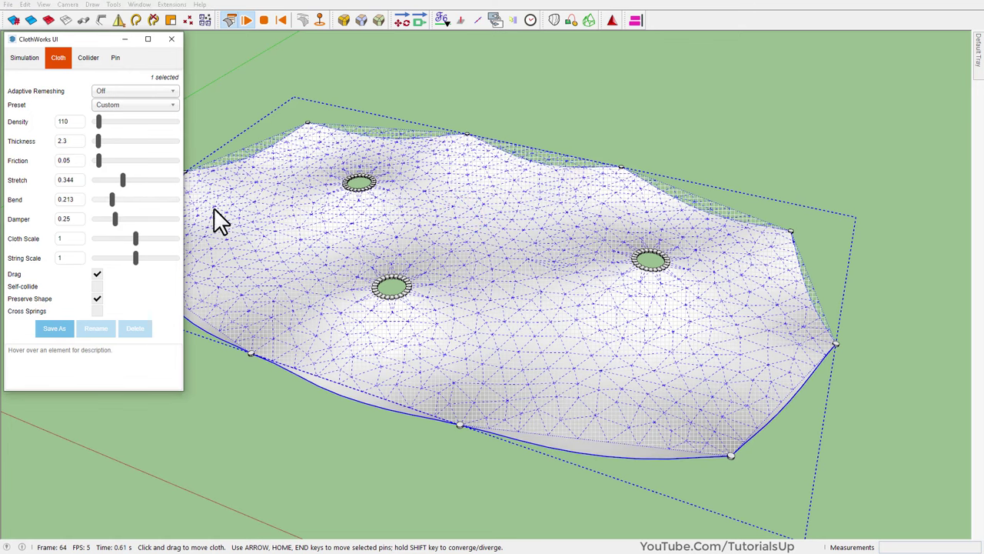
click(439, 239)
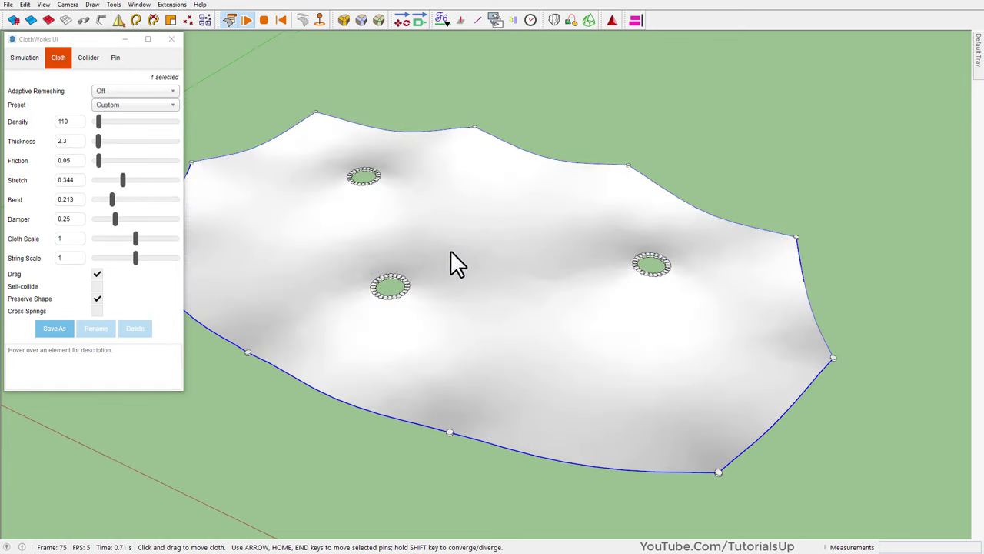
drag(481, 234, 493, 179)
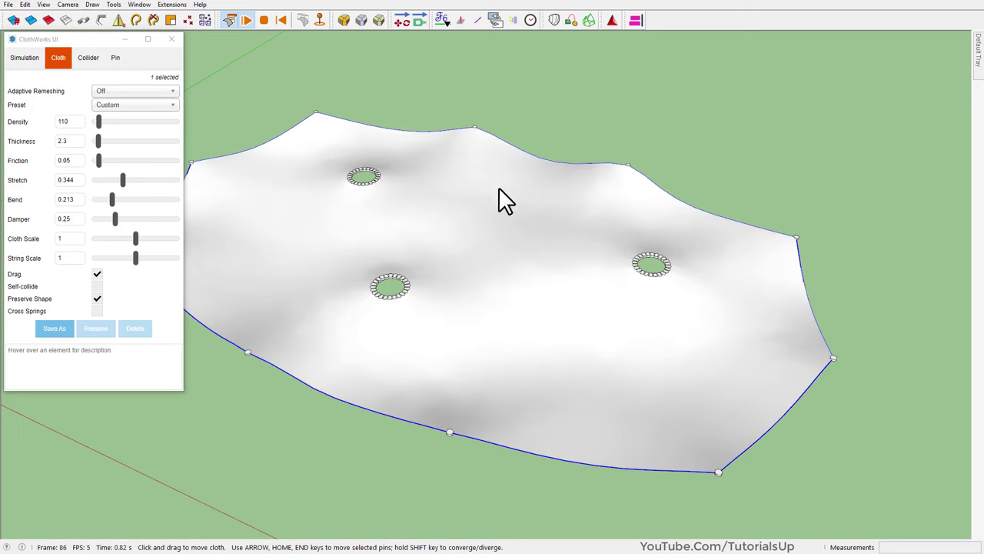
Lower Cloth Scale to 0.775 and nudge Stretch up to 0.363
click(135, 238)
drag(136, 240, 128, 253)
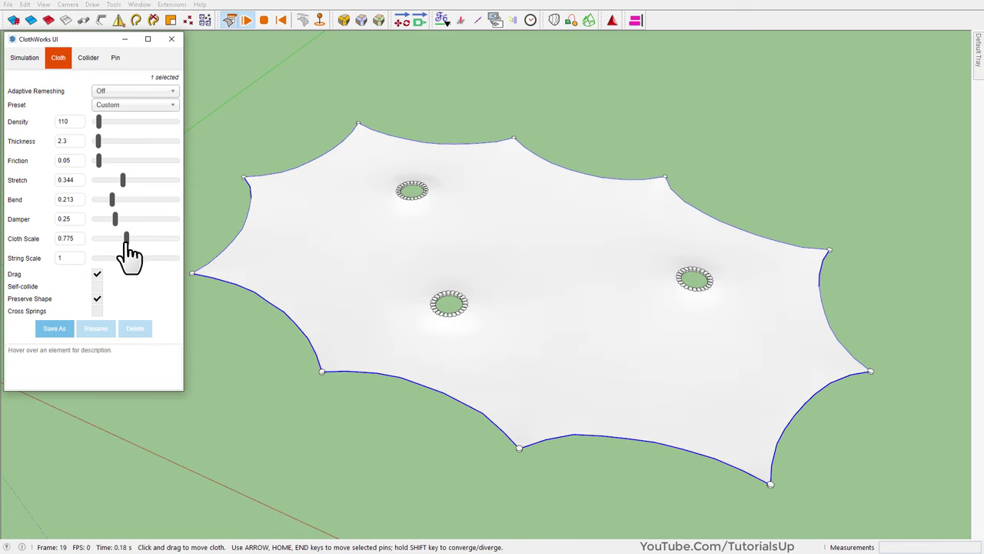
middle_drag(469, 277, 492, 327)
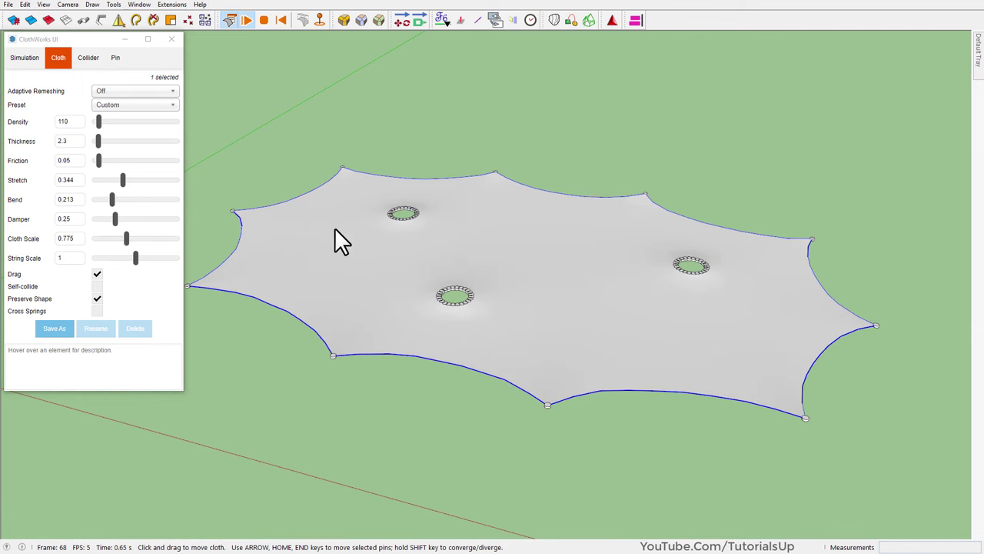
click(124, 181)
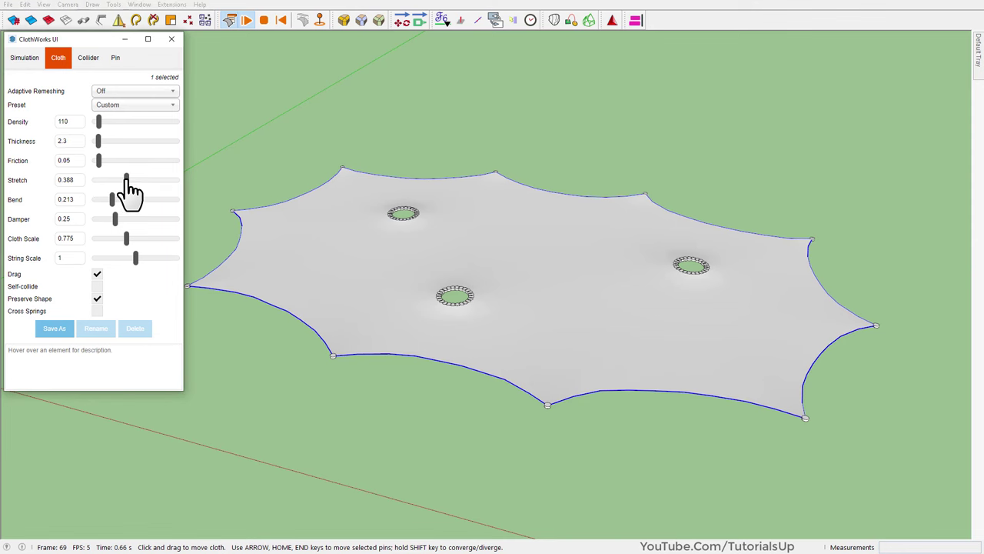
middle_drag(193, 200, 461, 323)
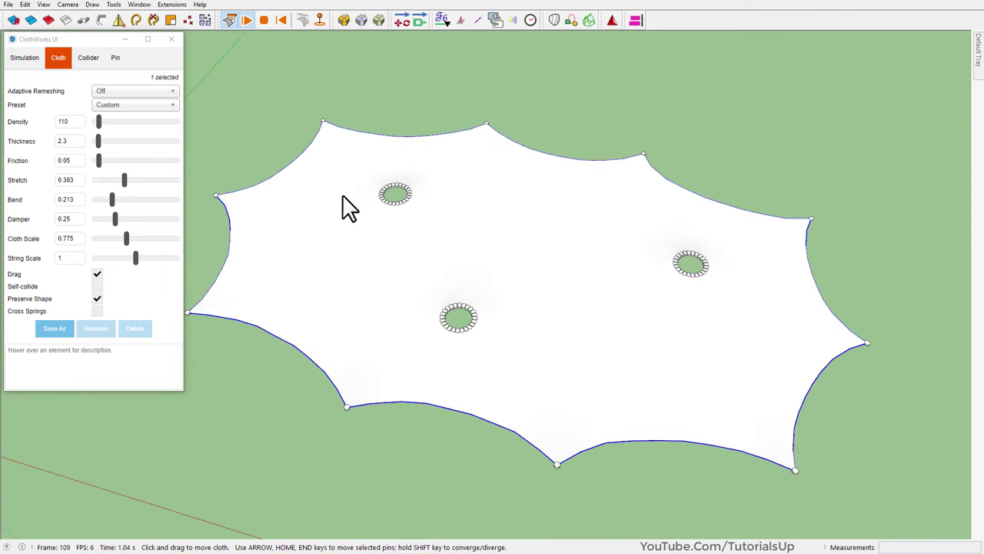
scroll(456, 313, down, 2)
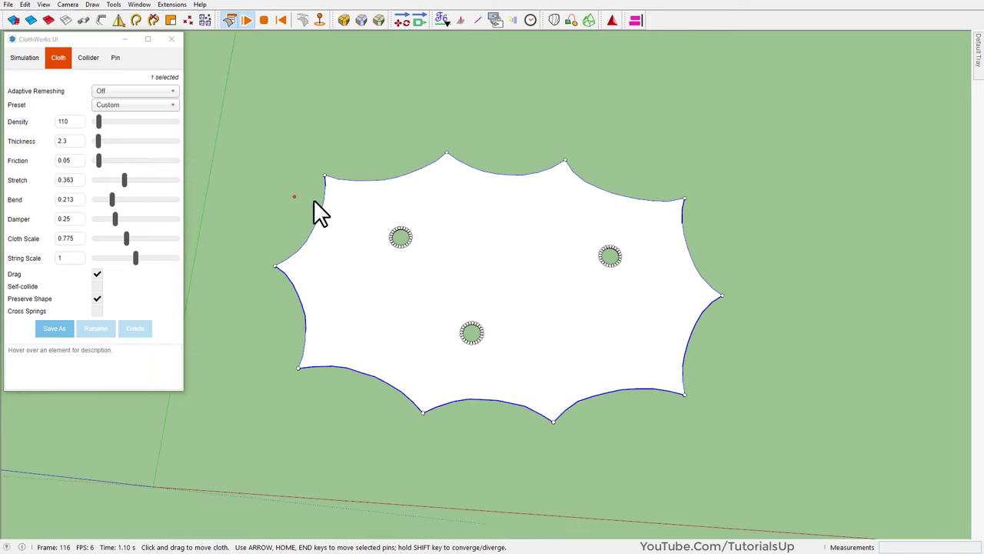
drag(586, 265, 659, 279)
Box-select two ring pins and drag them up along the blue Z axis
middle_drag(659, 358, 512, 179)
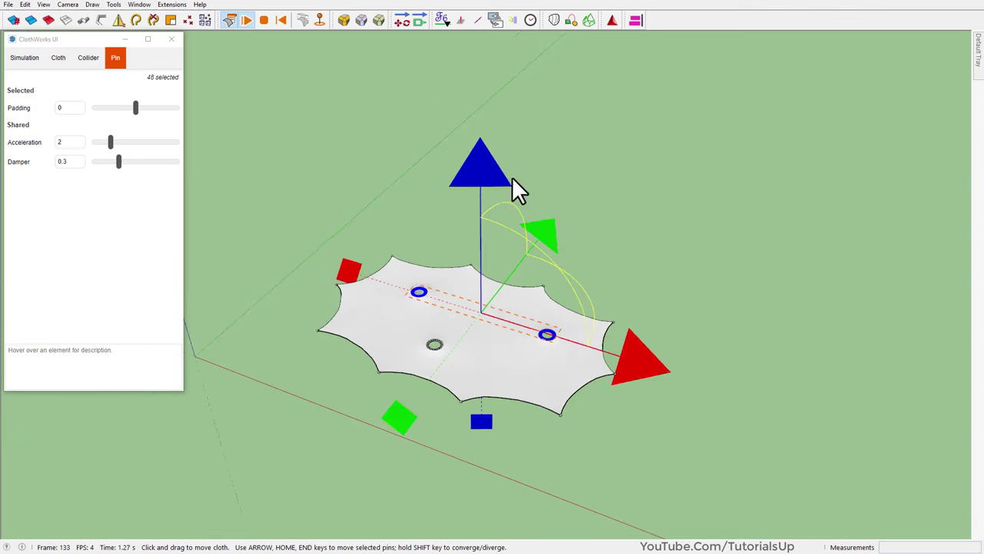
drag(483, 166, 484, 124)
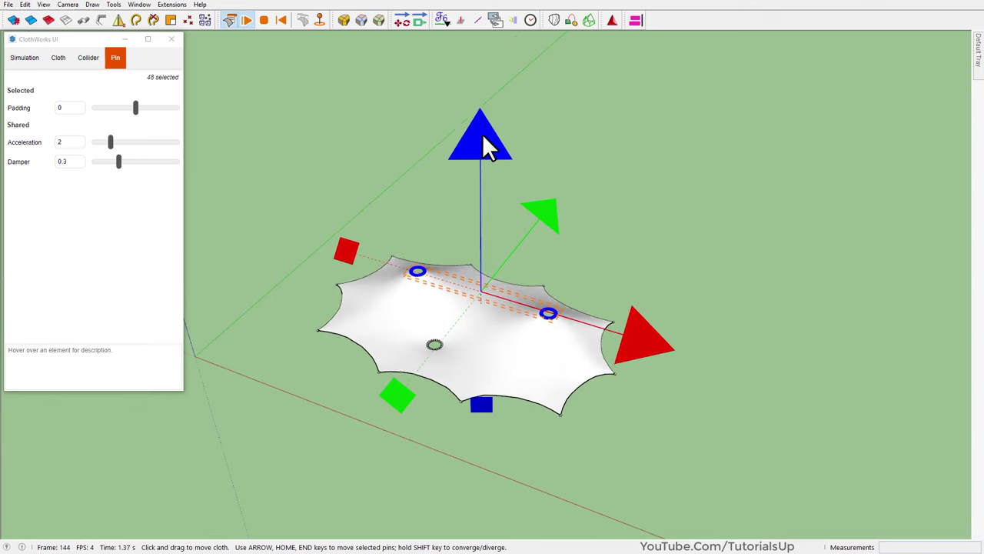
drag(485, 125, 488, 106)
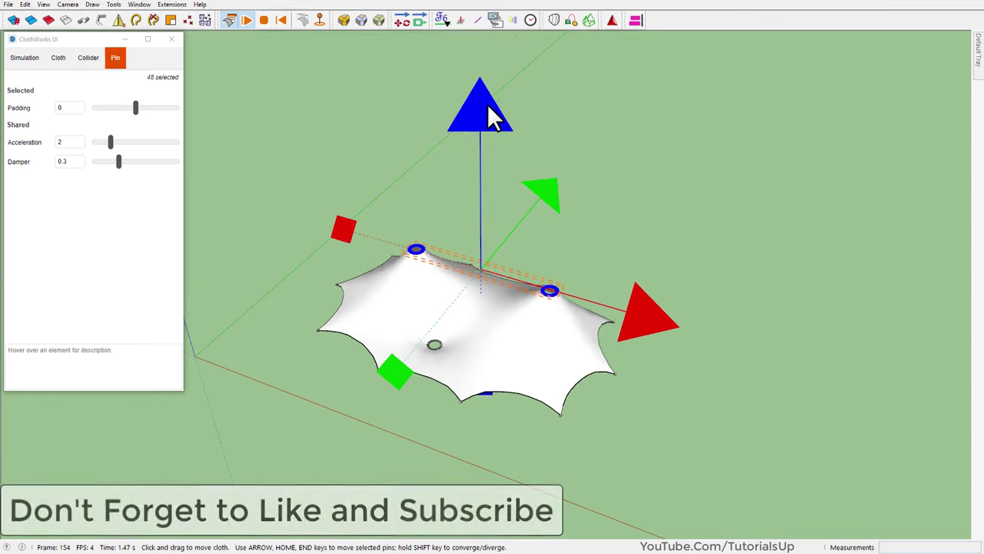
mouse_move(519, 235)
middle_down()
mouse_move(643, 55)
mouse_move(614, 106)
middle_up()
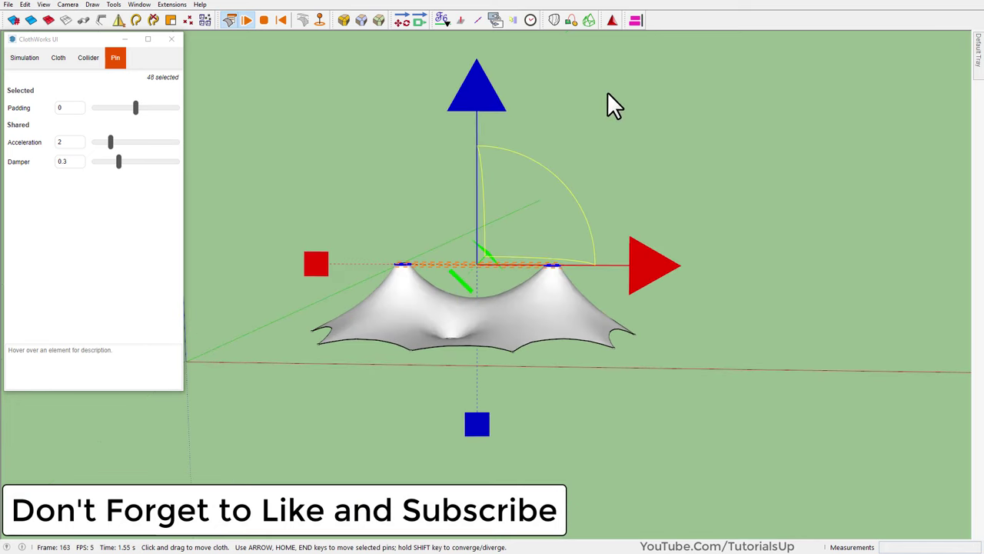
drag(482, 96, 481, 92)
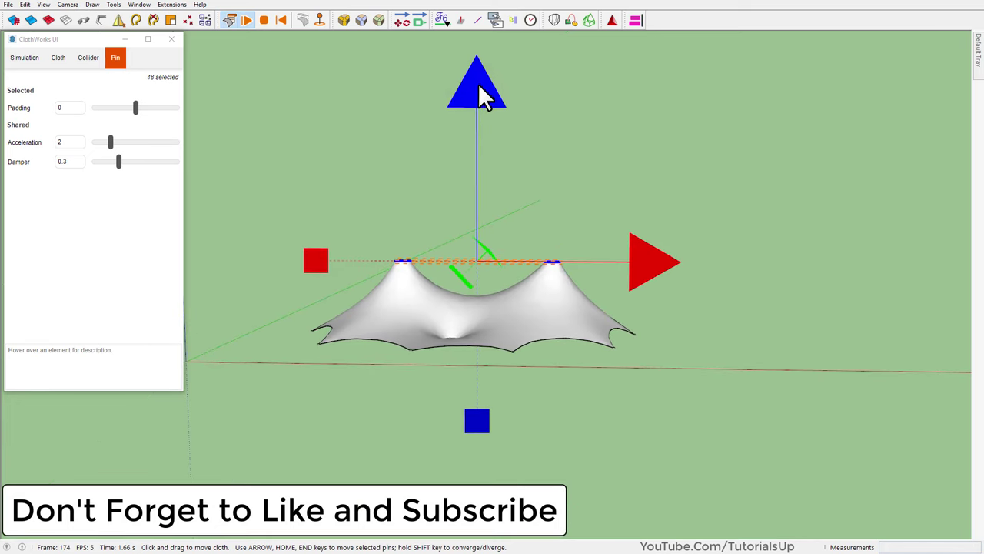
middle_drag(496, 288, 444, 312)
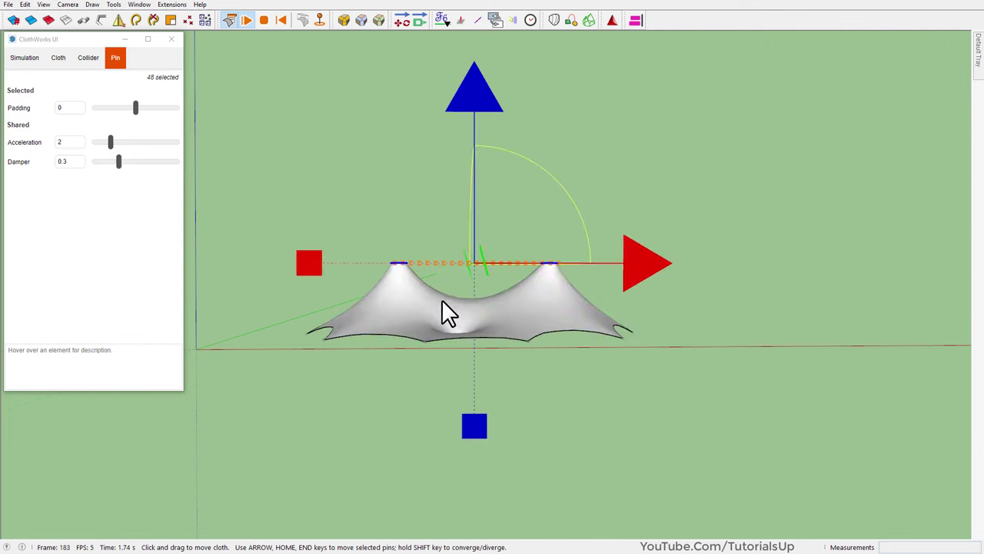
Select the third ring pin and drag it downward
middle_drag(492, 408, 446, 288)
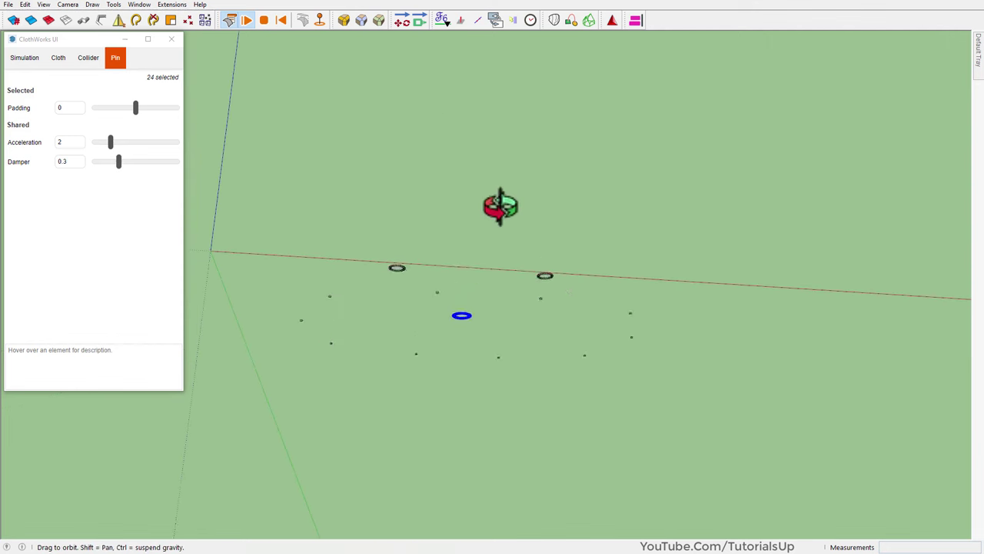
mouse_move(493, 356)
middle_down()
mouse_move(422, 374)
mouse_move(469, 290)
middle_up()
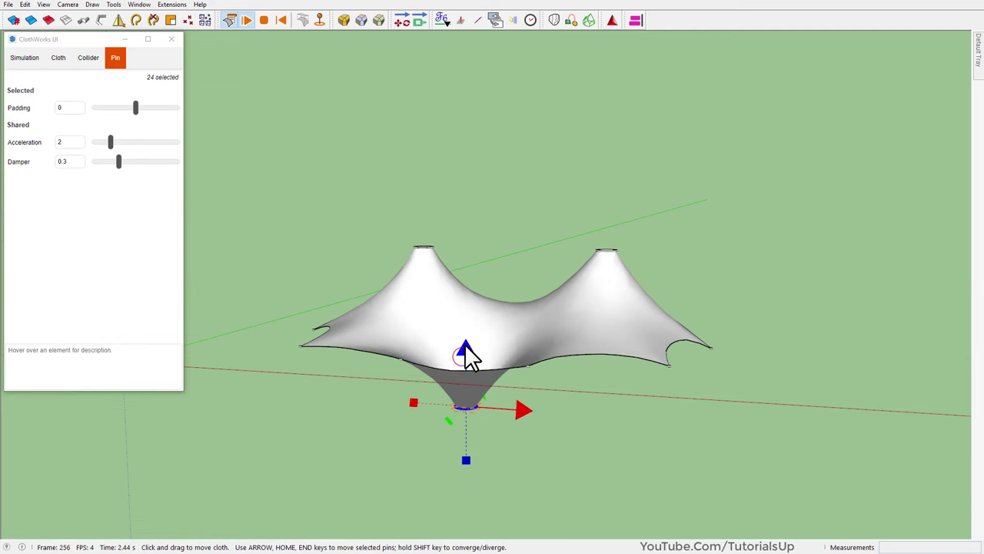
mouse_move(479, 341)
middle_down()
mouse_move(715, 365)
mouse_move(536, 351)
mouse_move(433, 282)
middle_up()
scroll(417, 279, up, 3)
scroll(407, 262, up, 2)
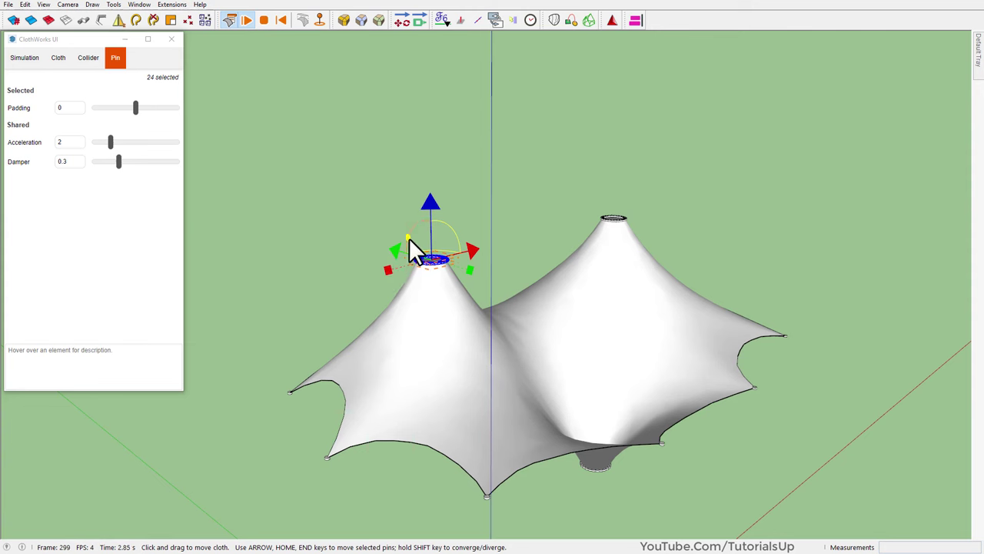
Orbit around the tent to check both peaks and the central funnel
mouse_move(413, 229)
middle_down()
mouse_move(483, 228)
mouse_move(469, 270)
mouse_move(242, 423)
middle_up()
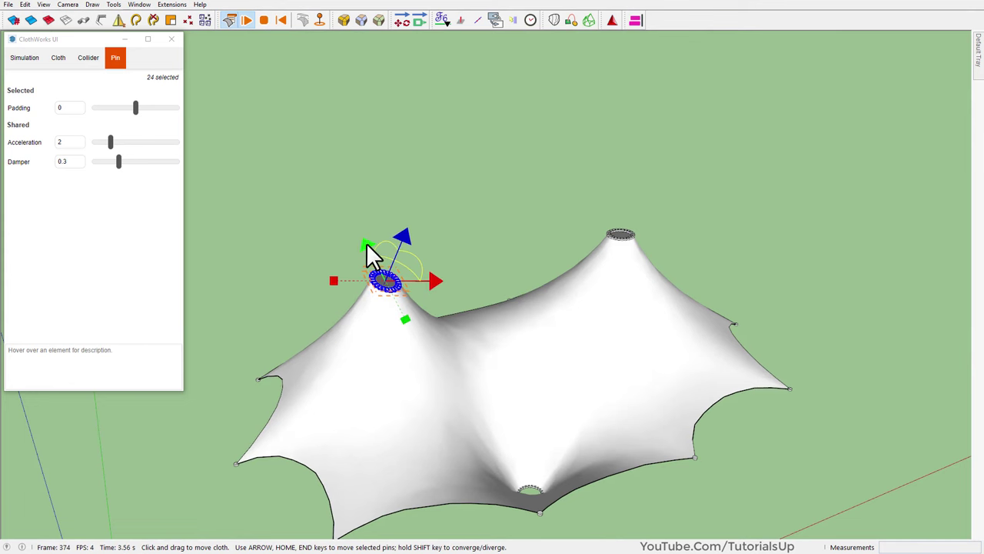
middle_drag(370, 249, 482, 318)
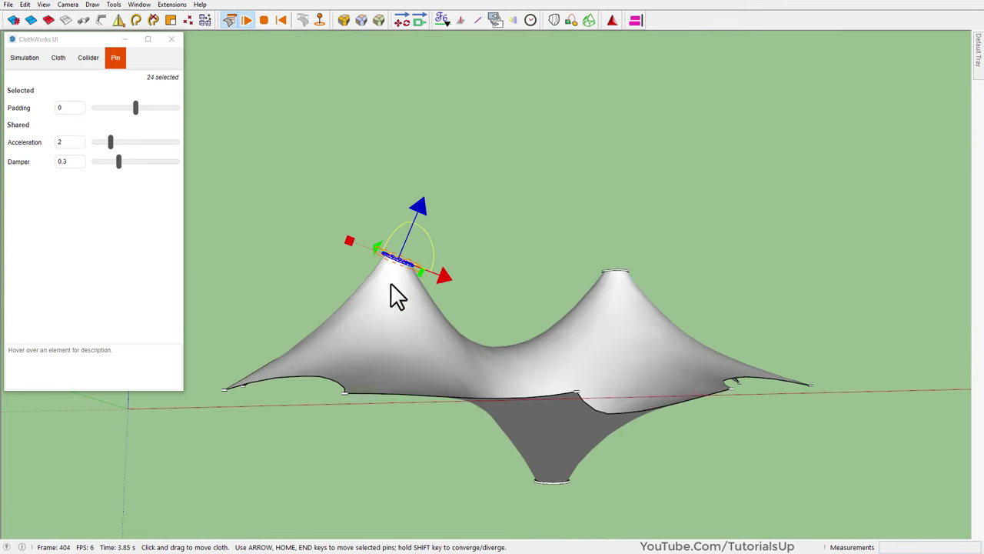
mouse_move(429, 254)
middle_down()
mouse_move(396, 262)
mouse_move(433, 336)
mouse_move(538, 266)
mouse_move(453, 419)
mouse_move(462, 431)
middle_up()
mouse_move(609, 169)
middle_down()
mouse_move(454, 382)
mouse_move(637, 516)
mouse_move(573, 413)
mouse_move(378, 384)
mouse_move(438, 447)
middle_up()
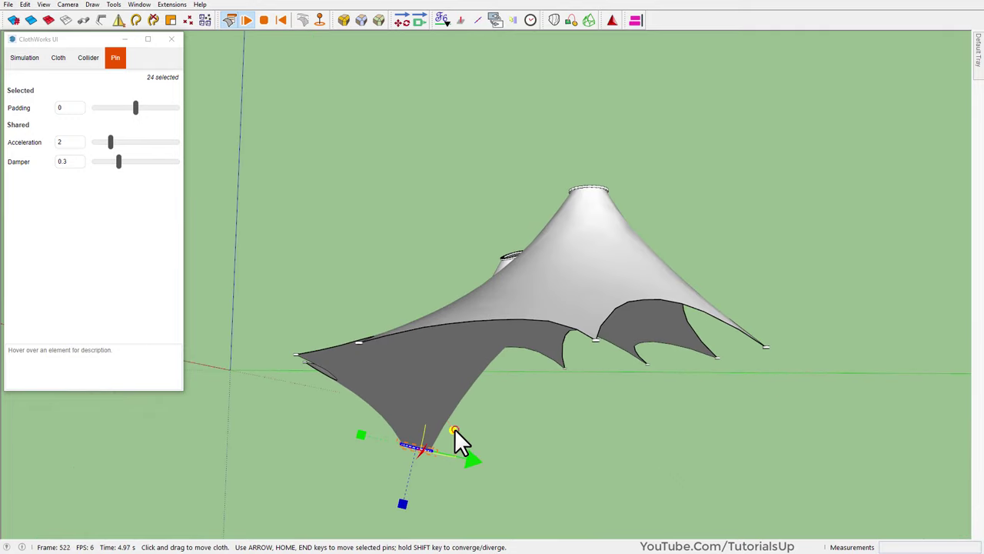
mouse_move(455, 429)
middle_down()
mouse_move(467, 446)
mouse_move(385, 492)
mouse_move(477, 445)
mouse_move(398, 366)
mouse_move(505, 502)
mouse_move(448, 426)
mouse_move(458, 408)
mouse_move(468, 411)
mouse_move(424, 380)
mouse_move(483, 369)
mouse_move(489, 527)
middle_up()
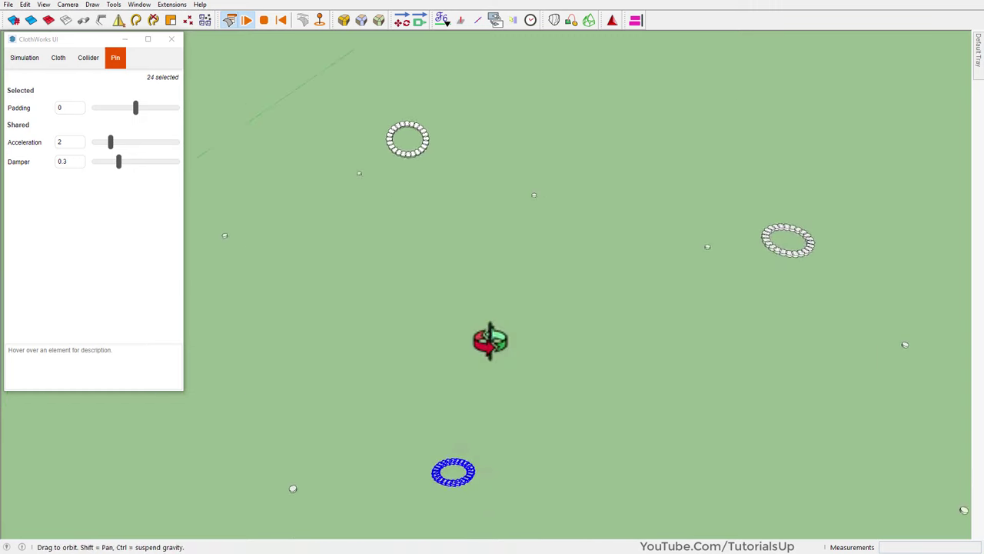
middle_drag(577, 423, 417, 259)
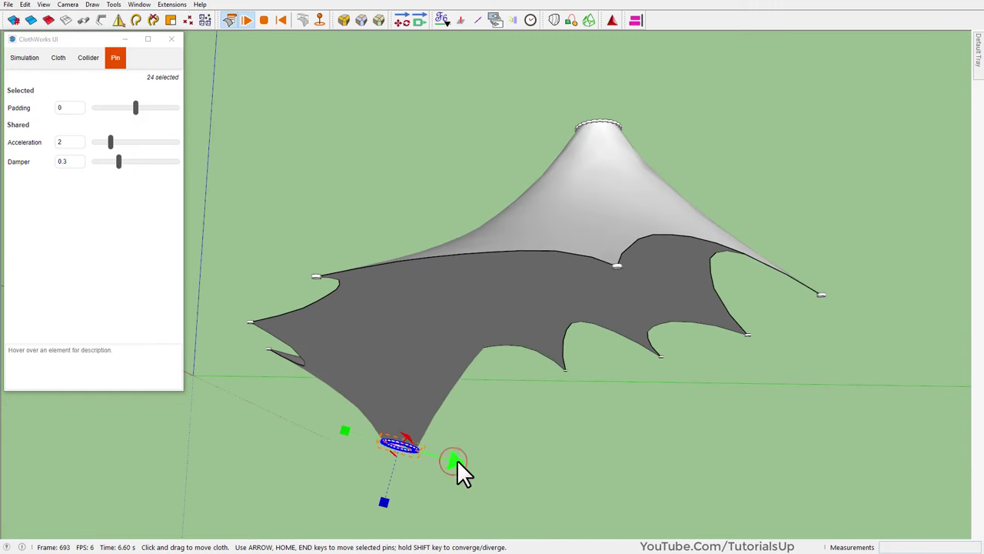
mouse_move(411, 415)
middle_down()
mouse_move(440, 400)
mouse_move(633, 389)
mouse_move(613, 237)
mouse_move(592, 223)
middle_up()
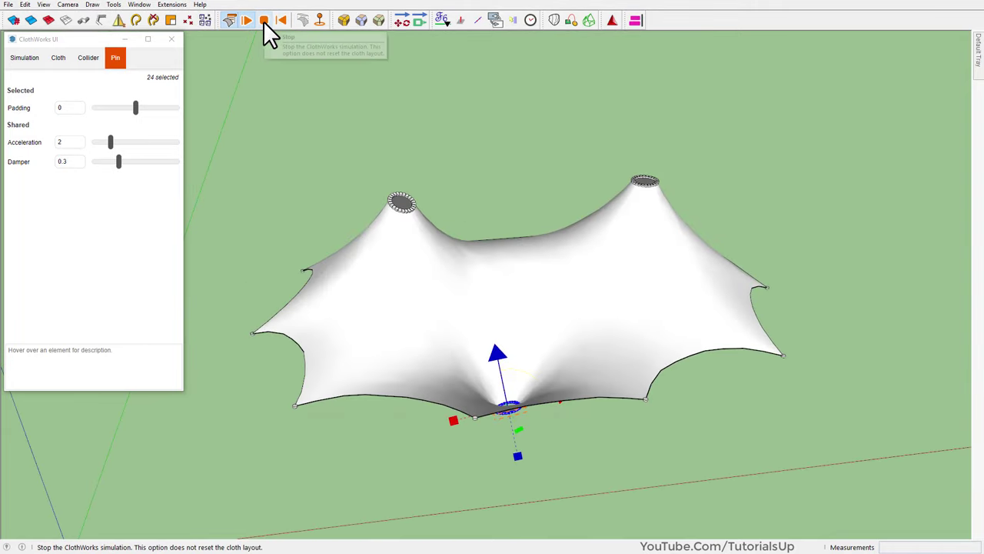
Stop the cloth simulation and close the ClothWorks UI panel
click(263, 21)
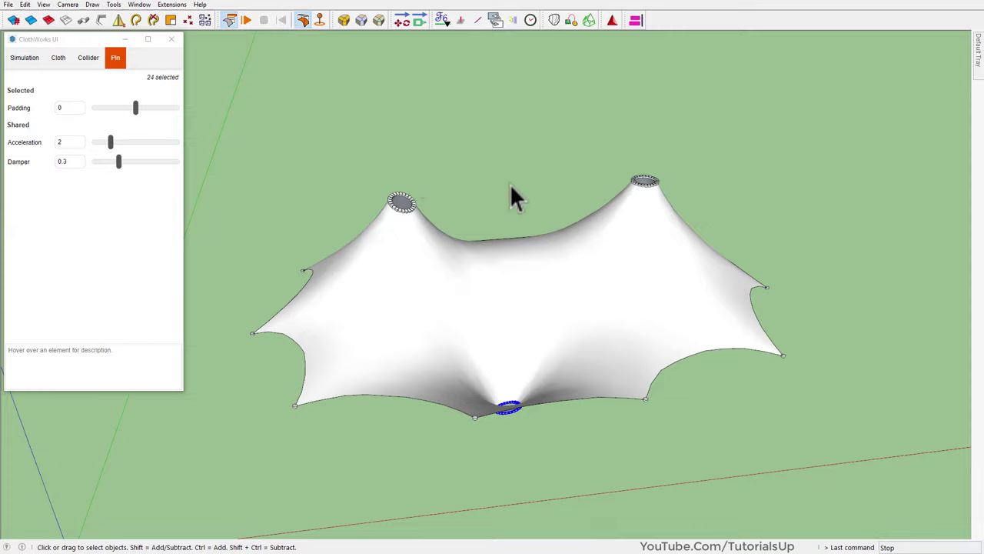
mouse_move(512, 194)
middle_down()
mouse_move(523, 325)
mouse_move(502, 4)
mouse_move(758, 68)
mouse_move(423, 263)
mouse_move(580, 254)
mouse_move(526, 411)
middle_up()
click(424, 263)
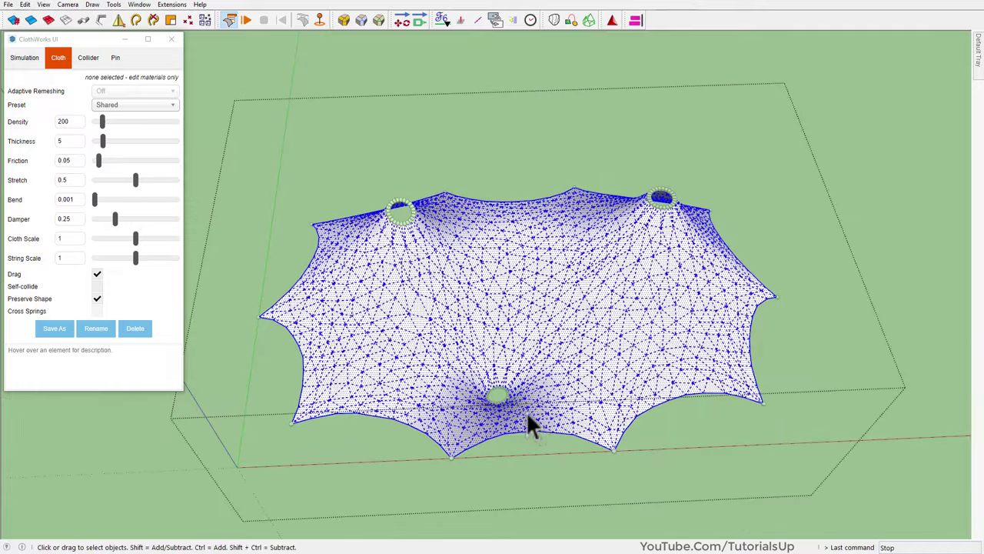
mouse_move(545, 324)
middle_down()
mouse_move(507, 331)
mouse_move(575, 352)
mouse_move(569, 383)
mouse_move(549, 385)
middle_up()
click(172, 40)
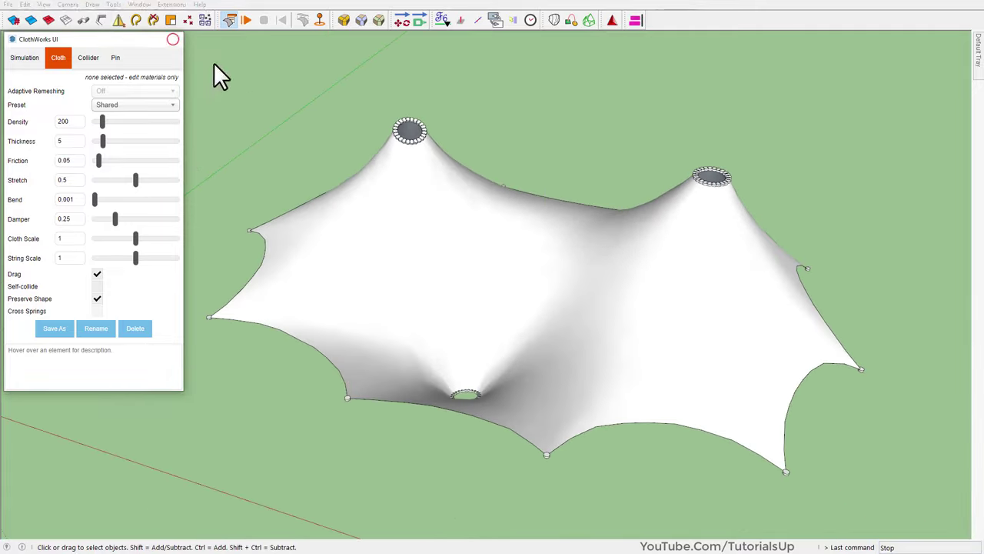
mouse_move(454, 329)
middle_down()
mouse_move(450, 288)
mouse_move(342, 325)
mouse_move(433, 347)
middle_up()
scroll(382, 308, up, 3)
scroll(434, 347, down, 3)
Draw a three-sided circle with a 0.05 radius on the ground beside the tent
scroll(369, 339, up, 2)
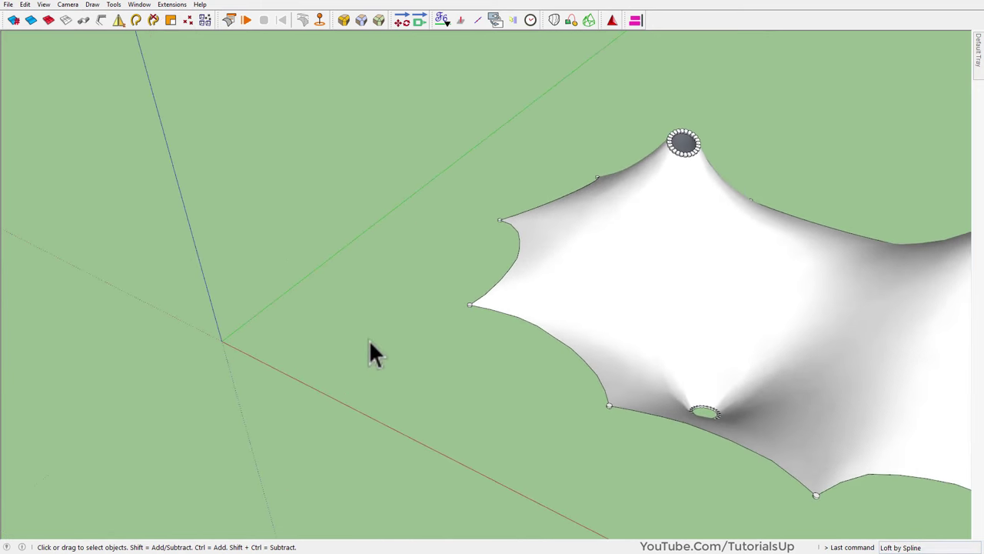
scroll(369, 340, up, 2)
key(c)
click(378, 333)
scroll(412, 334, up, 2)
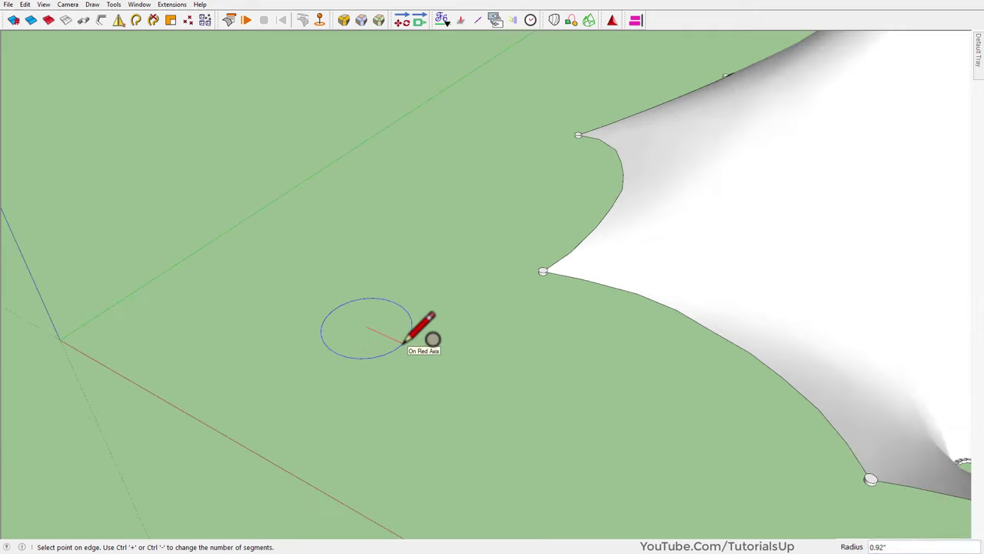
text(3s)
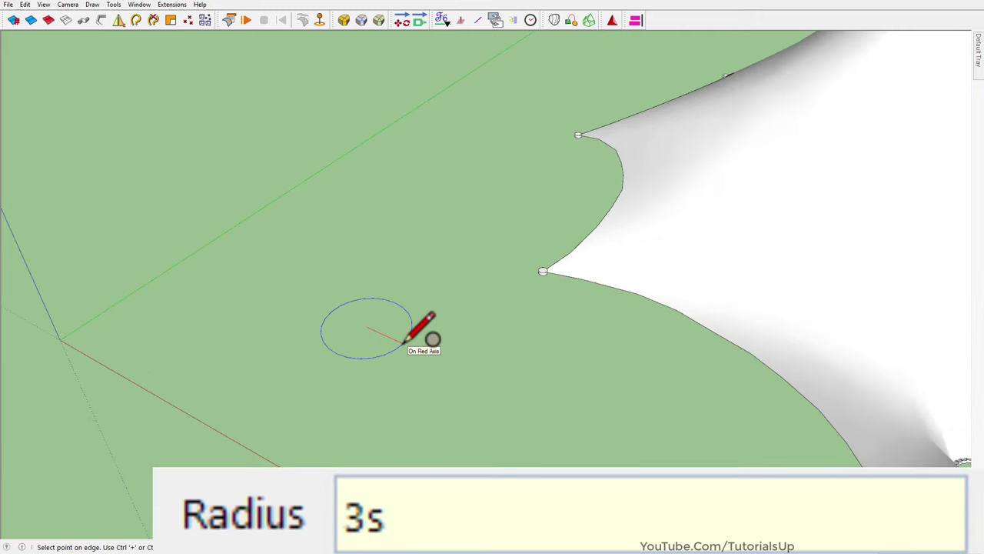
key(Return)
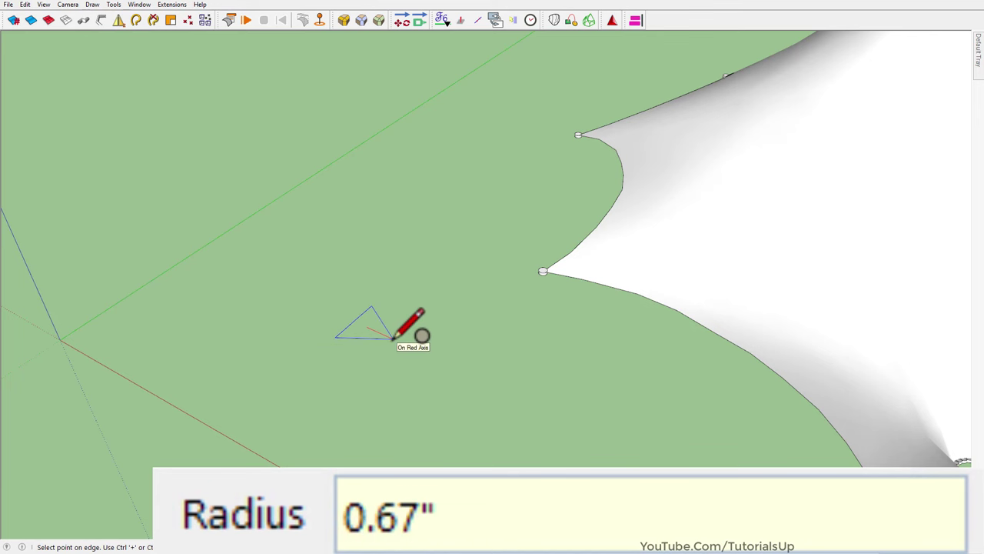
text(0.05)
key(Return)
key(space)
scroll(389, 330, up, 2)
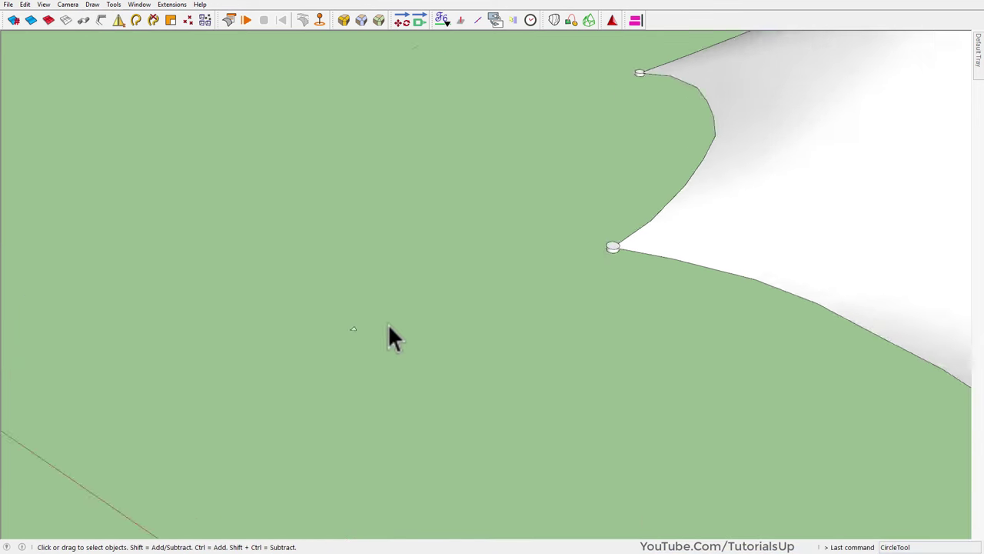
scroll(331, 330, up, 3)
scroll(333, 328, up, 3)
mouse_move(333, 328)
middle_down()
mouse_move(233, 310)
mouse_move(336, 336)
middle_up()
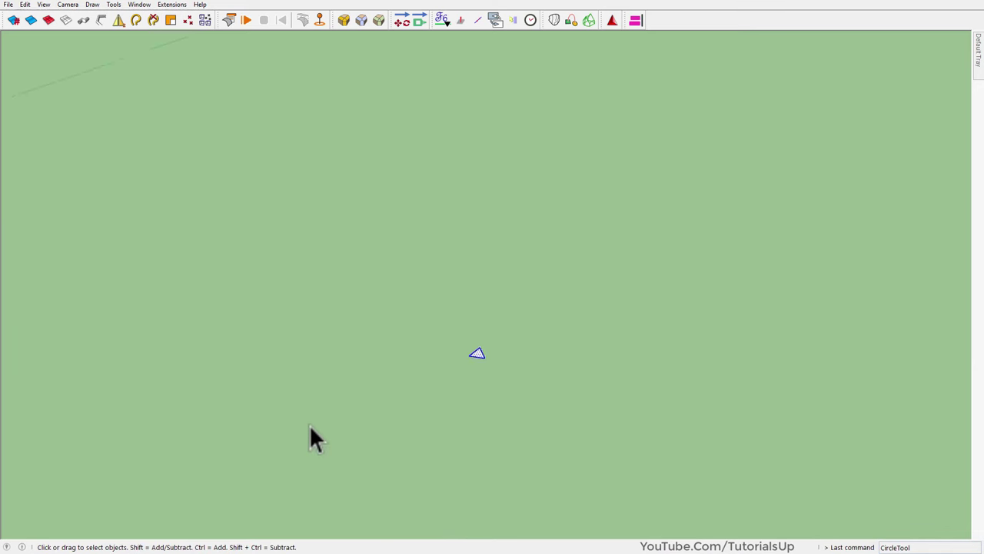
scroll(315, 439, down, 5)
Copy the triangle 13 units straight up and divide it into two evenly spaced copies
key(m)
scroll(431, 388, up, 2)
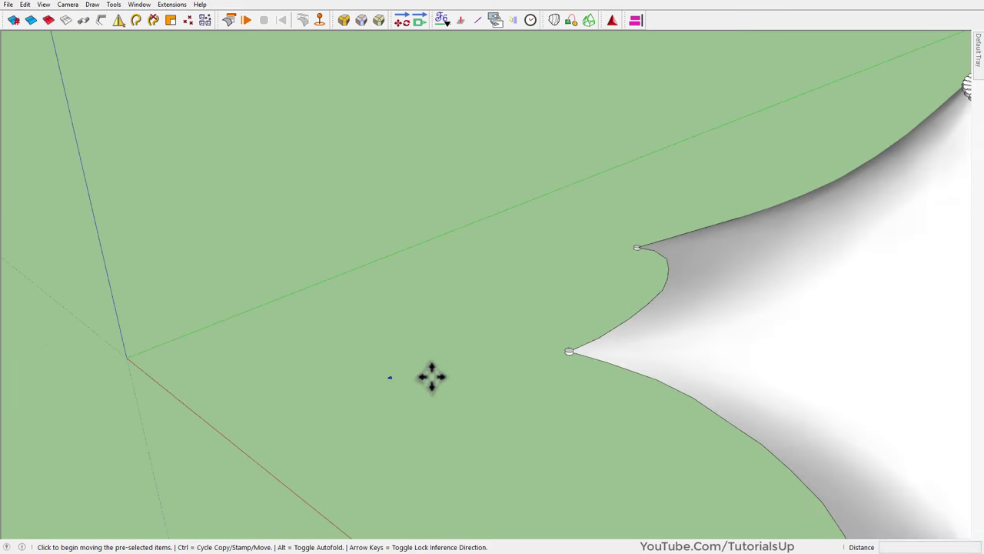
key(ctrl)
click(432, 376)
text(13)
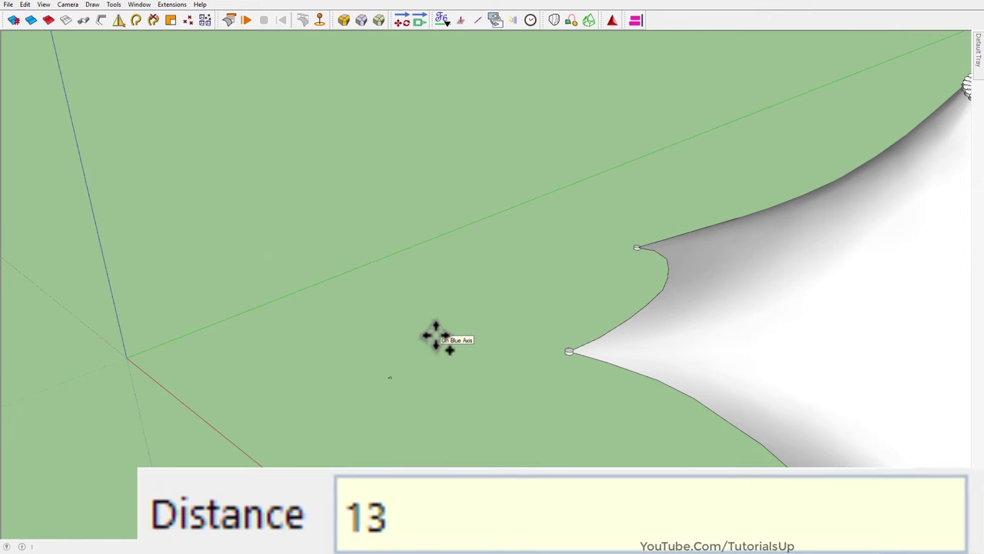
key(Return)
scroll(391, 400, down, 3)
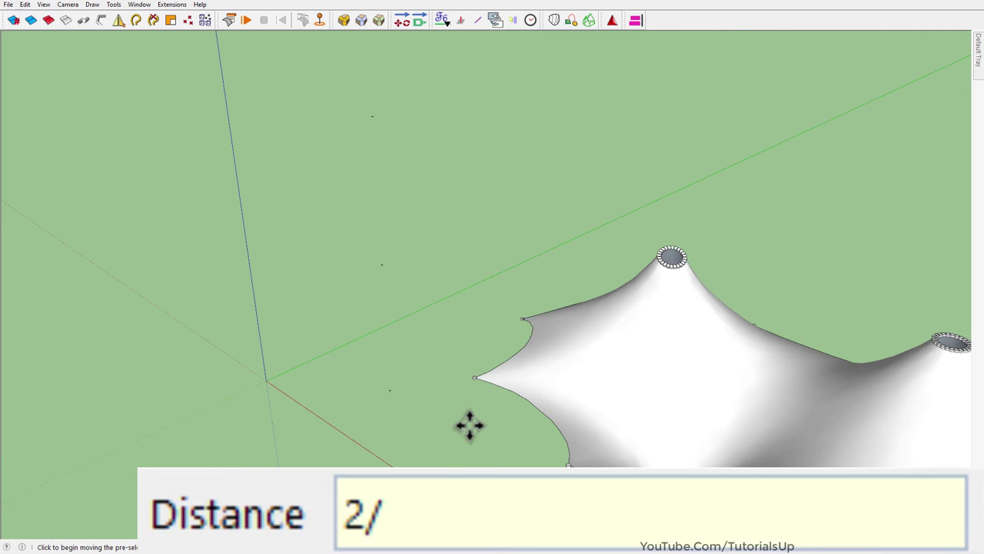
key(Return)
key(space)
scroll(377, 273, up, 3)
scroll(377, 277, up, 3)
scroll(373, 276, up, 3)
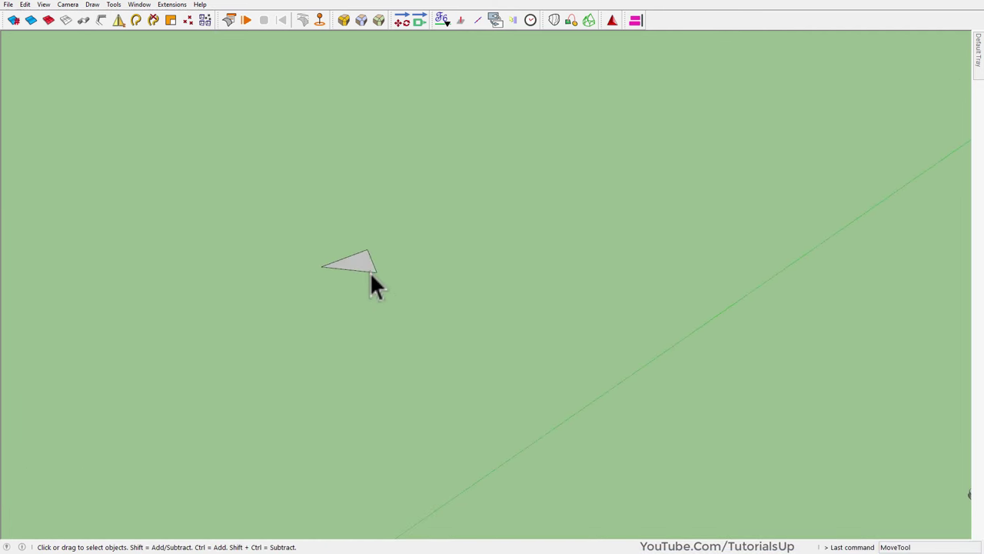
mouse_move(371, 276)
middle_down()
mouse_move(406, 340)
mouse_move(398, 310)
middle_up()
scroll(430, 284, down, 3)
mouse_move(459, 257)
middle_down()
mouse_move(440, 338)
mouse_move(440, 307)
middle_up()
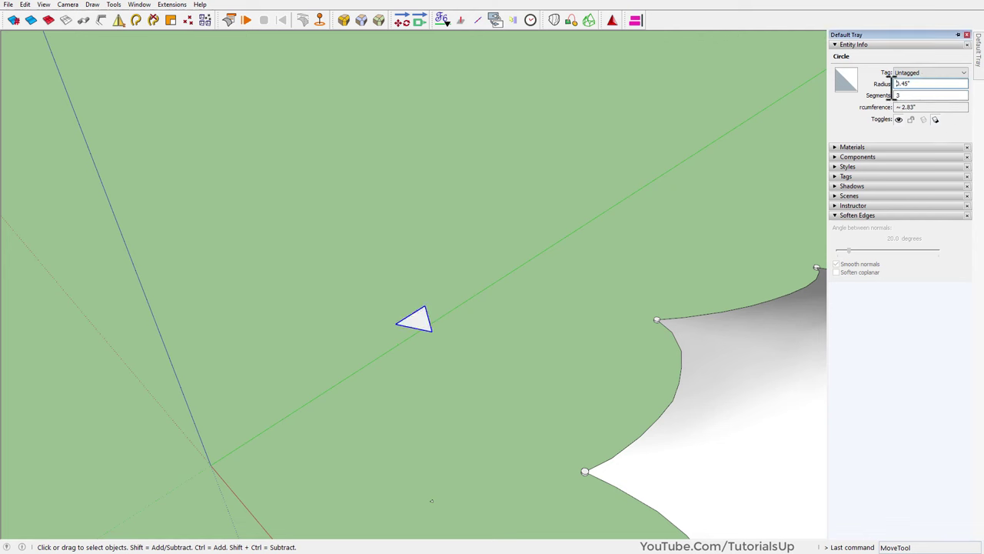
Select the triangle and its stacked copies together
click(550, 258)
middle_drag(527, 318, 470, 283)
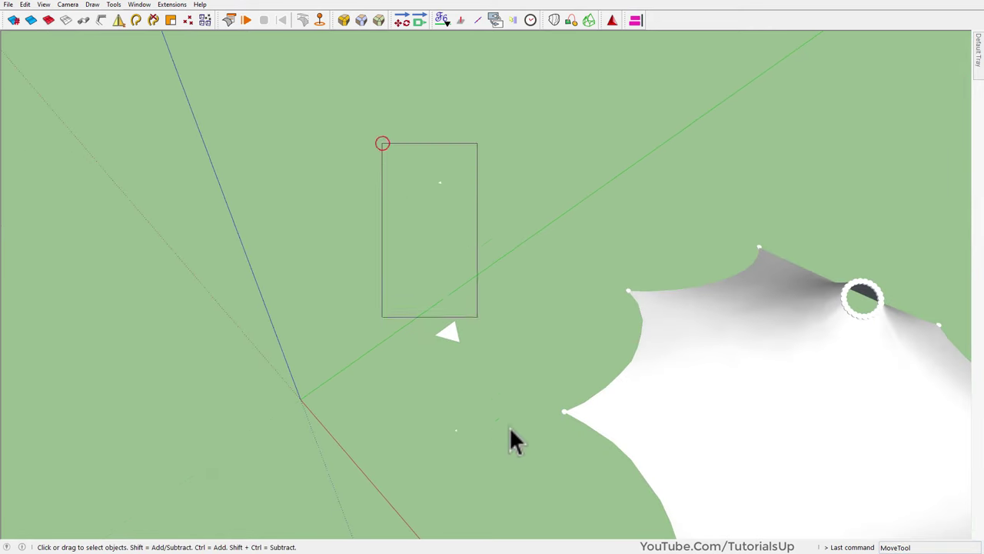
drag(510, 429, 512, 475)
scroll(451, 300, up, 1)
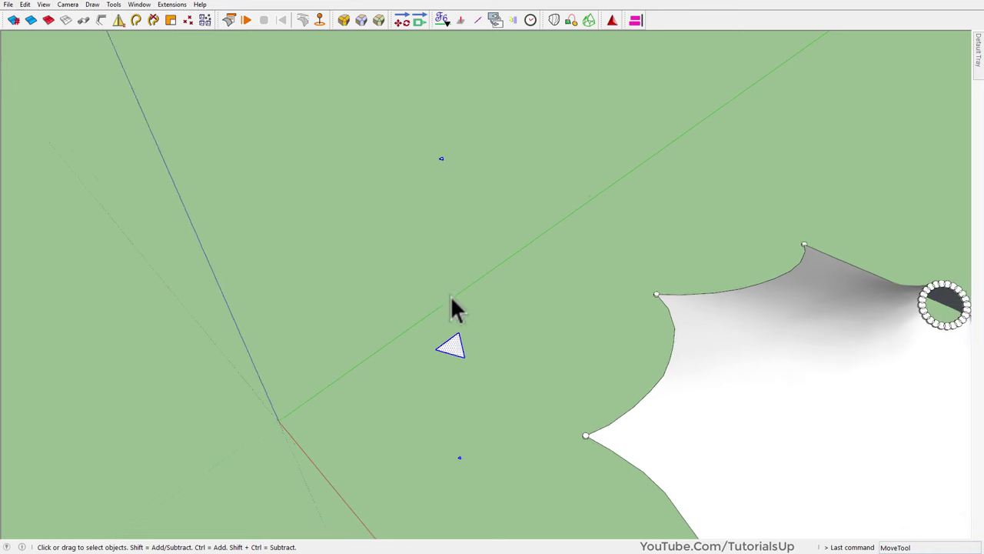
scroll(461, 338, up, 1)
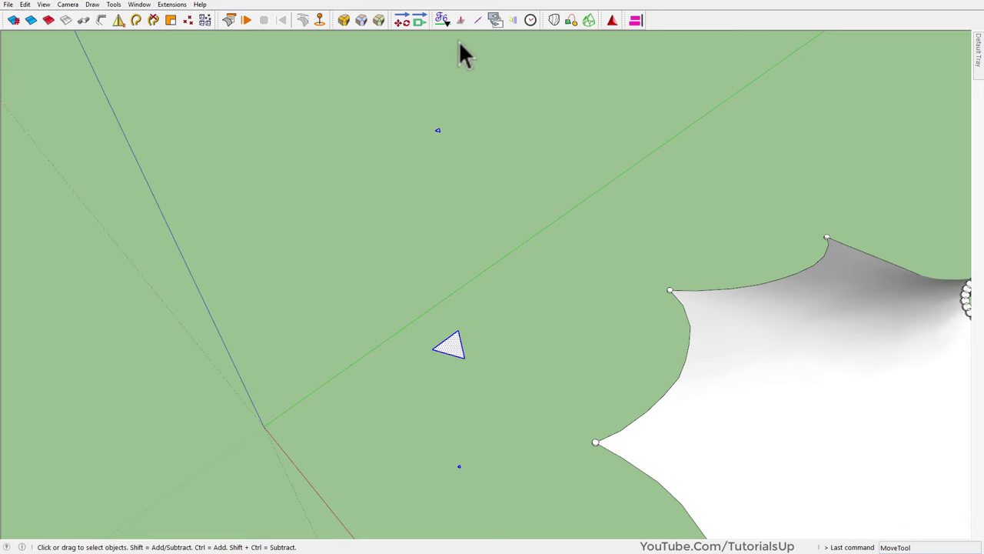
Loft the profiles with Curviloft Loft by Spline: new spline method, 20 segments, triangulated lattice
click(554, 17)
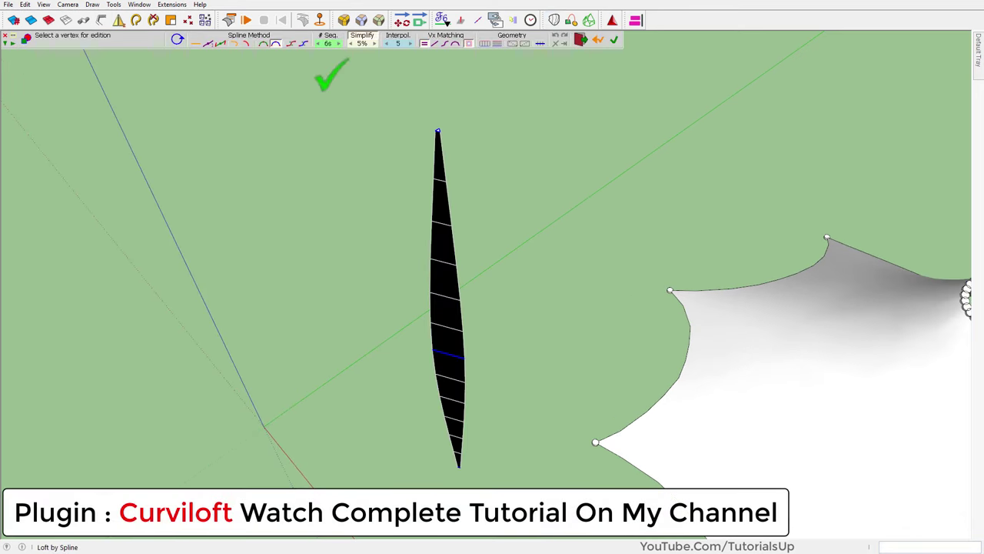
click(293, 43)
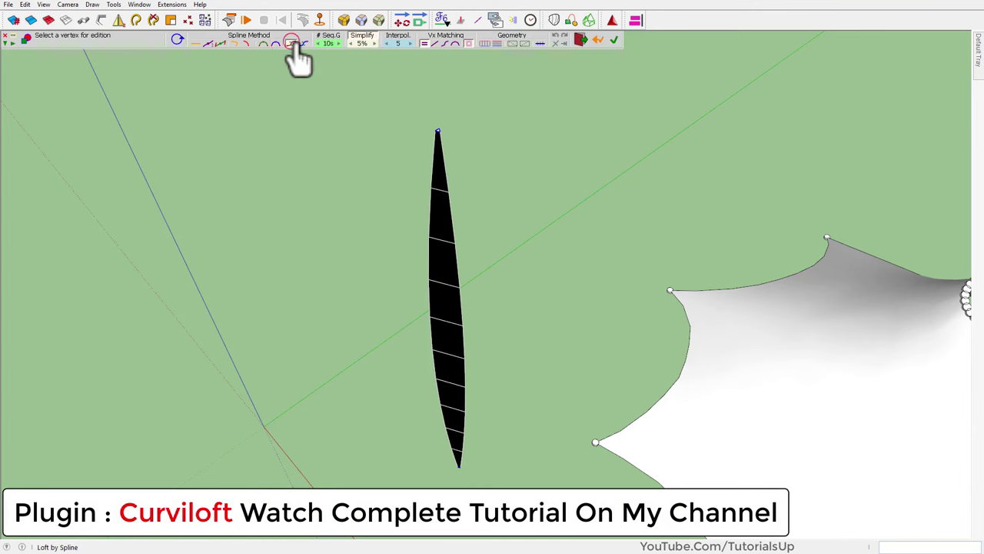
click(340, 44)
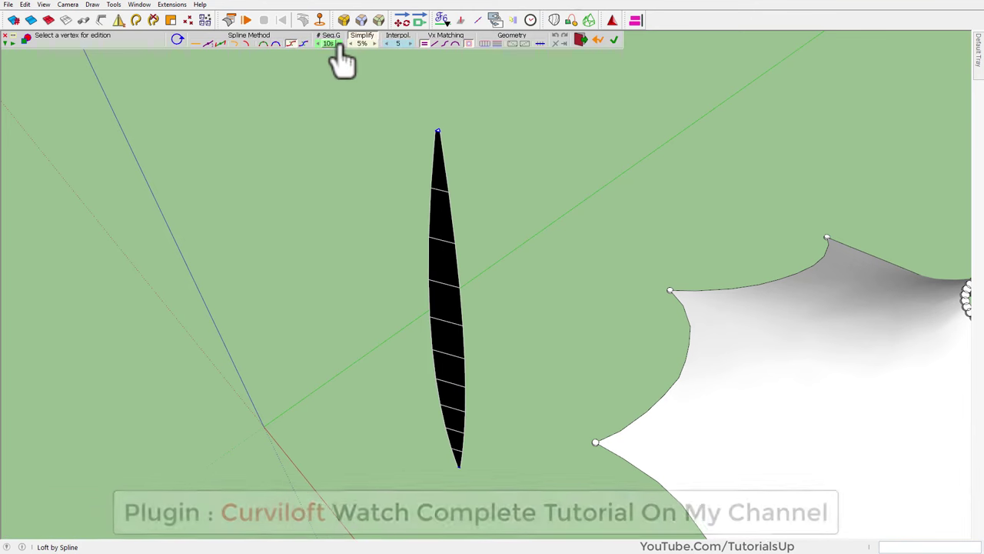
click(341, 44)
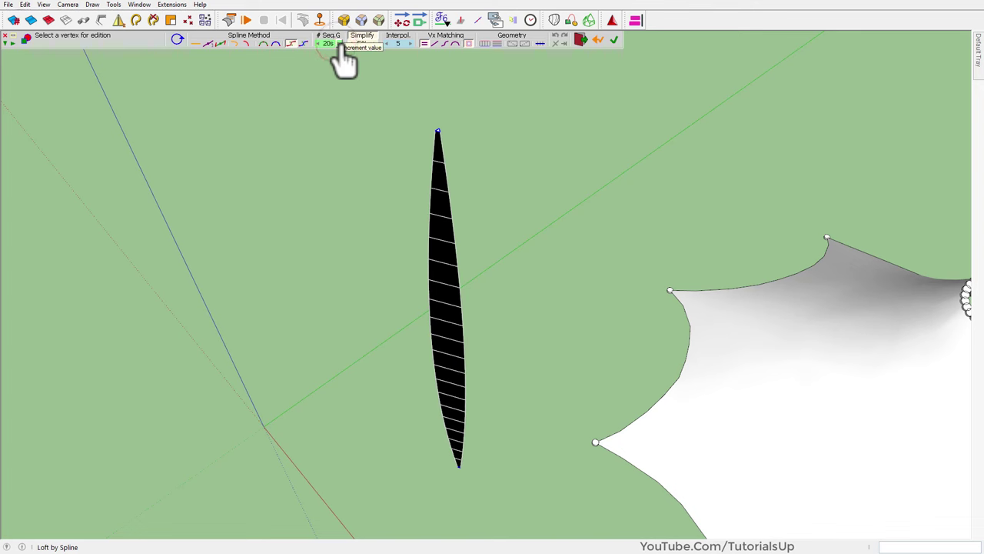
click(486, 44)
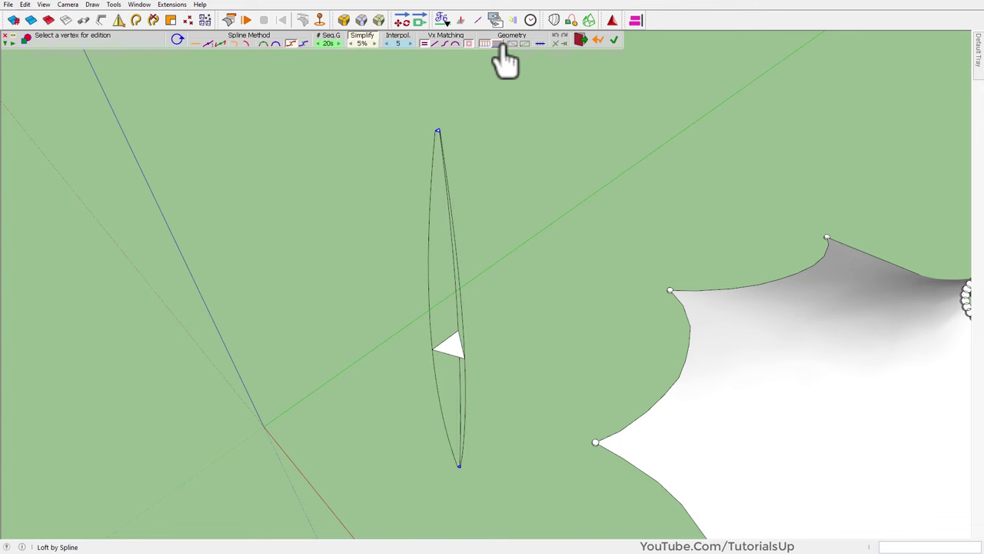
middle_drag(522, 206, 543, 166)
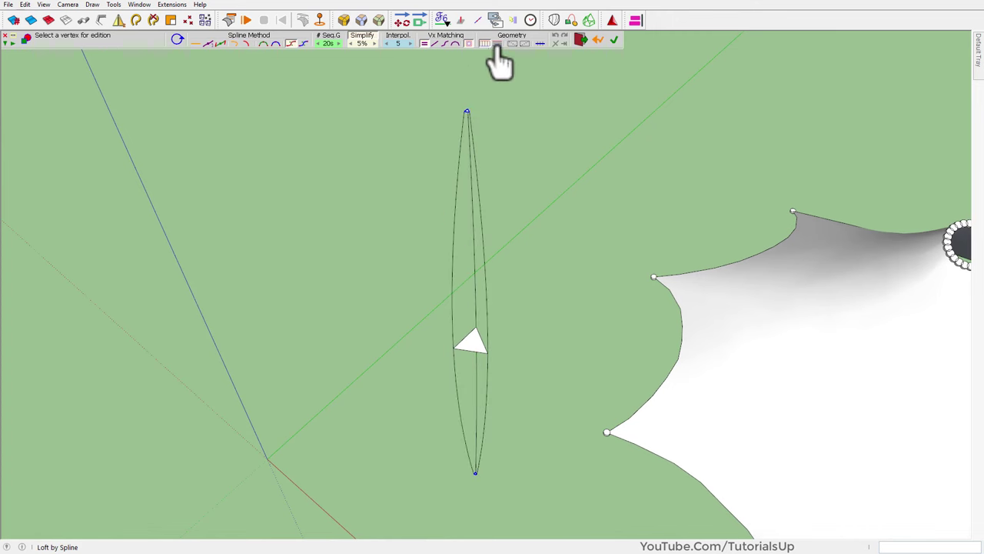
click(496, 43)
mouse_move(439, 182)
middle_down()
mouse_move(461, 202)
mouse_move(559, 139)
middle_up()
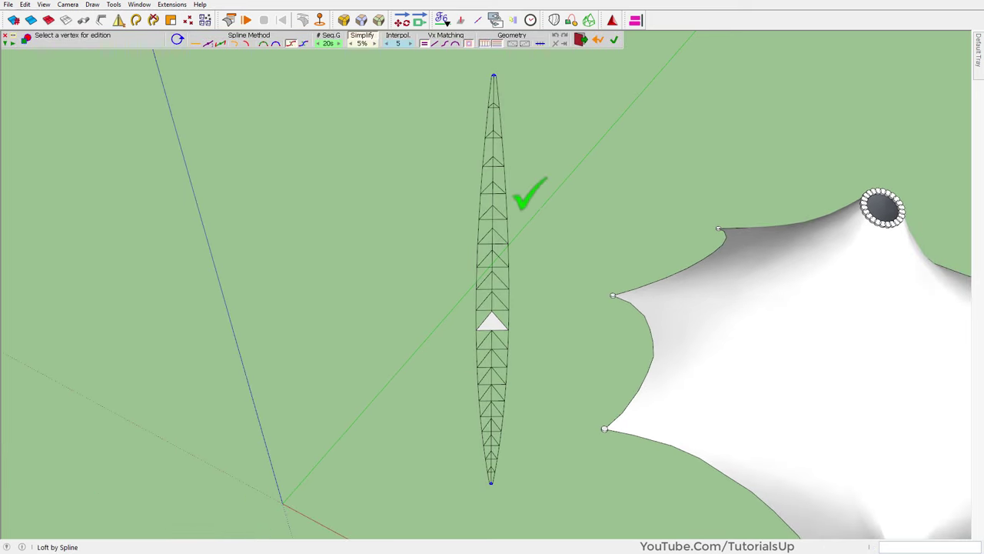
Validate the Curviloft loft to generate the lattice mast and close the timing bar
middle_drag(506, 179, 481, 223)
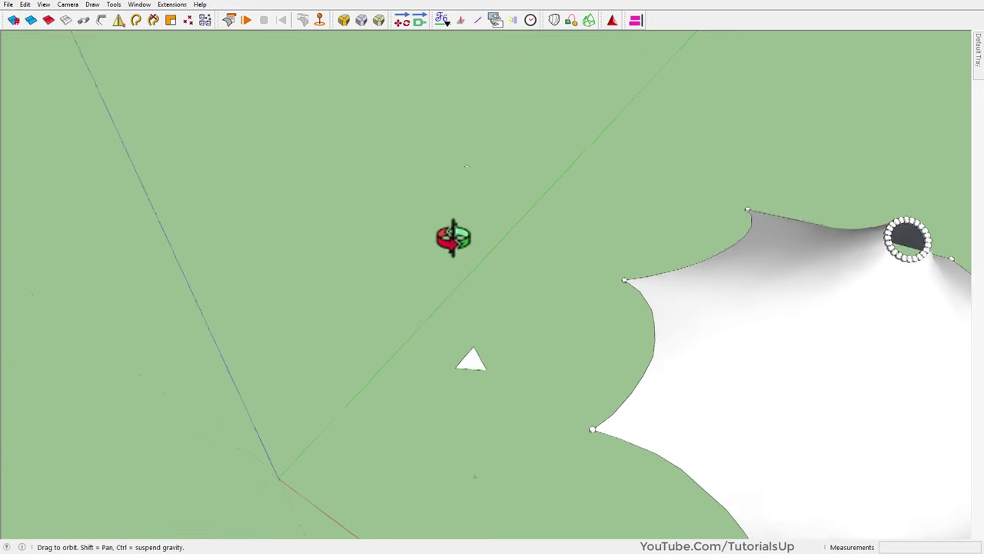
click(510, 117)
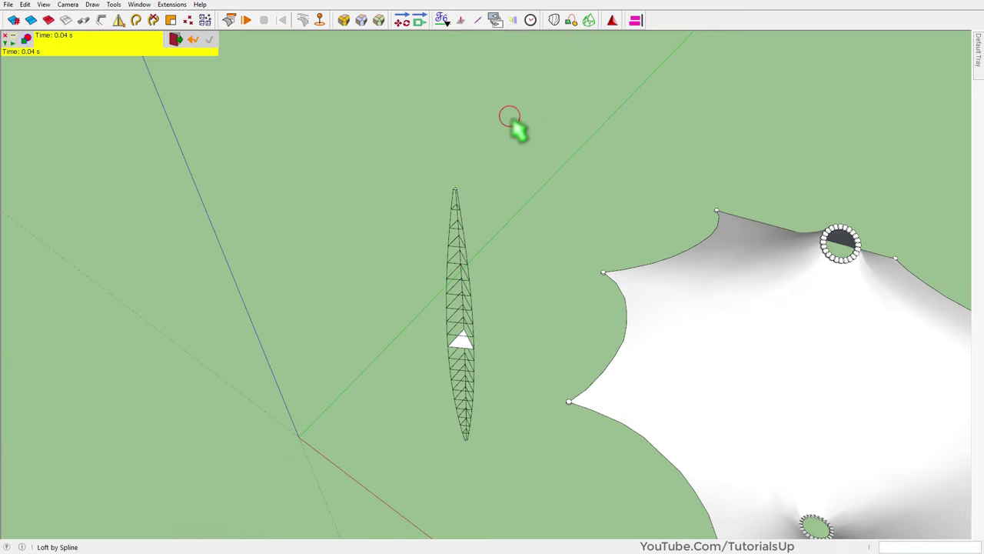
click(493, 174)
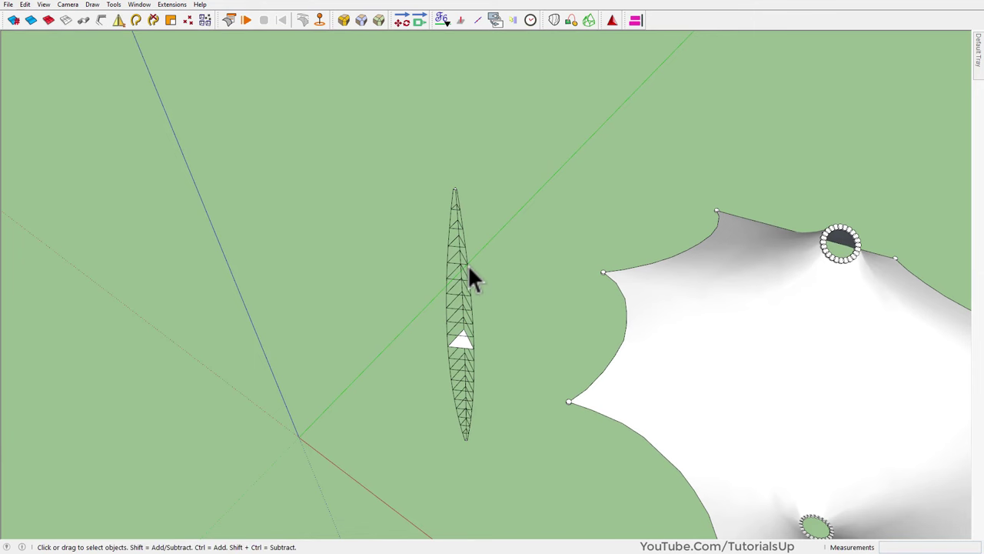
Move the mast along the red axis beside the triangle profile and open its group for editing
click(468, 265)
middle_drag(389, 290, 481, 409)
key(m)
click(492, 380)
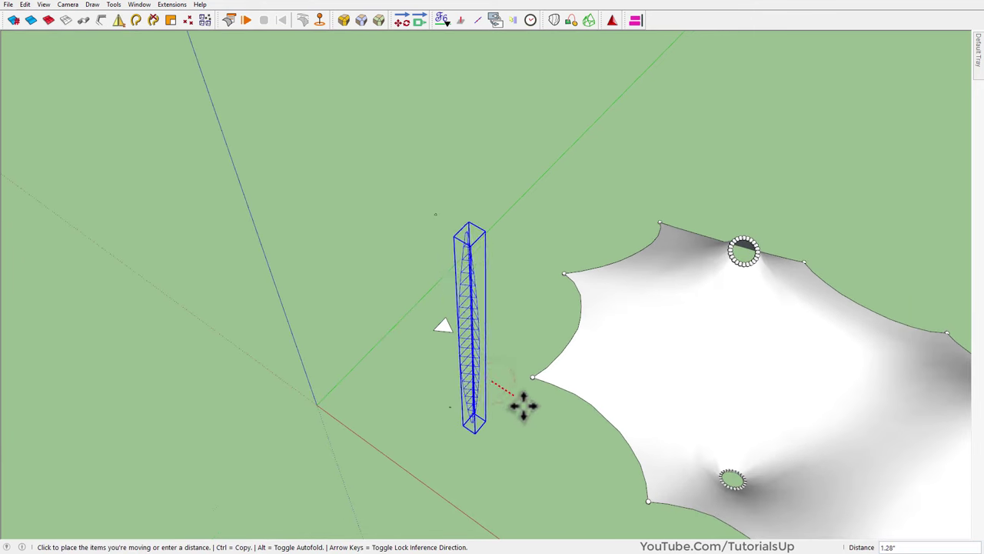
click(535, 411)
scroll(536, 412, up, 2)
click(536, 419)
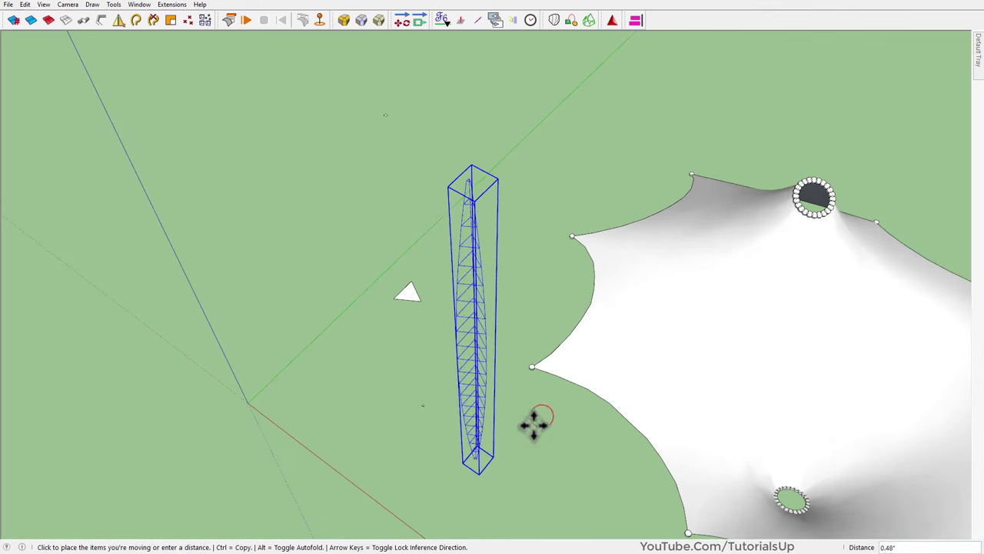
click(527, 429)
scroll(466, 413, down, 1)
scroll(484, 408, down, 1)
key(space)
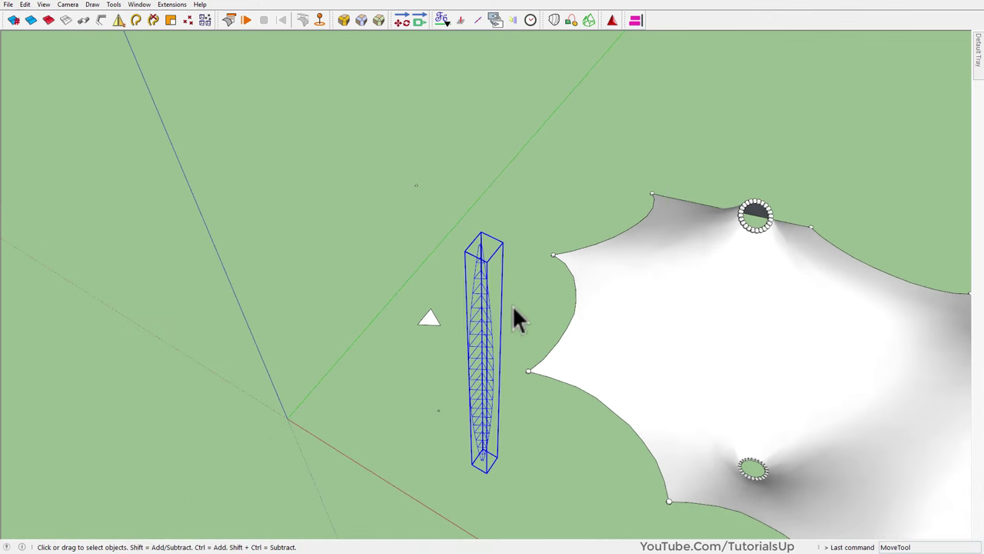
scroll(512, 305, up, 2)
double_click(449, 269)
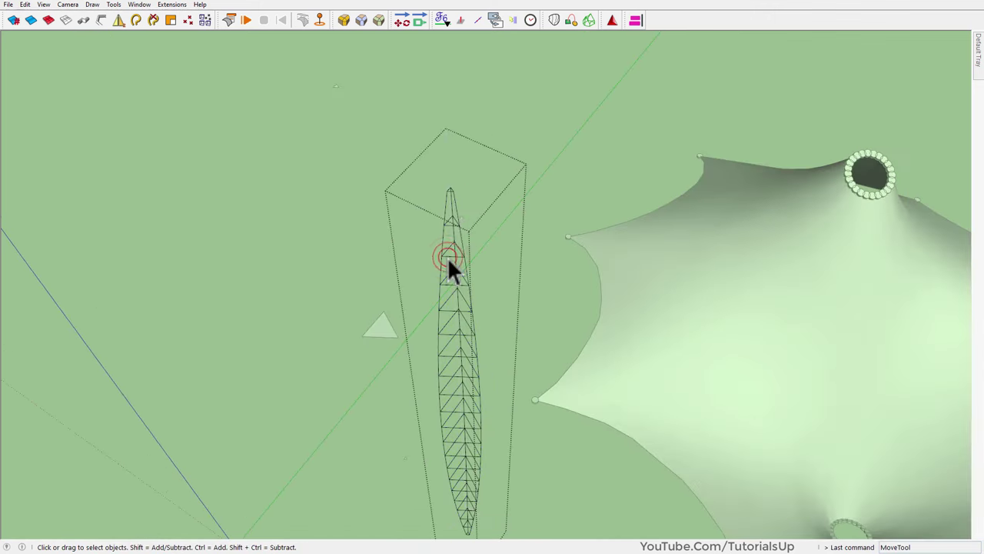
scroll(450, 227, up, 2)
mouse_move(467, 235)
middle_down()
mouse_move(428, 297)
mouse_move(449, 322)
middle_up()
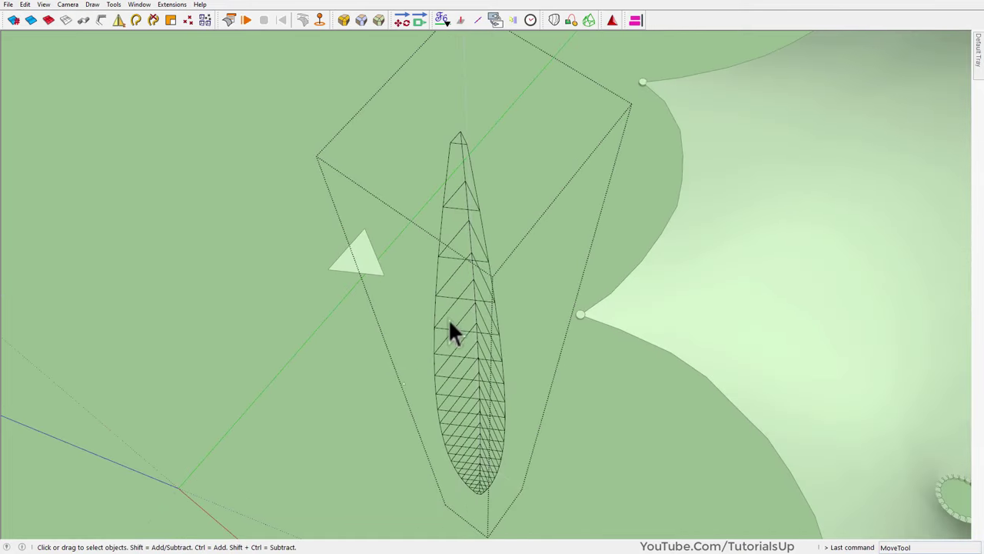
Sweep a 0.08", 16-segment pipe along the first curved chord, moving the path into the group
click(446, 190)
click(450, 176)
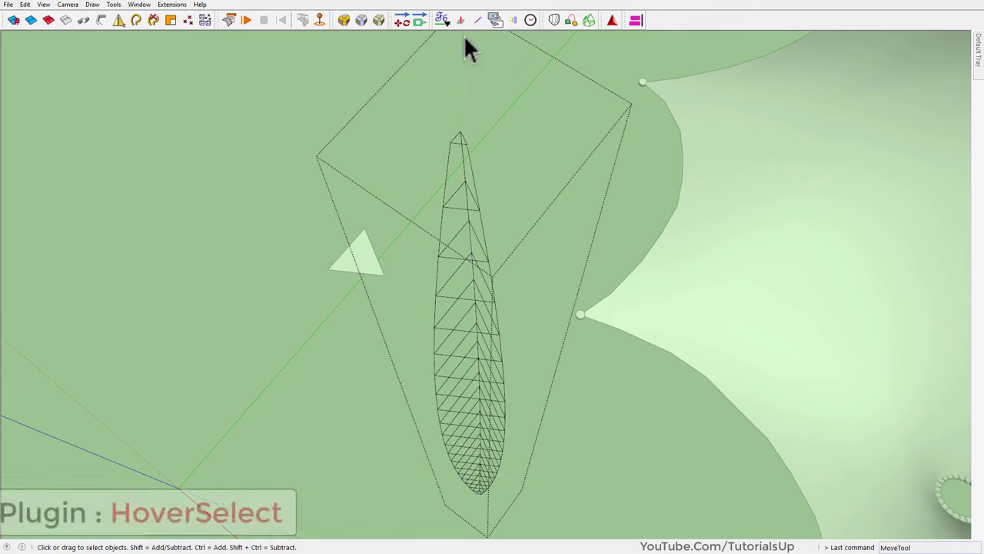
click(510, 20)
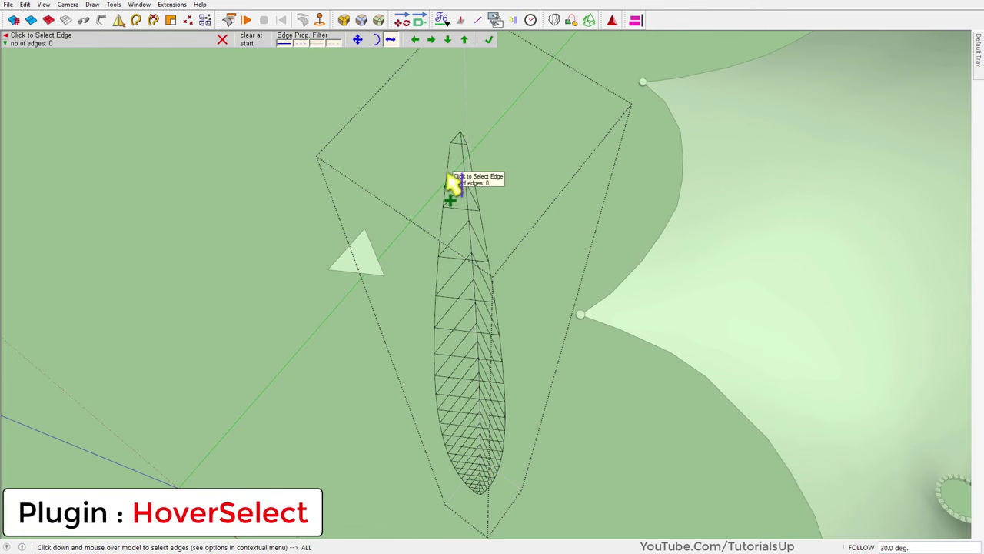
mouse_move(457, 192)
middle_down()
mouse_move(451, 238)
mouse_move(439, 246)
middle_up()
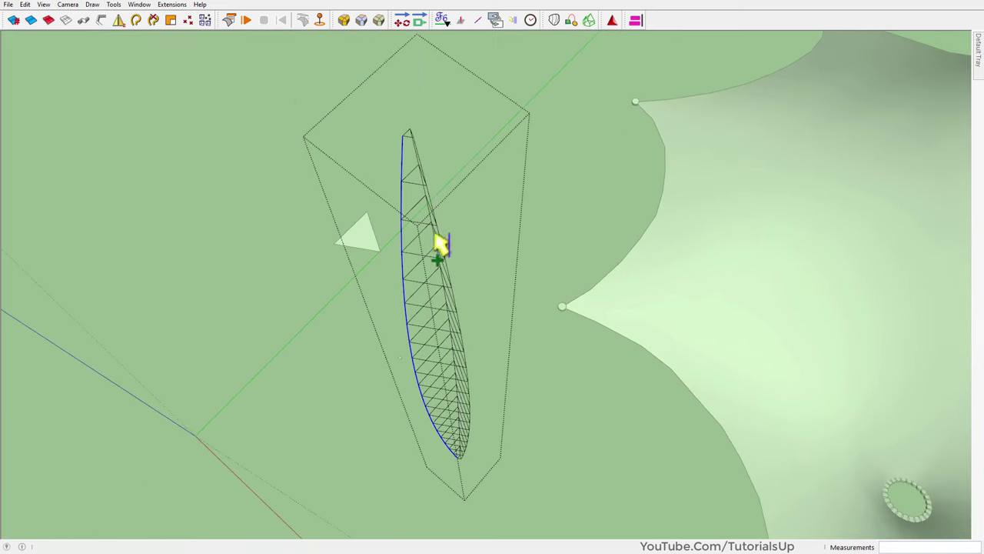
click(86, 23)
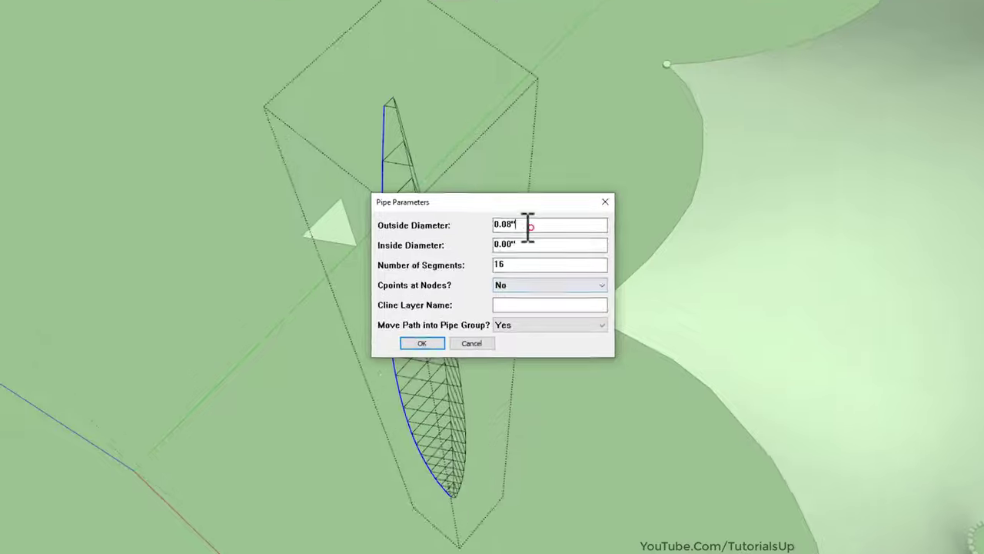
click(522, 232)
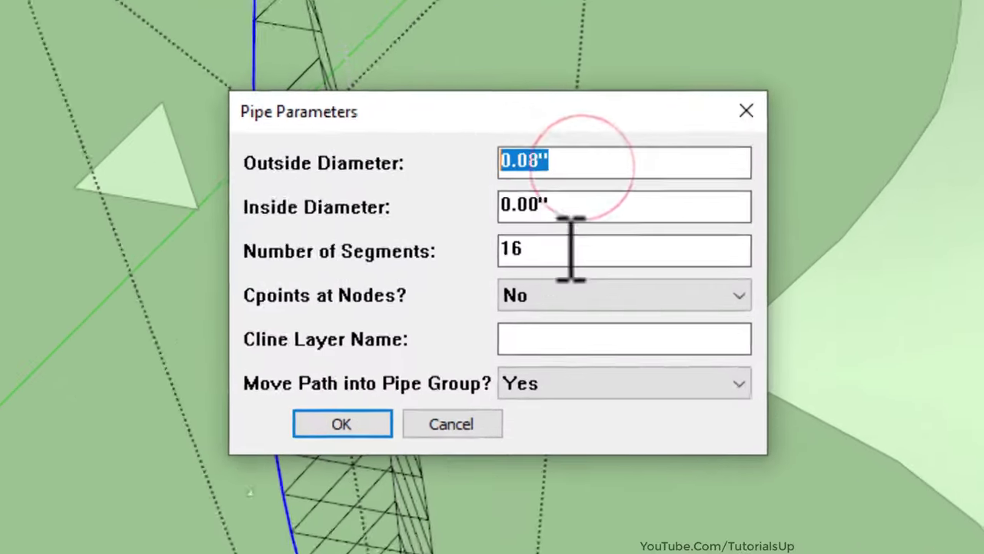
double_click(572, 251)
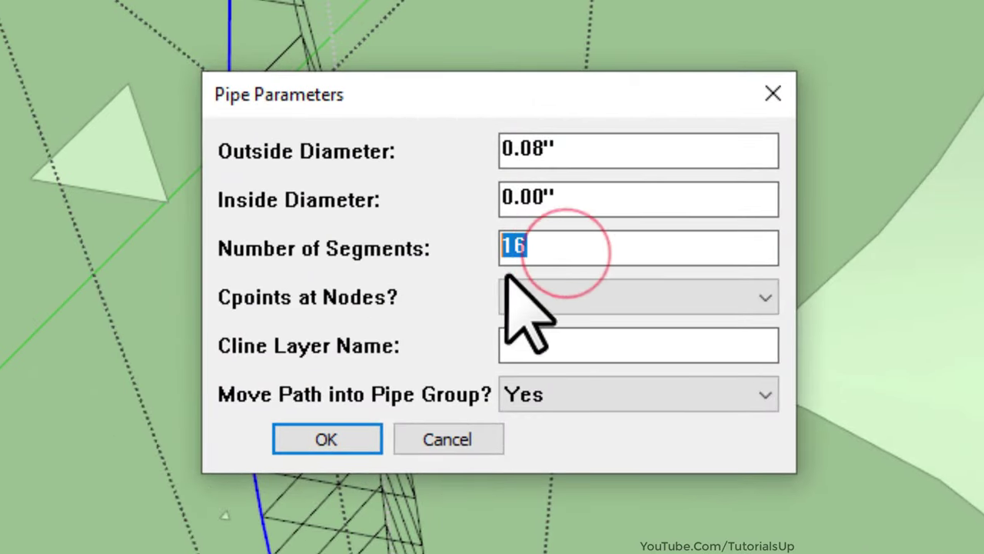
click(553, 395)
click(551, 397)
click(433, 332)
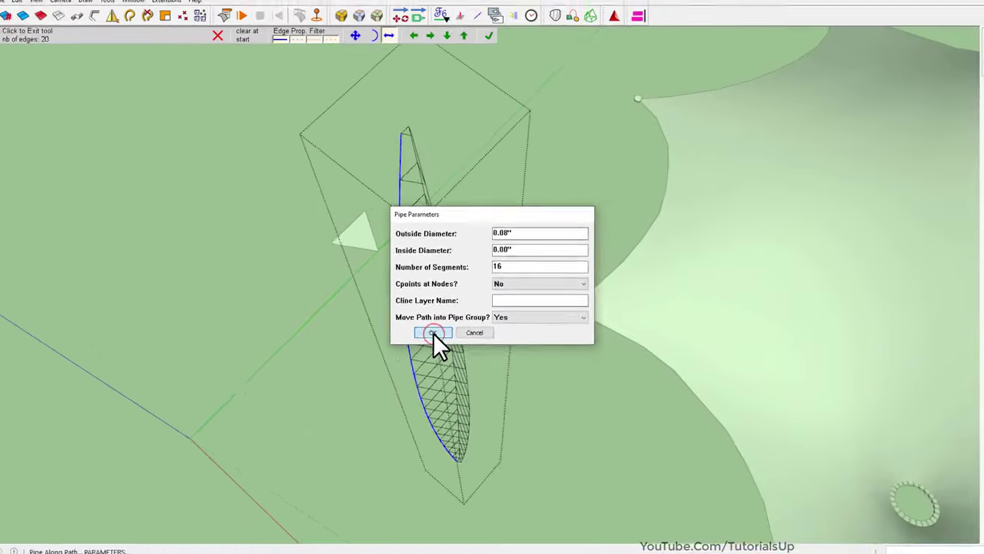
middle_drag(435, 303, 432, 174)
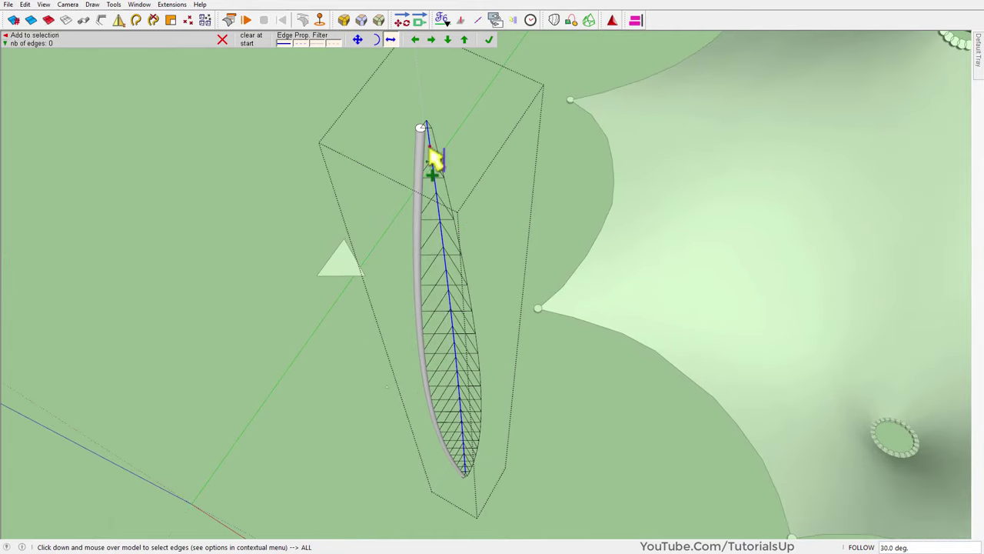
Sweep matching pipes along the second and third curved chords
click(84, 19)
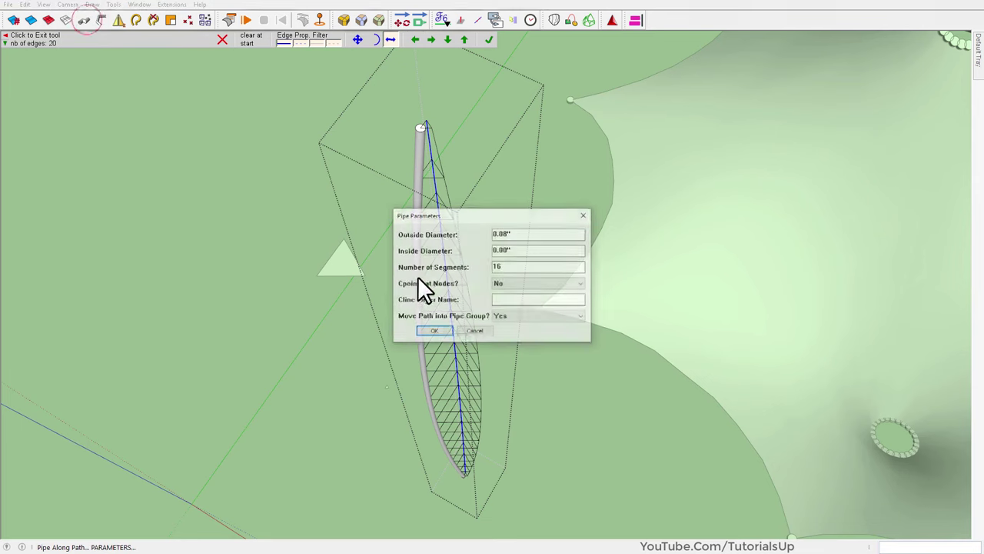
click(435, 330)
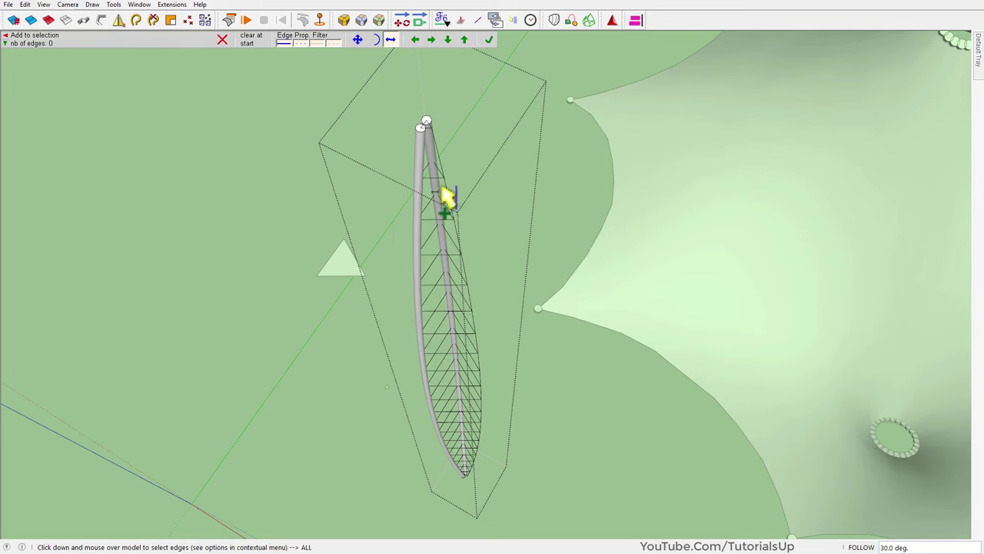
middle_drag(448, 199, 463, 202)
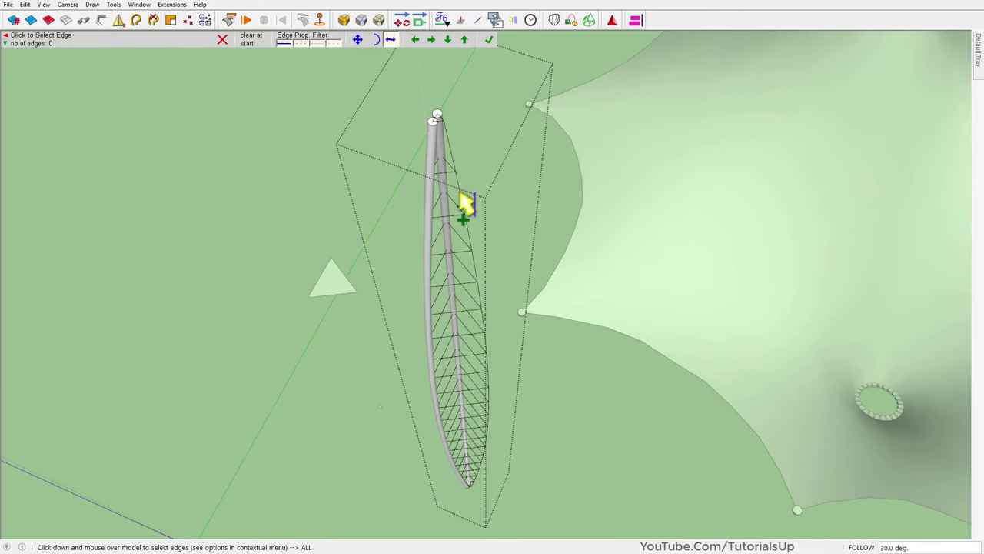
click(86, 21)
click(433, 332)
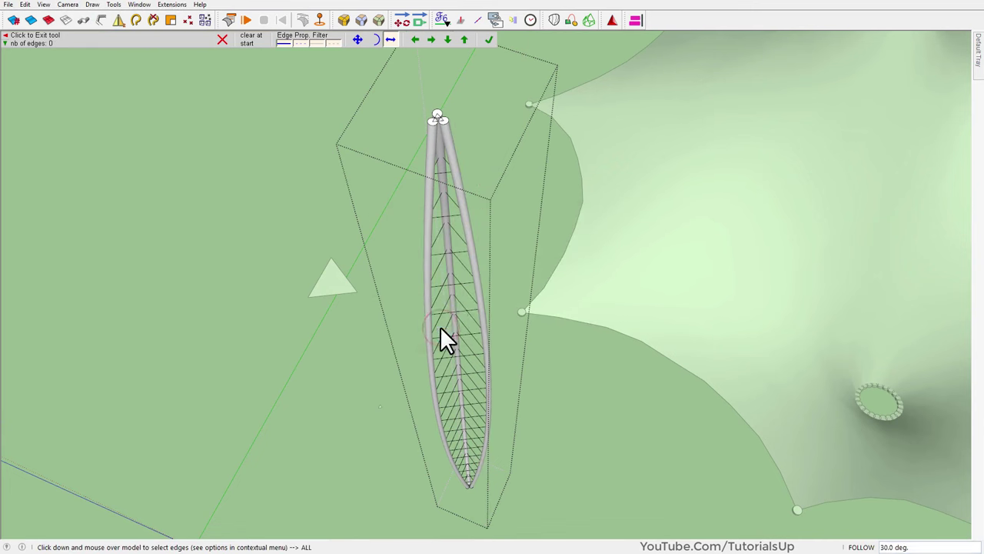
mouse_move(516, 242)
middle_down()
mouse_move(456, 268)
mouse_move(473, 271)
middle_up()
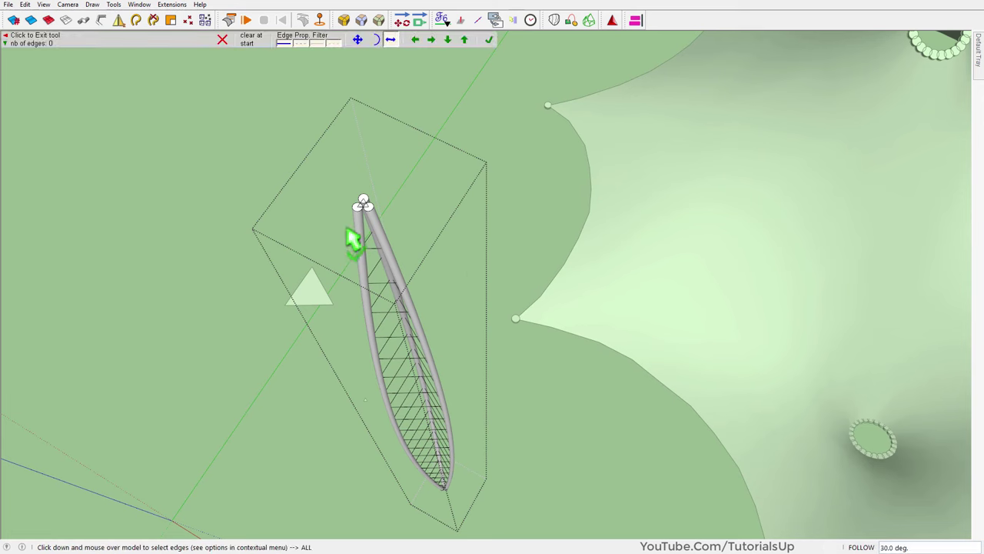
key(space)
Switch to Front view and window-select the whole mast lattice
key(2)
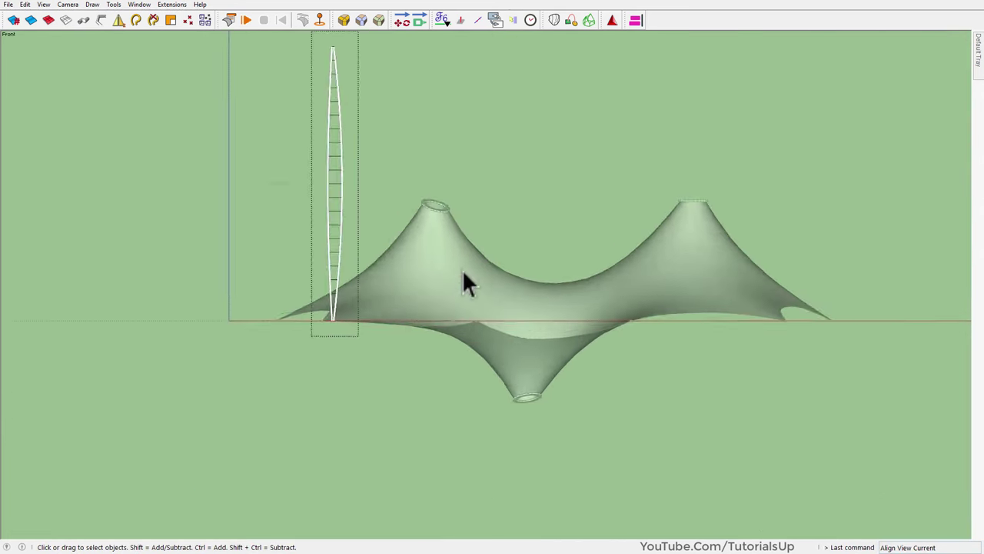
scroll(462, 280, down, 2)
scroll(406, 166, up, 3)
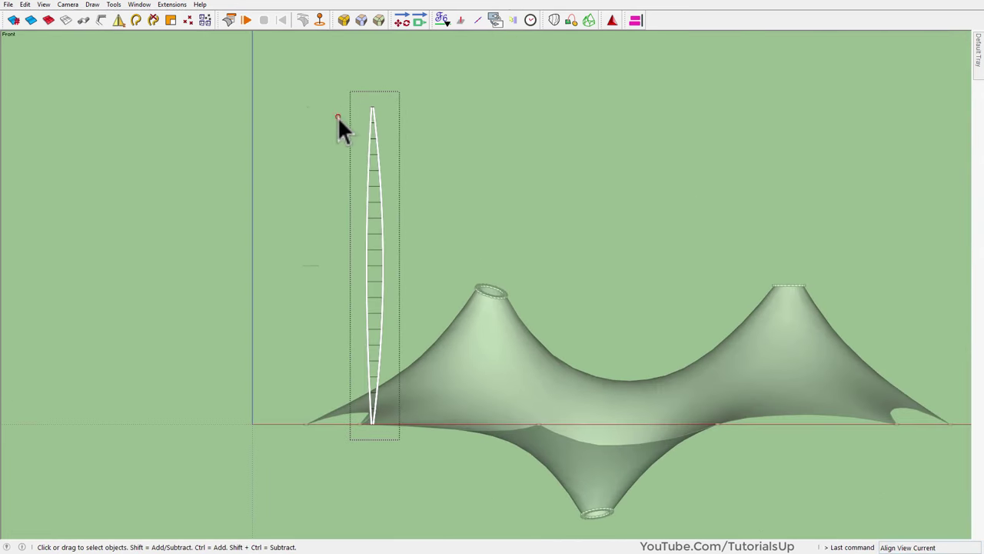
drag(338, 116, 488, 417)
mouse_move(487, 416)
middle_down()
mouse_move(430, 358)
mouse_move(614, 263)
middle_up()
scroll(262, 239, up, 3)
scroll(288, 190, up, 2)
scroll(424, 233, down, 3)
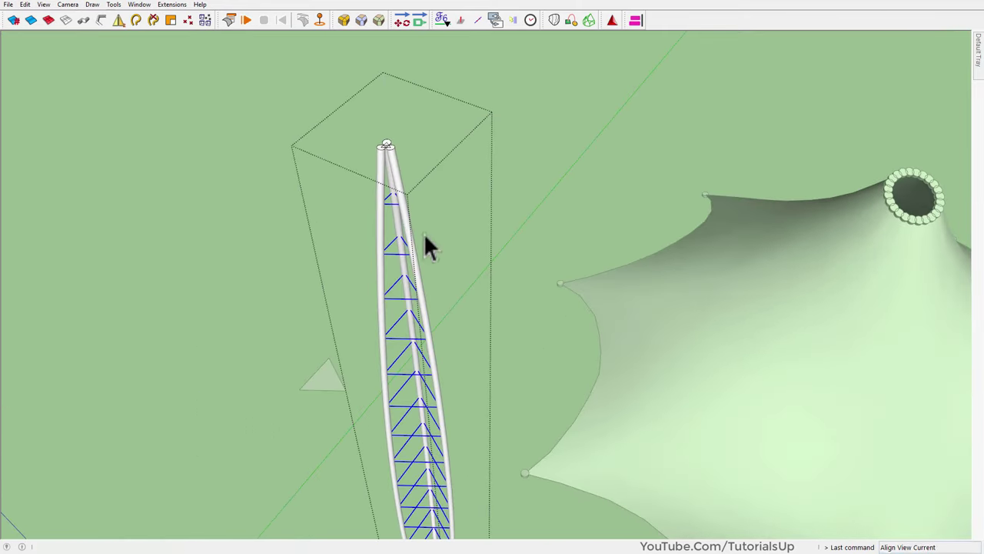
scroll(374, 187, up, 3)
scroll(381, 182, up, 2)
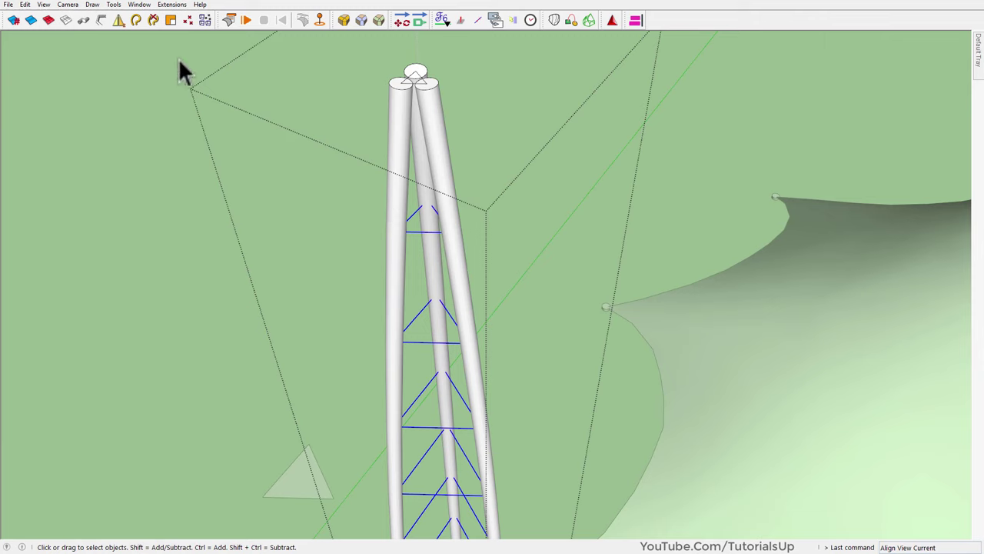
Convert the lattice lines to tubes following curves, each tube a group, diameter 0.05, precision 12
click(102, 18)
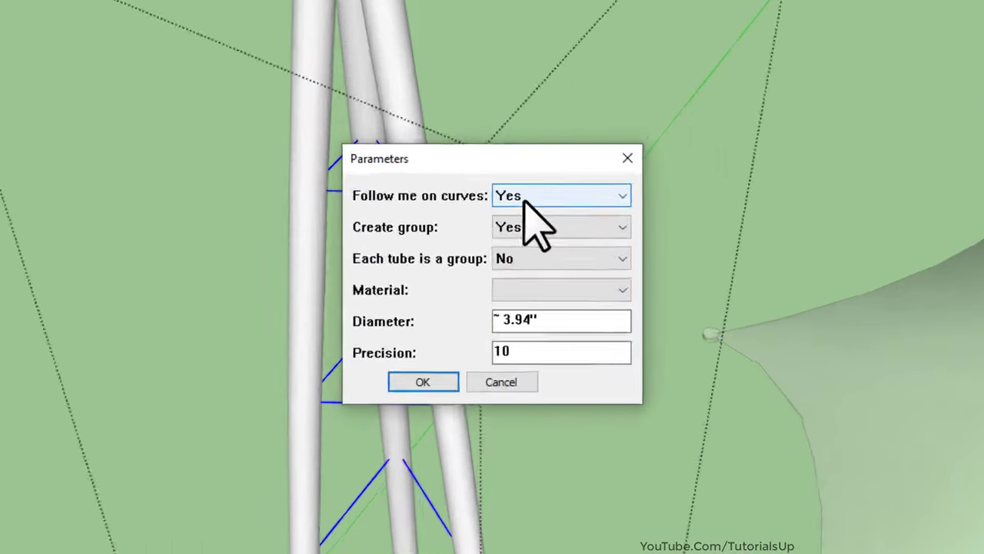
click(508, 234)
click(509, 244)
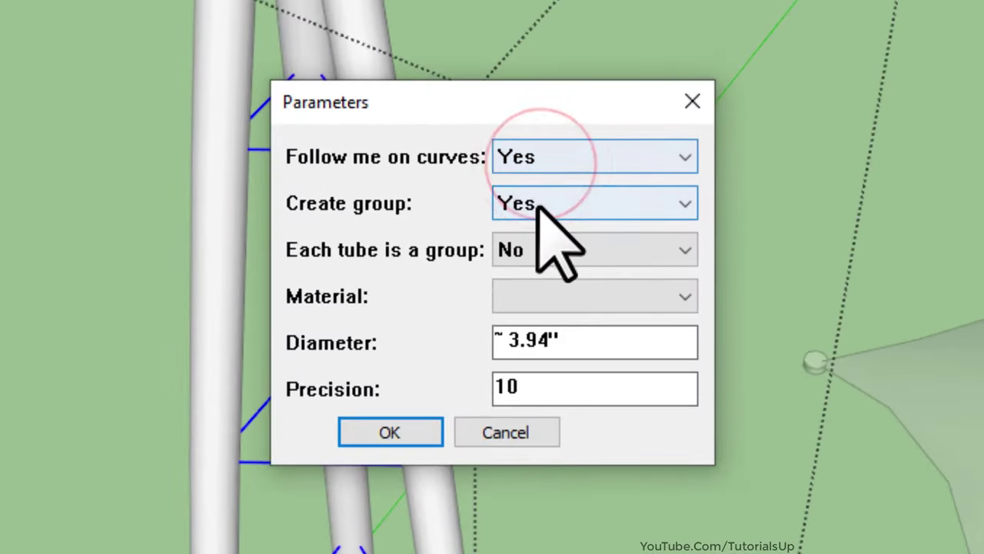
click(540, 250)
click(545, 278)
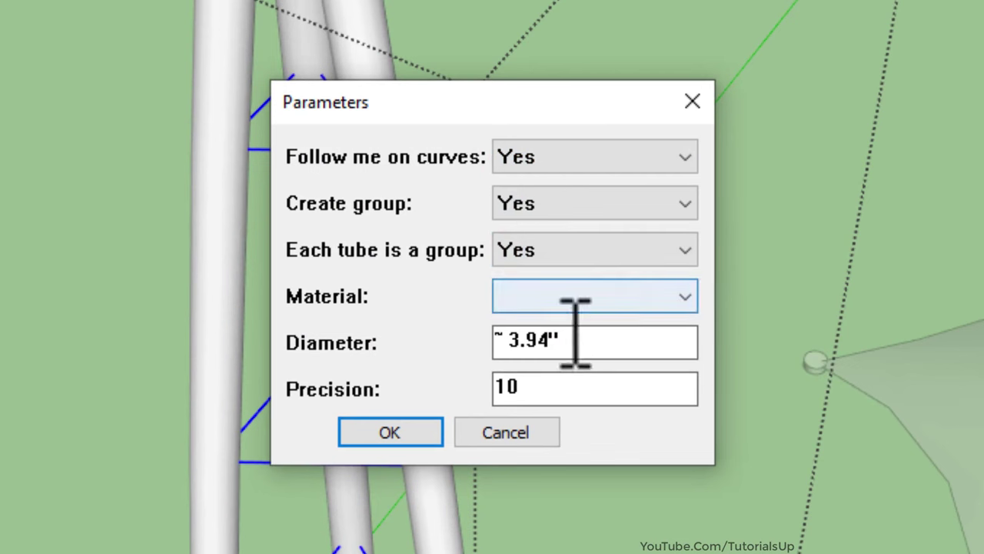
drag(600, 342, 452, 347)
text(0.05)
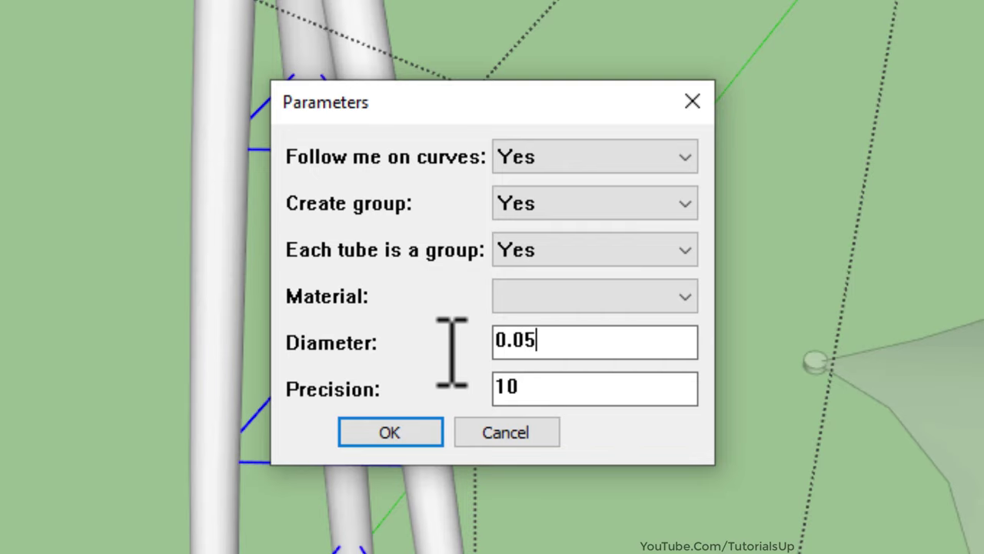
drag(542, 387, 466, 389)
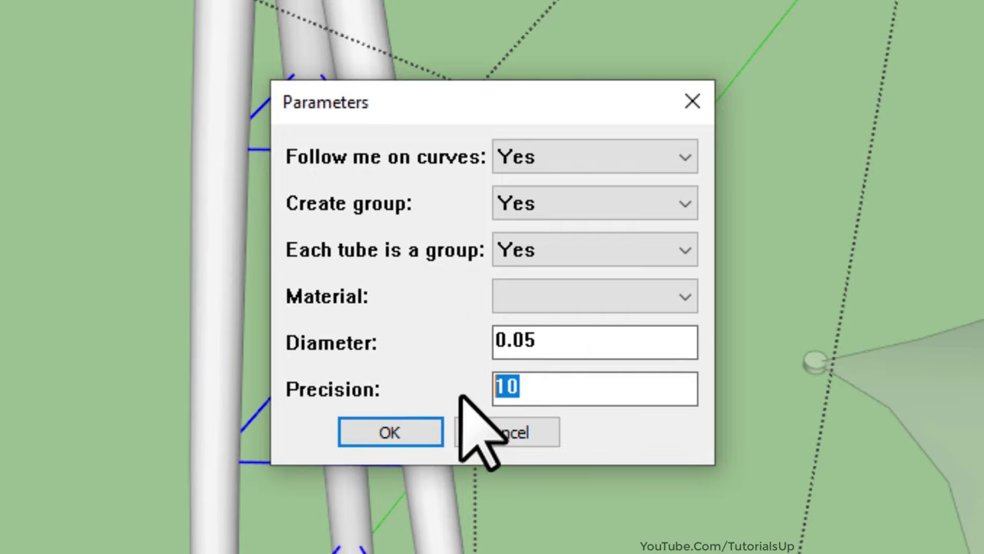
text(12)
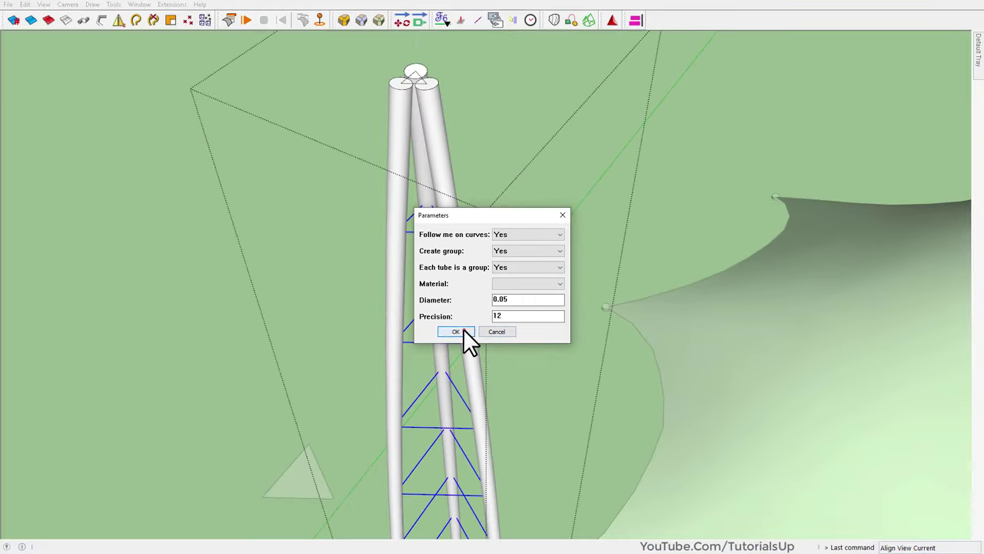
click(456, 331)
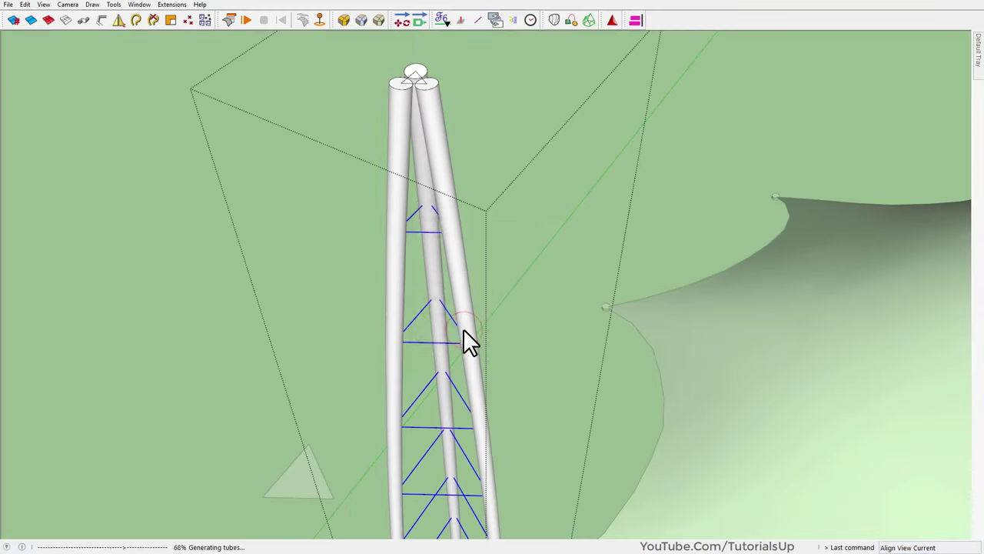
scroll(447, 191, down, 3)
mouse_move(447, 191)
middle_down()
mouse_move(472, 255)
mouse_move(520, 136)
mouse_move(522, 26)
mouse_move(463, 219)
mouse_move(470, 229)
middle_up()
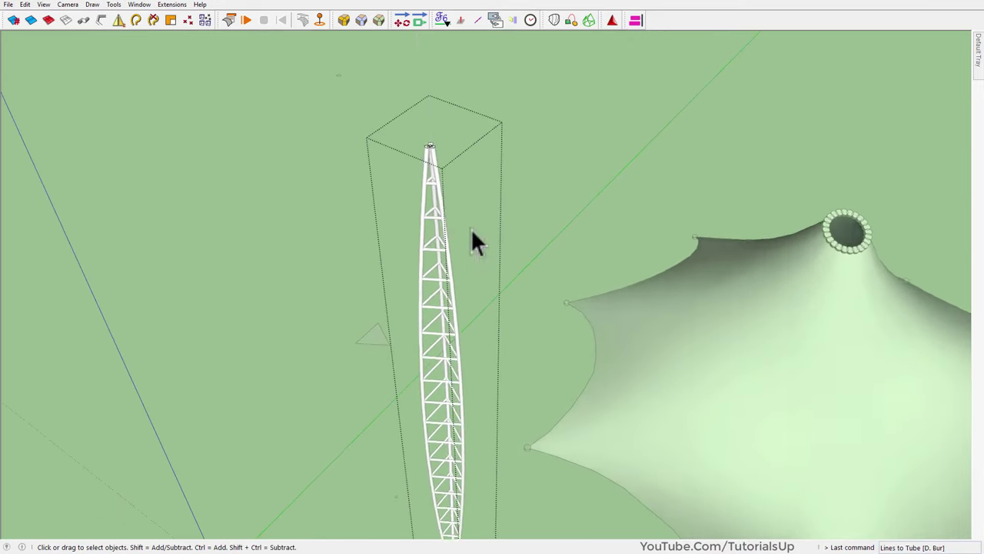
Orbit and zoom in to inspect the joints at the tower's top
scroll(426, 201, up, 3)
scroll(431, 204, up, 1)
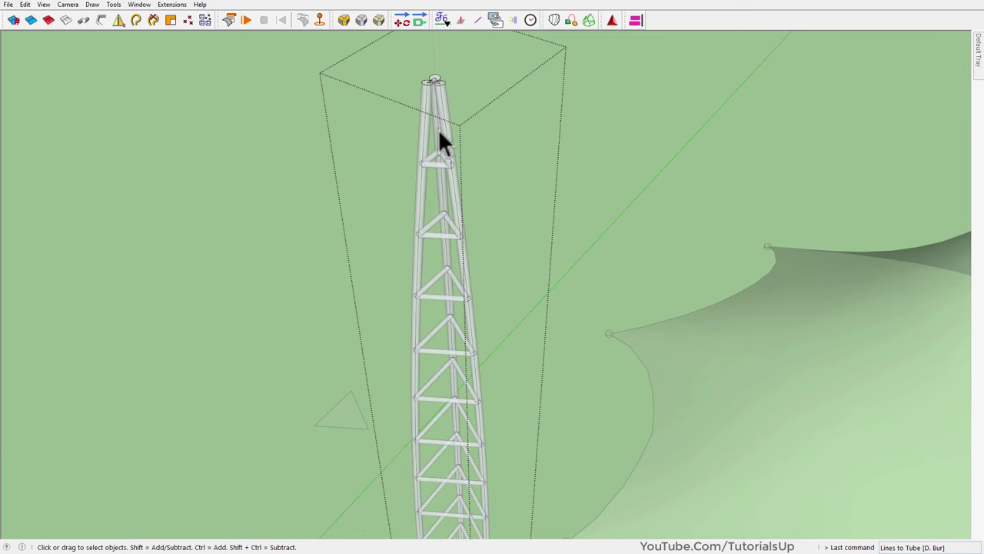
scroll(427, 115, up, 1)
middle_drag(463, 85, 446, 171)
scroll(445, 130, up, 2)
scroll(452, 138, up, 1)
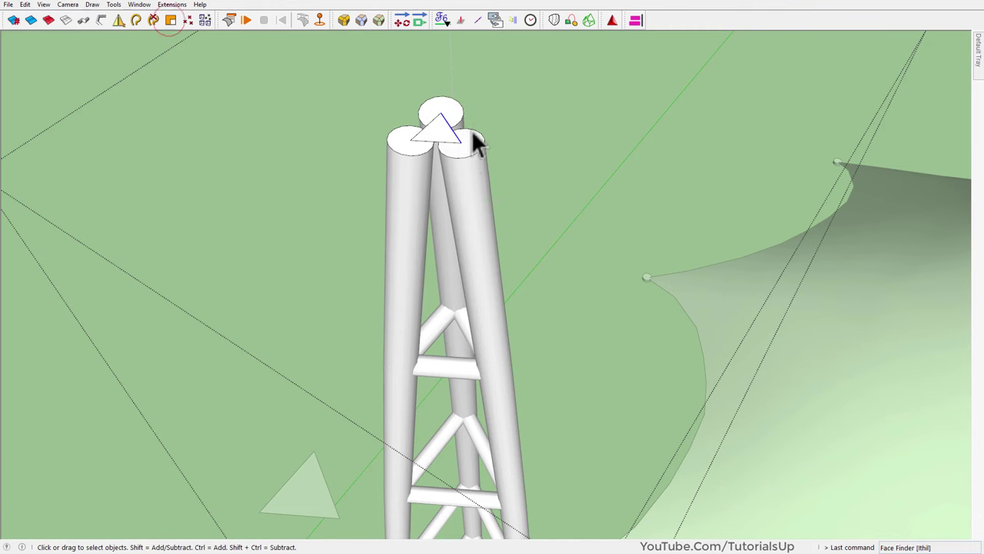
scroll(428, 110, down, 5)
scroll(451, 396, up, 3)
scroll(462, 450, up, 2)
scroll(469, 433, up, 2)
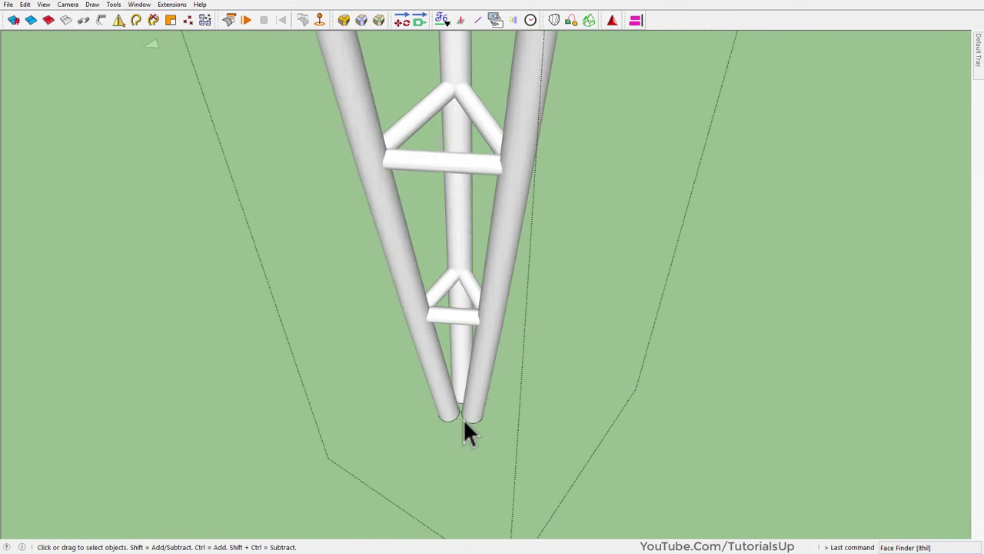
scroll(465, 432, up, 2)
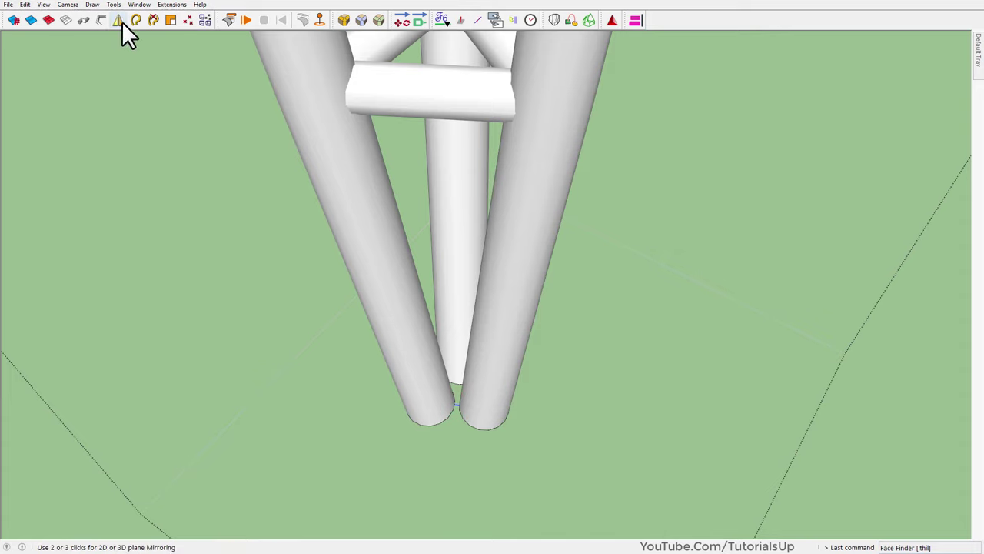
Look up under the tower to inspect its bottom joint
mouse_move(448, 466)
middle_down()
mouse_move(461, 345)
mouse_move(429, 523)
middle_up()
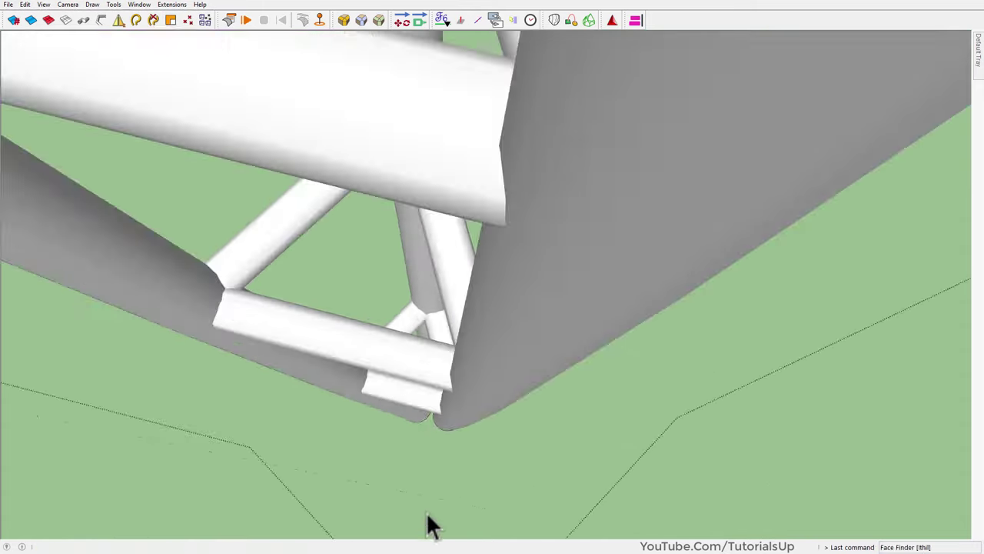
scroll(430, 517, up, 3)
shift+middle_drag(511, 481, 509, 281)
scroll(461, 331, down, 3)
scroll(457, 377, up, 3)
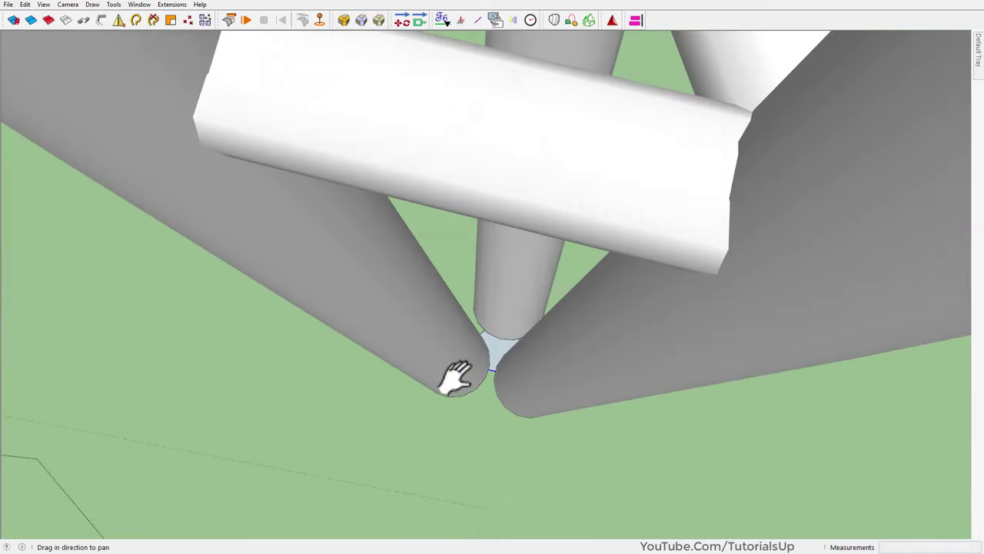
scroll(462, 418, down, 3)
scroll(479, 407, up, 3)
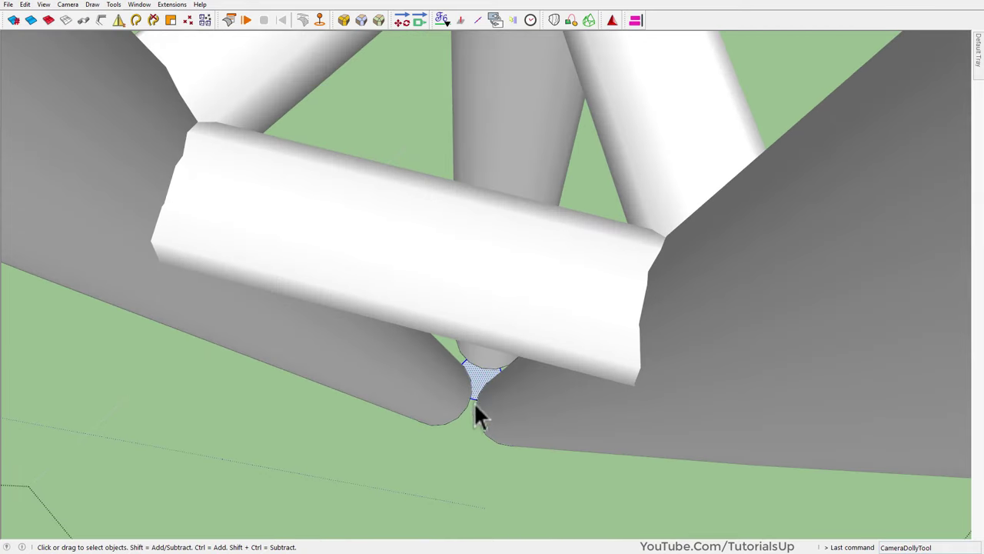
scroll(472, 385, down, 3)
scroll(453, 407, down, 3)
scroll(466, 407, down, 3)
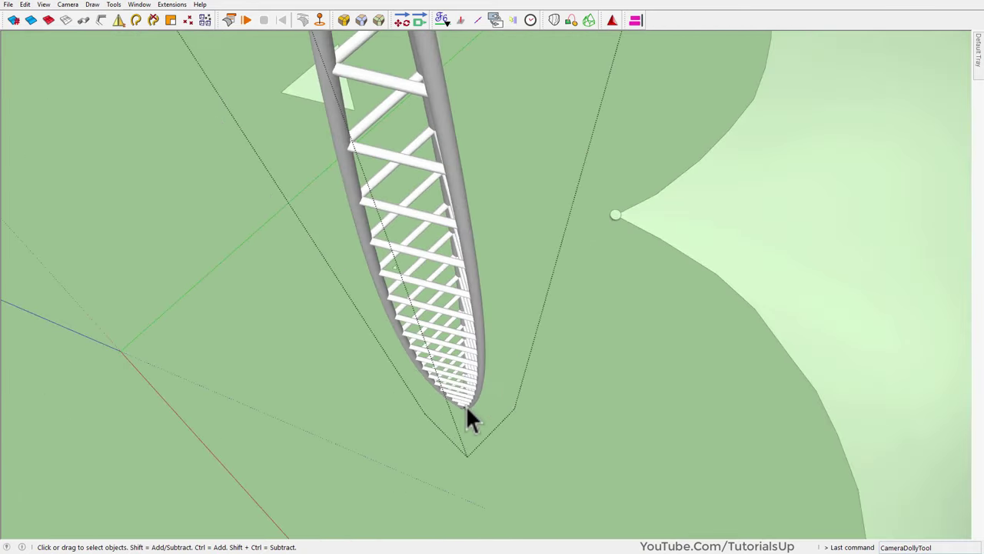
scroll(446, 331, down, 3)
scroll(431, 256, up, 3)
scroll(432, 255, up, 3)
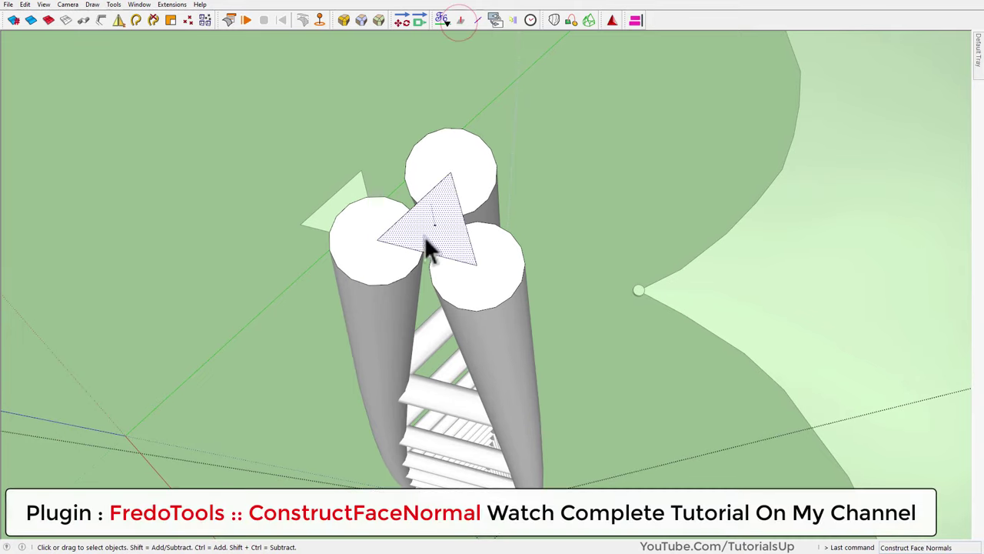
Re-angle the view on the tower top and select the whole lattice tower
mouse_move(432, 248)
middle_down()
mouse_move(658, 75)
mouse_move(631, 11)
mouse_move(461, 100)
middle_up()
scroll(467, 213, down, 3)
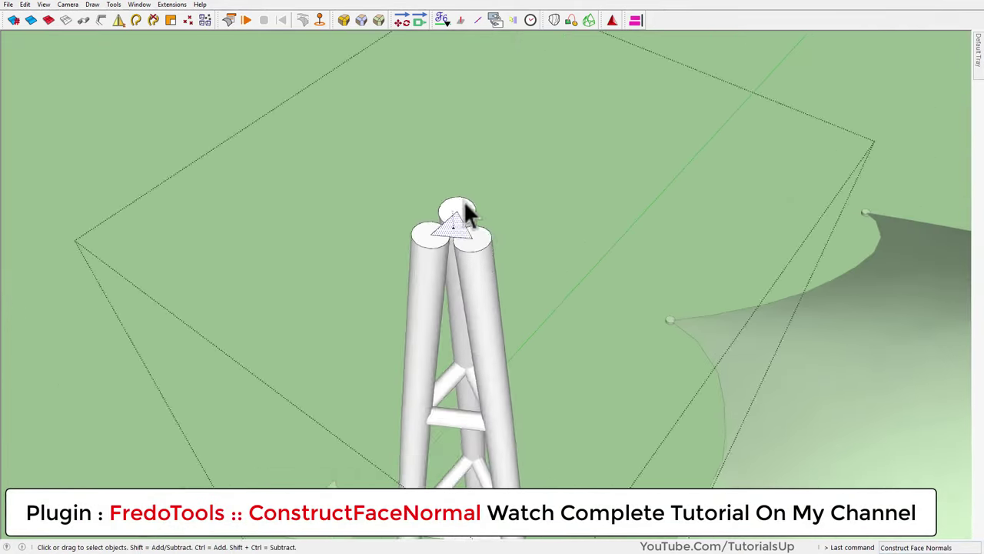
scroll(460, 221, down, 2)
scroll(461, 223, down, 2)
click(465, 231)
scroll(465, 230, down, 1)
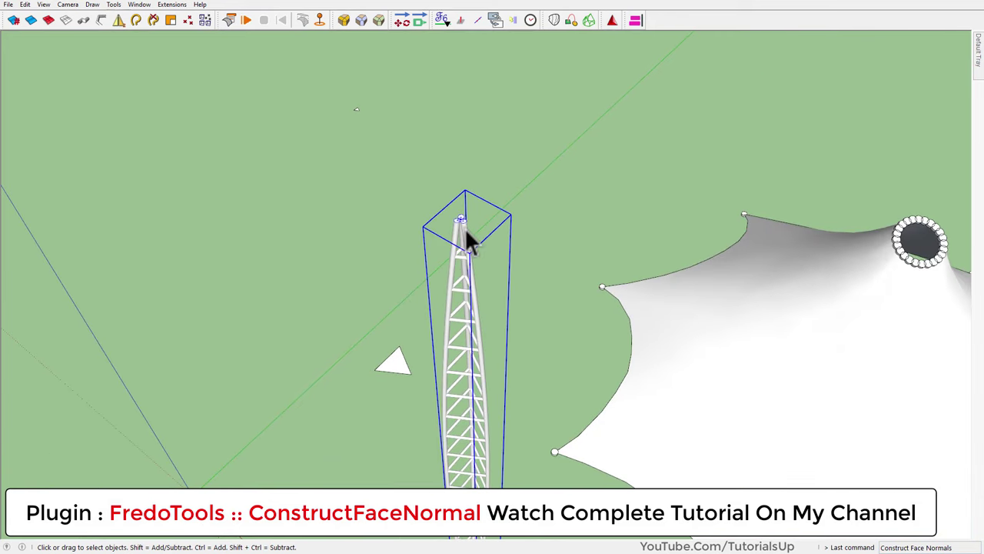
Leave the tower group and view the whole canopy from above
double_click(468, 256)
mouse_move(468, 255)
middle_down()
mouse_move(464, 198)
mouse_move(463, 210)
mouse_move(561, 326)
mouse_move(298, 362)
middle_up()
key(Escape)
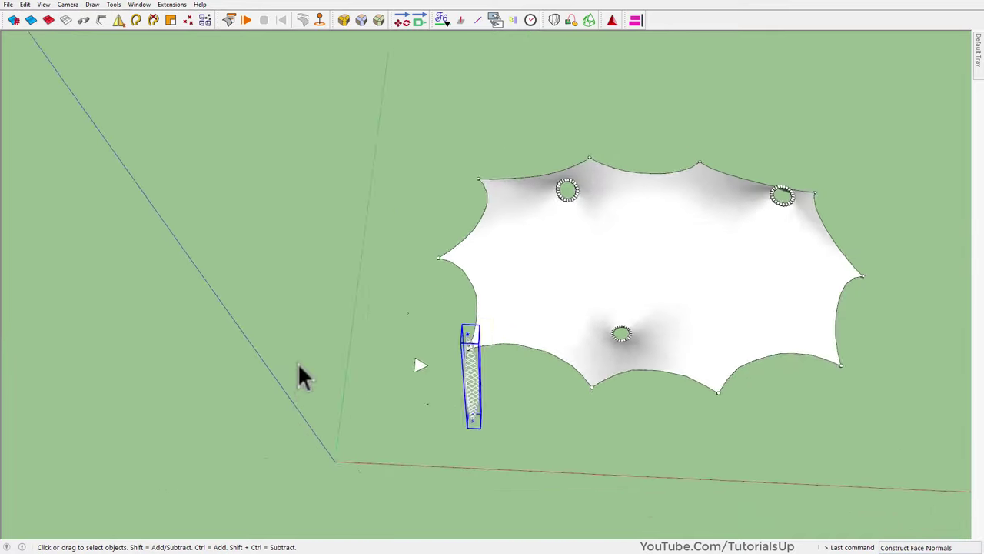
scroll(492, 221, up, 5)
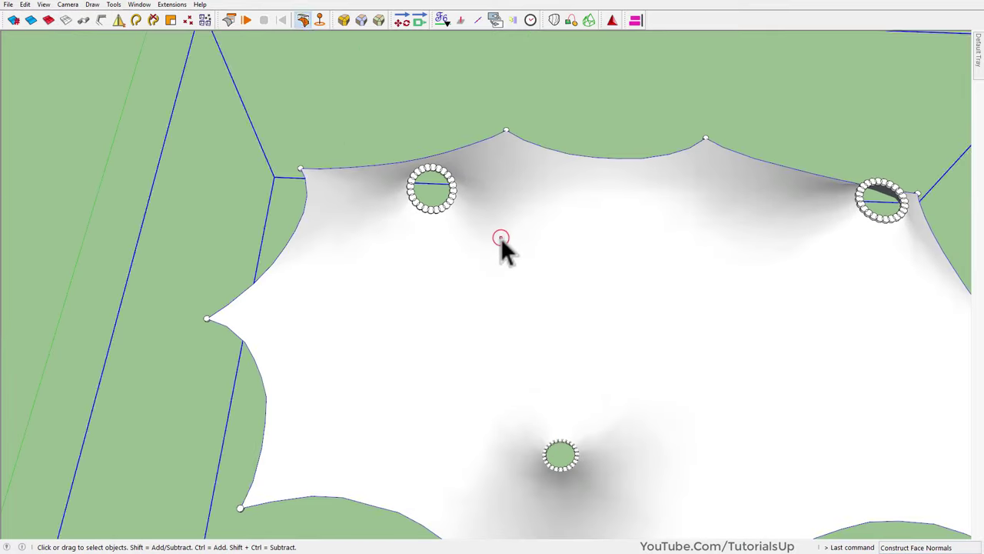
scroll(453, 204, up, 3)
scroll(456, 231, down, 2)
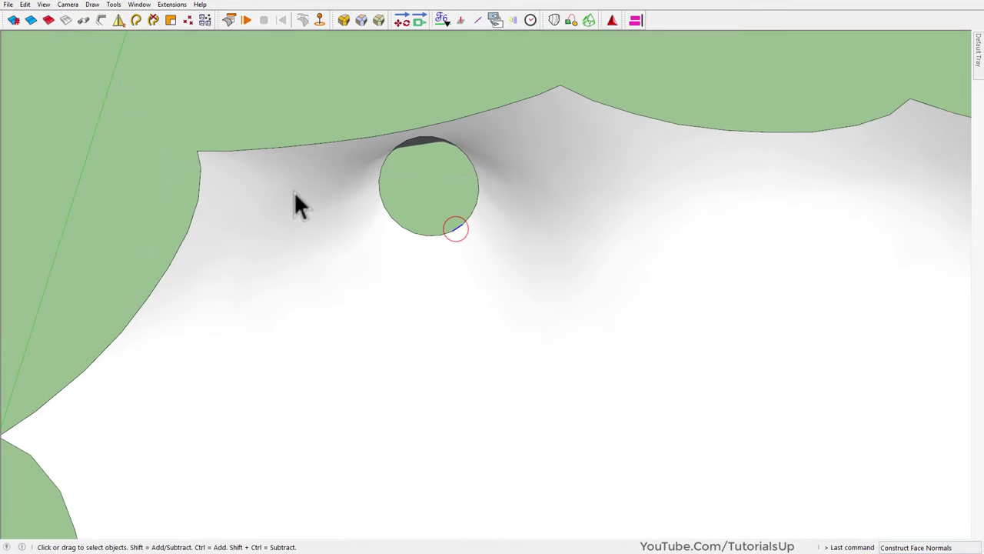
middle_drag(294, 203, 539, 461)
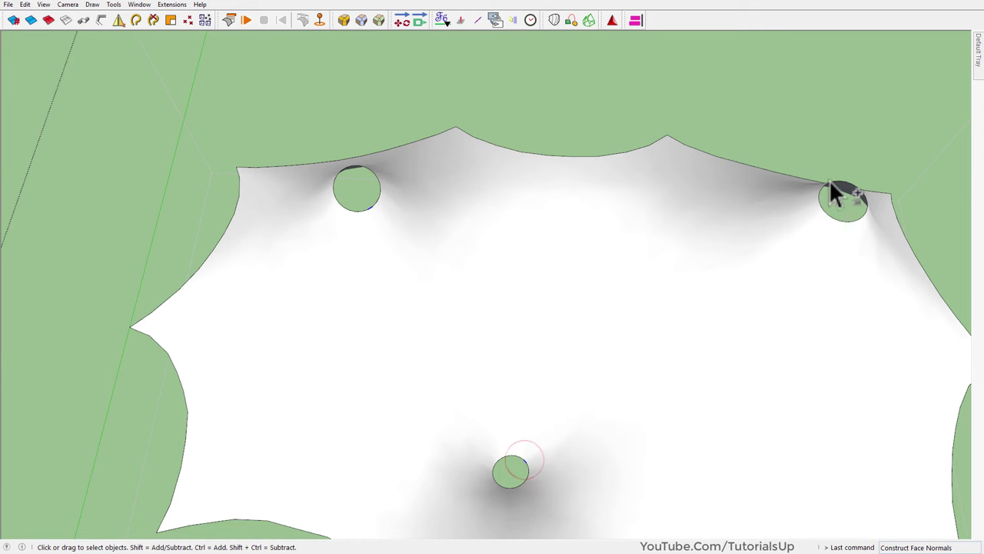
Fill the three canopy openings with Face Finder and add a centroid guide point to each
click(171, 20)
middle_drag(516, 274, 353, 204)
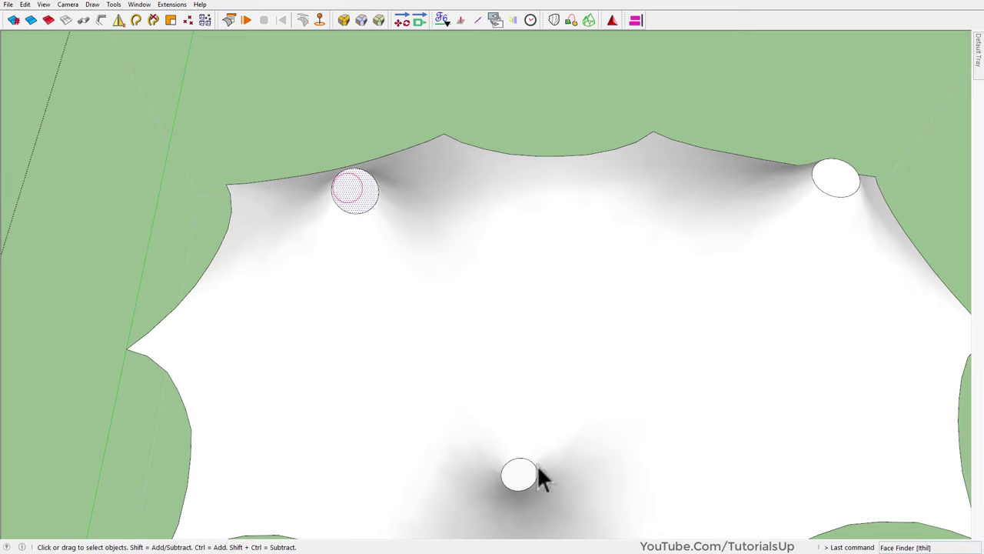
shift+click(519, 473)
shift+click(831, 188)
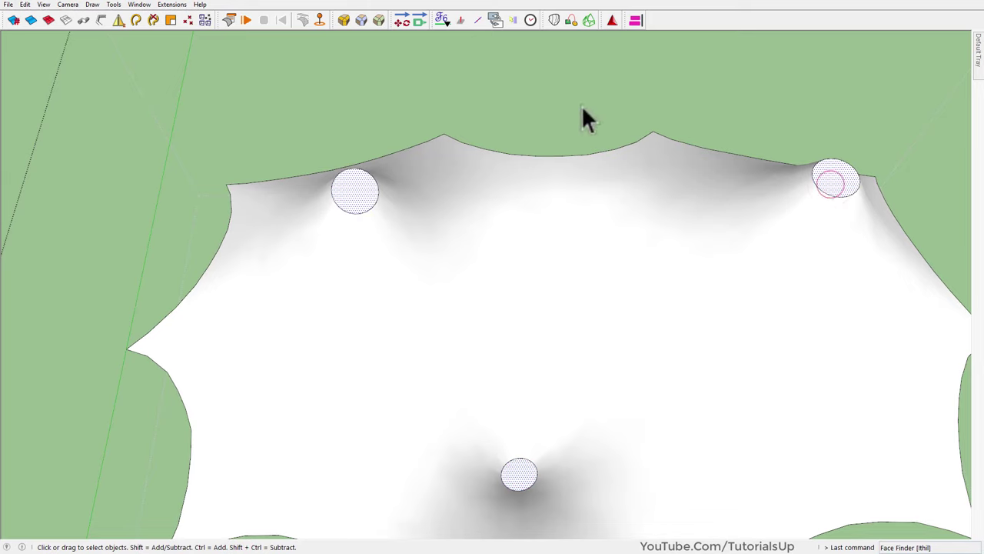
click(461, 20)
mouse_move(446, 114)
middle_down()
mouse_move(578, 24)
mouse_move(868, 11)
mouse_move(582, 61)
mouse_move(578, 136)
mouse_move(417, 195)
middle_up()
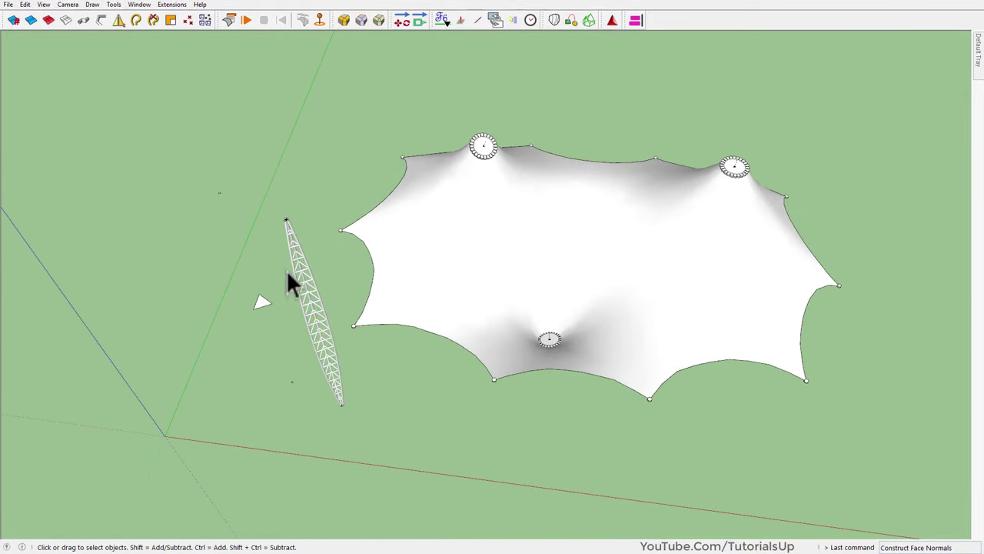
Select the lattice truss mast and align it with Curic Align
click(313, 269)
middle_drag(356, 257, 465, 208)
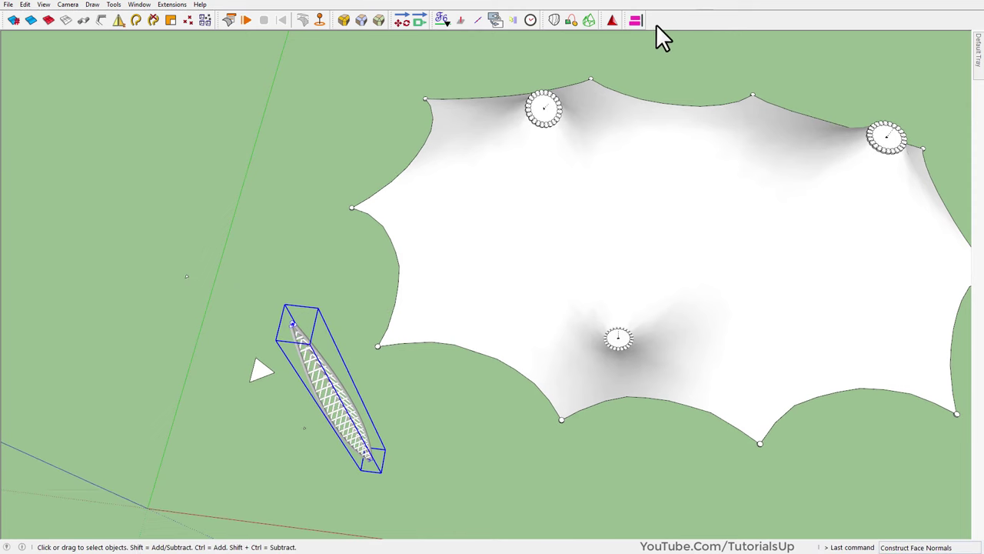
click(636, 20)
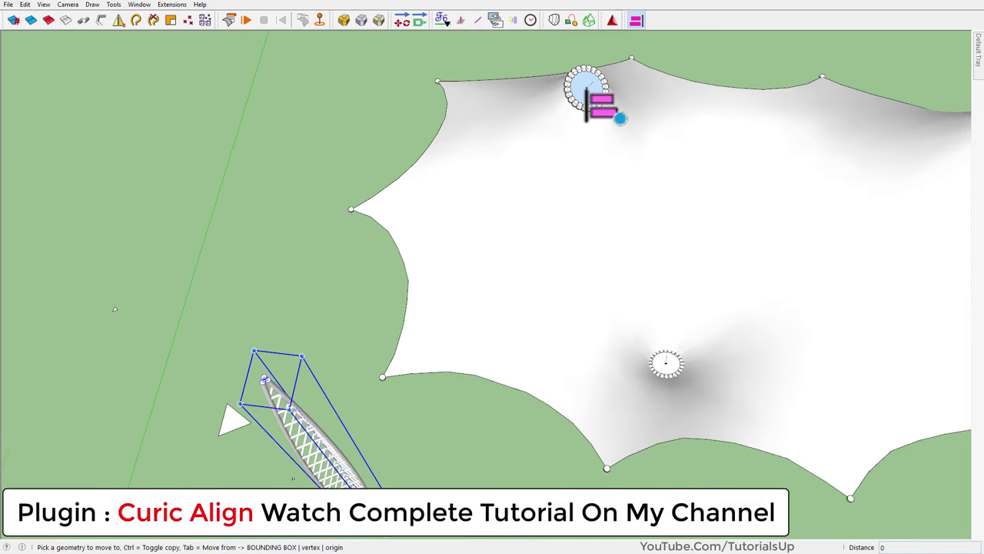
scroll(598, 104, down, 2)
scroll(505, 99, down, 2)
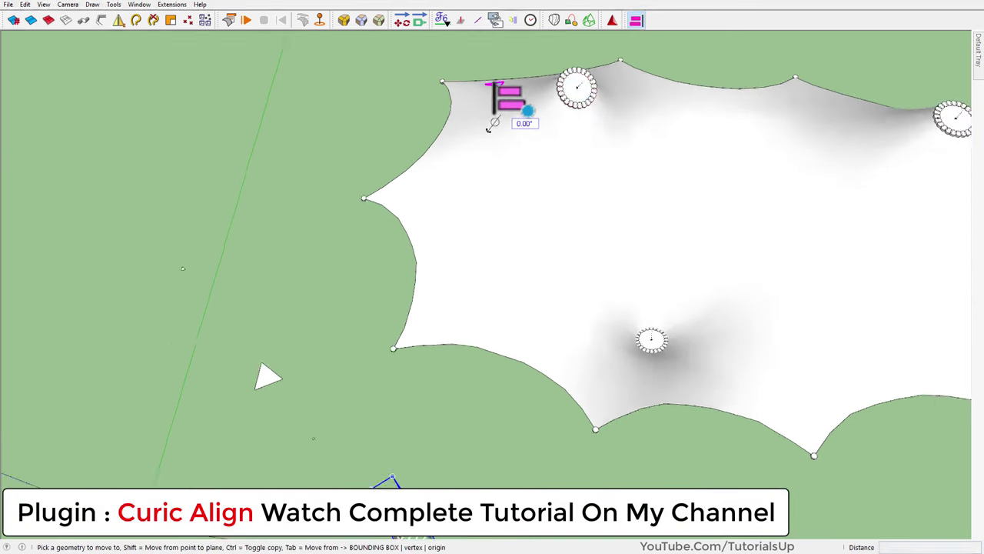
scroll(515, 101, down, 3)
middle_drag(523, 103, 466, 100)
scroll(459, 301, up, 1)
scroll(438, 333, up, 3)
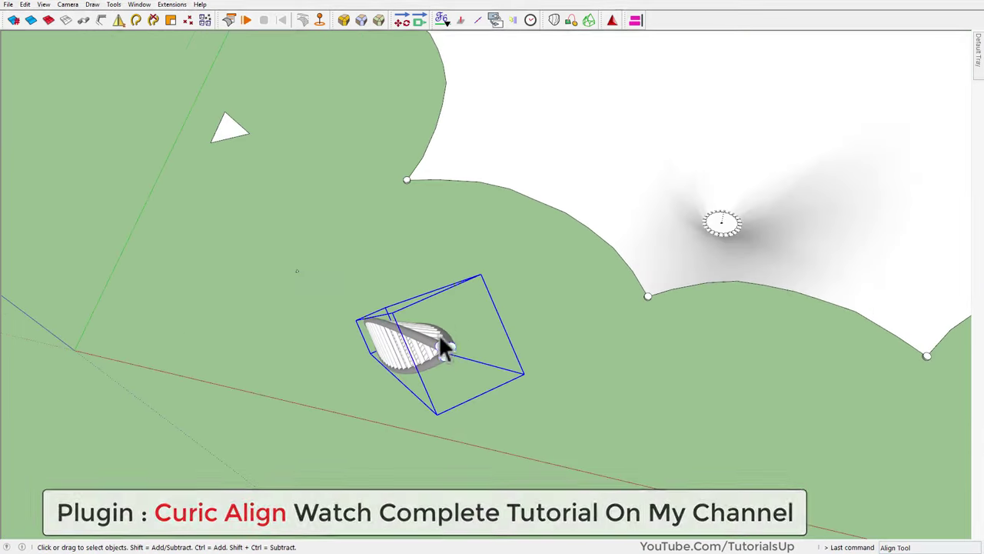
scroll(451, 347, up, 2)
scroll(454, 355, up, 3)
scroll(455, 354, down, 5)
scroll(451, 351, up, 1)
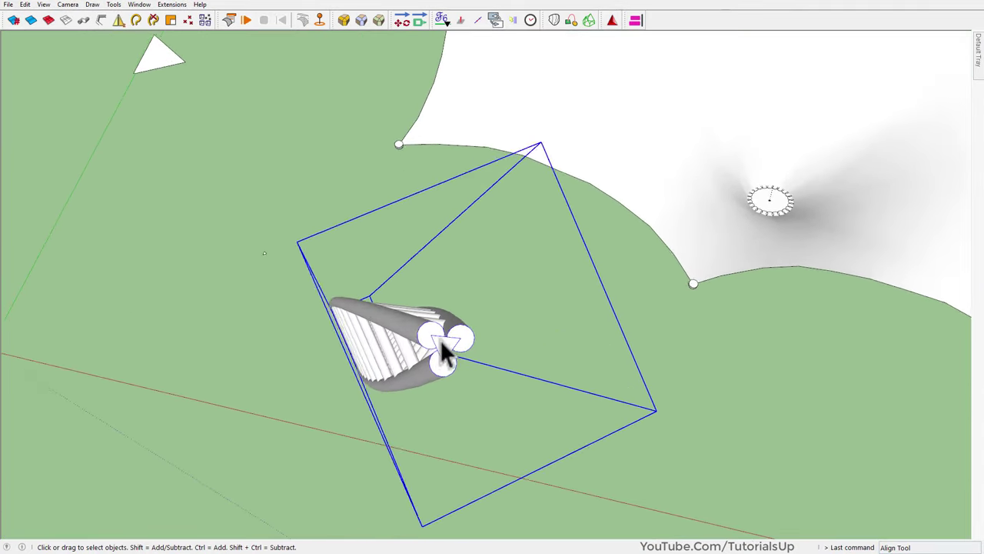
scroll(449, 347, up, 2)
Move the truss onto an opening's centre guide point
key(m)
click(449, 347)
scroll(344, 376, down, 4)
scroll(351, 354, down, 4)
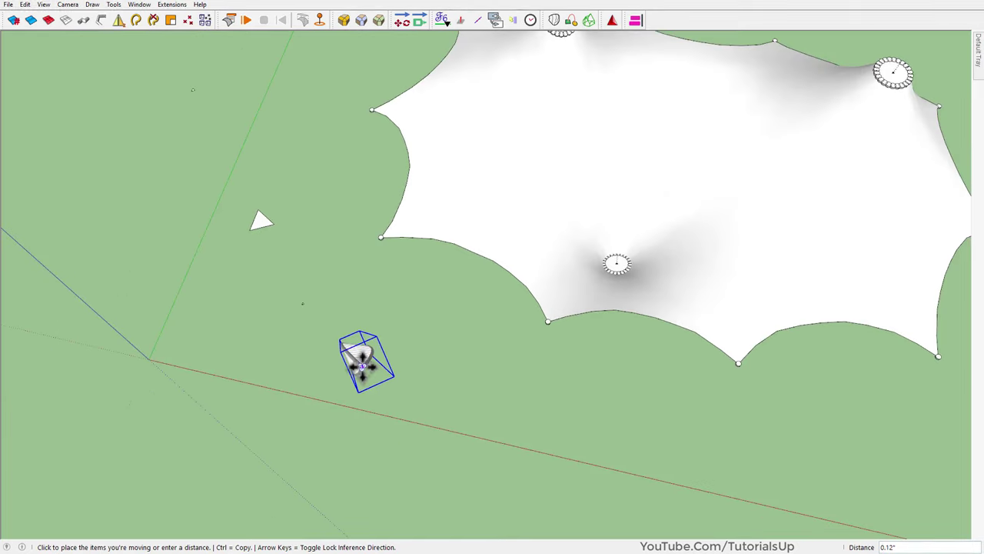
scroll(350, 358, down, 2)
scroll(599, 73, up, 3)
scroll(415, 143, up, 2)
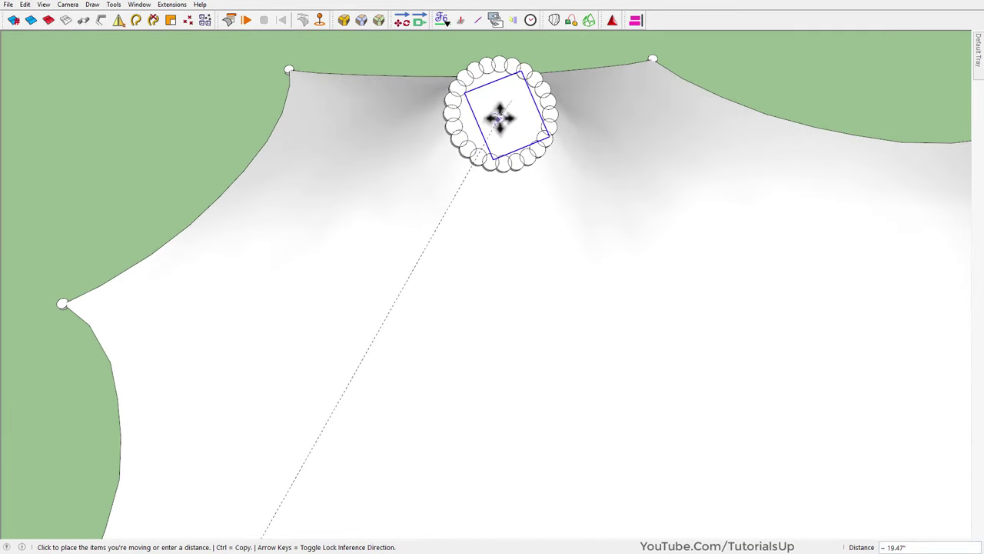
click(501, 115)
scroll(439, 171, down, 3)
middle_drag(440, 171, 492, 175)
scroll(474, 184, down, 3)
scroll(492, 175, up, 3)
middle_drag(465, 104, 497, 88)
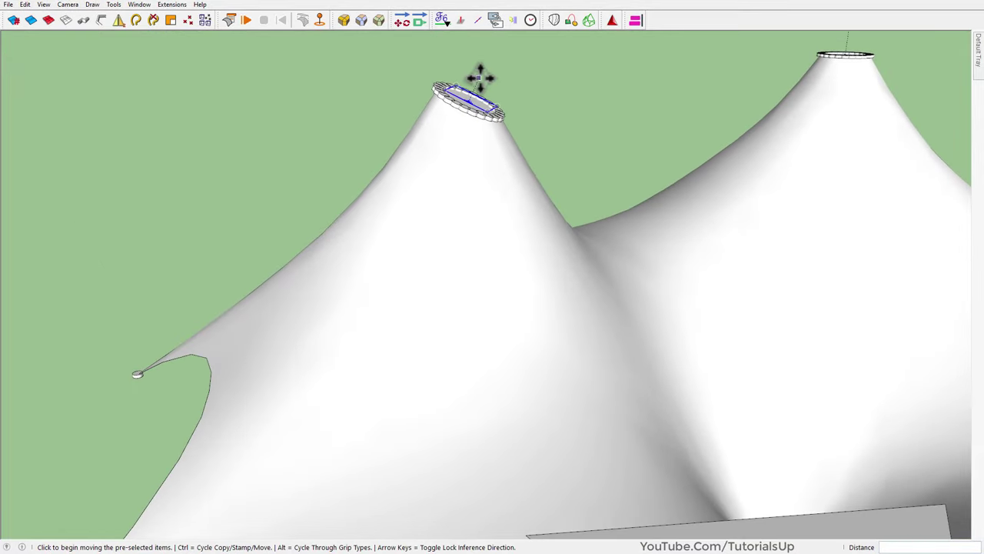
Reposition the truss near the canopy centre below the left peak
click(481, 77)
scroll(483, 73, down, 5)
scroll(467, 132, down, 2)
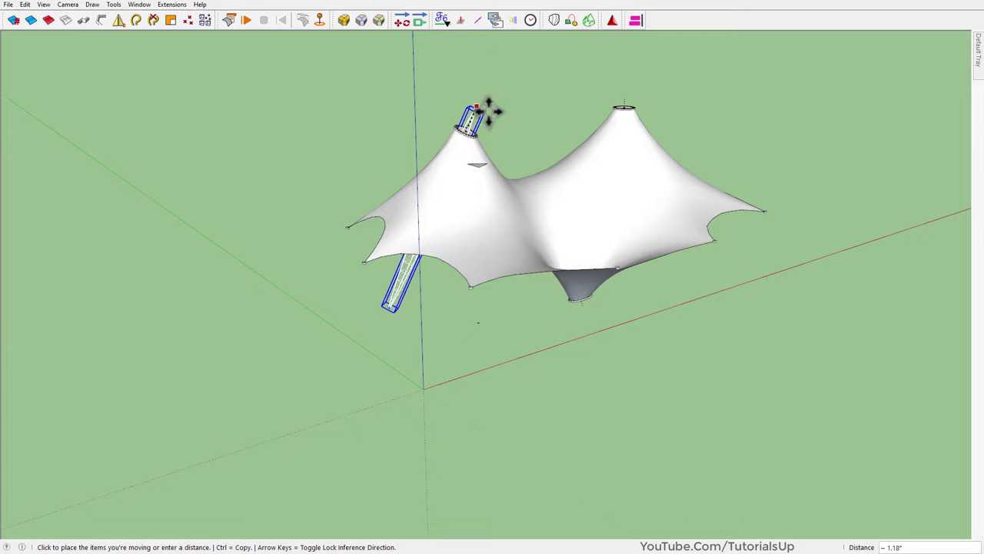
scroll(490, 105, up, 3)
scroll(505, 100, down, 3)
mouse_move(505, 100)
middle_down()
mouse_move(226, 88)
mouse_move(739, 144)
mouse_move(613, 356)
middle_up()
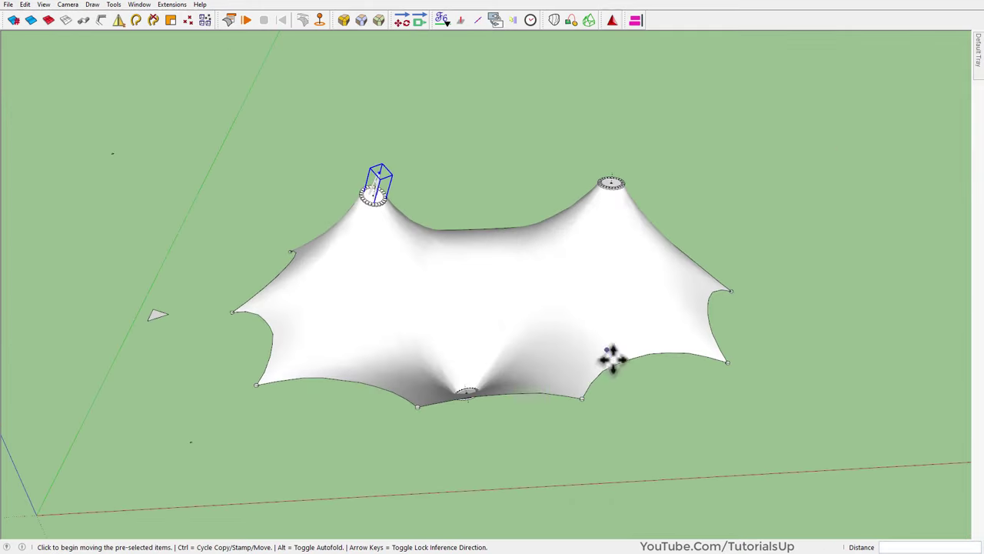
scroll(433, 172, up, 3)
scroll(446, 226, up, 2)
scroll(402, 175, down, 5)
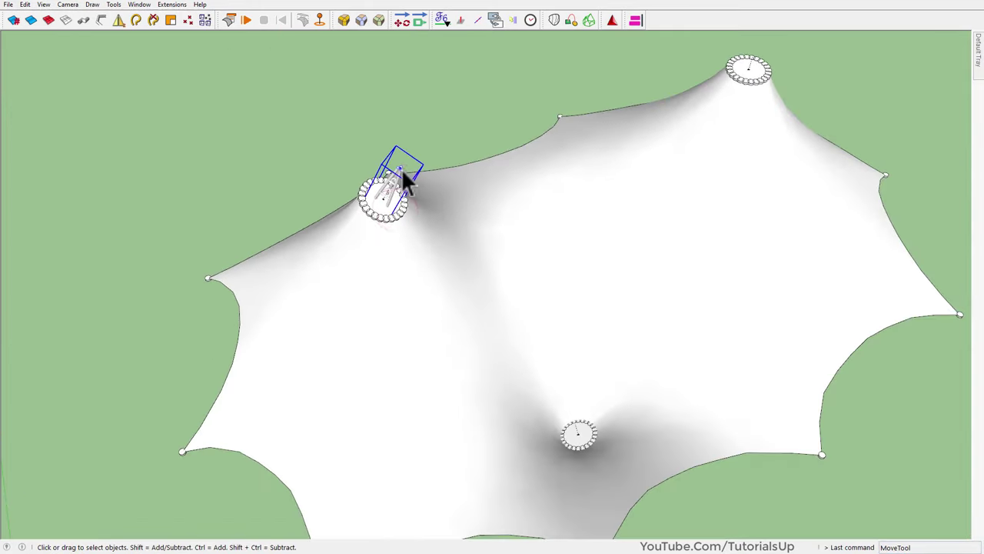
key(m)
click(418, 132)
click(512, 154)
scroll(529, 236, up, 2)
middle_drag(529, 236, 439, 202)
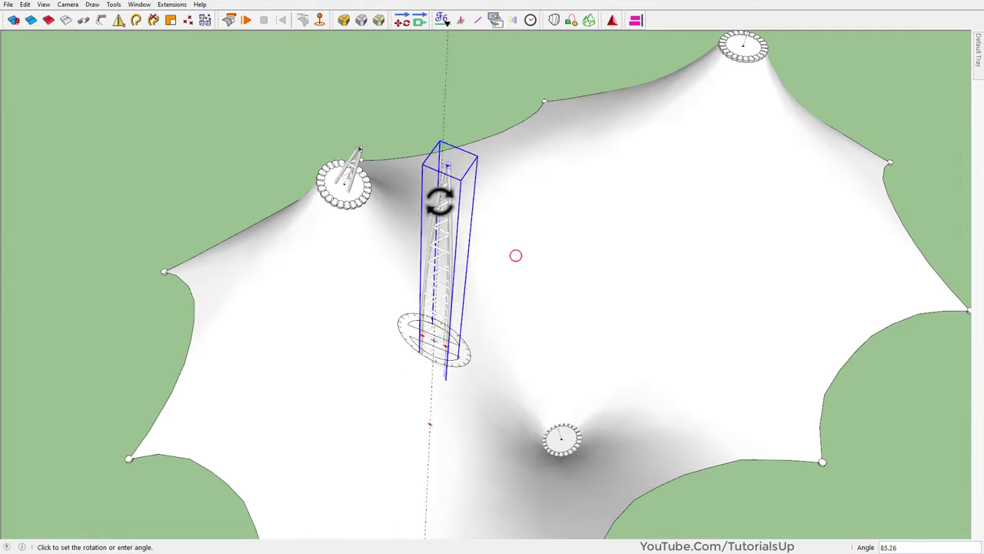
scroll(351, 149, up, 3)
scroll(362, 171, up, 3)
middle_drag(362, 171, 428, 228)
Move the truss top onto the left peak's centre point, then clear the selection
click(483, 197)
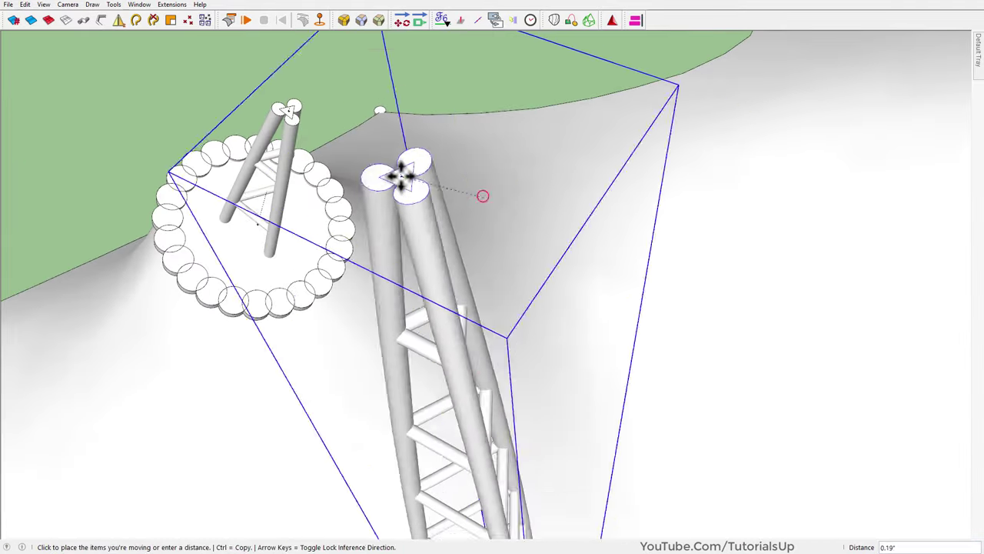
scroll(295, 109, up, 1)
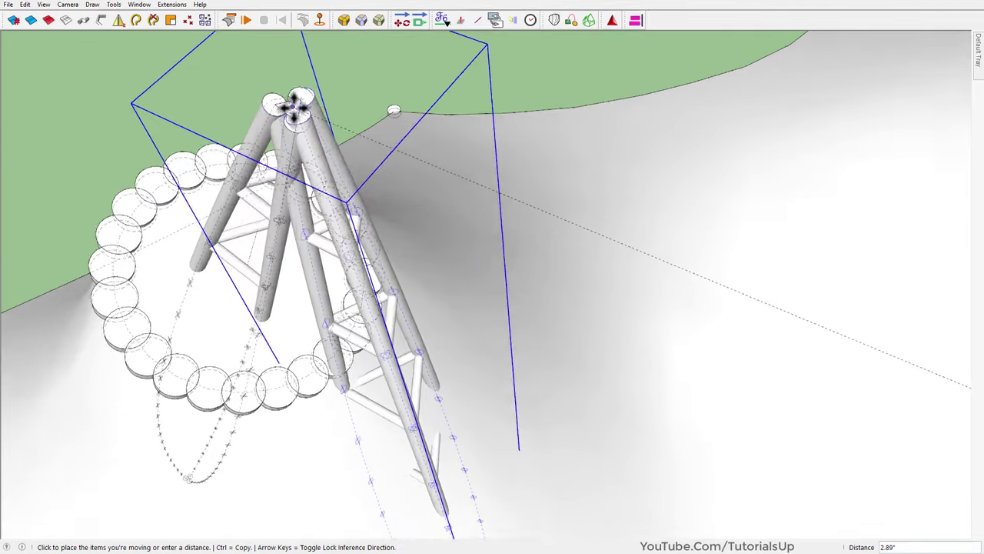
scroll(292, 108, up, 2)
scroll(285, 109, up, 1)
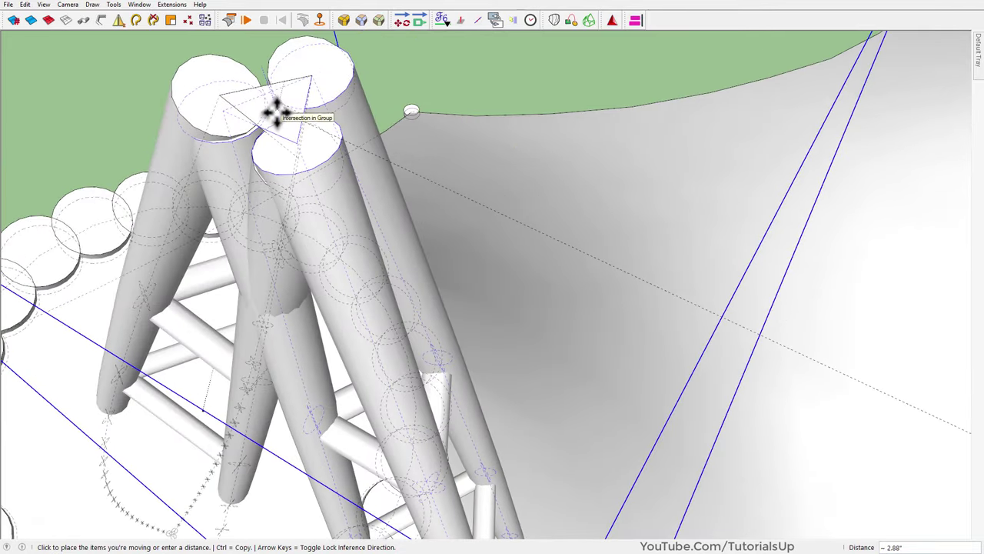
click(277, 111)
scroll(323, 115, down, 3)
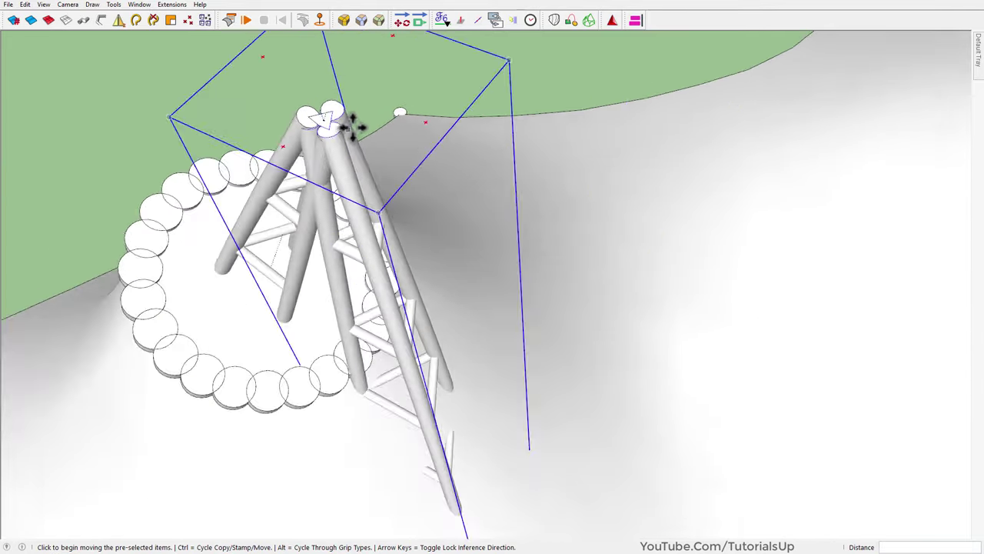
scroll(361, 121, down, 2)
scroll(360, 121, down, 2)
key(space)
click(429, 103)
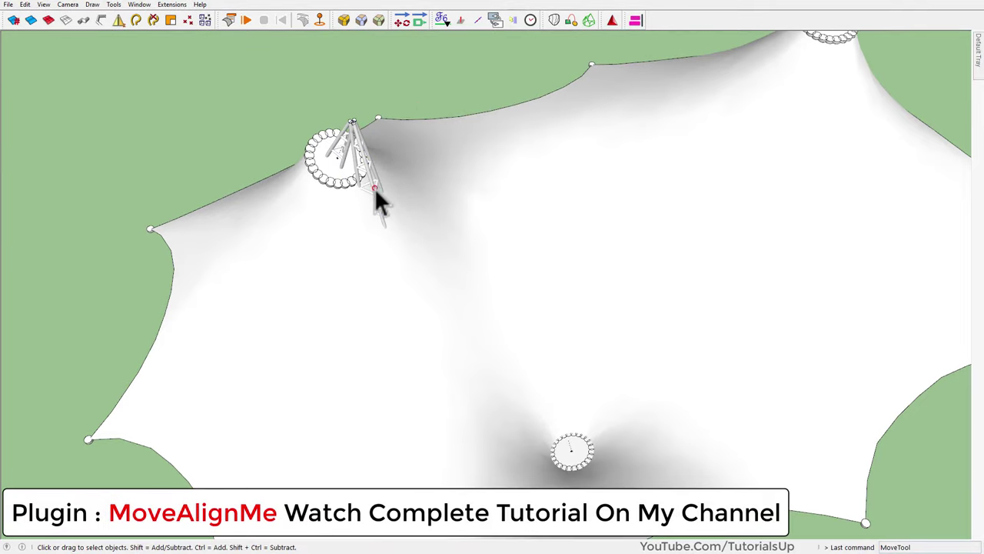
Reselect the truss and set its top as the MoveAlignMe origin
click(375, 188)
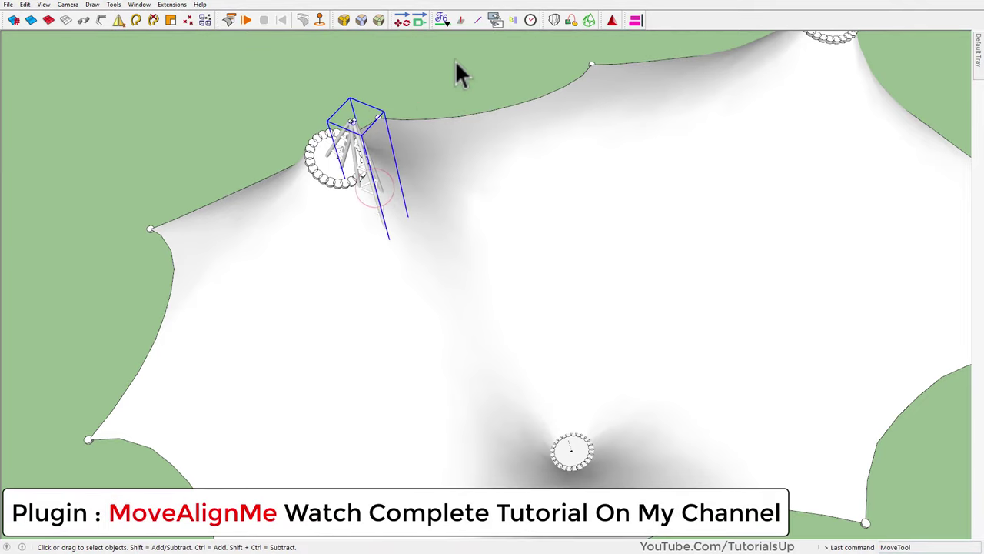
click(399, 21)
scroll(395, 110, up, 3)
scroll(407, 110, up, 3)
scroll(435, 95, up, 2)
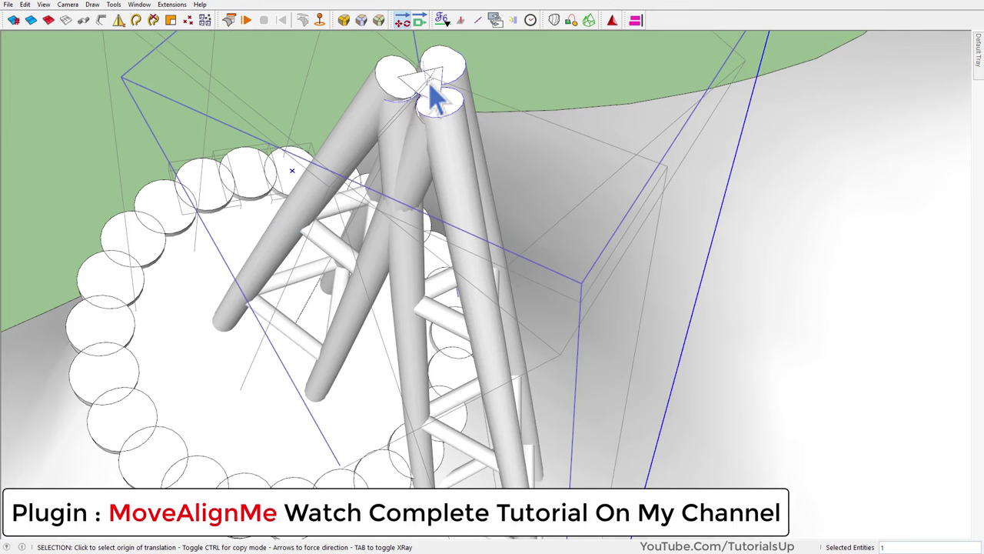
double_click(433, 102)
scroll(427, 96, down, 3)
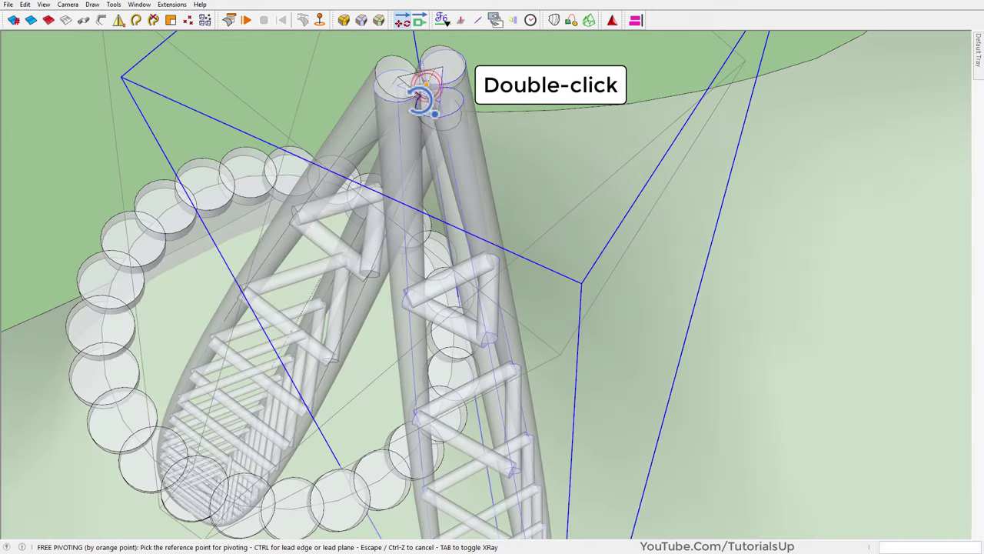
scroll(419, 100, down, 3)
scroll(407, 112, down, 3)
mouse_move(407, 111)
middle_down()
mouse_move(475, 152)
mouse_move(451, 164)
middle_up()
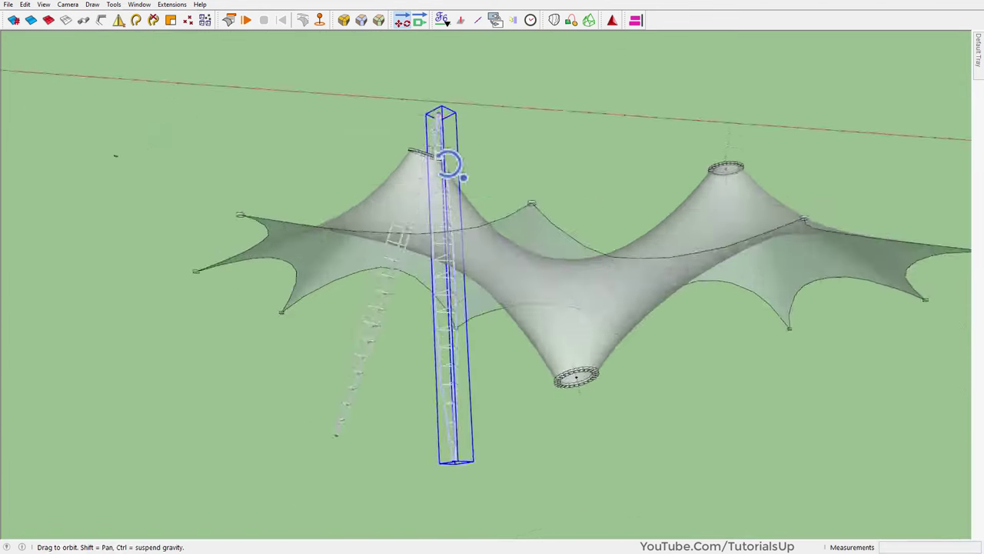
scroll(433, 396, down, 3)
scroll(461, 274, up, 5)
scroll(471, 289, up, 3)
scroll(471, 288, up, 3)
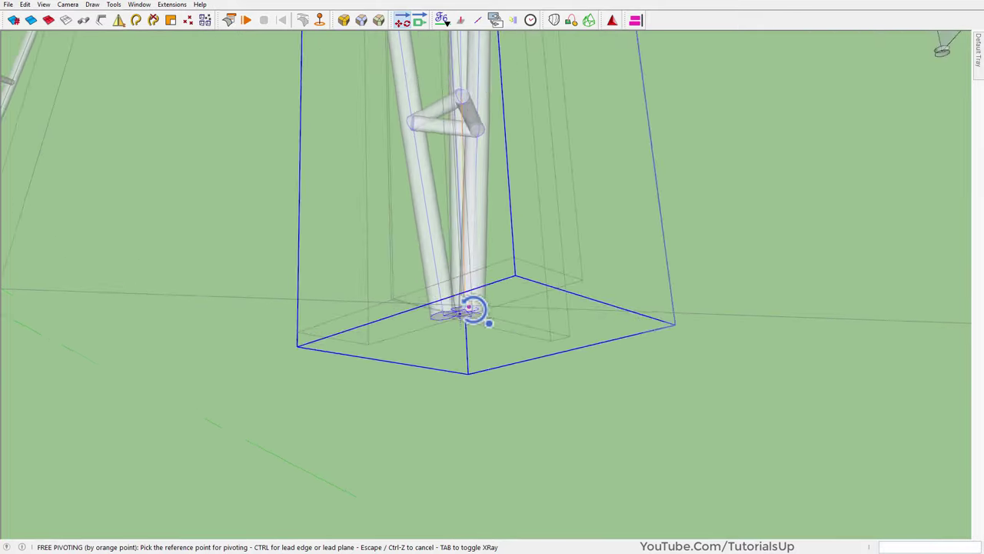
scroll(472, 314, up, 3)
scroll(472, 281, up, 3)
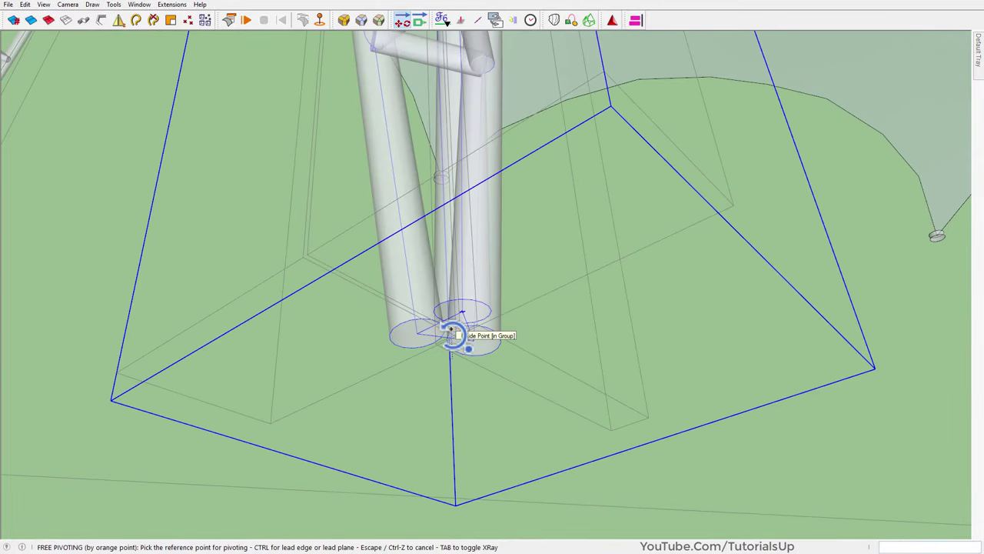
Pivot the truss from its base through the left peak ring, then view the whole tent
click(456, 332)
scroll(451, 330, down, 3)
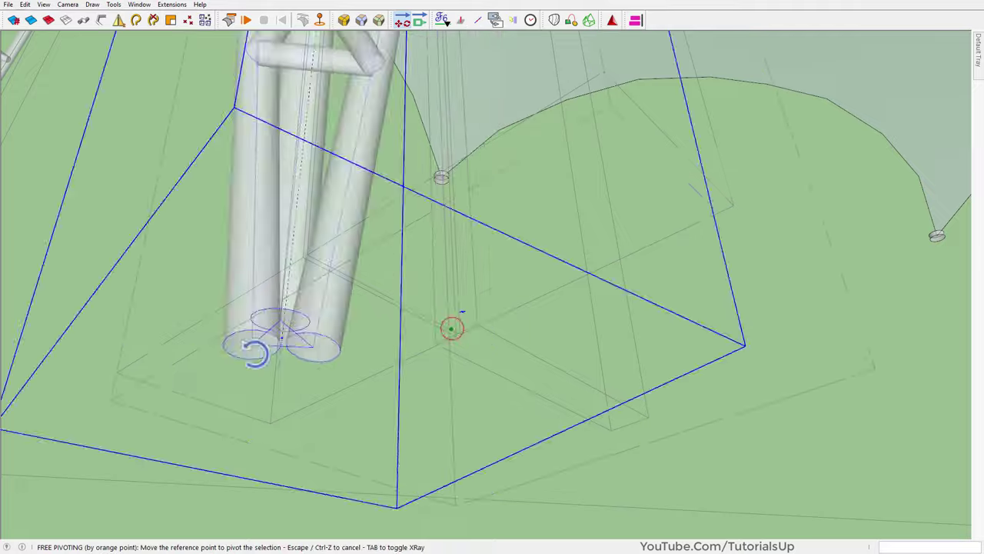
scroll(369, 369, down, 3)
middle_drag(369, 369, 297, 356)
scroll(571, 175, up, 3)
middle_drag(571, 175, 531, 224)
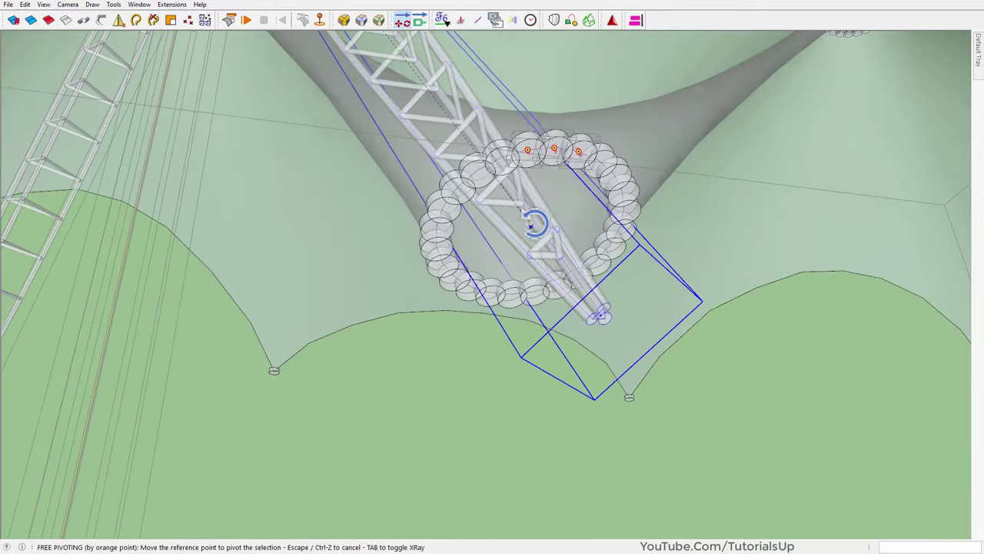
scroll(529, 239, down, 3)
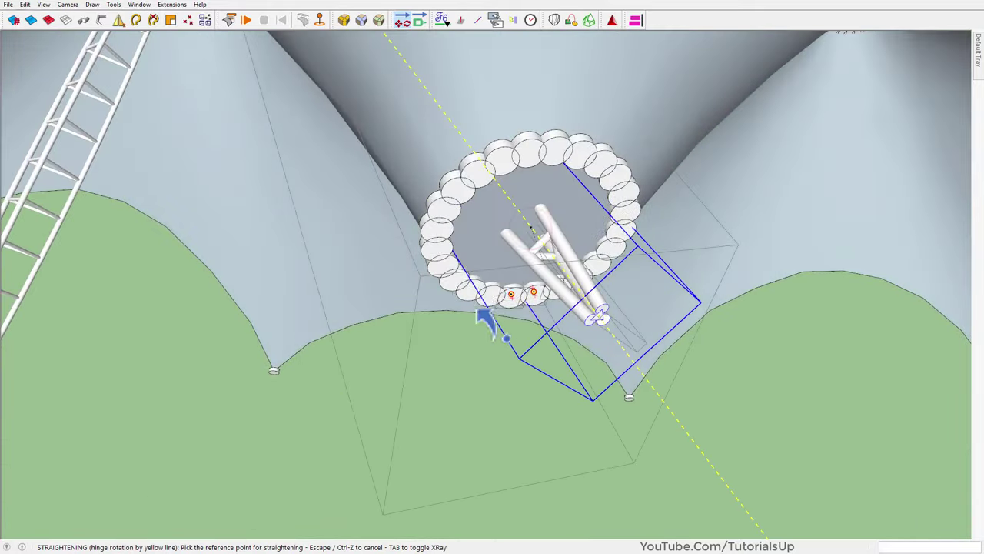
scroll(511, 258, down, 3)
scroll(512, 238, down, 3)
mouse_move(507, 223)
middle_down()
mouse_move(523, 211)
mouse_move(706, 372)
mouse_move(596, 306)
mouse_move(451, 330)
middle_up()
Raise the whole tent upward in front view
key(f)
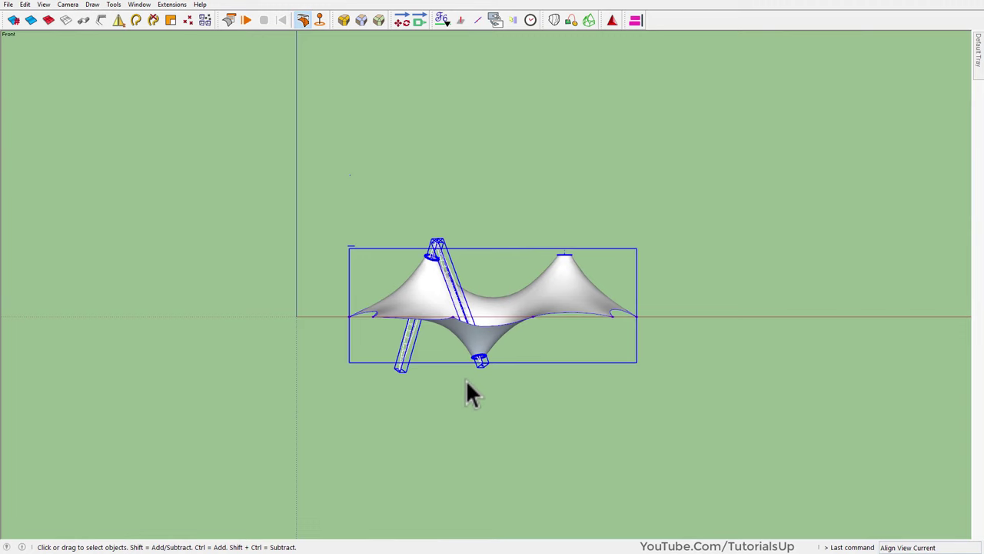
key(m)
click(568, 370)
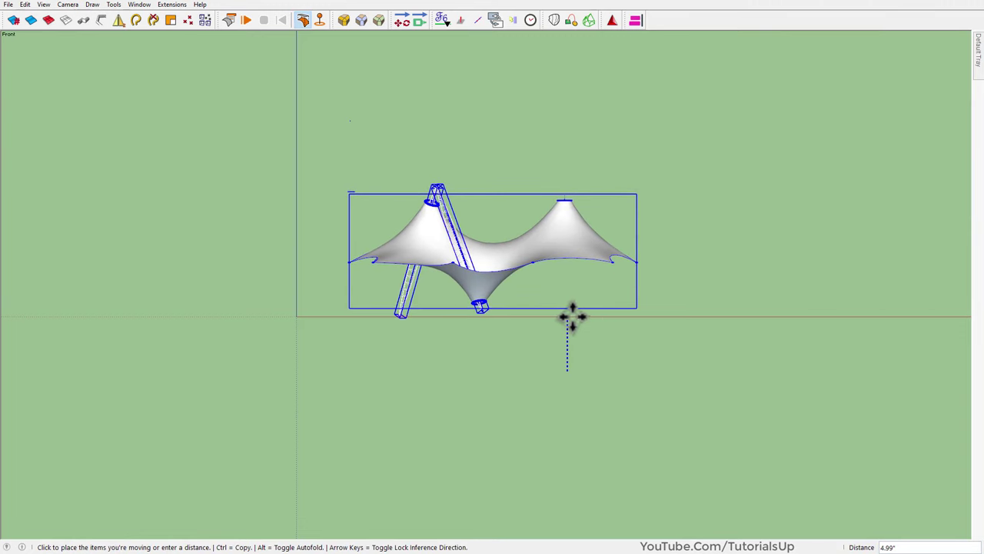
click(572, 315)
key(space)
scroll(479, 310, up, 3)
scroll(470, 347, down, 3)
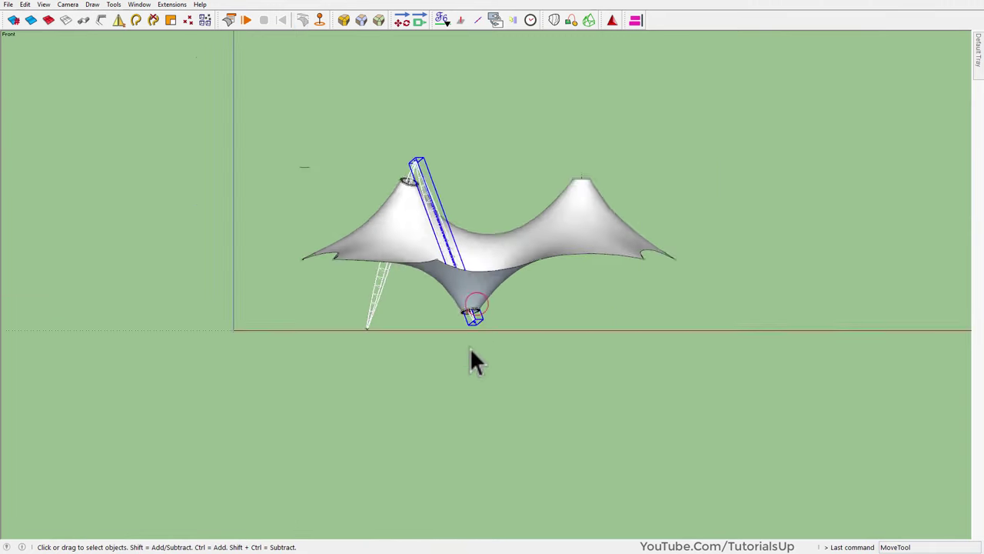
scroll(397, 353, up, 4)
scroll(377, 331, up, 3)
Move the left support leg up to its new position
key(m)
scroll(414, 269, up, 2)
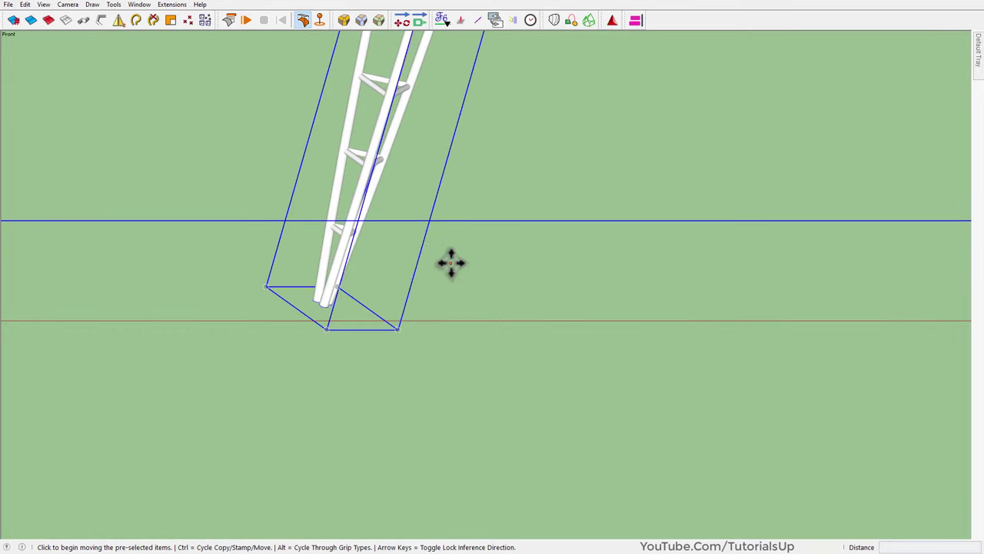
click(451, 263)
click(453, 241)
key(space)
scroll(542, 336, down, 3)
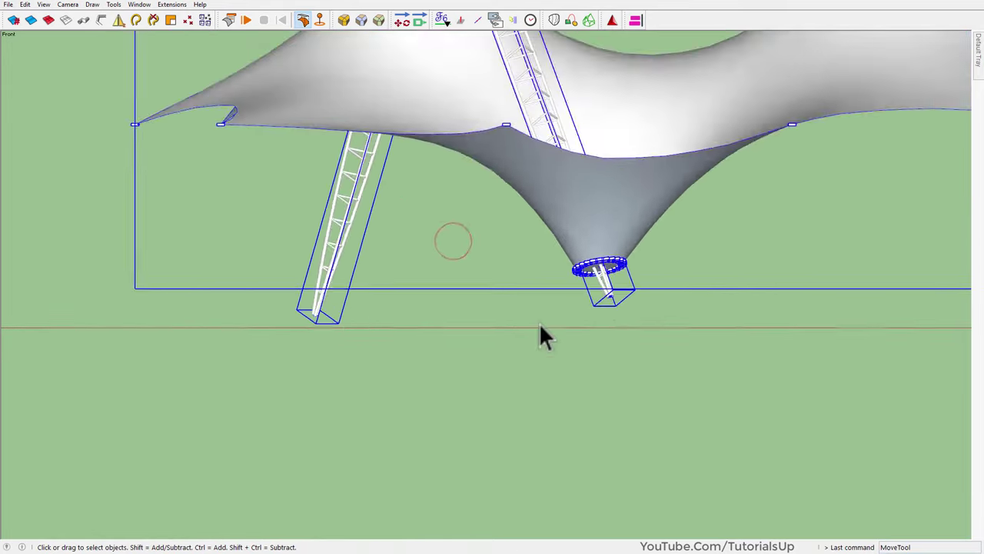
scroll(542, 337, up, 3)
Rescale the lower support under the cone to its new length
click(611, 279)
scroll(617, 279, down, 1)
key(s)
click(626, 300)
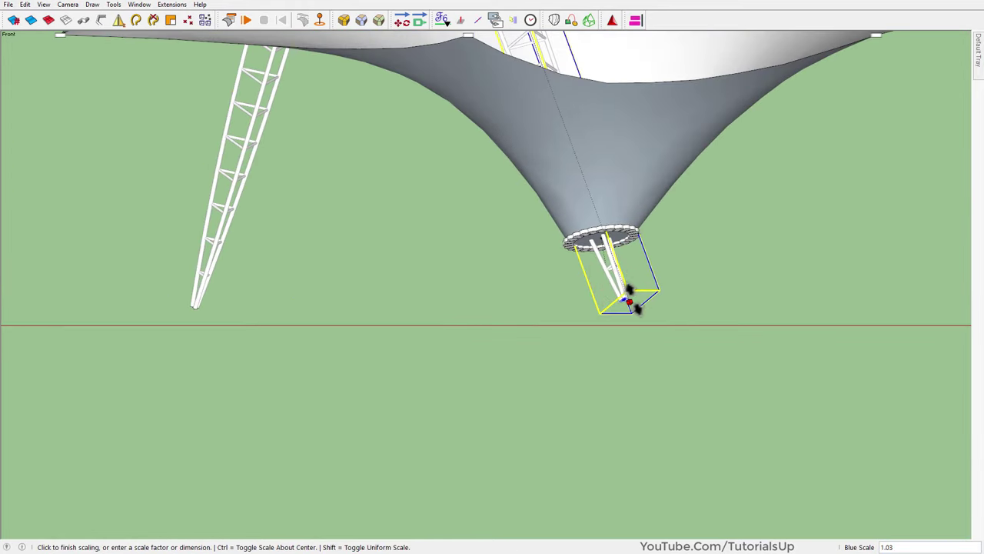
click(632, 299)
key(space)
scroll(461, 338, down, 5)
Move the spare lattice truss beside the tent and align it upright
middle_drag(385, 356, 585, 369)
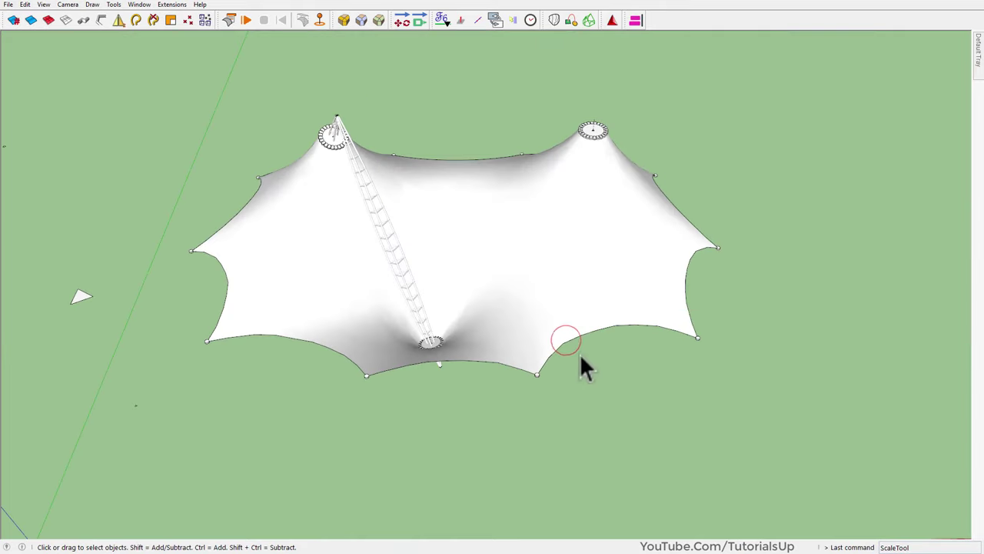
key(m)
scroll(354, 292, down, 2)
click(347, 394)
click(710, 466)
scroll(710, 244, up, 3)
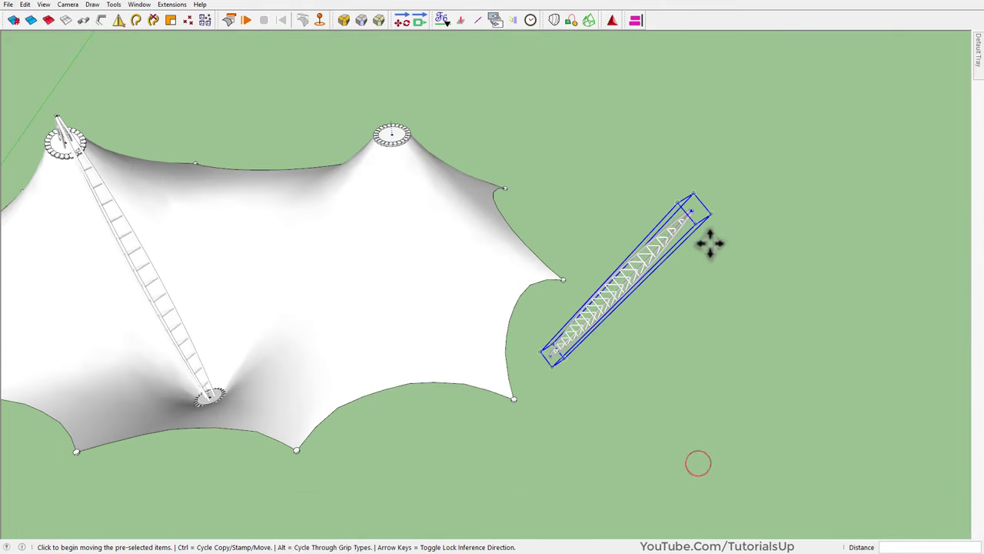
click(635, 20)
scroll(400, 138, up, 2)
click(419, 135)
scroll(432, 154, down, 2)
Place the upright truss on the right peak's ring, raised through the peak
key(space)
scroll(710, 206, up, 3)
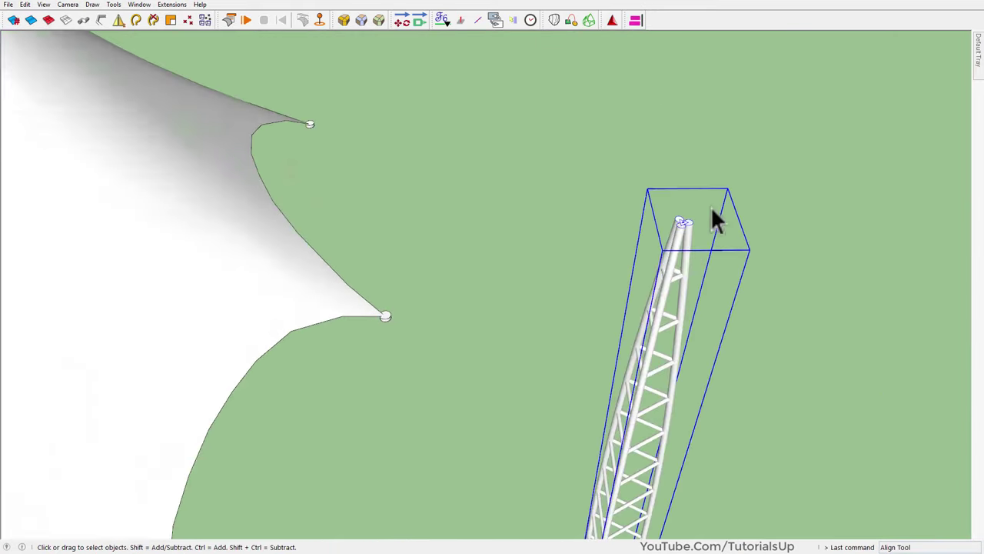
scroll(657, 239, up, 2)
click(652, 232)
scroll(654, 233, down, 3)
scroll(413, 241, down, 2)
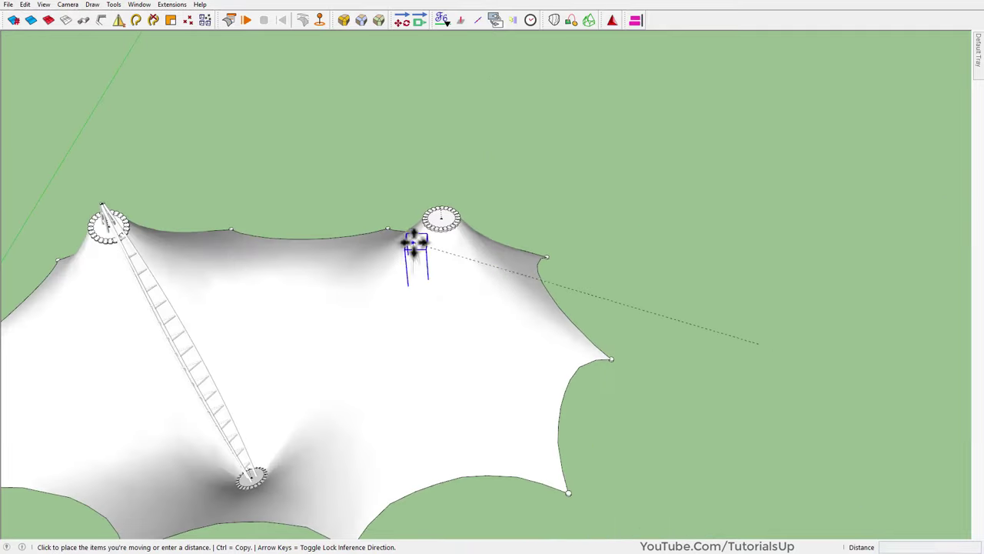
scroll(415, 241, up, 5)
click(501, 219)
scroll(501, 219, down, 4)
key(f)
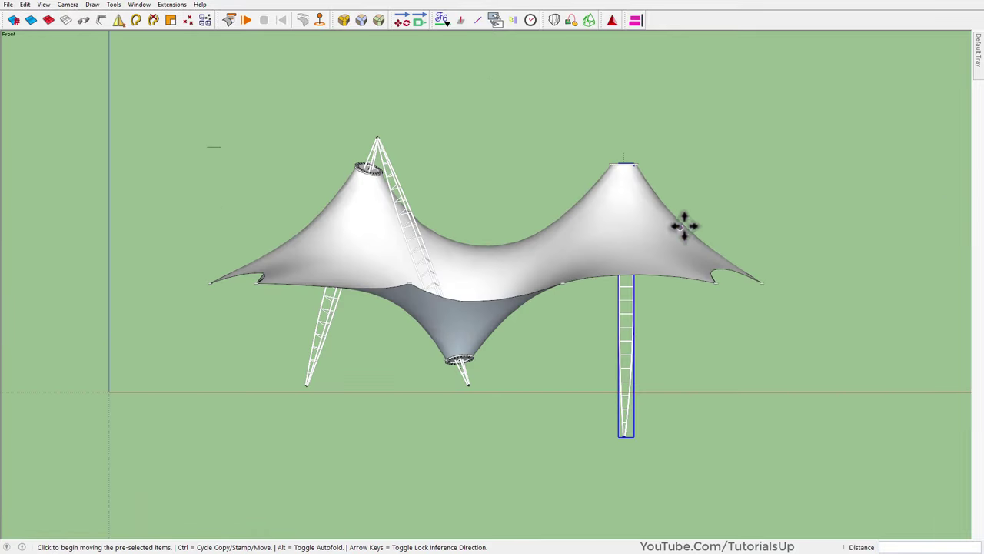
click(775, 312)
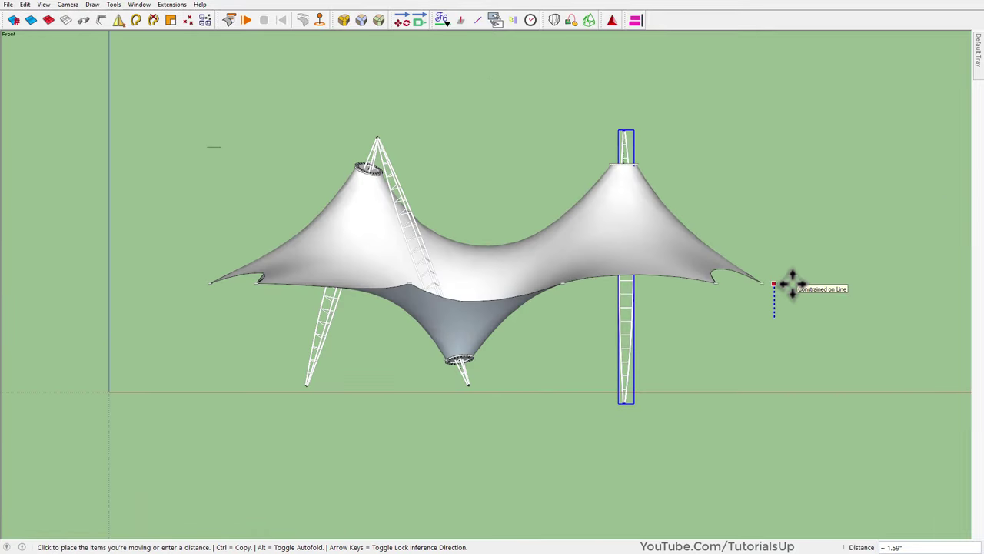
click(792, 287)
Scale the right mast so its base reaches the ground
mouse_move(635, 424)
middle_down()
mouse_move(593, 374)
mouse_move(684, 423)
middle_up()
key(s)
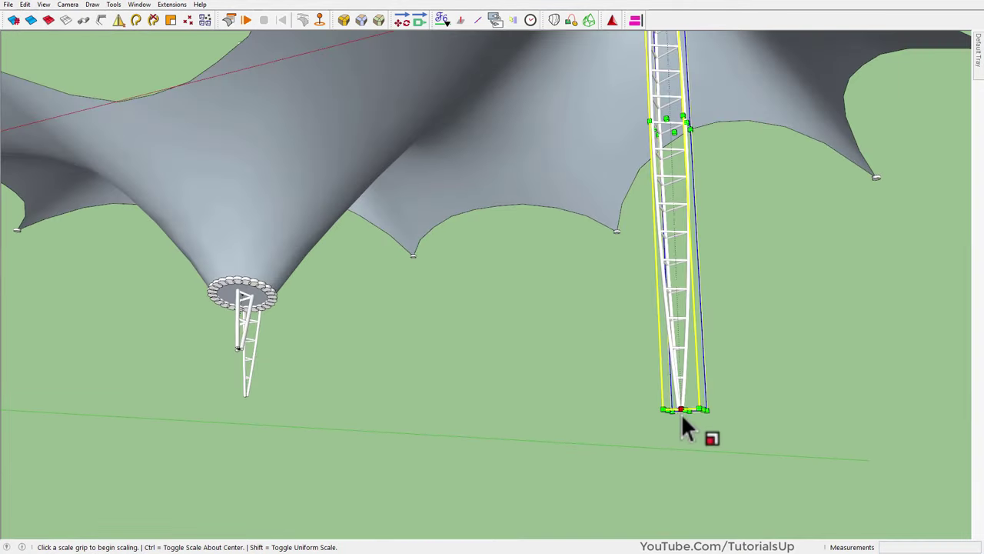
click(678, 410)
key(f)
scroll(666, 428, up, 3)
scroll(696, 446, up, 2)
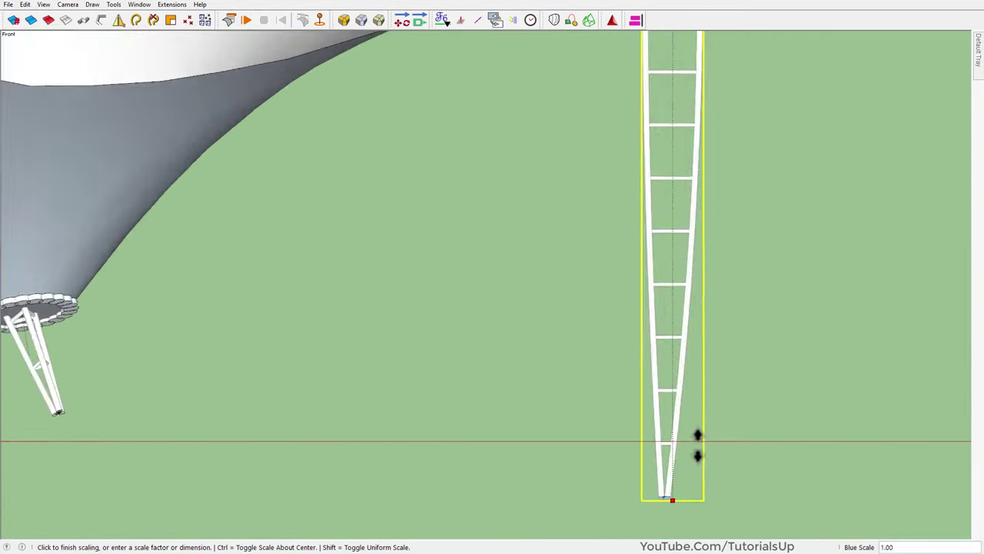
scroll(859, 369, down, 3)
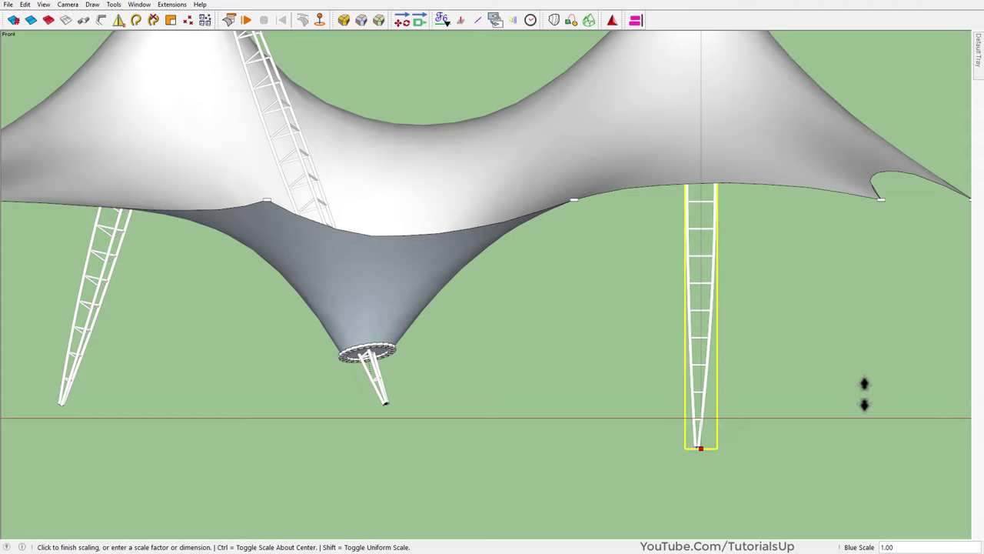
click(863, 397)
Check the mast base from several angles, deselect it, and fit the tent in view
mouse_move(863, 398)
middle_down()
mouse_move(607, 397)
mouse_move(748, 469)
mouse_move(799, 454)
middle_up()
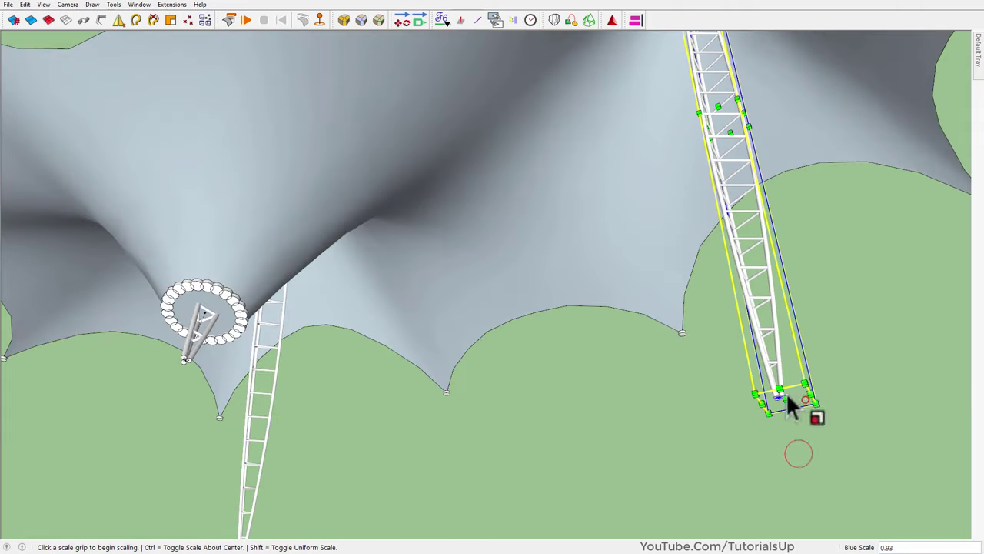
key(f)
scroll(636, 430, up, 3)
scroll(636, 430, up, 2)
middle_drag(653, 402, 532, 308)
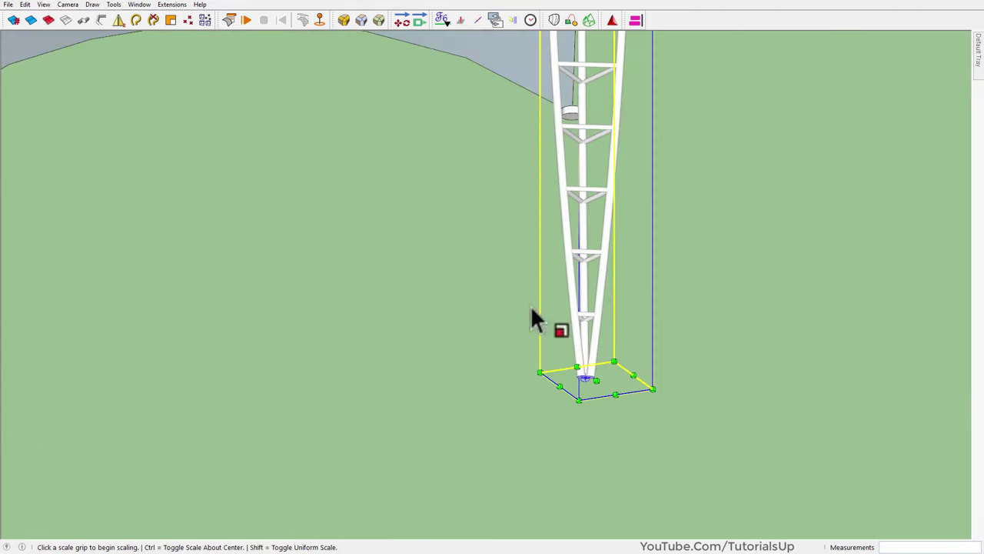
key(f)
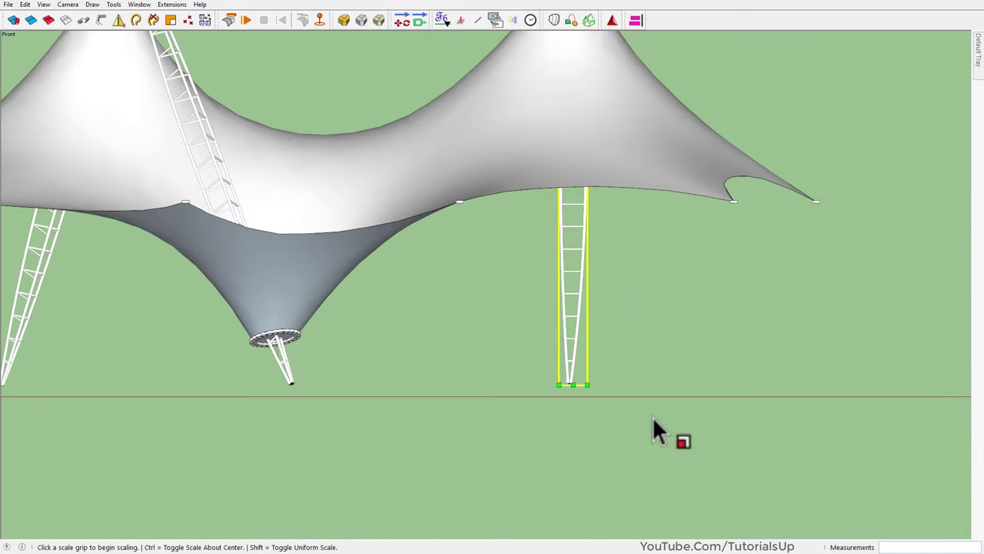
key(space)
click(655, 419)
key(shift+z)
scroll(645, 199, up, 3)
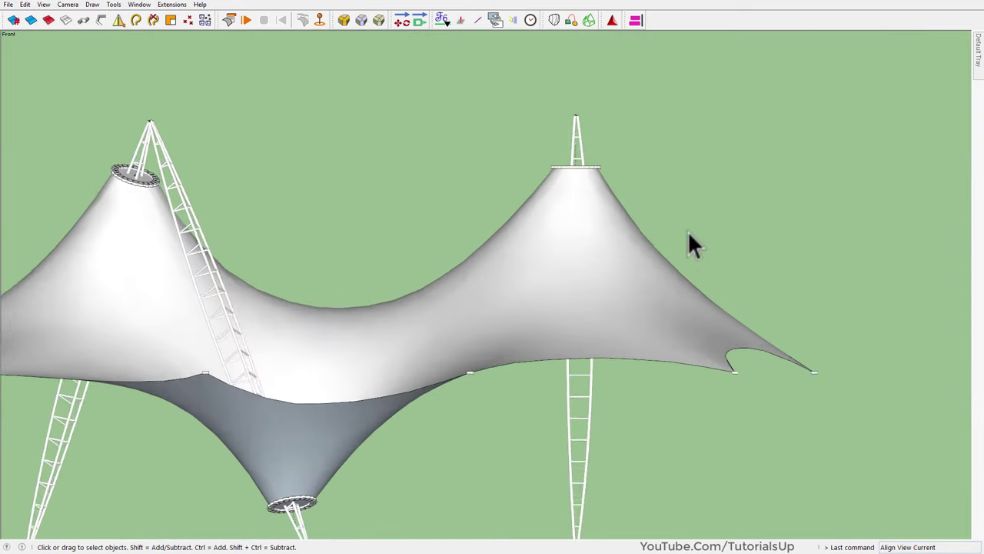
scroll(618, 191, up, 2)
middle_drag(618, 190, 589, 269)
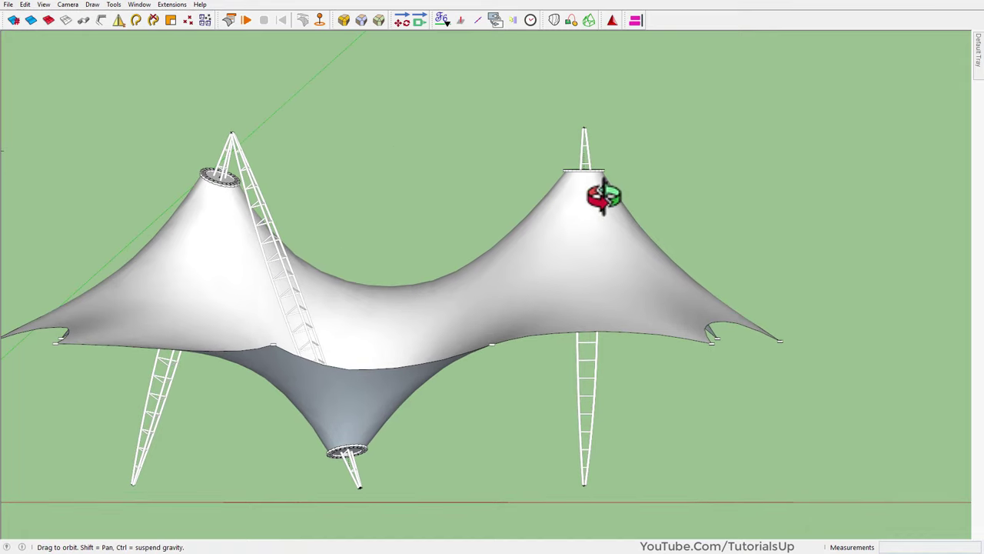
key(t)
scroll(680, 400, up, 4)
scroll(539, 257, down, 3)
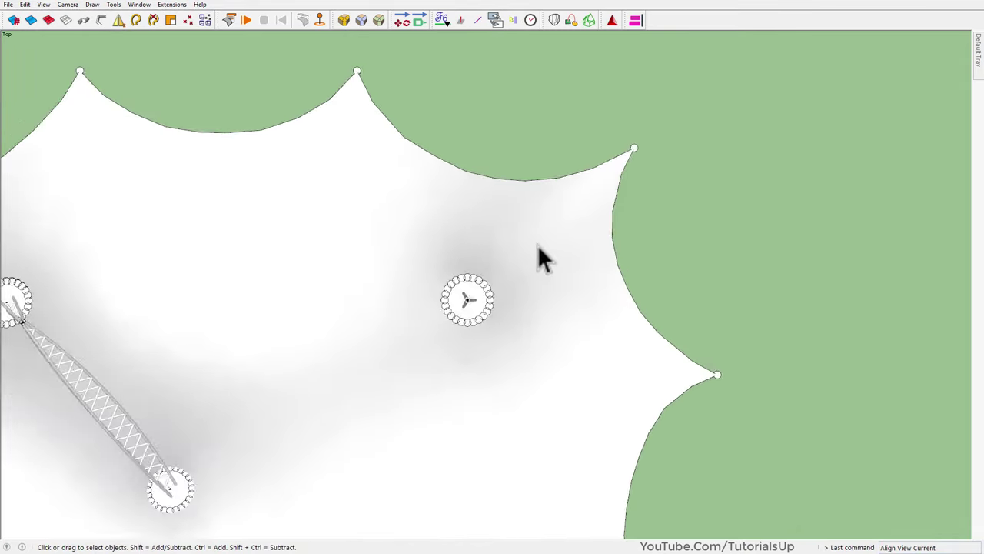
scroll(536, 224, up, 3)
scroll(652, 345, down, 4)
mouse_move(653, 346)
middle_down()
mouse_move(735, 73)
mouse_move(648, 213)
mouse_move(898, 128)
mouse_move(808, 158)
mouse_move(746, 156)
middle_up()
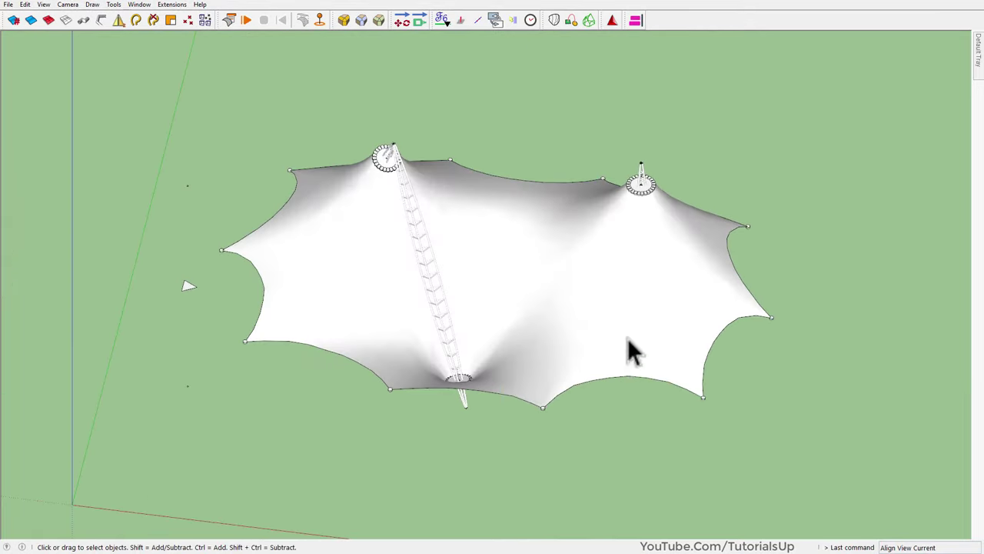
middle_drag(212, 332, 571, 281)
double_click(365, 266)
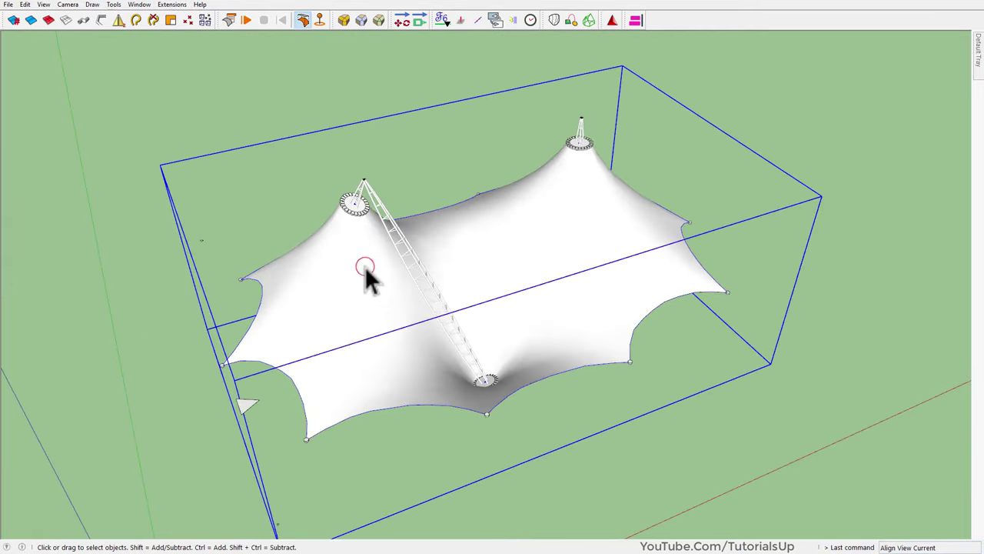
mouse_move(365, 266)
middle_down()
mouse_move(333, 295)
mouse_move(292, 232)
middle_up()
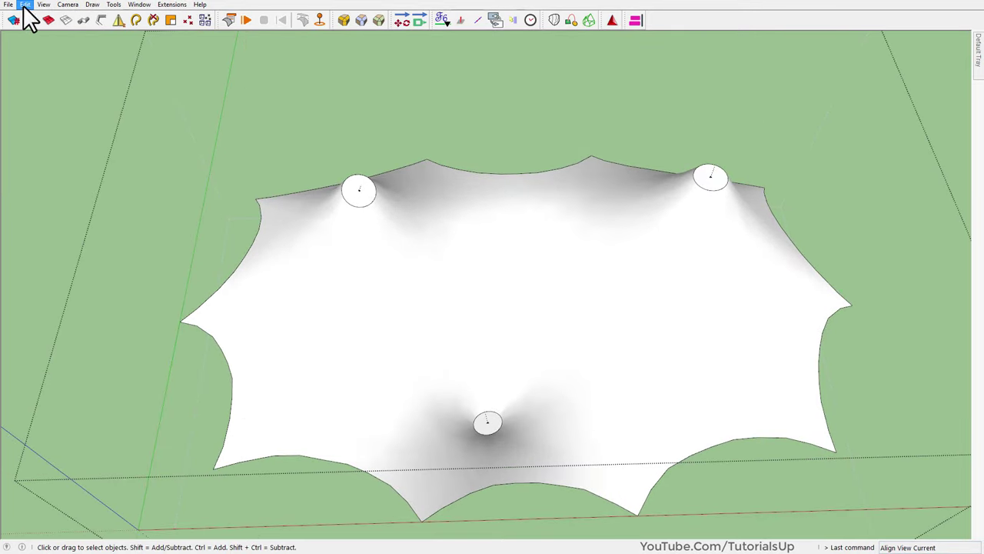
scroll(347, 204, up, 3)
middle_drag(377, 194, 418, 159)
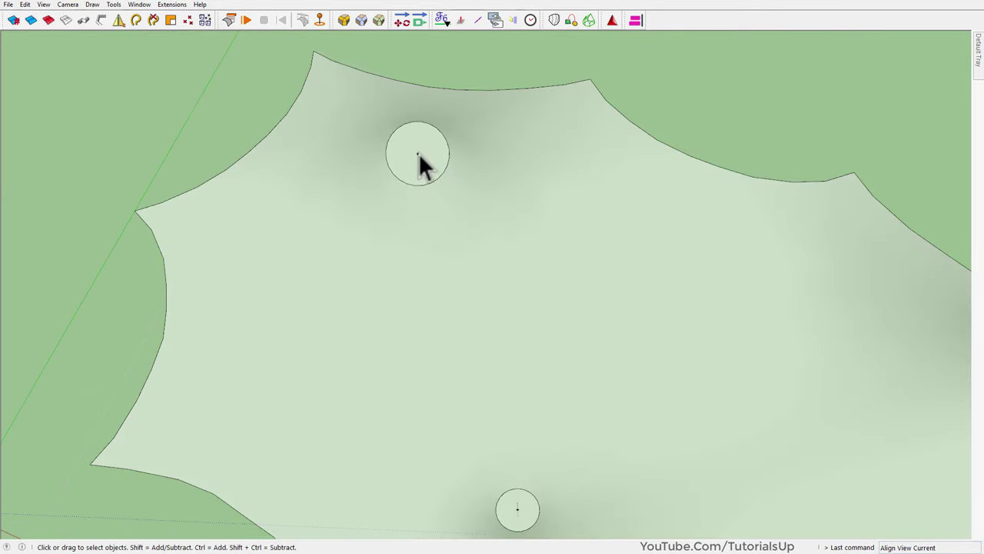
scroll(523, 451, down, 3)
scroll(417, 357, up, 5)
middle_drag(417, 358, 421, 434)
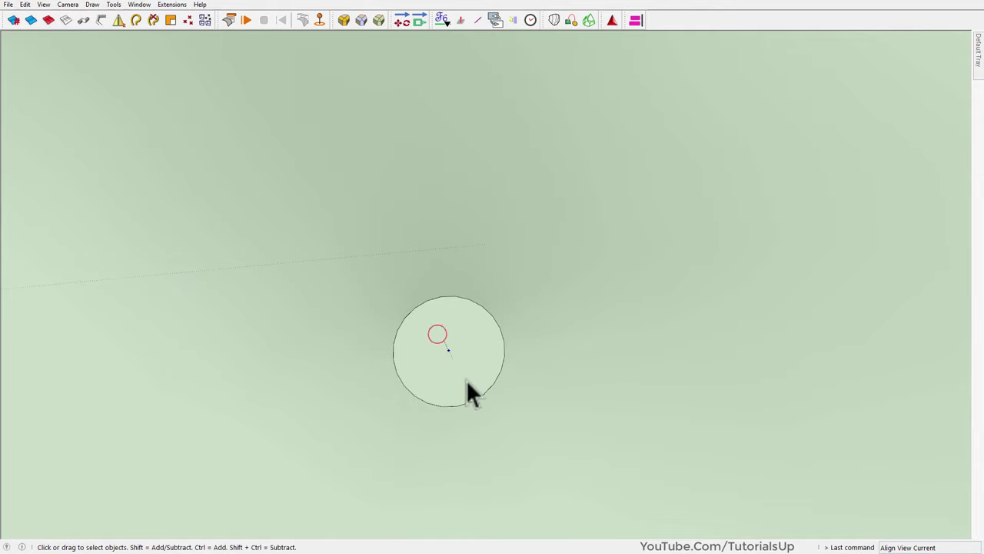
scroll(467, 382, down, 3)
scroll(248, 357, up, 2)
scroll(281, 341, down, 3)
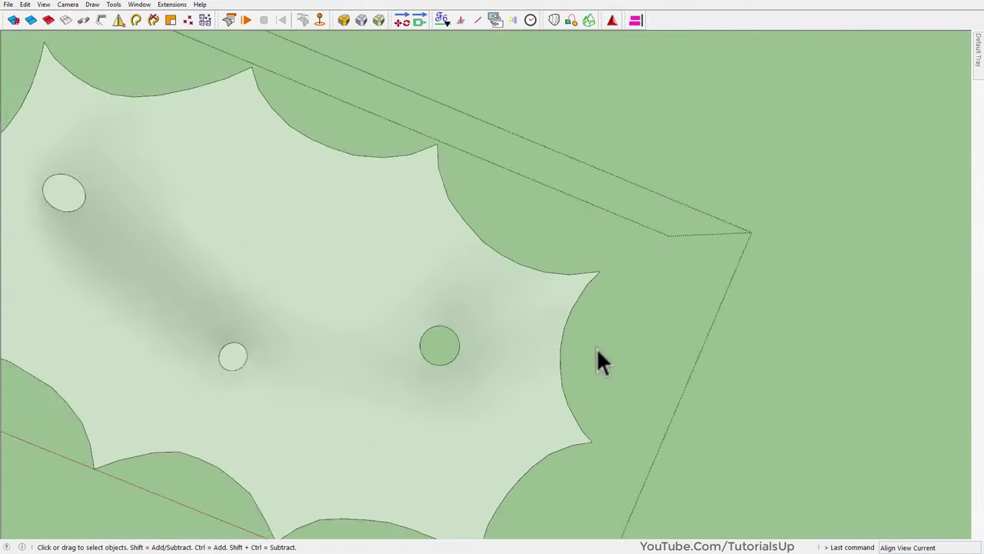
scroll(271, 363, up, 3)
scroll(242, 202, down, 3)
middle_drag(242, 201, 579, 256)
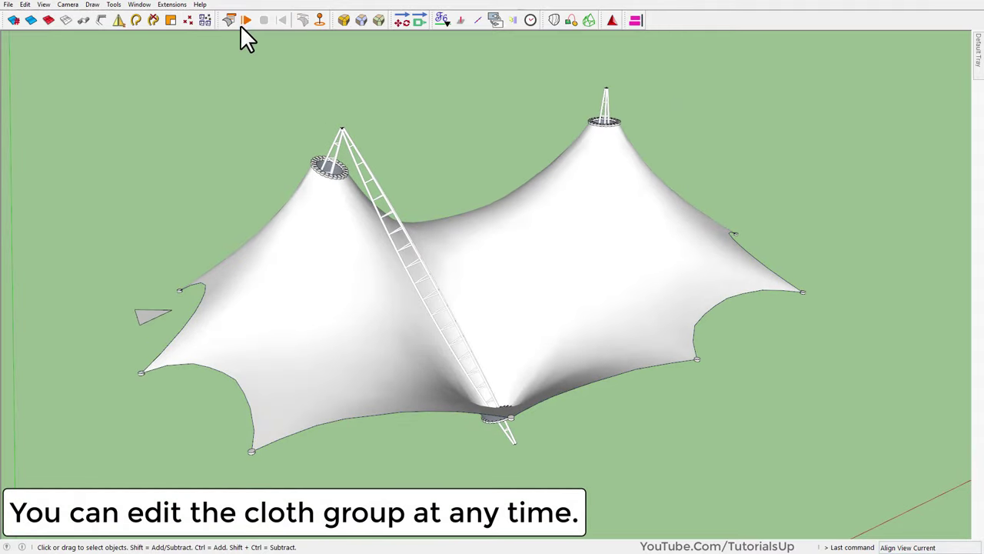
Run the cloth simulation, shift the left peak mast and ring, then reset the fabric
click(243, 20)
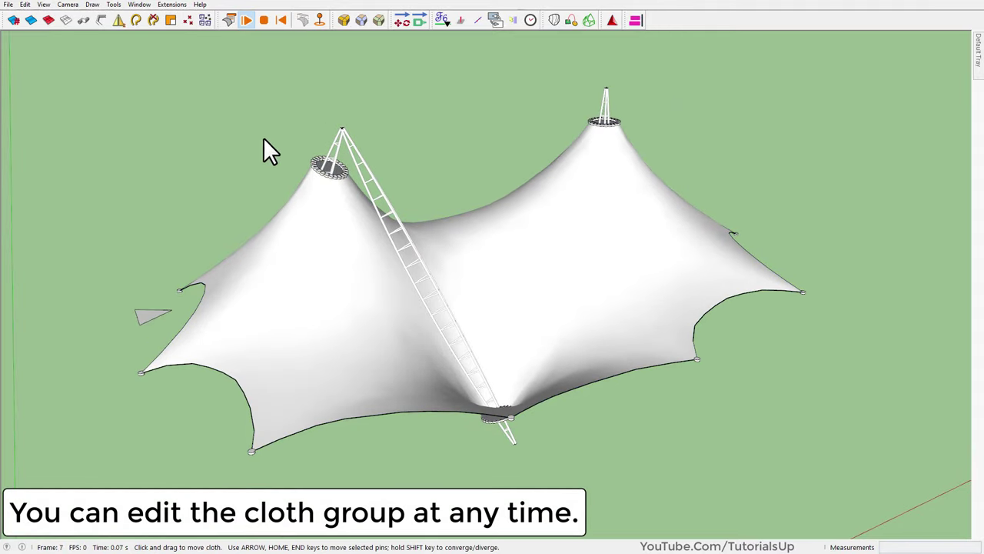
drag(275, 137, 375, 219)
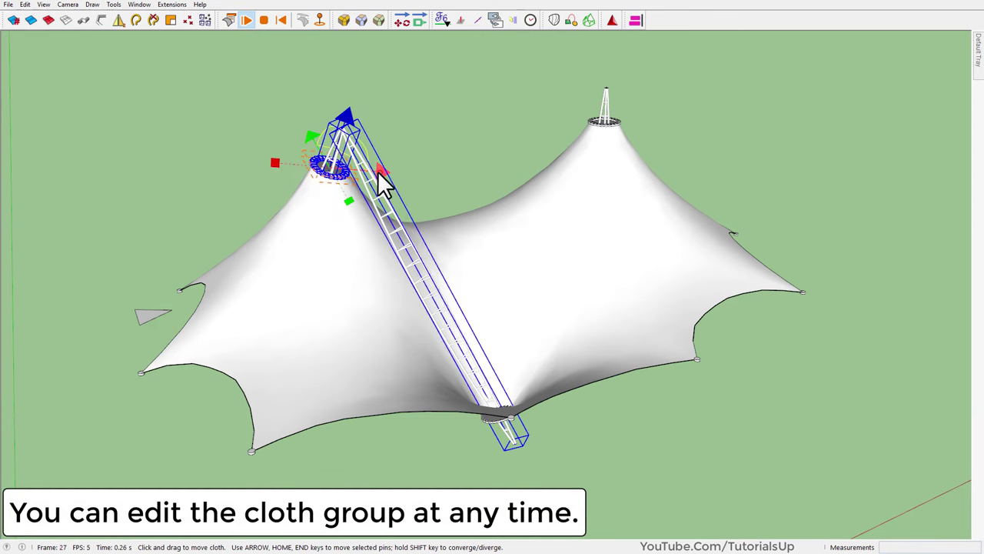
drag(382, 183, 350, 185)
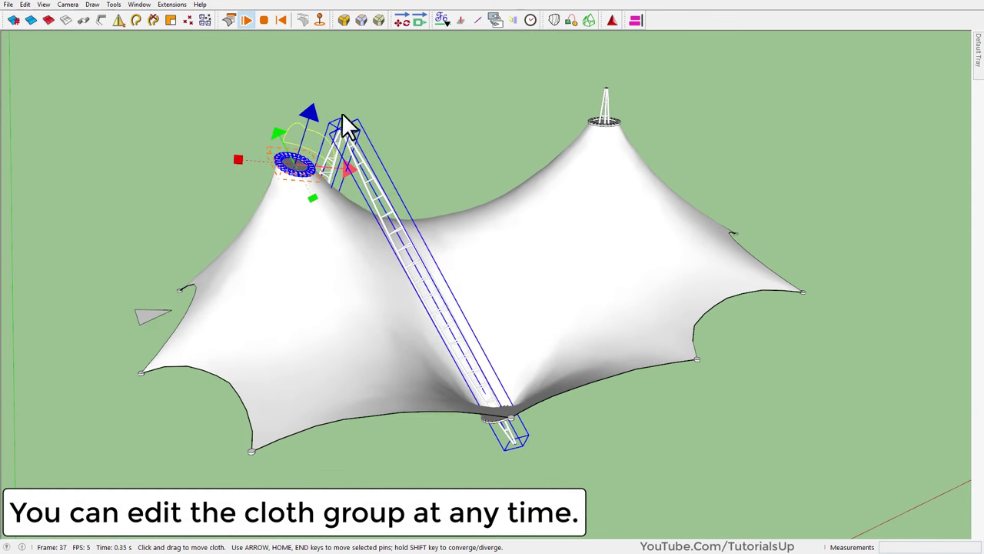
click(282, 21)
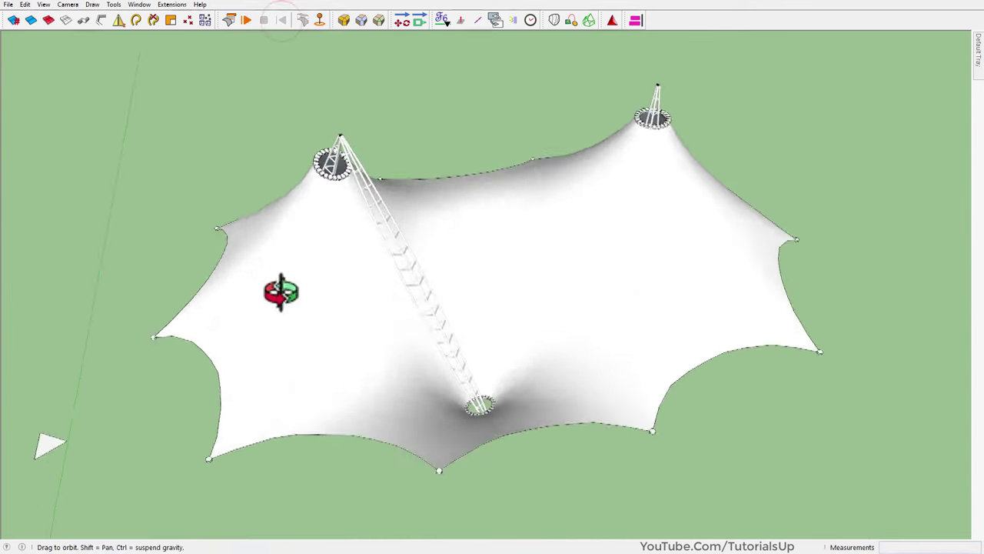
middle_drag(270, 289, 700, 181)
mouse_move(715, 128)
mouse_down()
mouse_move(738, 130)
mouse_move(530, 59)
mouse_up()
click(281, 21)
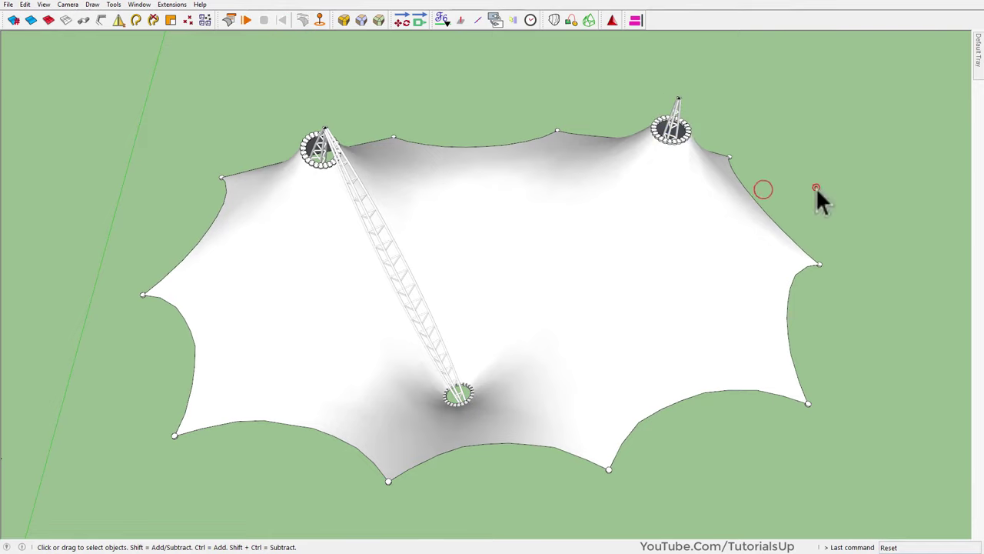
Orbit and zoom around the tent to inspect the draped fabric
mouse_move(819, 192)
middle_down()
mouse_move(567, 281)
mouse_move(546, 246)
middle_up()
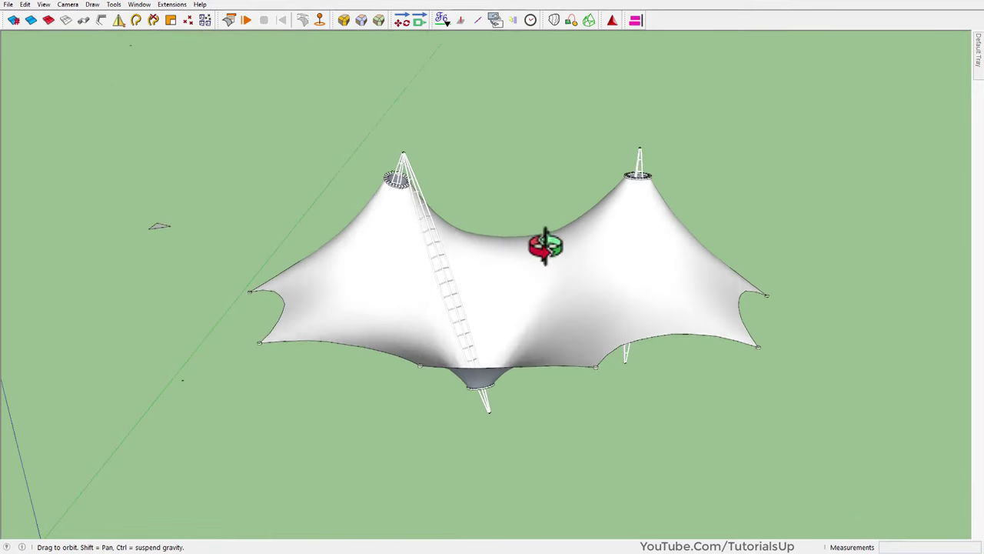
scroll(586, 387, up, 3)
scroll(575, 377, up, 3)
scroll(576, 379, up, 4)
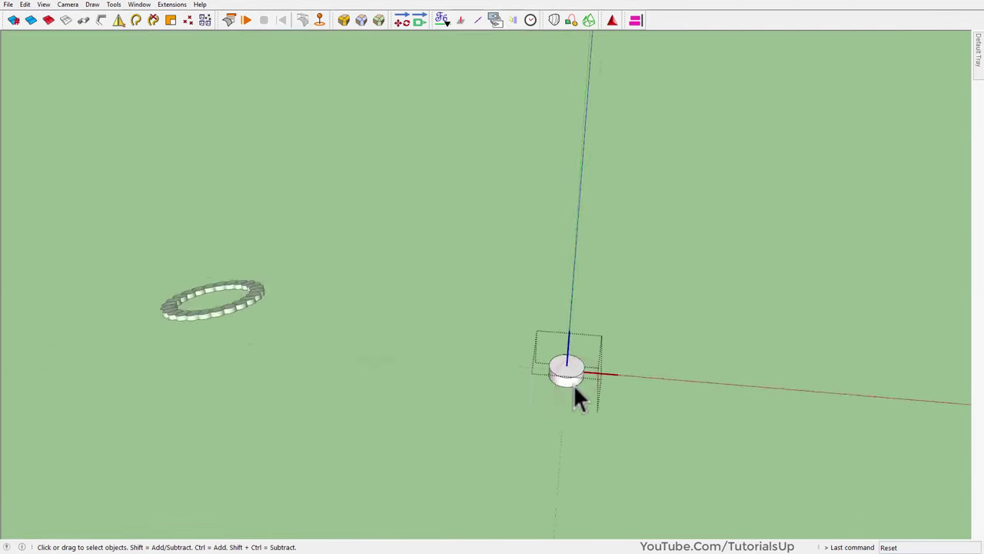
scroll(444, 216, down, 6)
scroll(369, 111, up, 4)
scroll(357, 108, down, 1)
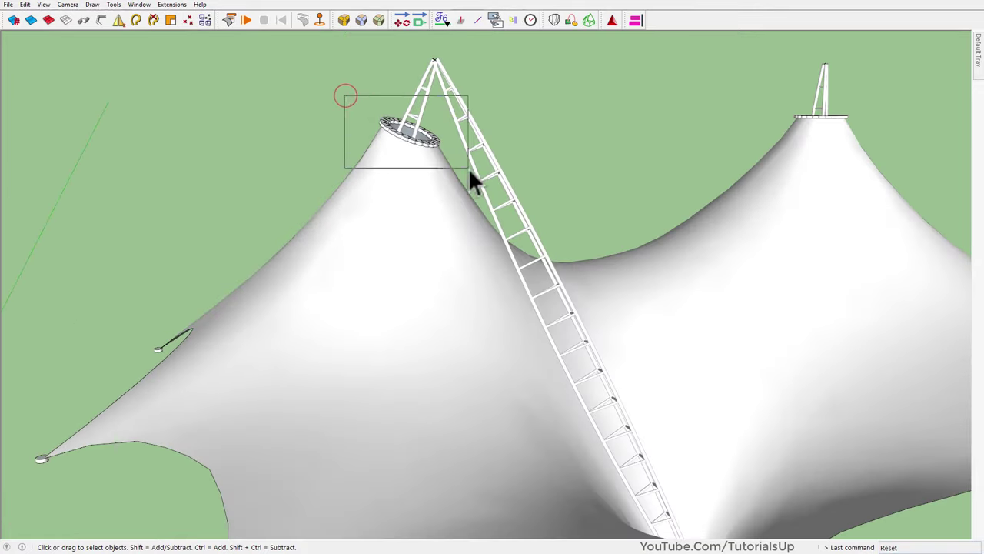
scroll(473, 180, down, 5)
scroll(501, 136, up, 4)
scroll(556, 321, down, 4)
scroll(443, 338, down, 2)
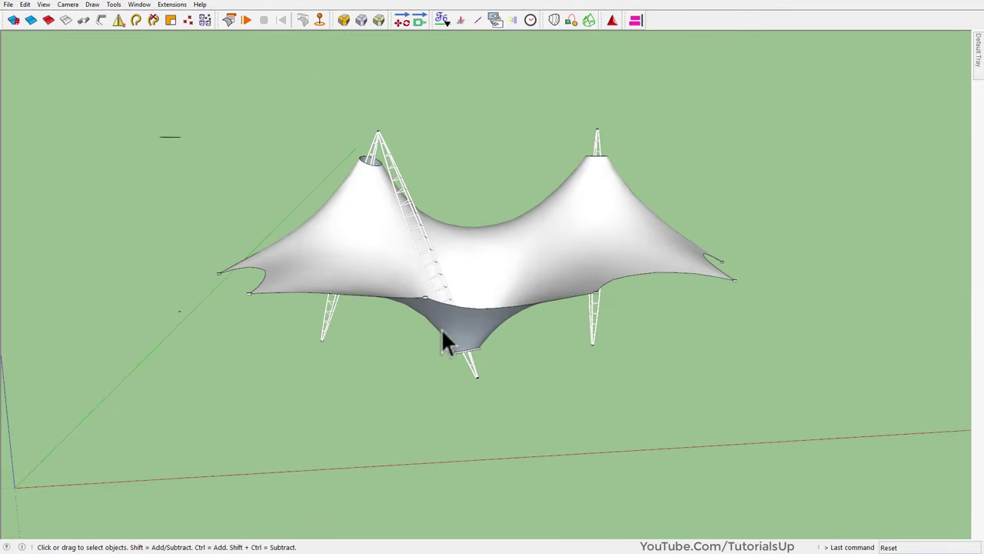
scroll(619, 362, up, 3)
scroll(609, 363, up, 3)
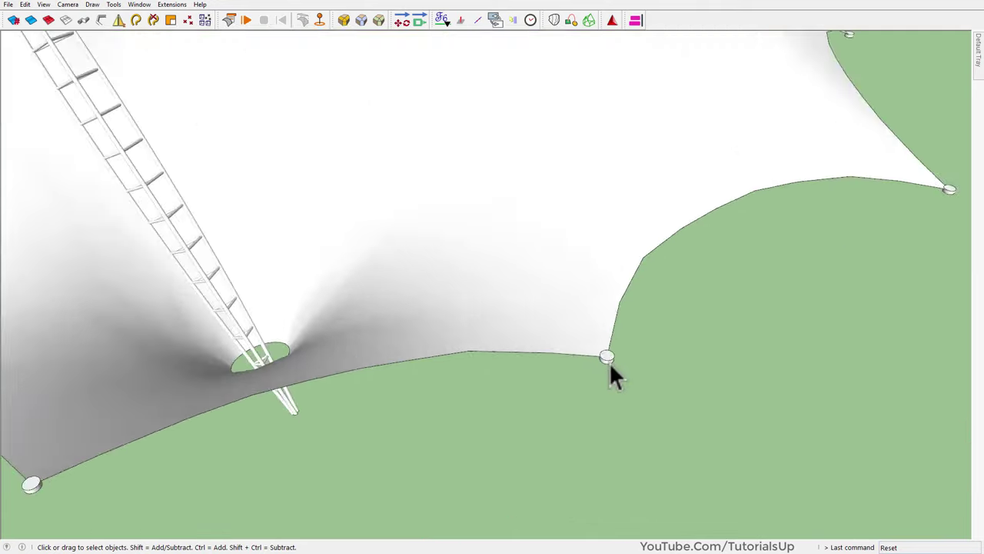
scroll(609, 363, up, 3)
Use Push/Pull on the perimeter posts in front view, then orbit to a post top
scroll(609, 363, up, 2)
key(p)
key(1)
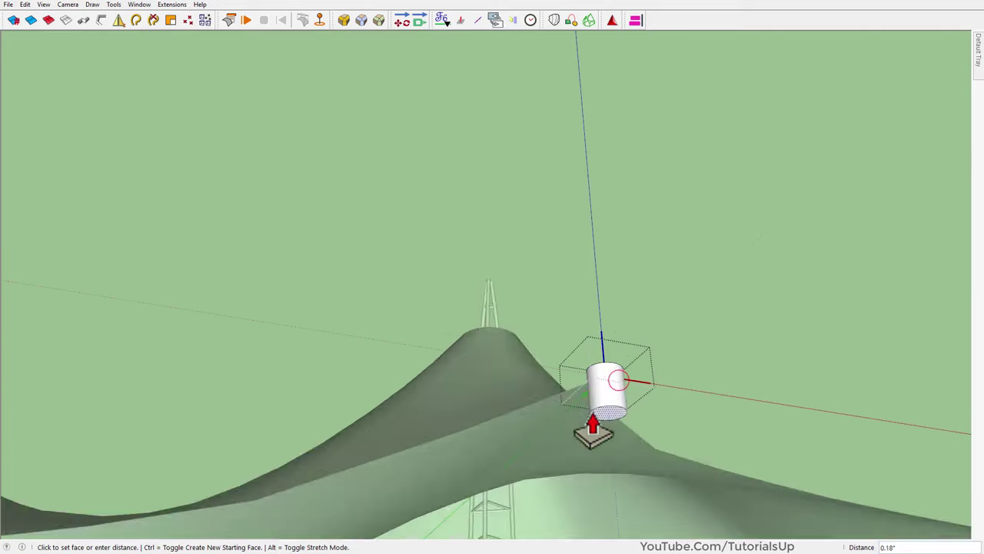
scroll(523, 428, up, 3)
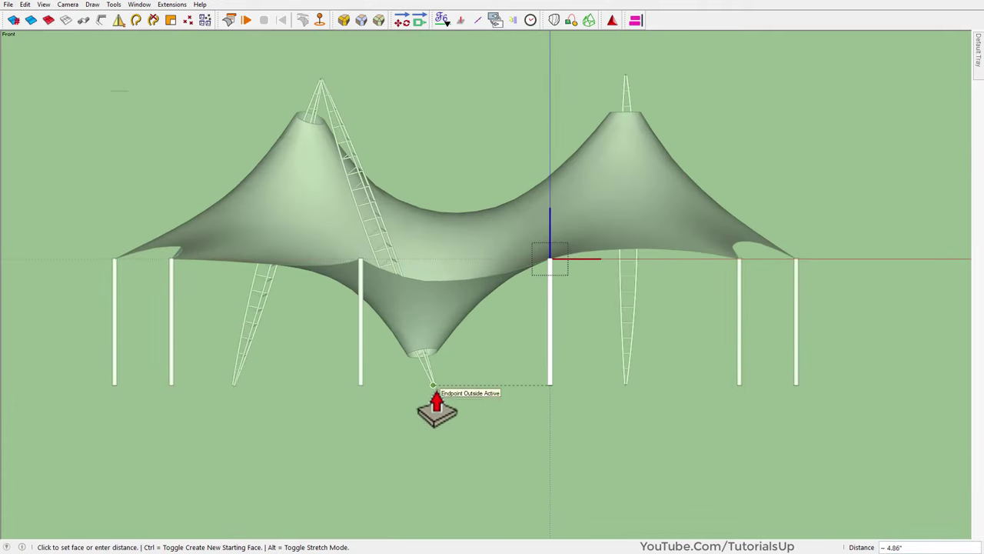
scroll(589, 347, down, 2)
middle_drag(589, 347, 440, 440)
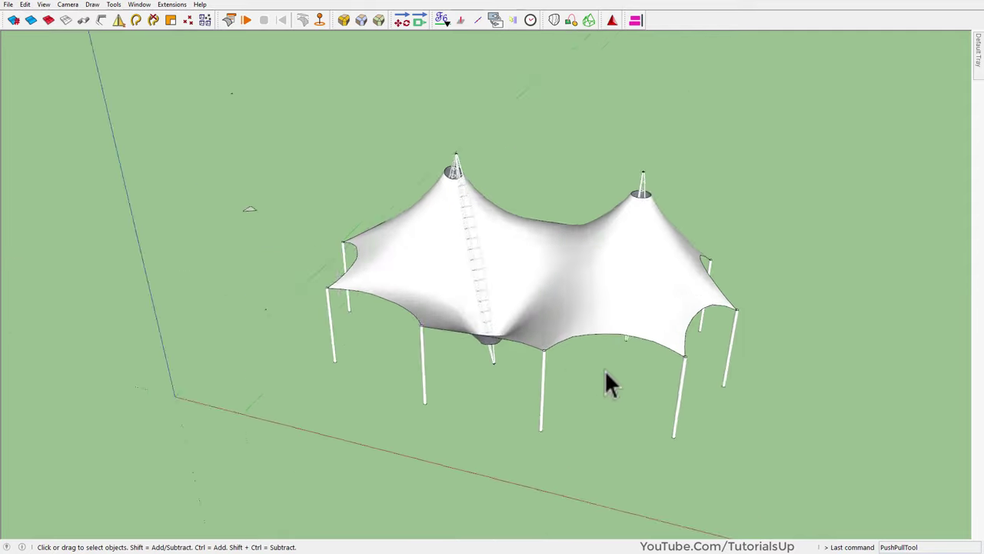
scroll(285, 296, down, 3)
scroll(533, 339, up, 3)
mouse_move(534, 340)
middle_down()
mouse_move(923, 149)
mouse_move(720, 339)
middle_up()
scroll(720, 339, down, 3)
middle_drag(648, 371, 773, 270)
scroll(393, 387, up, 5)
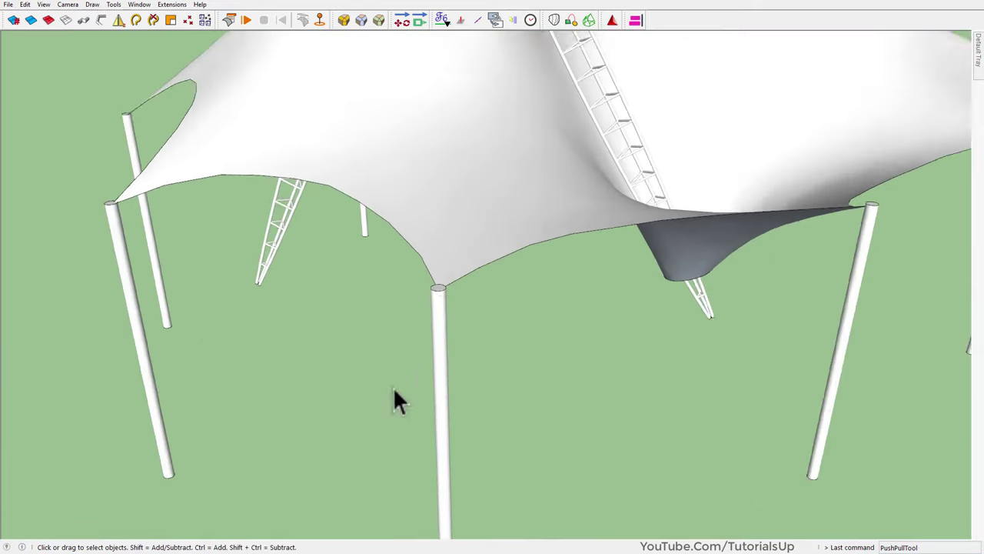
scroll(446, 293, up, 3)
middle_drag(445, 293, 259, 384)
Round the post's top edge into a dome with RoundCorner and adjust edge softening
click(431, 264)
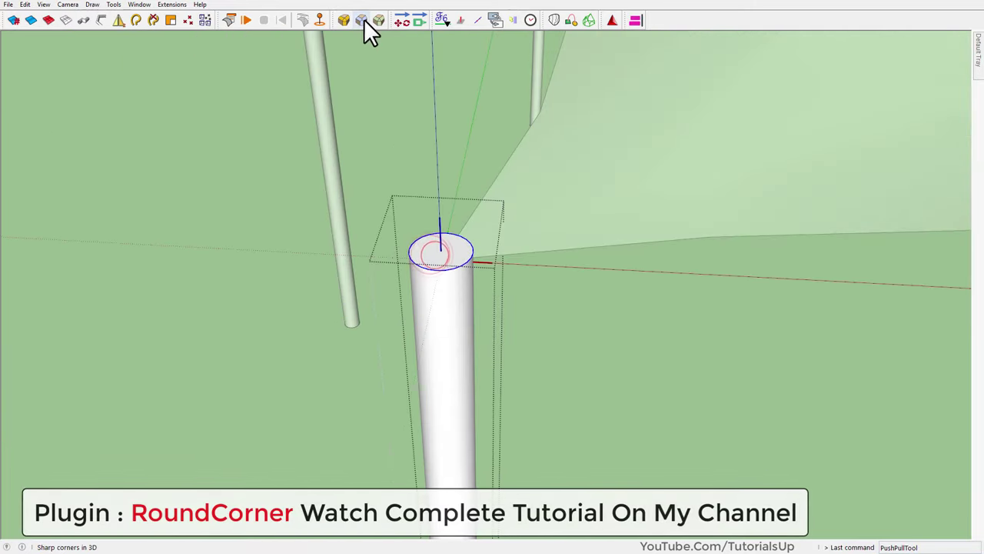
click(343, 19)
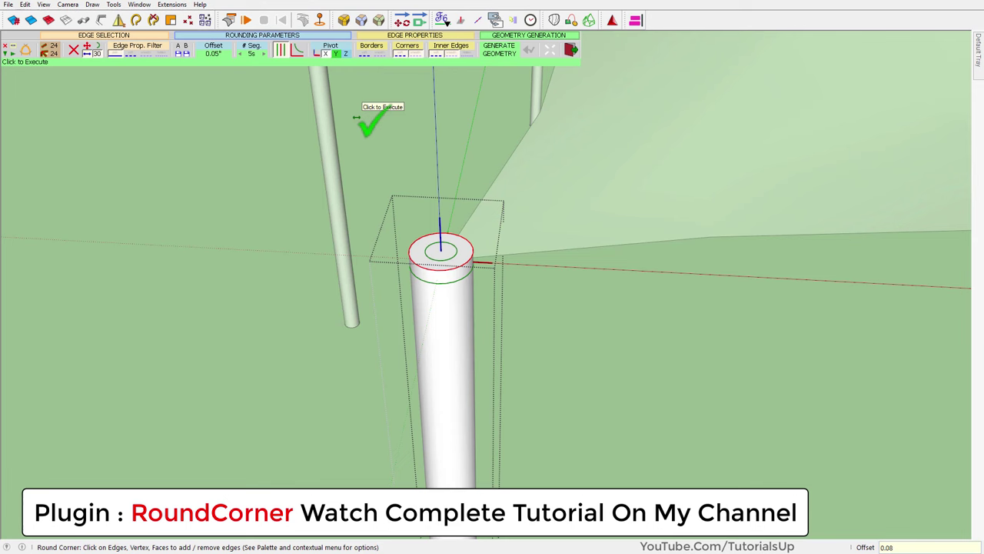
click(368, 123)
scroll(450, 309, down, 2)
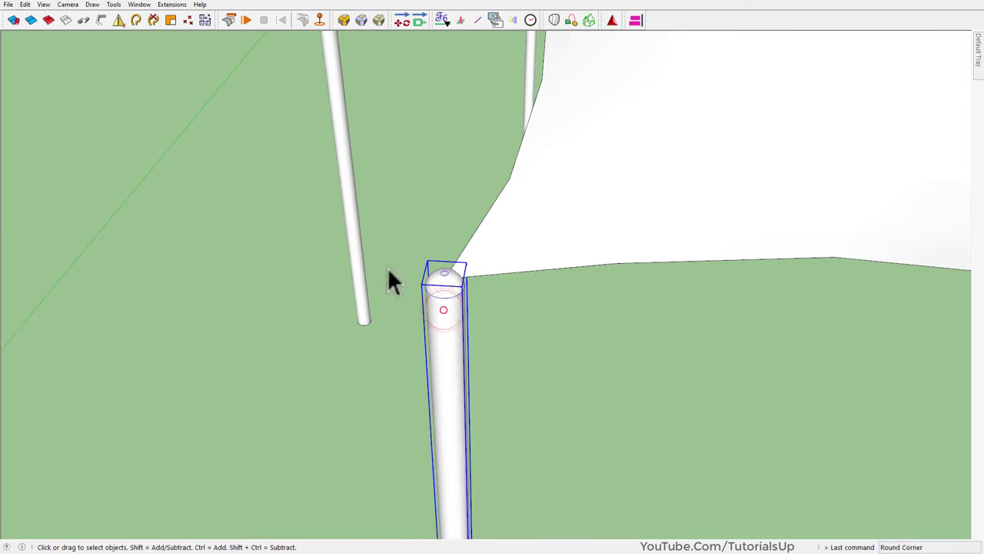
click(21, 19)
click(350, 165)
Draw a circle covering the opening at the first mast's peak
scroll(259, 237, down, 5)
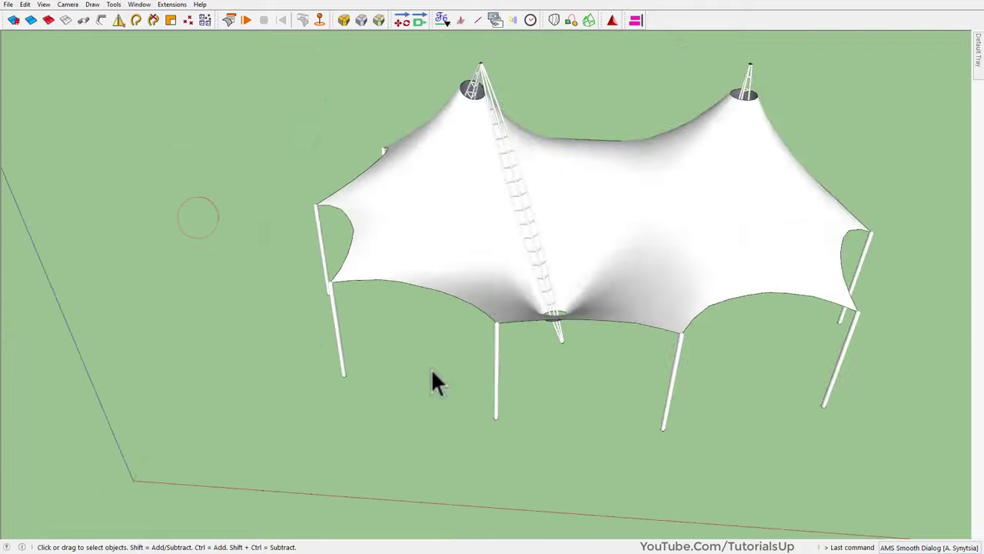
mouse_move(432, 383)
middle_down()
mouse_move(405, 158)
mouse_move(346, 334)
mouse_move(715, 366)
mouse_move(457, 117)
middle_up()
scroll(356, 321, up, 3)
scroll(392, 320, down, 4)
scroll(436, 108, up, 3)
scroll(446, 115, up, 4)
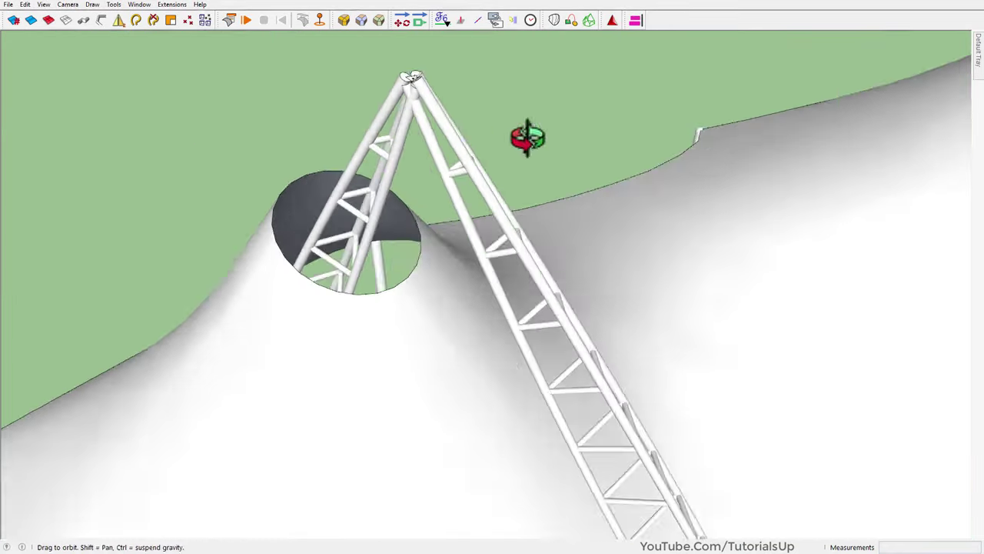
mouse_move(520, 136)
middle_down()
mouse_move(422, 278)
mouse_move(442, 291)
middle_up()
scroll(488, 237, down, 3)
scroll(497, 240, up, 3)
scroll(461, 300, down, 3)
click(477, 20)
scroll(407, 248, up, 2)
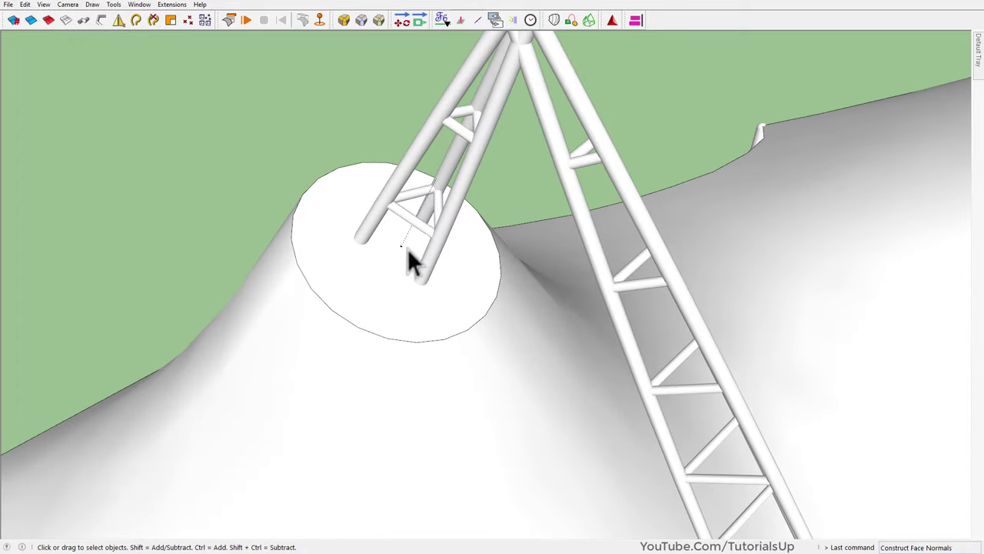
click(382, 297)
scroll(384, 301, up, 2)
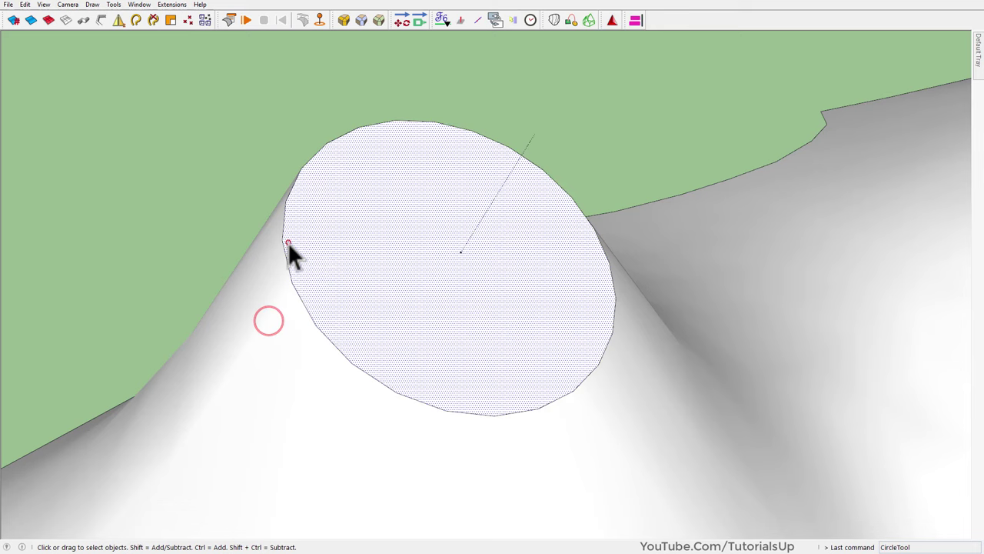
scroll(384, 287, down, 2)
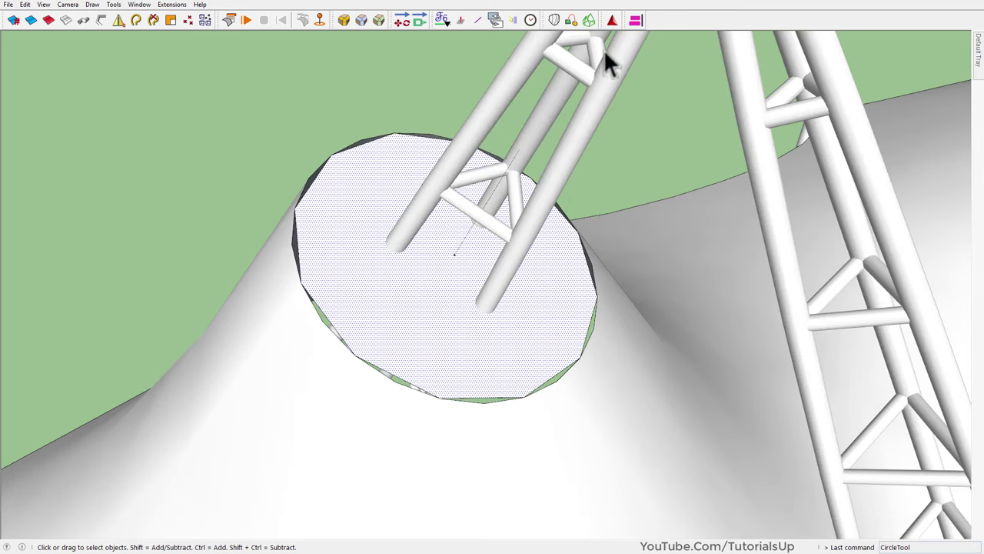
Split the circular face into radial triangles with FaceSplit
click(612, 20)
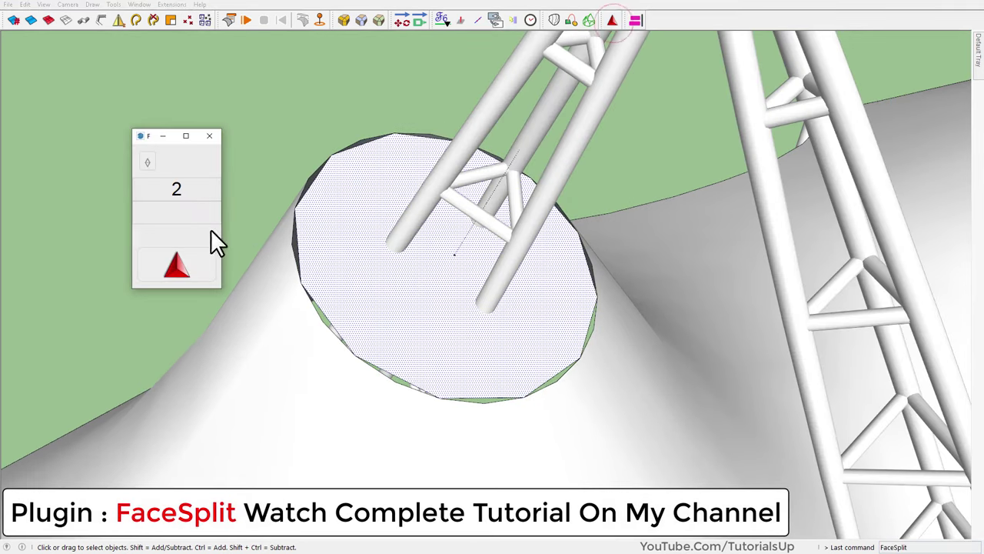
click(189, 264)
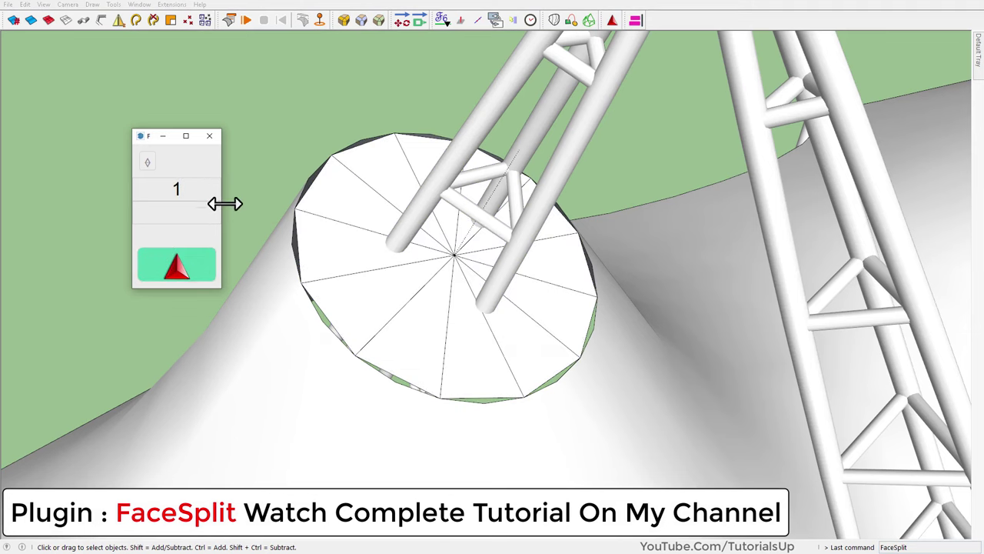
click(209, 136)
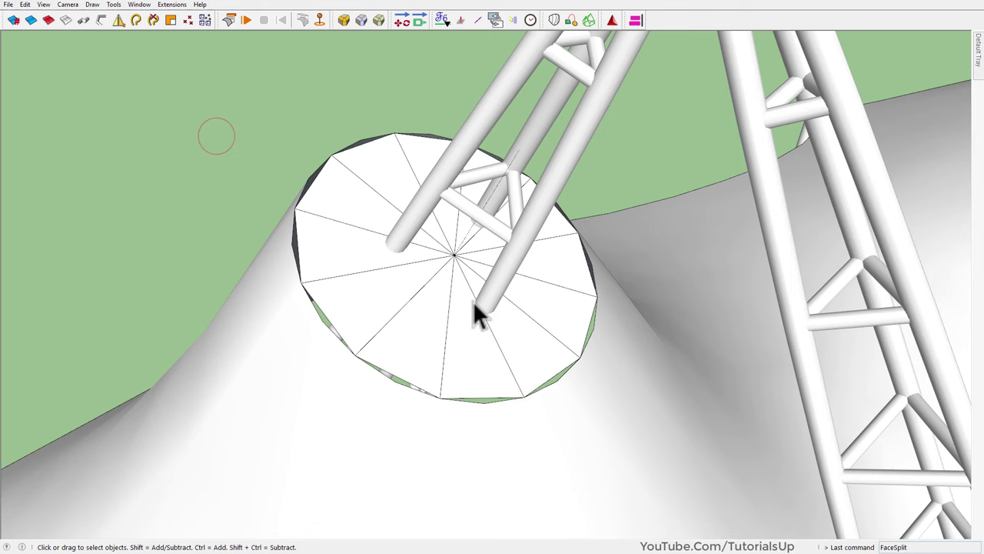
Move the cap's centre point up to the mast tip with Alt autofold, forming a cone
middle_drag(421, 310, 452, 282)
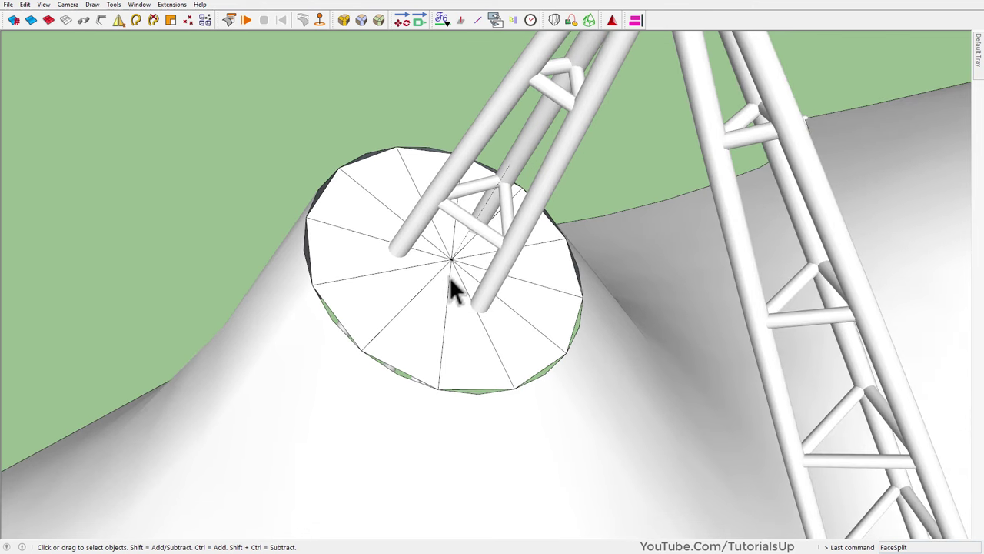
click(454, 262)
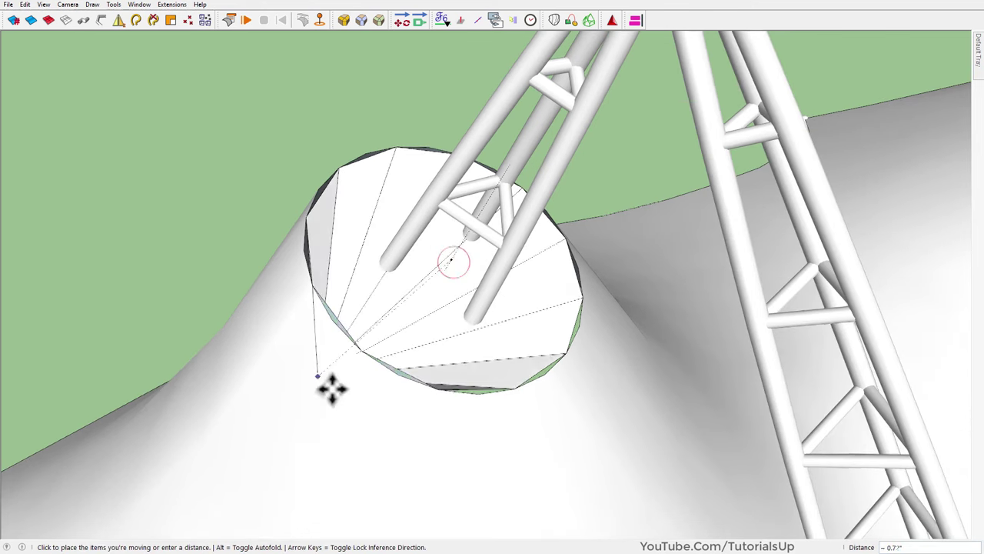
scroll(439, 279, down, 3)
key(alt)
scroll(613, 80, up, 5)
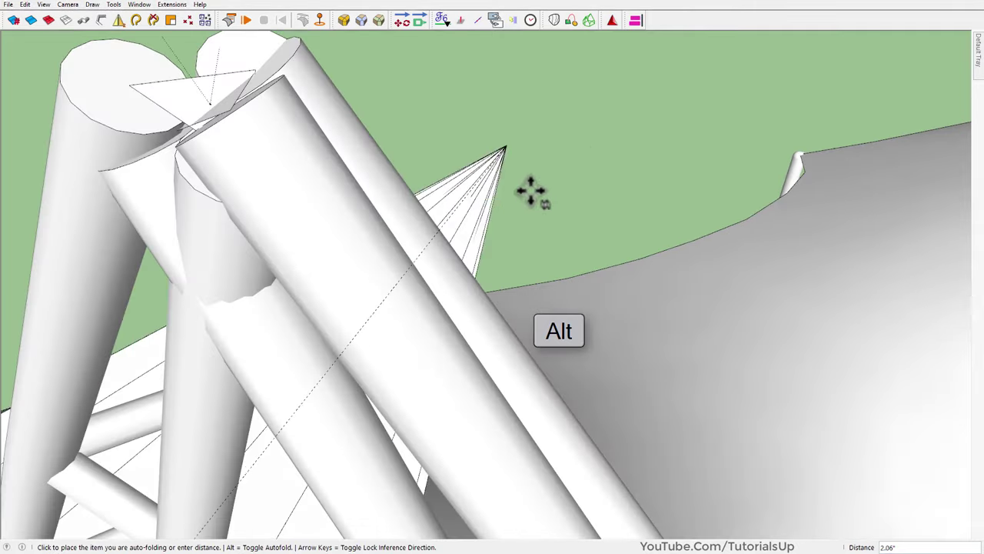
scroll(362, 154, down, 3)
scroll(376, 151, up, 2)
scroll(399, 154, up, 1)
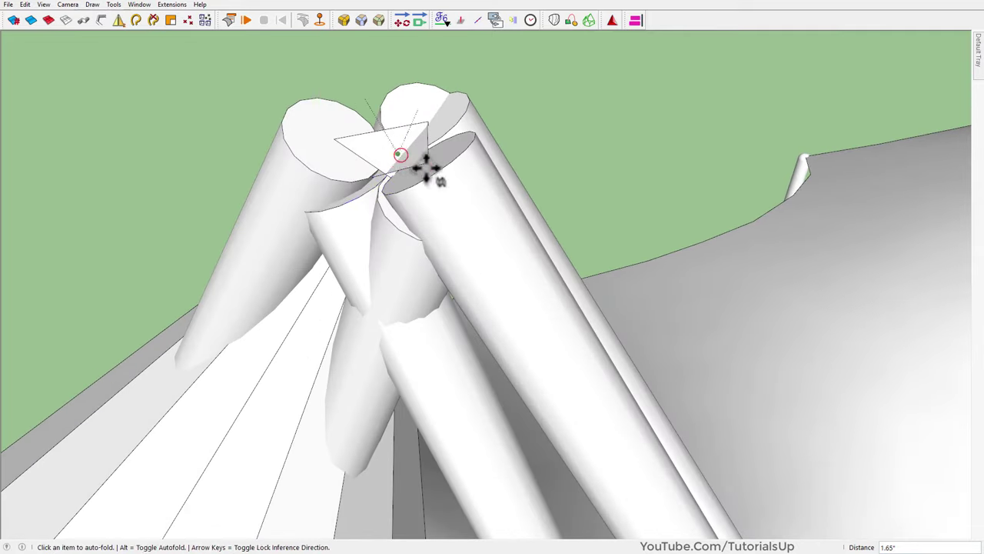
scroll(425, 167, down, 3)
click(472, 136)
key(space)
Make the new cone a group and open it for editing
scroll(384, 308, up, 2)
click(374, 359)
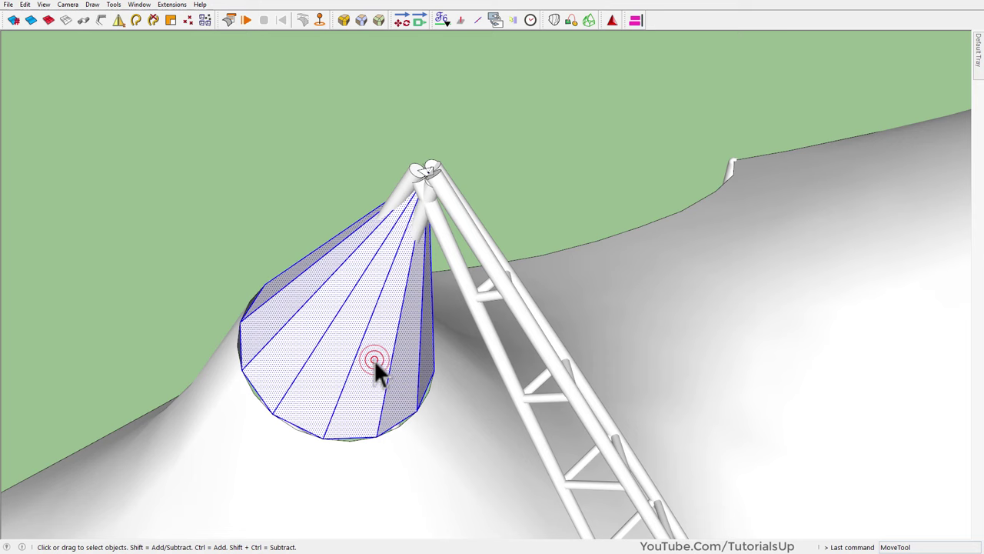
key(g)
double_click(373, 359)
Inside the cone group, select its fan of radial cable lines
mouse_move(390, 231)
middle_down()
mouse_move(299, 344)
mouse_move(325, 281)
mouse_move(402, 286)
middle_up()
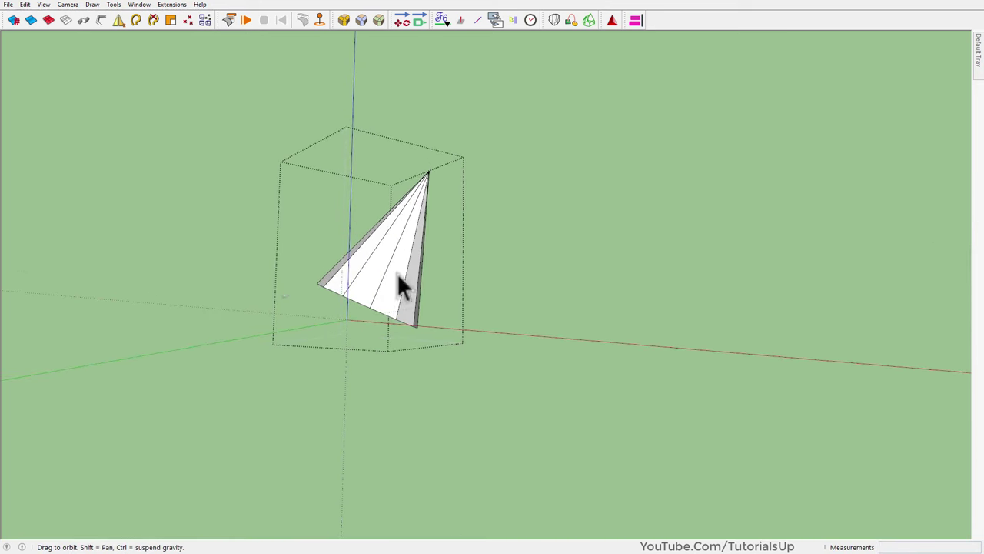
drag(550, 445, 551, 444)
mouse_move(450, 340)
middle_down()
mouse_move(385, 384)
mouse_move(392, 408)
middle_up()
mouse_move(389, 299)
middle_down()
mouse_move(417, 367)
mouse_move(392, 363)
mouse_move(339, 281)
middle_up()
double_click(339, 276)
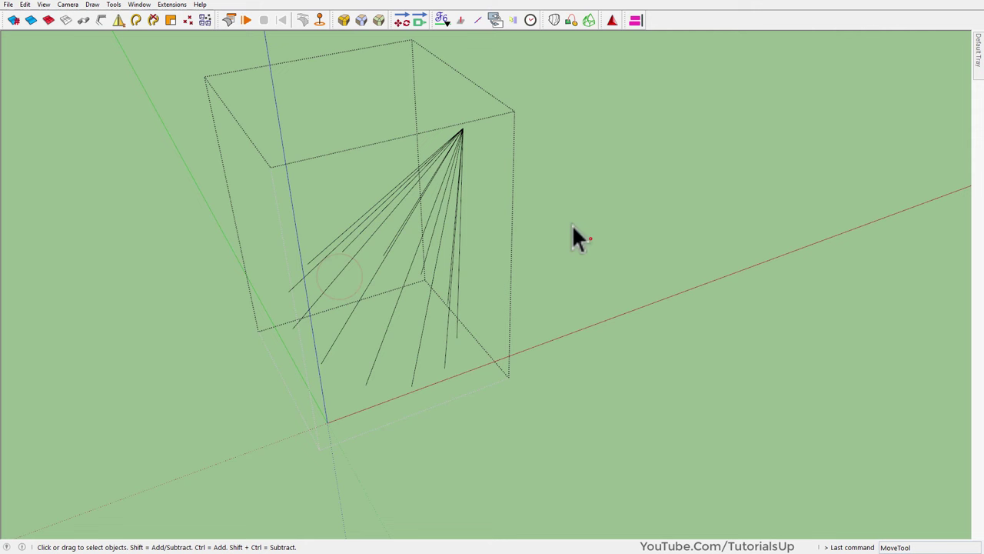
drag(591, 238, 307, 148)
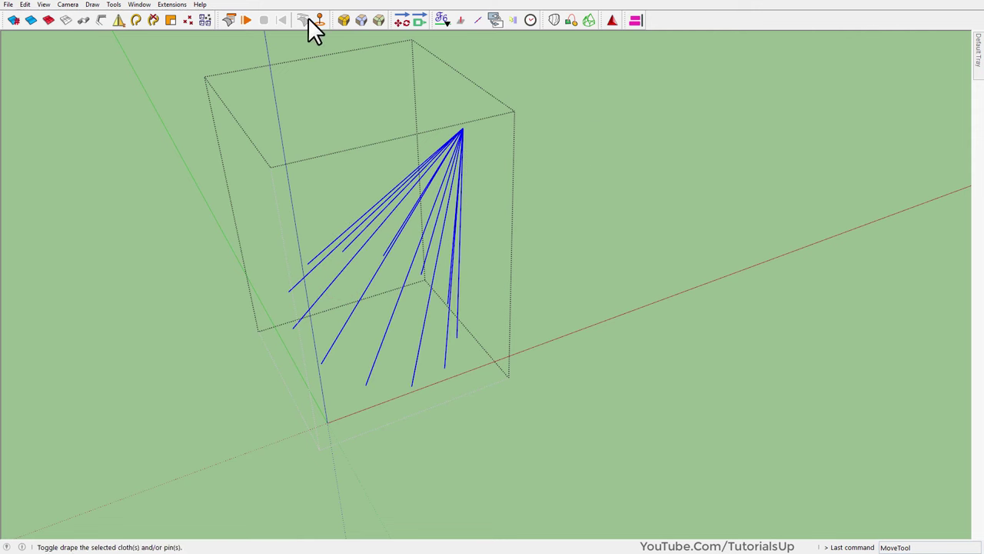
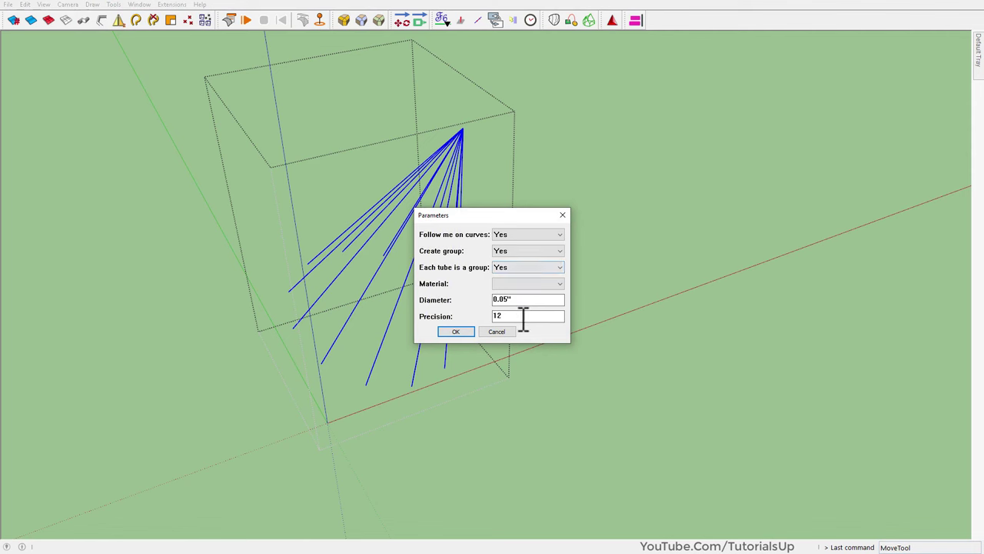
Convert the selected cable lines into 0.05" tubes, then the cone-top cables into 0.03" tubes
click(458, 331)
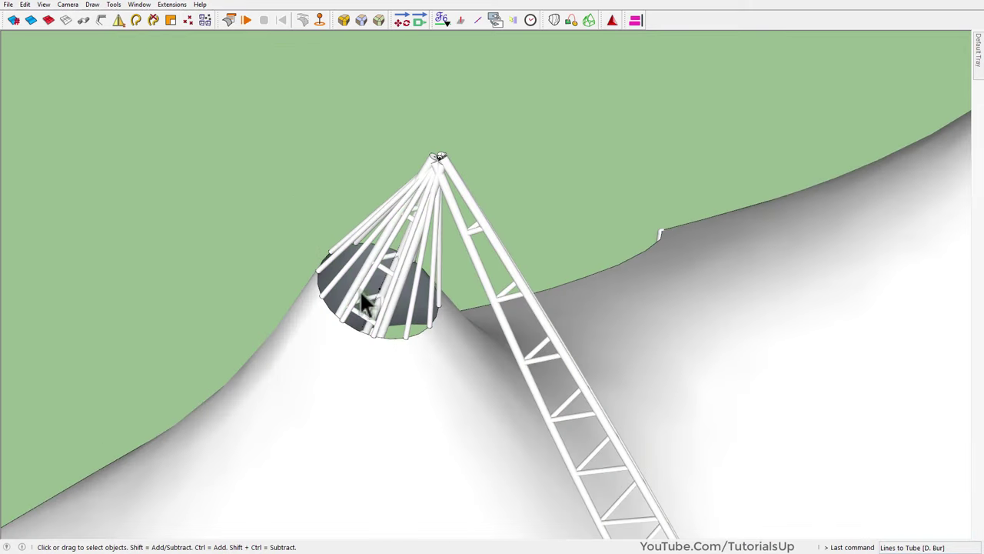
mouse_move(396, 265)
middle_down()
mouse_move(400, 303)
mouse_move(667, 110)
mouse_move(338, 335)
mouse_move(367, 341)
middle_up()
click(382, 267)
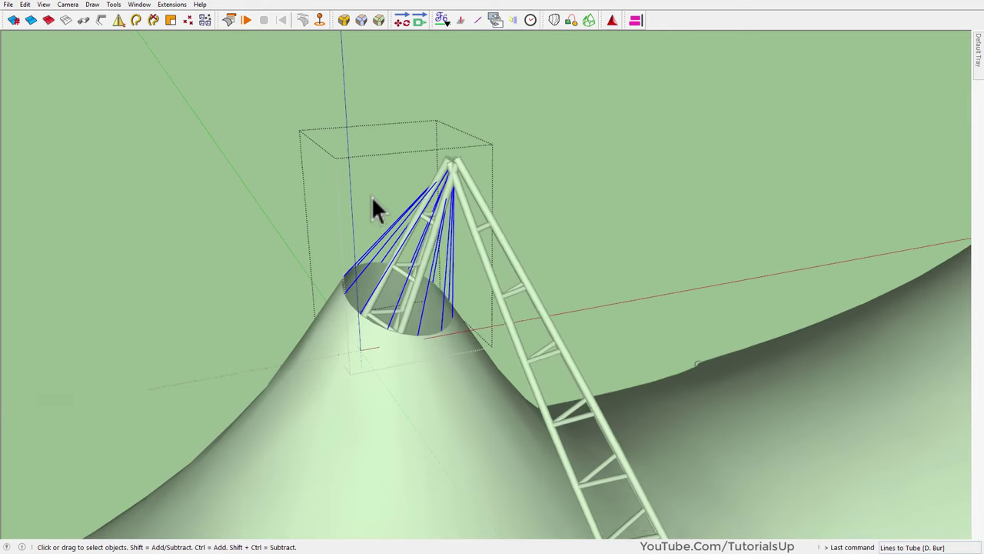
click(100, 20)
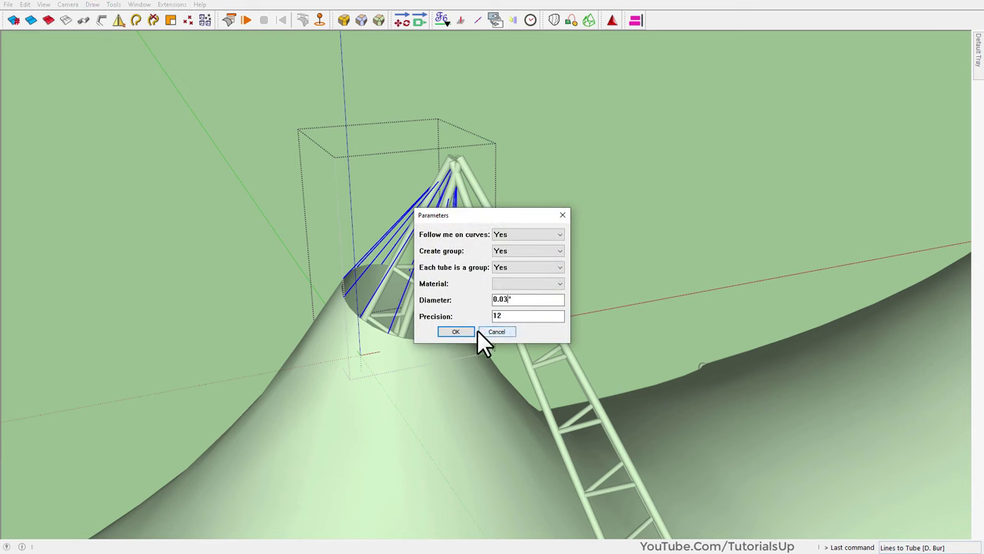
click(456, 331)
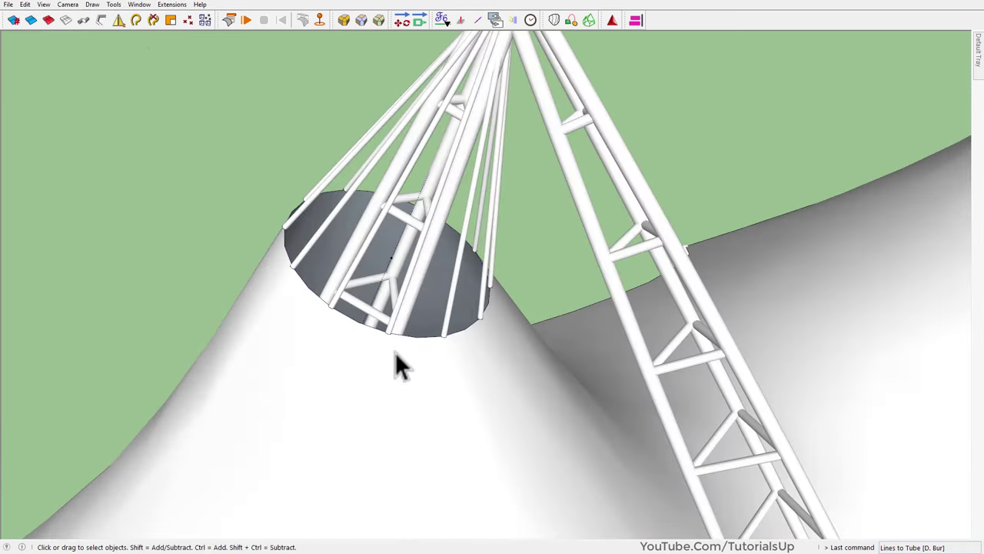
Select the rim circle at the cone's top opening
click(395, 352)
mouse_move(373, 325)
middle_down()
mouse_move(396, 243)
mouse_move(365, 196)
middle_up()
drag(510, 260, 501, 280)
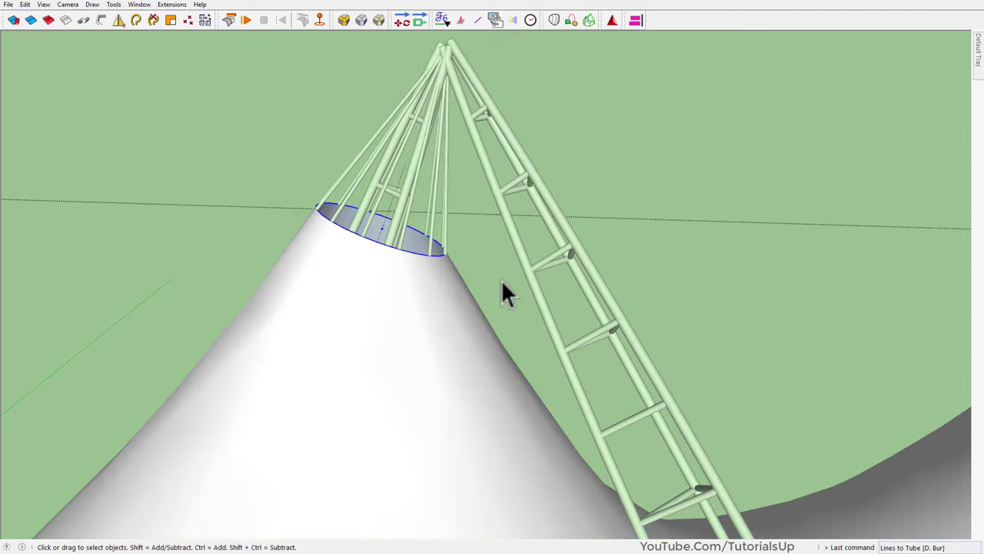
scroll(382, 233, up, 2)
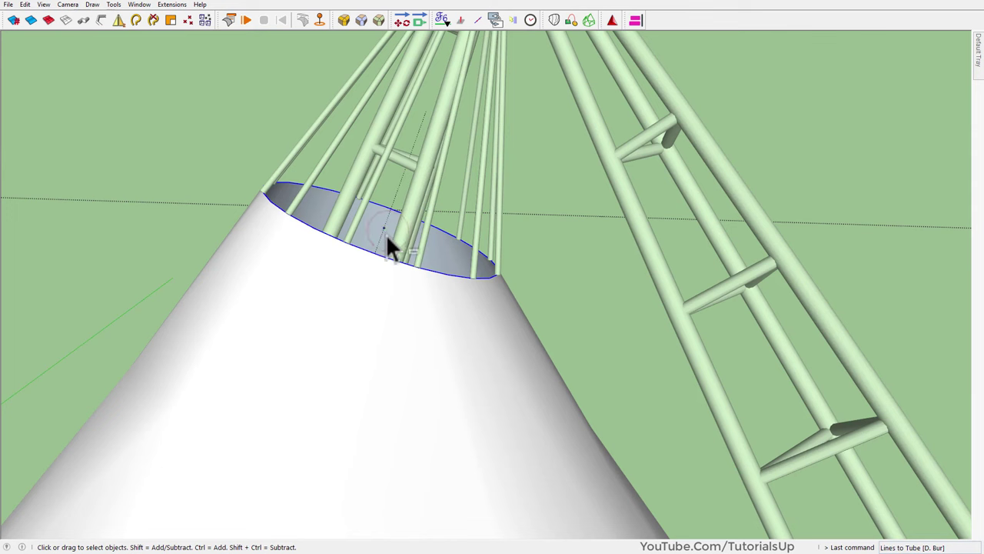
Pipe a 0.10" tube along the rim circle, letting the skewed path be readjusted
click(84, 21)
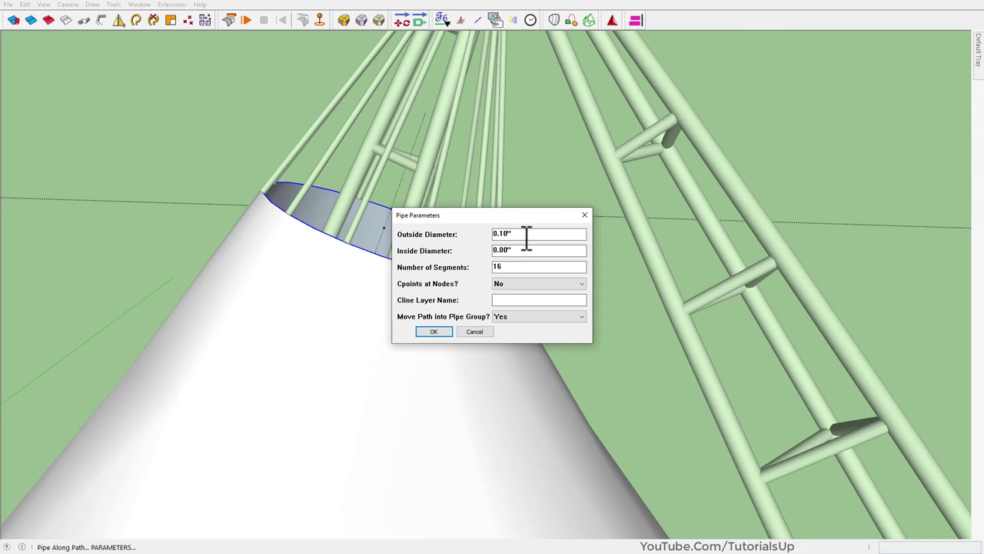
click(444, 328)
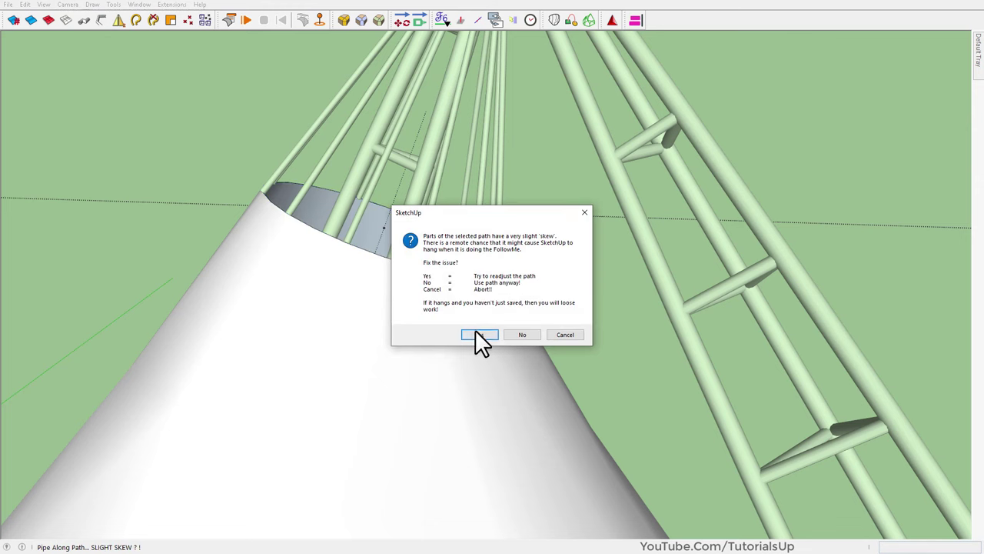
click(478, 335)
click(414, 264)
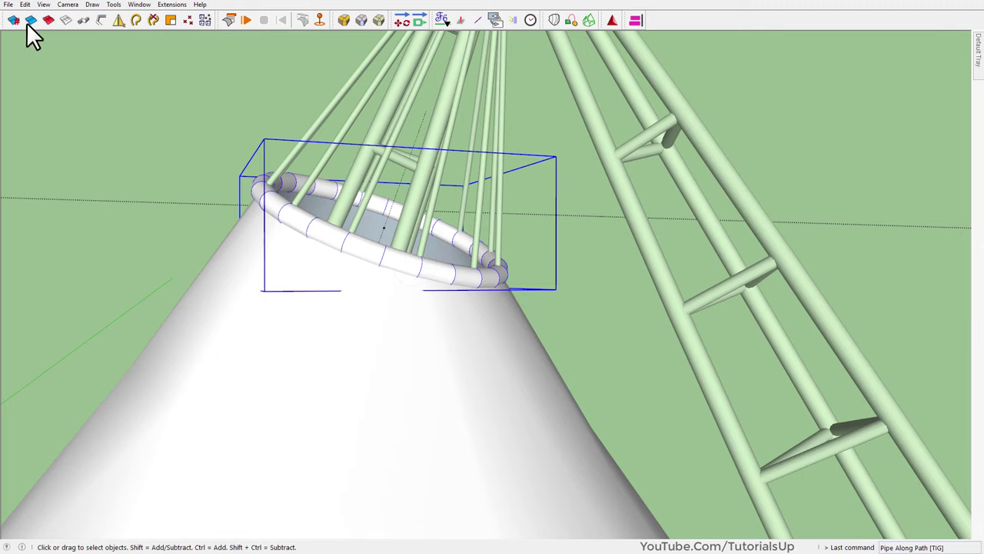
Orbit and zoom around the twin-peak tent to inspect the new rim ring
middle_drag(362, 250, 424, 397)
scroll(406, 340, down, 3)
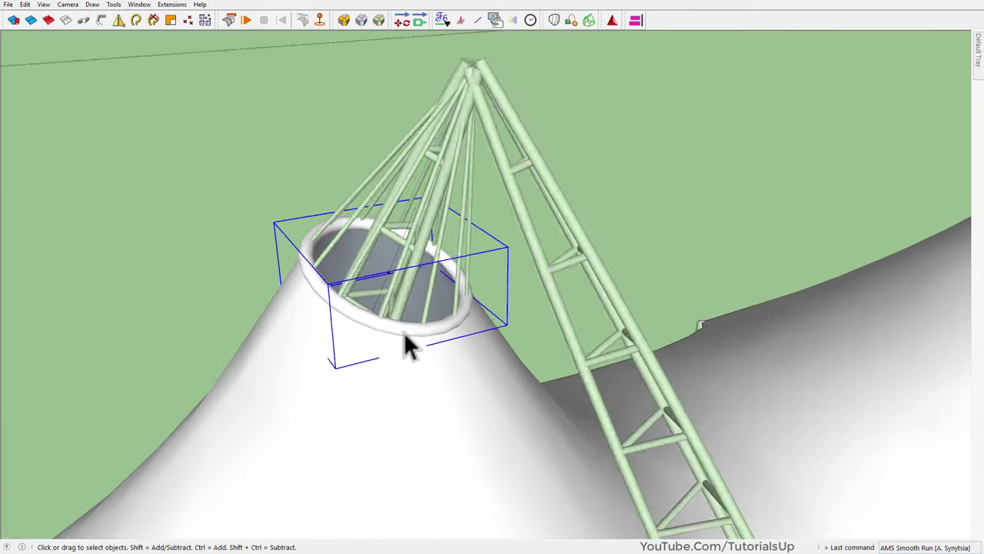
scroll(413, 244, down, 3)
middle_drag(416, 246, 323, 170)
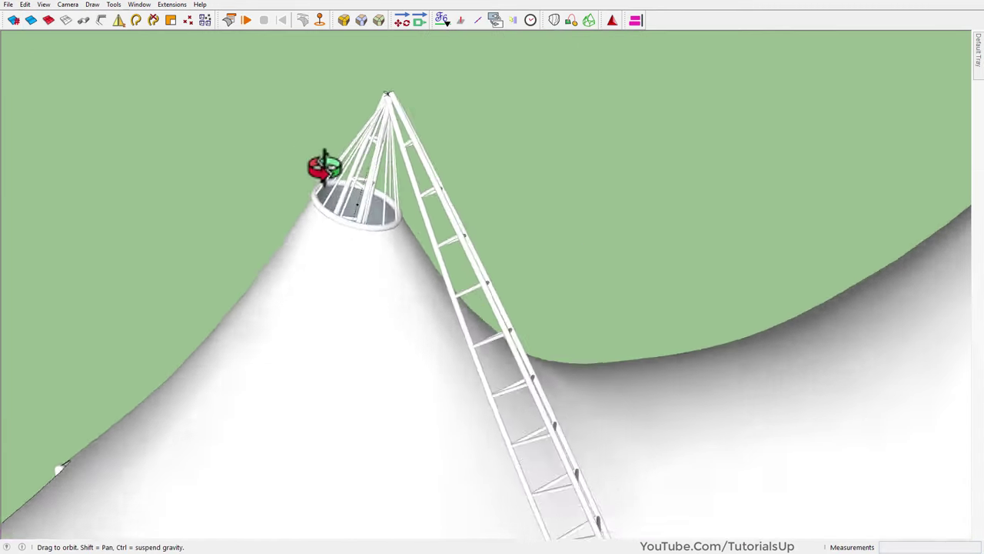
scroll(394, 134, down, 5)
mouse_move(394, 134)
middle_down()
mouse_move(462, 271)
mouse_move(456, 292)
middle_up()
scroll(507, 184, up, 5)
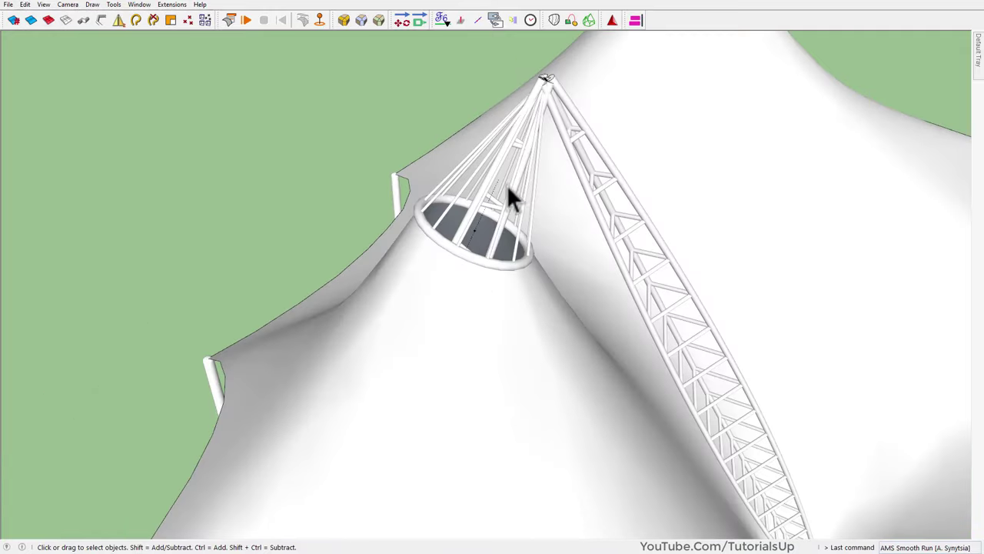
scroll(496, 193, up, 3)
mouse_move(497, 193)
middle_down()
mouse_move(211, 106)
mouse_move(246, 90)
middle_up()
scroll(351, 241, down, 2)
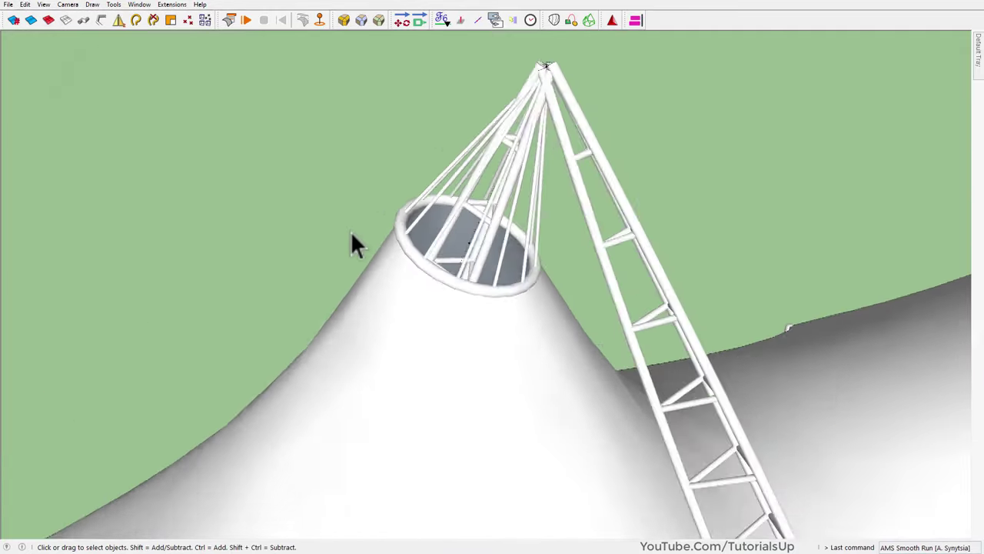
scroll(466, 180, down, 3)
scroll(322, 246, up, 4)
scroll(321, 239, down, 3)
scroll(323, 249, down, 3)
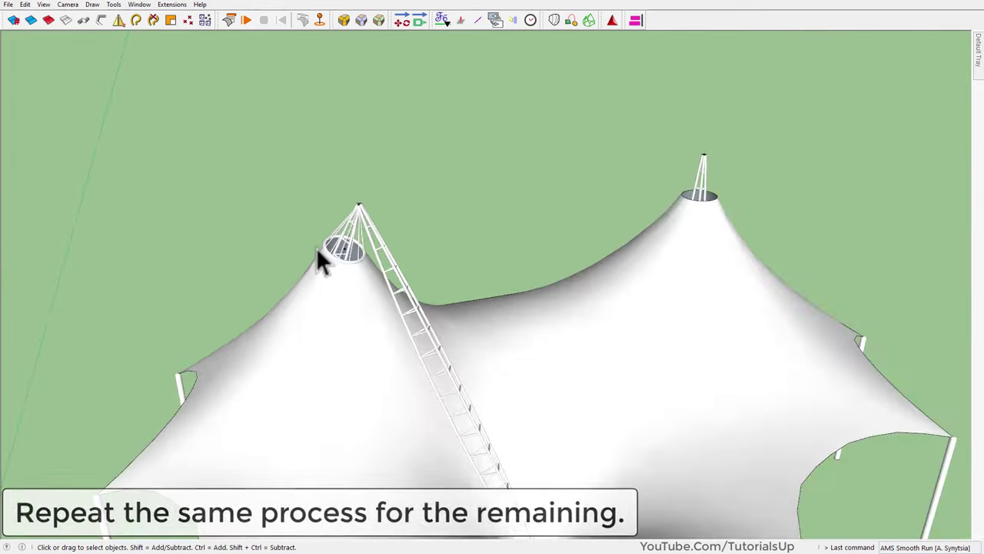
scroll(769, 185, up, 2)
scroll(715, 211, up, 3)
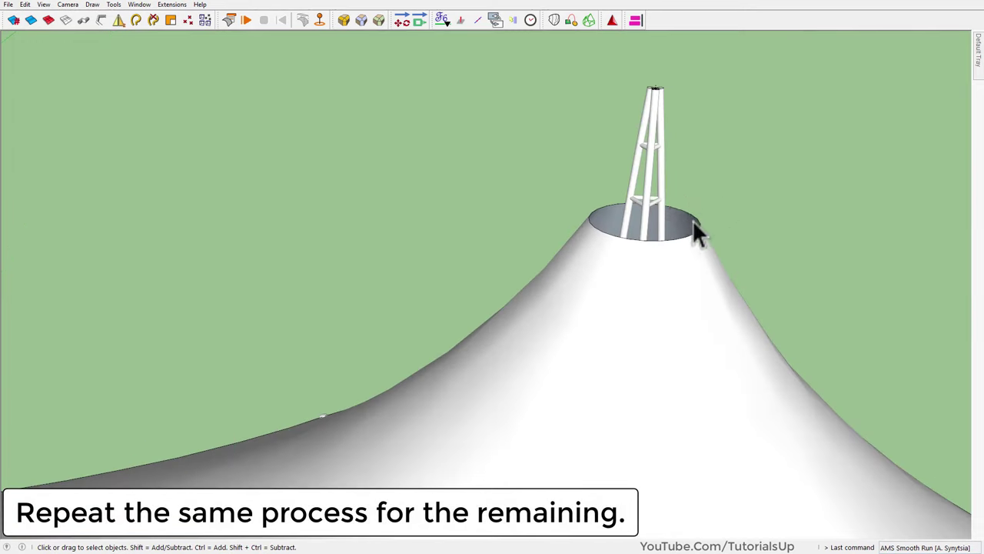
middle_drag(694, 231, 528, 242)
scroll(507, 323, up, 3)
middle_drag(496, 381, 685, 186)
scroll(558, 334, down, 3)
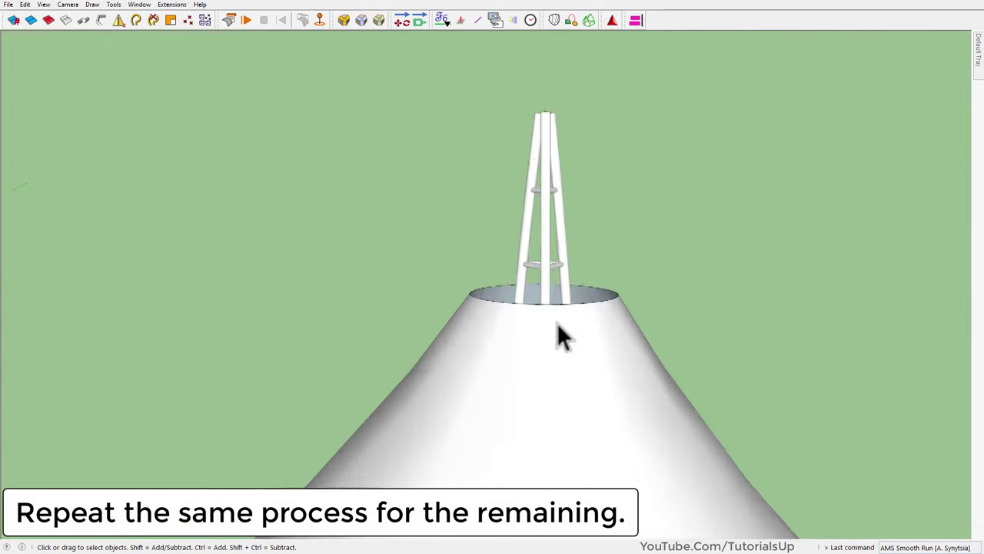
mouse_move(558, 334)
middle_down()
mouse_move(564, 411)
mouse_move(569, 341)
middle_up()
Select the tent group, look down on the canopy, then select the entire model
click(569, 341)
scroll(539, 366, down, 5)
scroll(527, 246, down, 3)
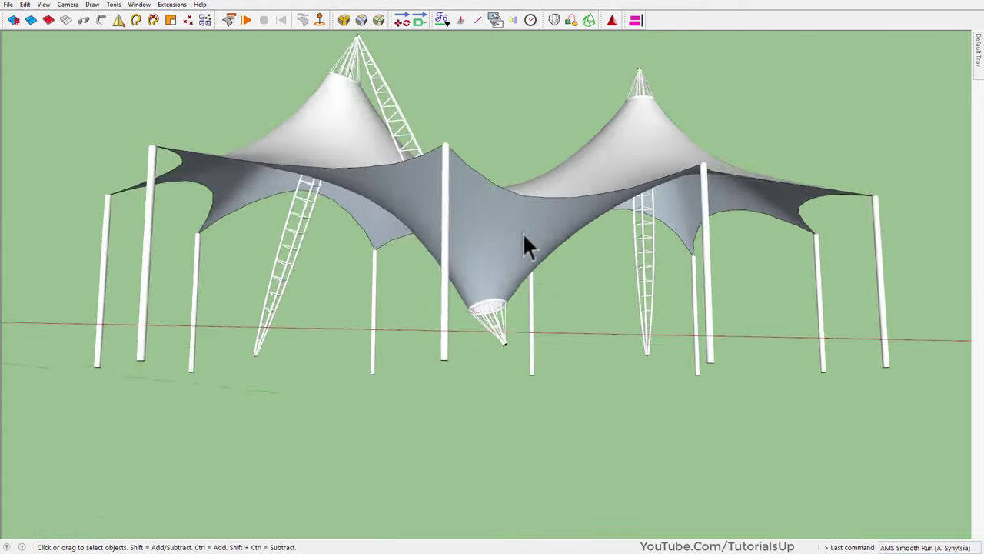
mouse_move(528, 246)
middle_down()
mouse_move(461, 384)
mouse_move(600, 325)
middle_up()
scroll(536, 282, down, 3)
mouse_move(536, 281)
middle_down()
mouse_move(332, 255)
mouse_move(493, 222)
middle_up()
scroll(408, 191, up, 4)
scroll(359, 176, down, 3)
scroll(367, 180, up, 3)
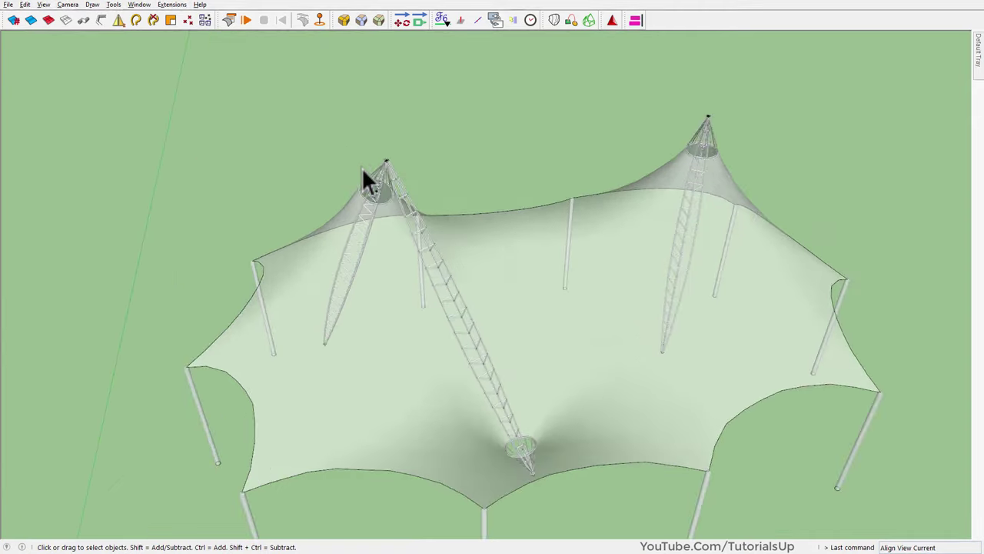
scroll(407, 215, up, 4)
mouse_move(407, 216)
middle_down()
mouse_move(459, 91)
mouse_move(411, 155)
middle_up()
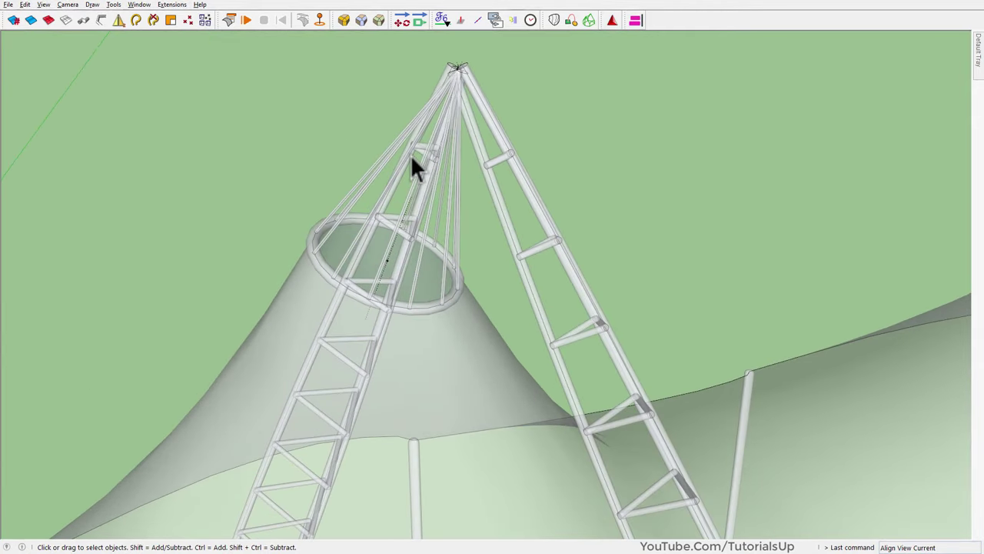
scroll(517, 170, up, 2)
scroll(521, 168, up, 2)
scroll(521, 168, up, 2)
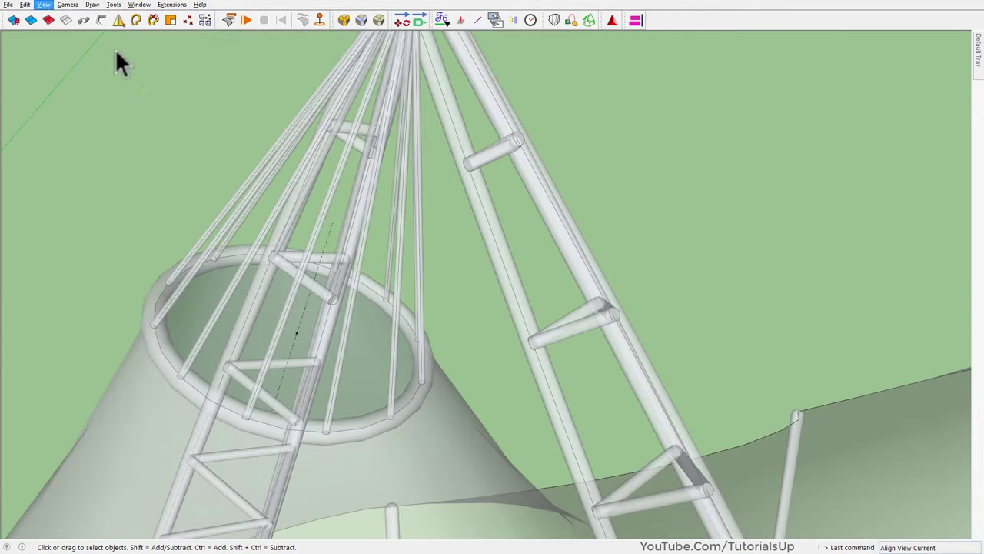
key(ctrl+a)
Run CleanUp³ with last settings, removing 197 edges and 29 faces, and close both reports
click(171, 5)
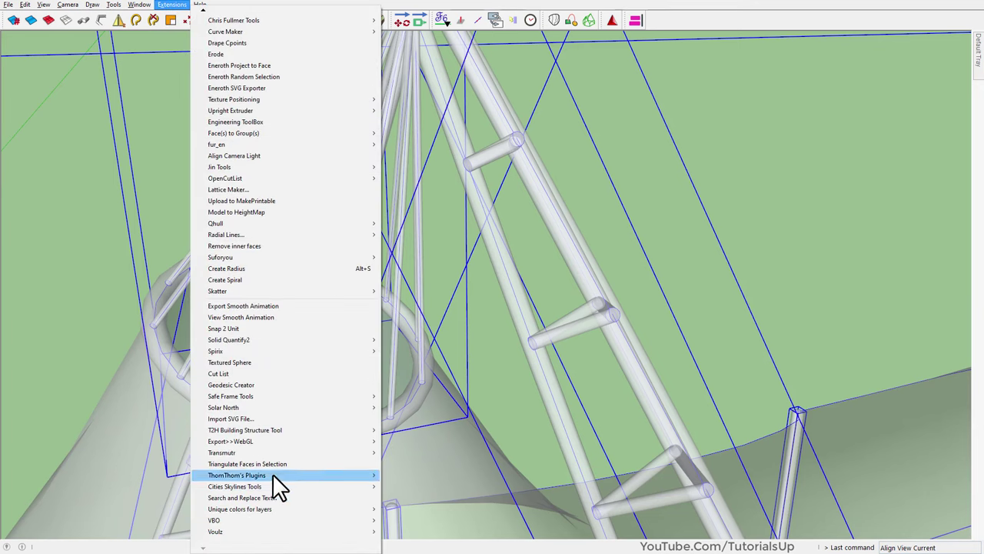
mouse_move(237, 475)
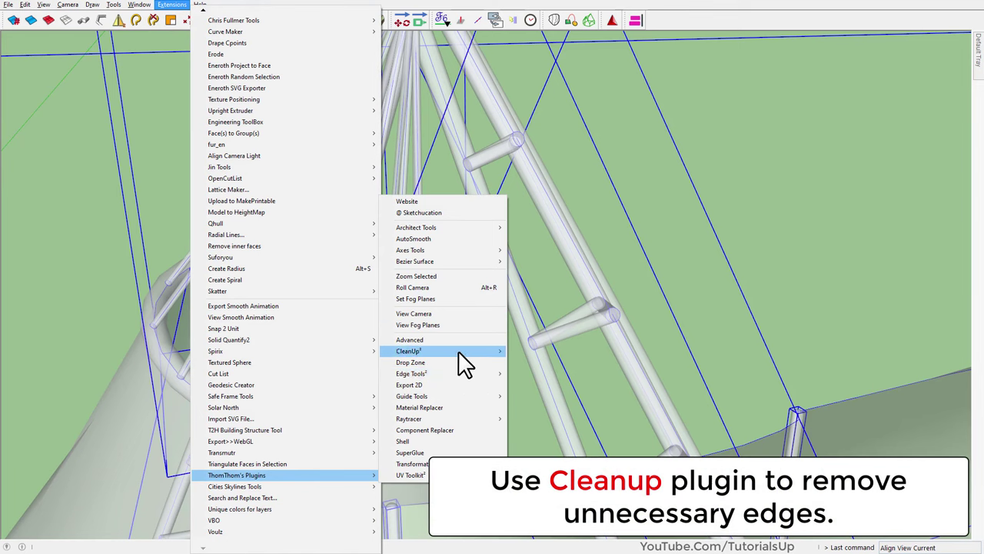
mouse_move(409, 351)
click(572, 362)
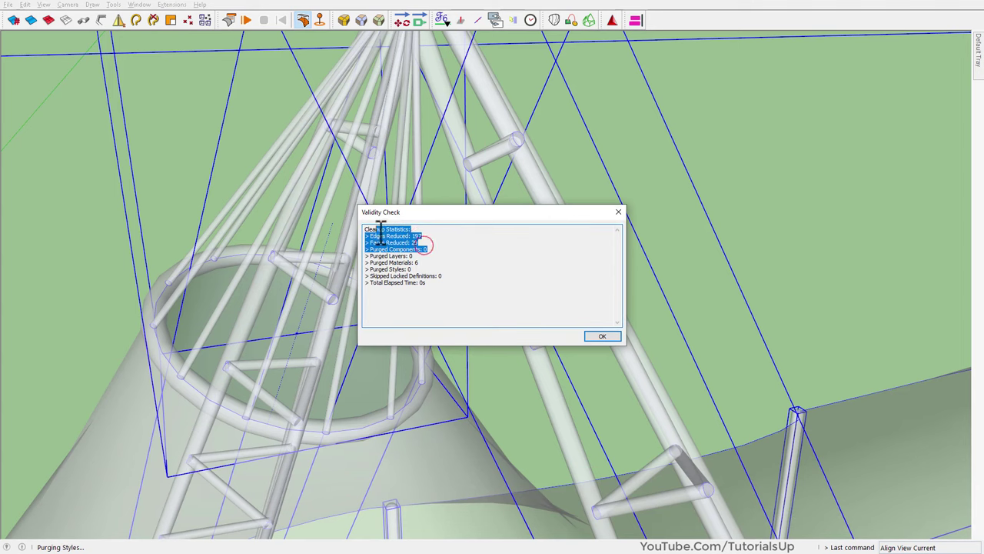
click(601, 335)
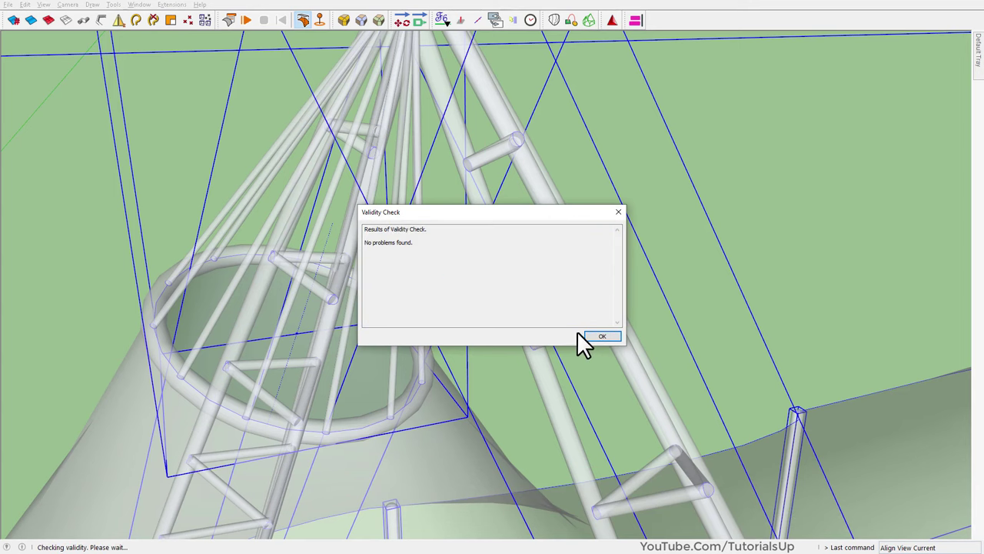
click(602, 337)
scroll(393, 248, down, 3)
Orbit to a tilted view of the canopy and select its membrane mesh
scroll(392, 215, down, 3)
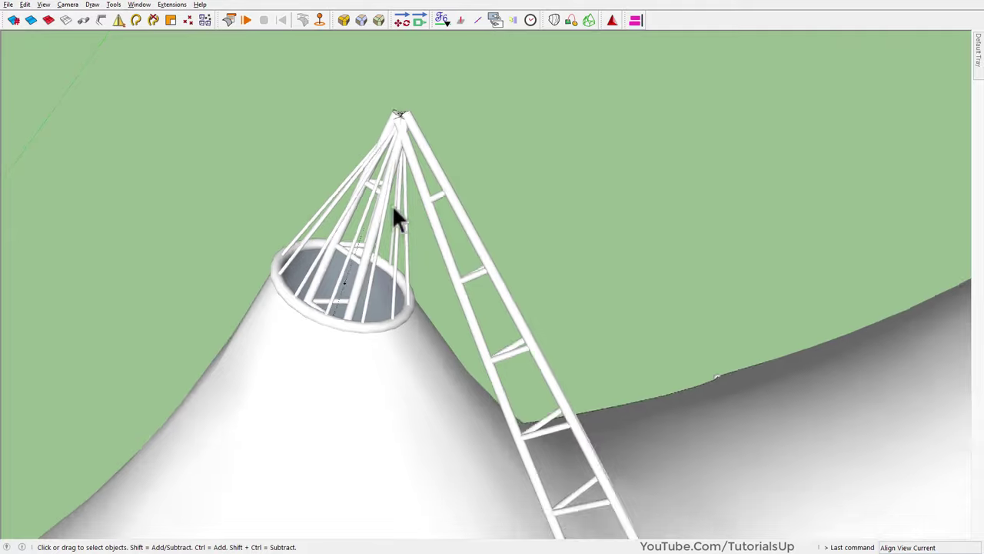
scroll(399, 208, down, 3)
scroll(400, 206, down, 3)
middle_drag(424, 204, 352, 533)
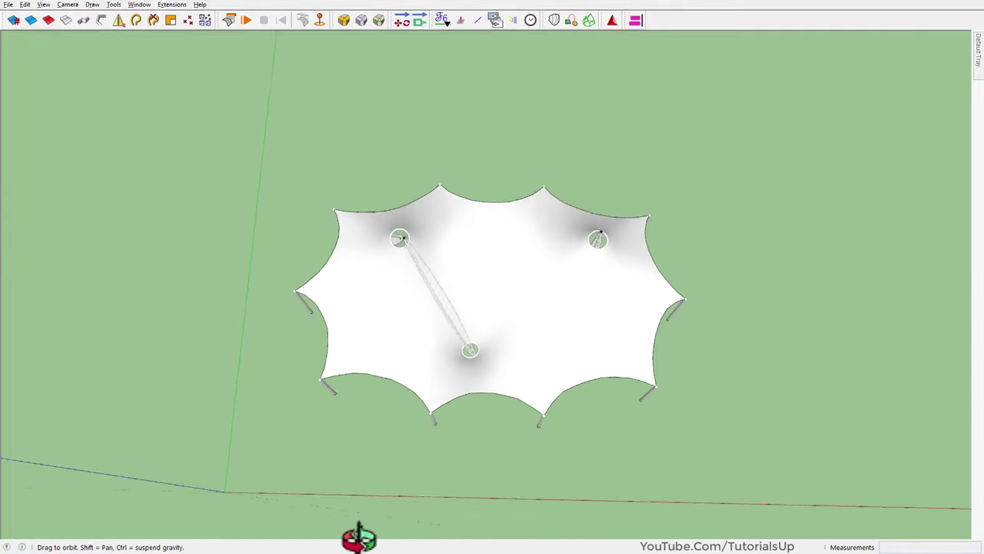
scroll(492, 323, up, 2)
middle_drag(500, 341, 395, 315)
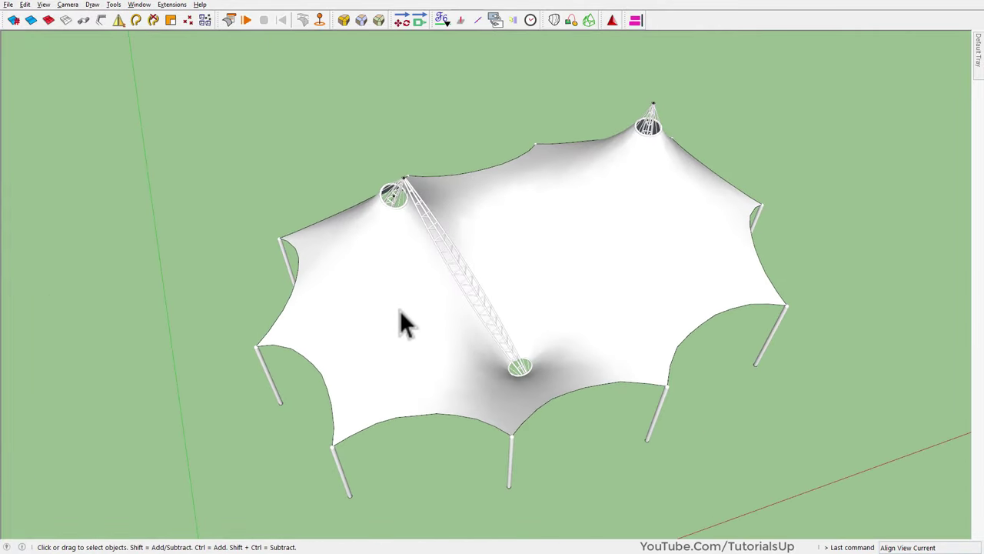
click(399, 286)
scroll(554, 338, up, 3)
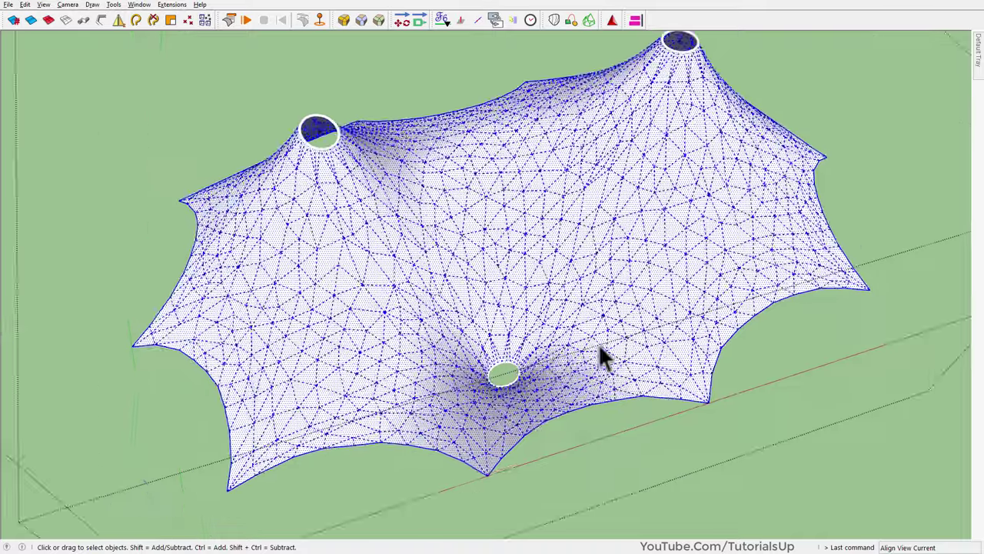
middle_drag(599, 343, 513, 416)
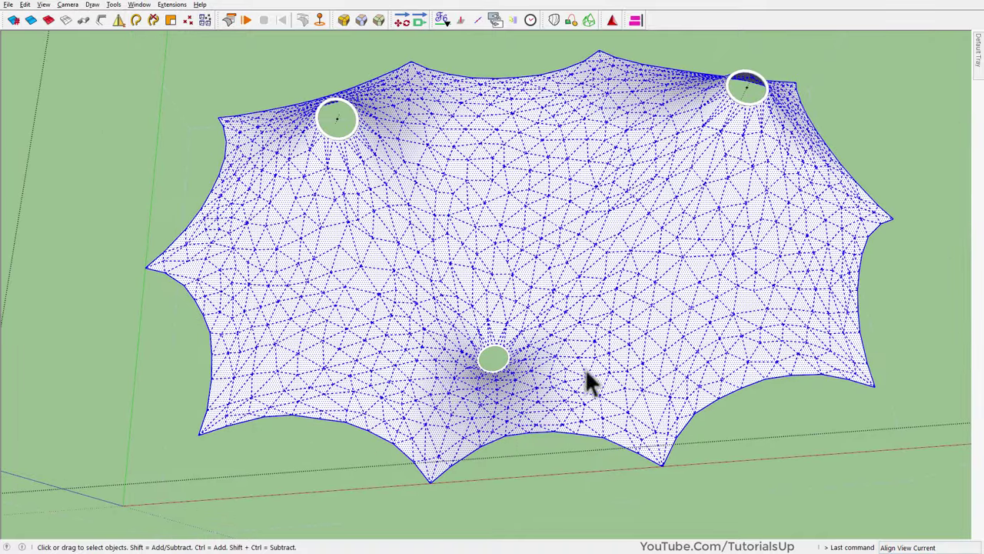
scroll(585, 374, down, 3)
scroll(551, 298, up, 2)
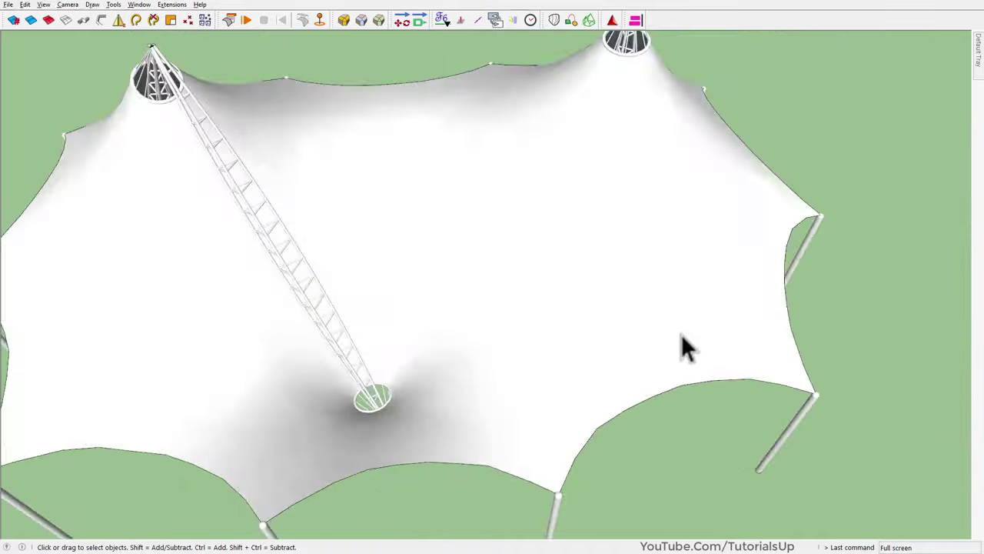
scroll(699, 325, up, 2)
scroll(706, 472, up, 3)
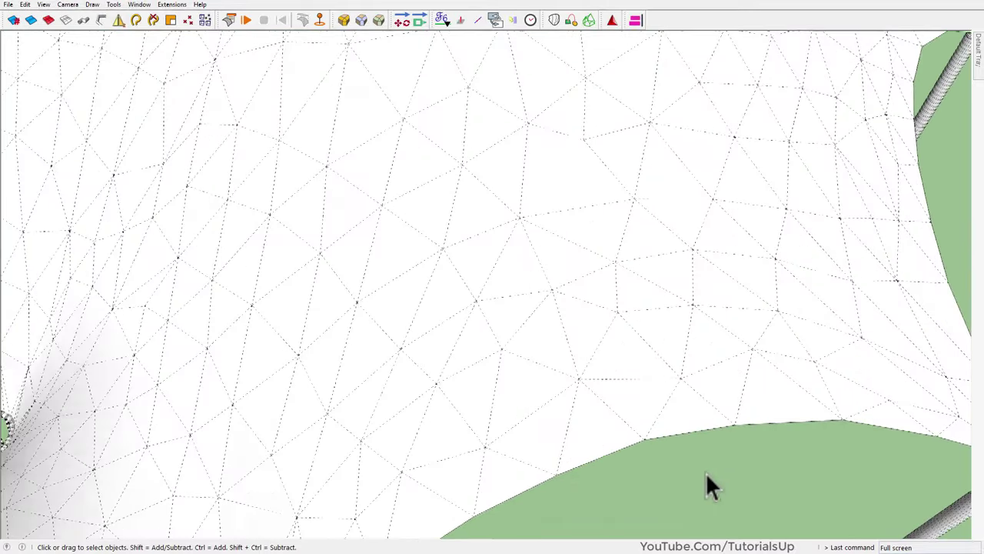
scroll(561, 404, down, 2)
scroll(679, 310, down, 4)
Apply ClothWorks Loop Subdivision to the canopy mesh and view the denser result
right_click(582, 243)
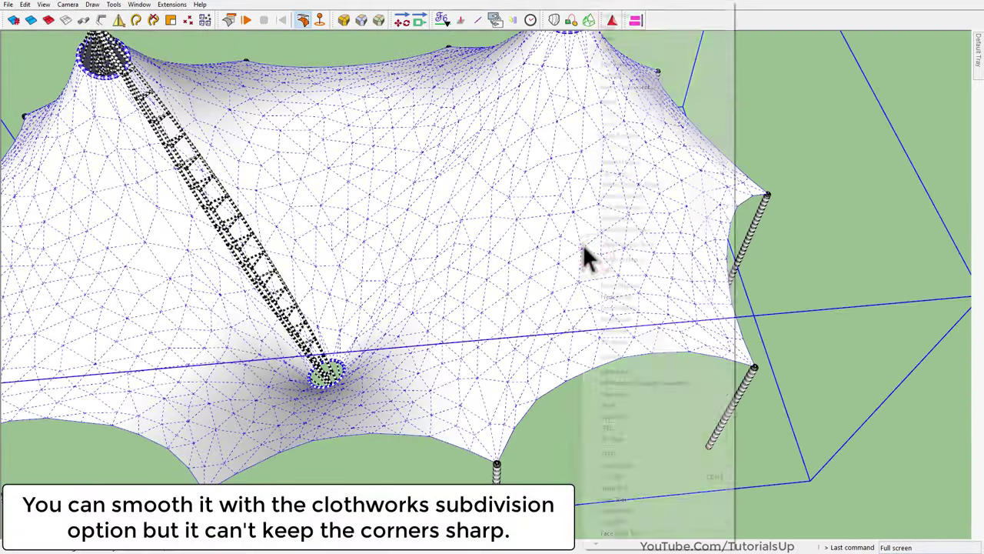
mouse_move(617, 465)
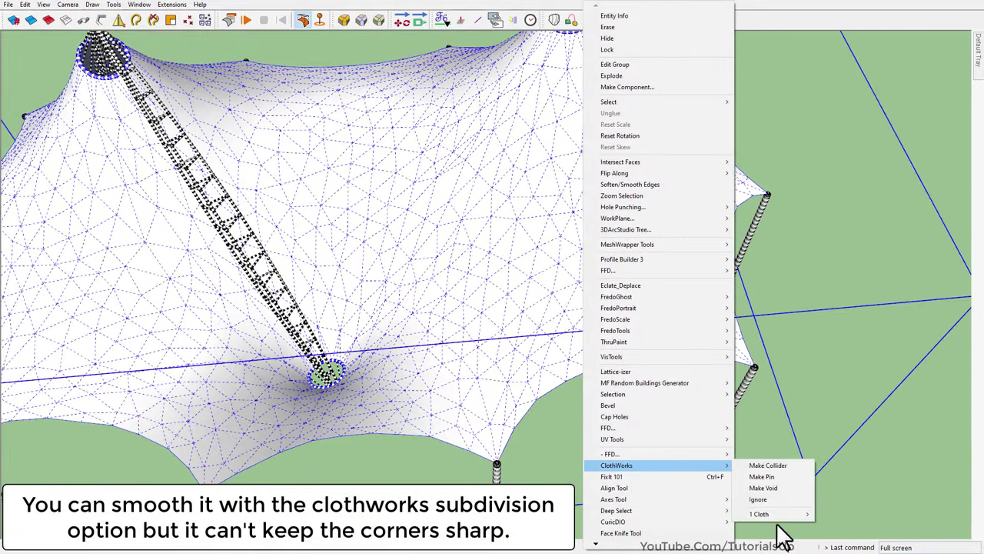
mouse_move(777, 514)
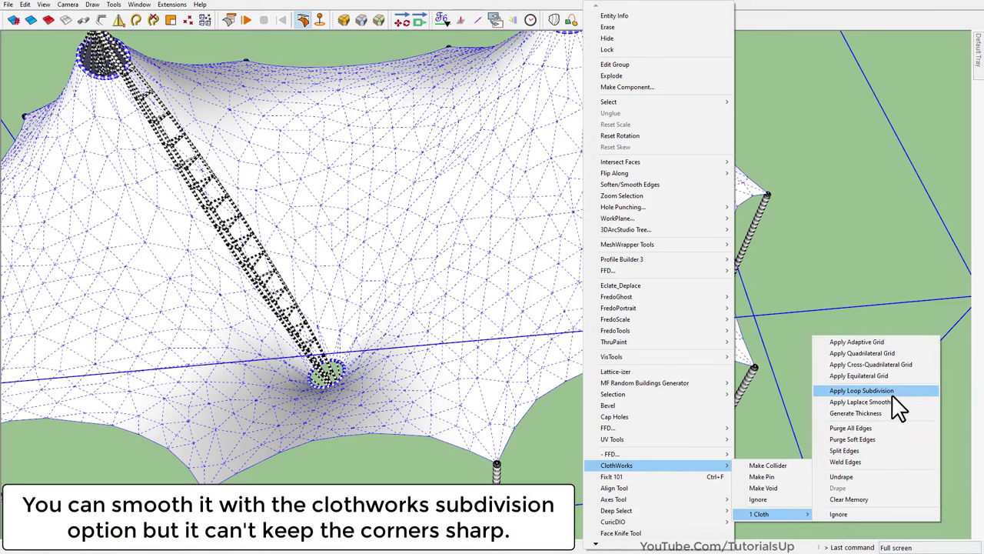
click(892, 393)
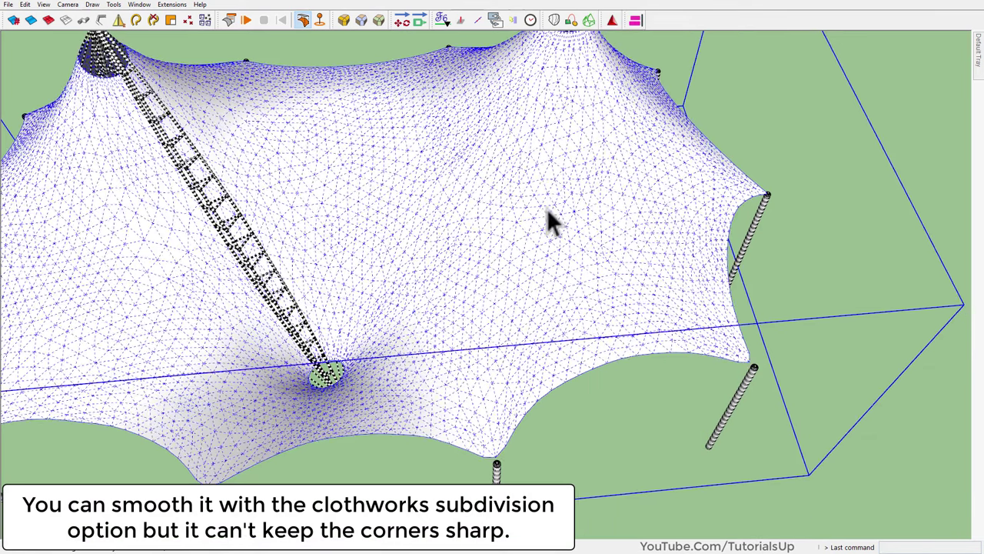
scroll(546, 208, up, 1)
scroll(551, 416, down, 5)
scroll(504, 419, up, 6)
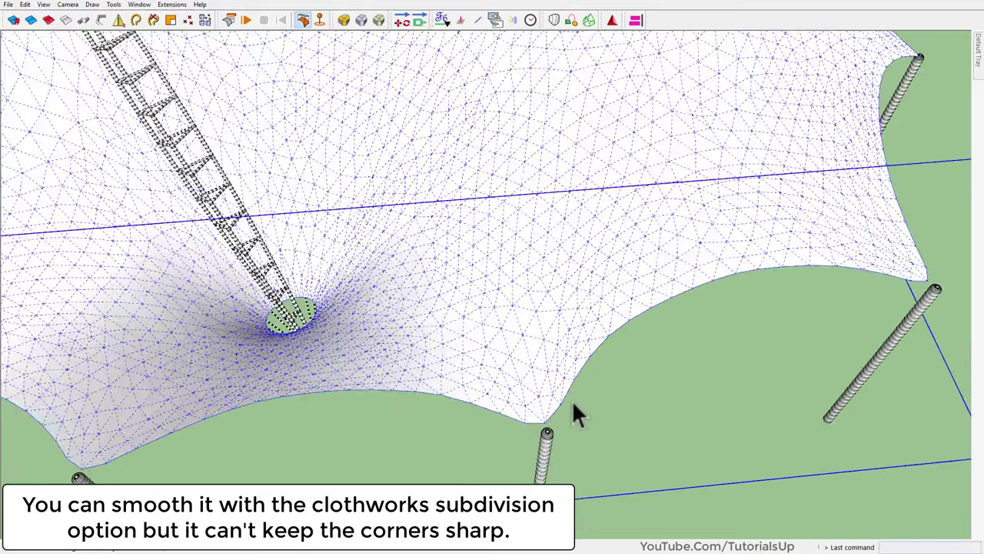
scroll(577, 415, down, 2)
scroll(390, 476, down, 5)
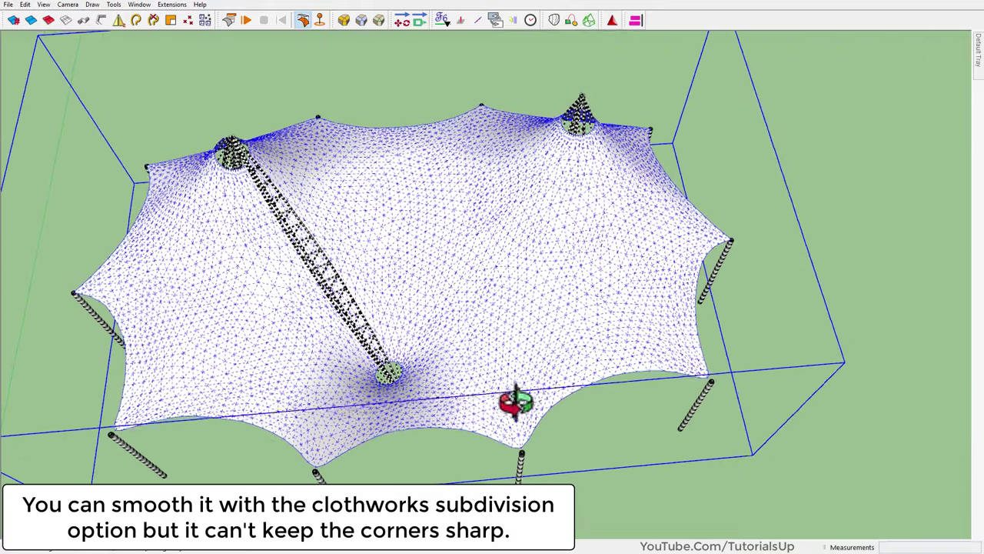
mouse_move(520, 402)
middle_down()
mouse_move(547, 419)
mouse_move(636, 206)
middle_up()
Show the Artisan toolbar and dock it beside the other toolbars
scroll(577, 259, up, 1)
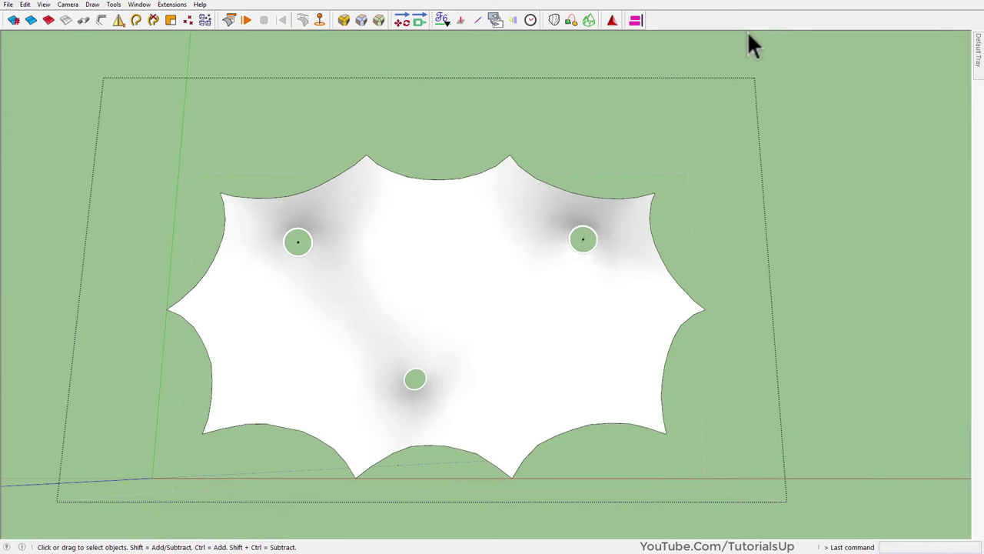
right_click(719, 23)
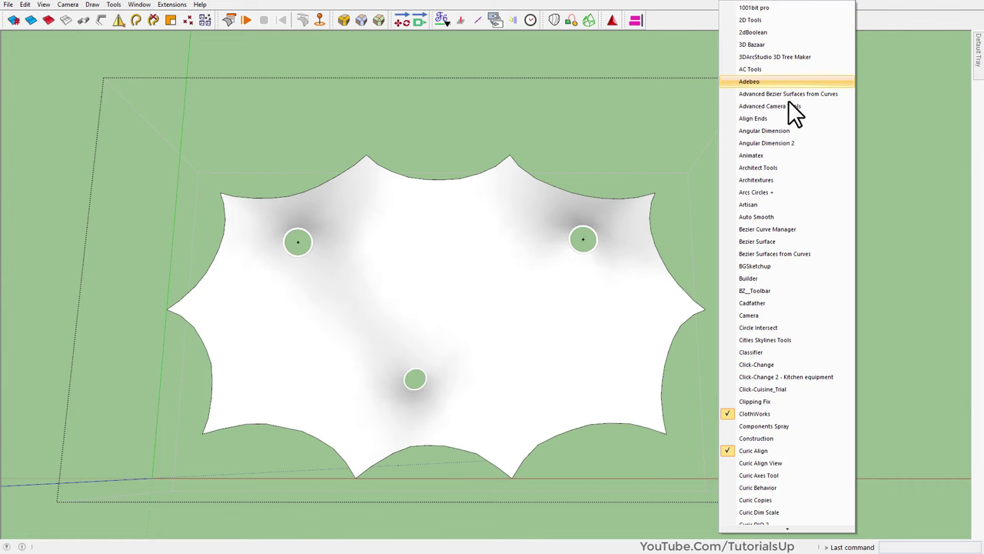
click(771, 205)
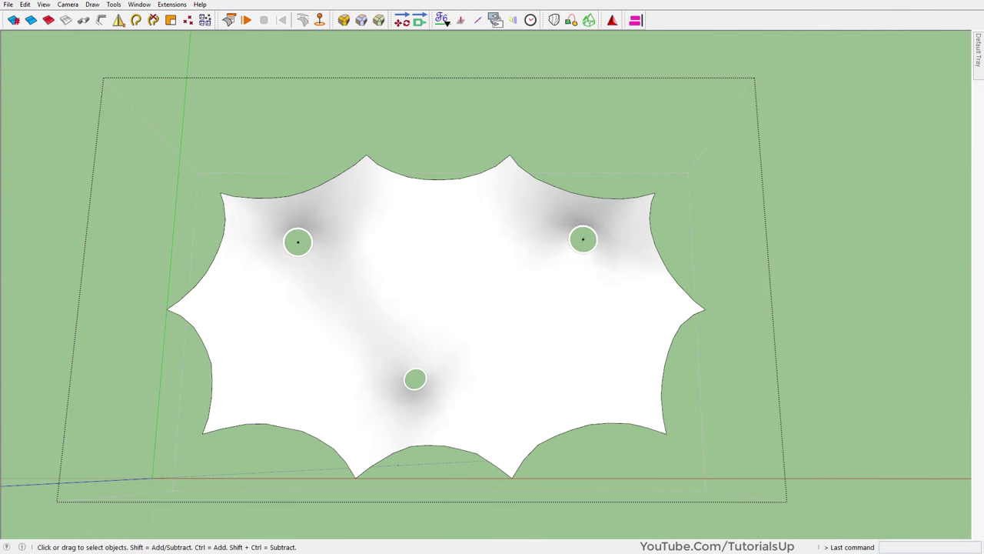
drag(763, 53, 896, 17)
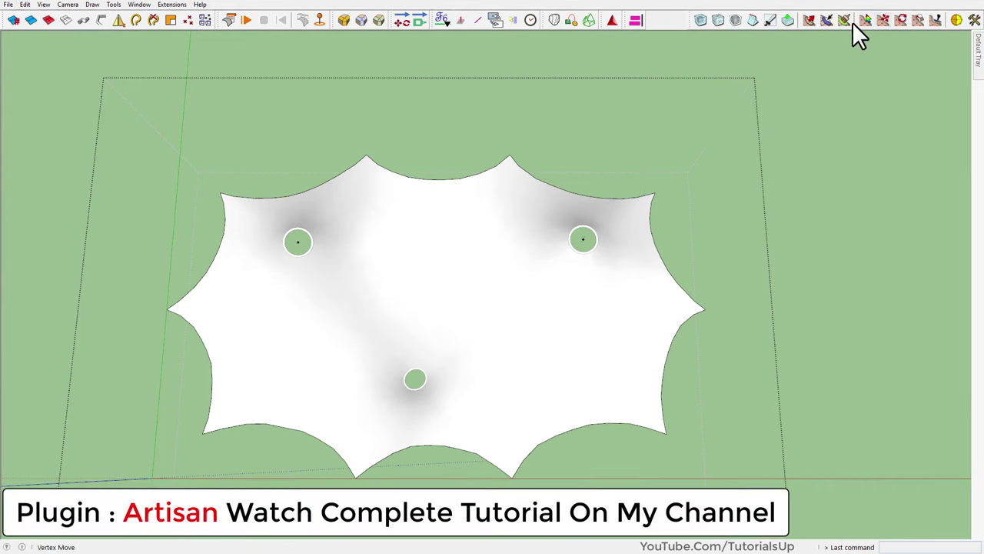
Crease a membrane corner point, then Subdivide and Smooth the membrane with 1 iteration
click(752, 21)
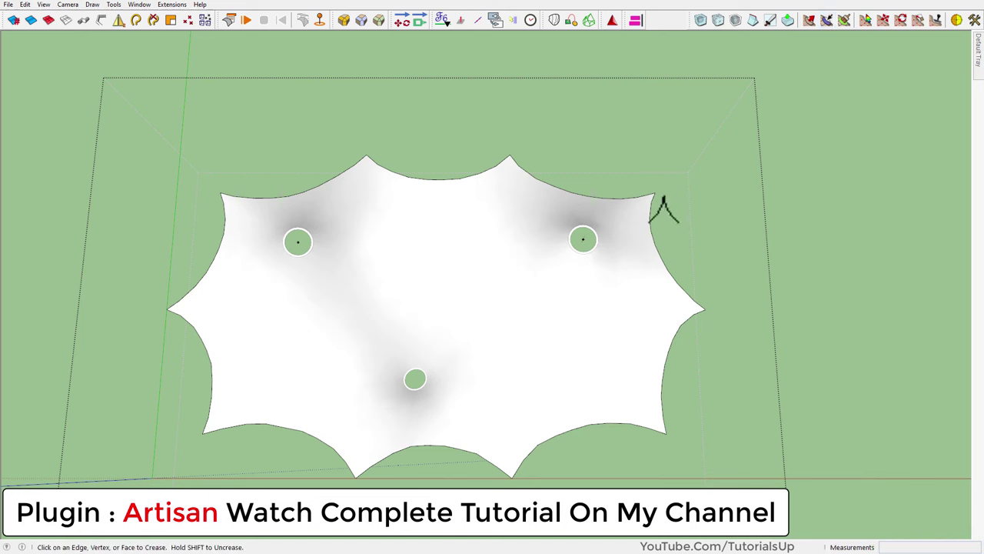
click(656, 195)
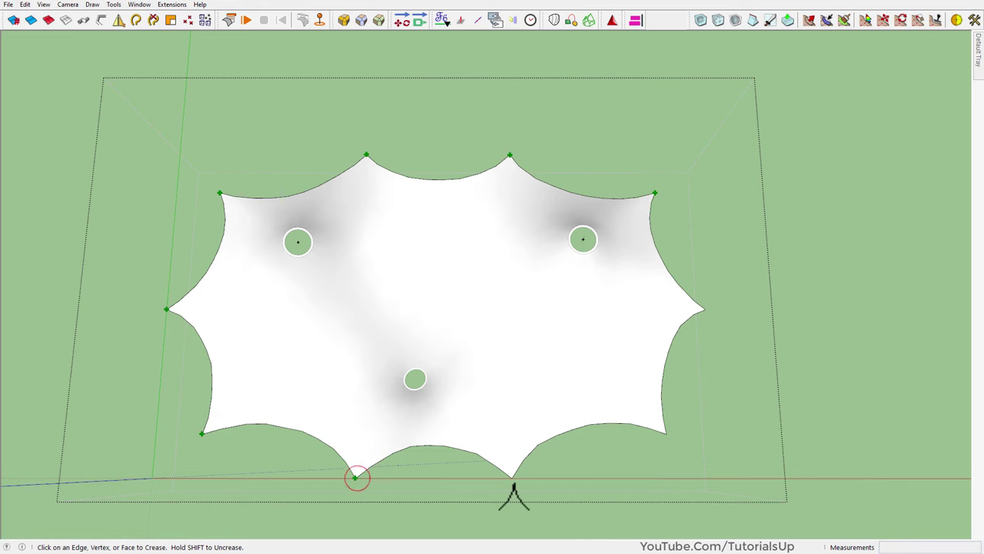
mouse_move(712, 336)
middle_down()
mouse_move(626, 351)
mouse_move(642, 340)
mouse_move(531, 291)
mouse_move(692, 93)
middle_up()
key(space)
click(586, 351)
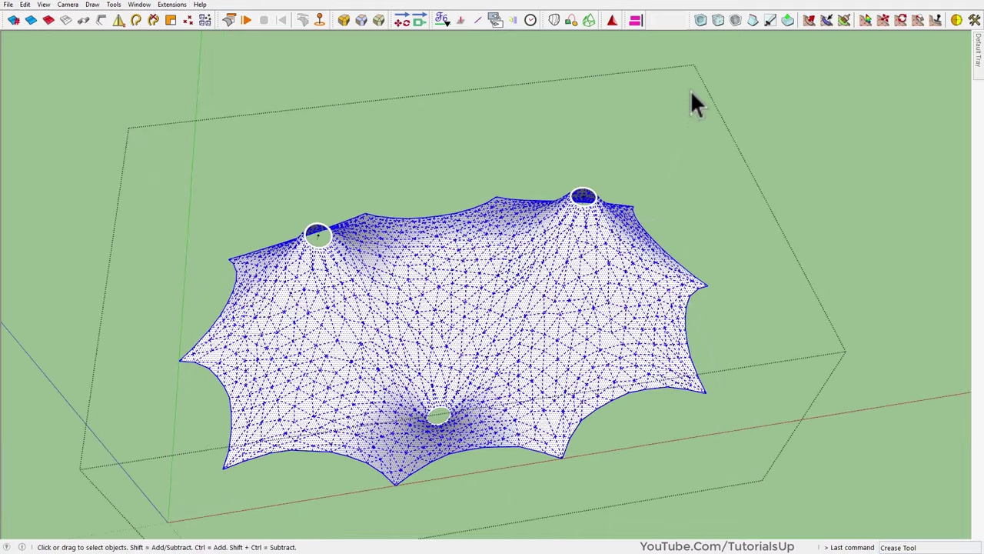
click(701, 20)
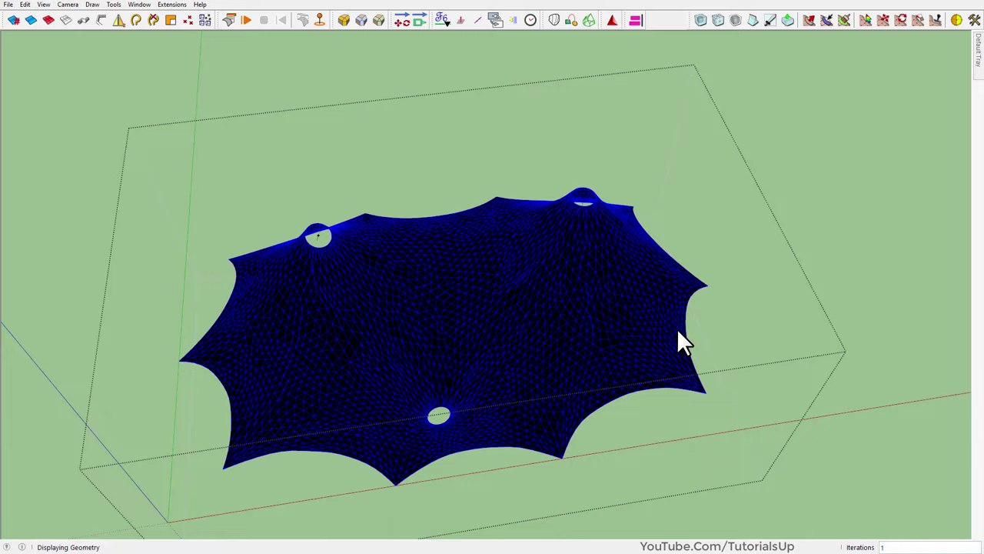
key(Return)
Orbit around the tent to inspect the smoothed membrane from several angles
mouse_move(630, 345)
middle_down()
mouse_move(528, 230)
mouse_move(499, 363)
mouse_move(582, 279)
mouse_move(551, 501)
middle_up()
mouse_move(610, 423)
middle_down()
mouse_move(584, 459)
mouse_move(542, 472)
middle_up()
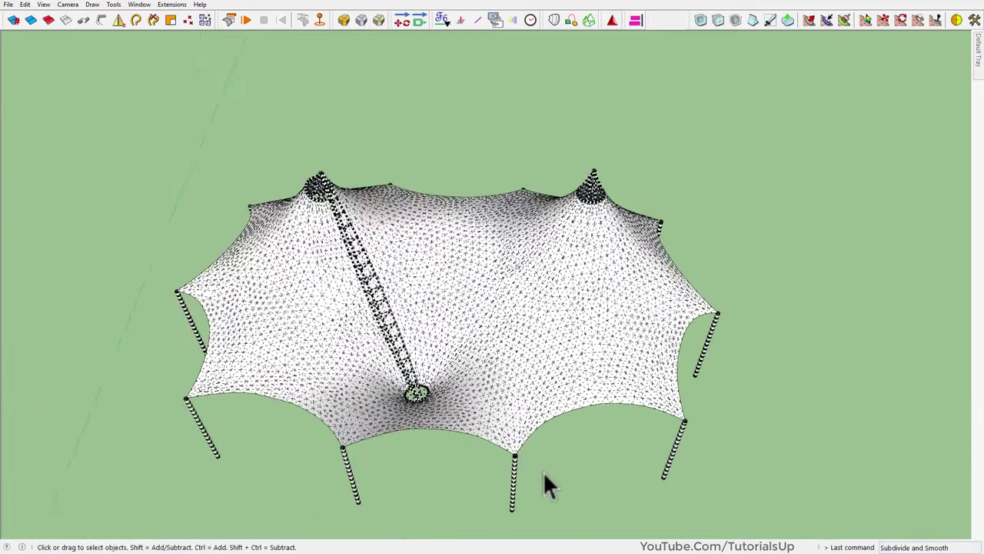
scroll(515, 438, up, 5)
mouse_move(490, 413)
middle_down()
mouse_move(608, 411)
mouse_move(726, 340)
middle_up()
scroll(729, 352, down, 3)
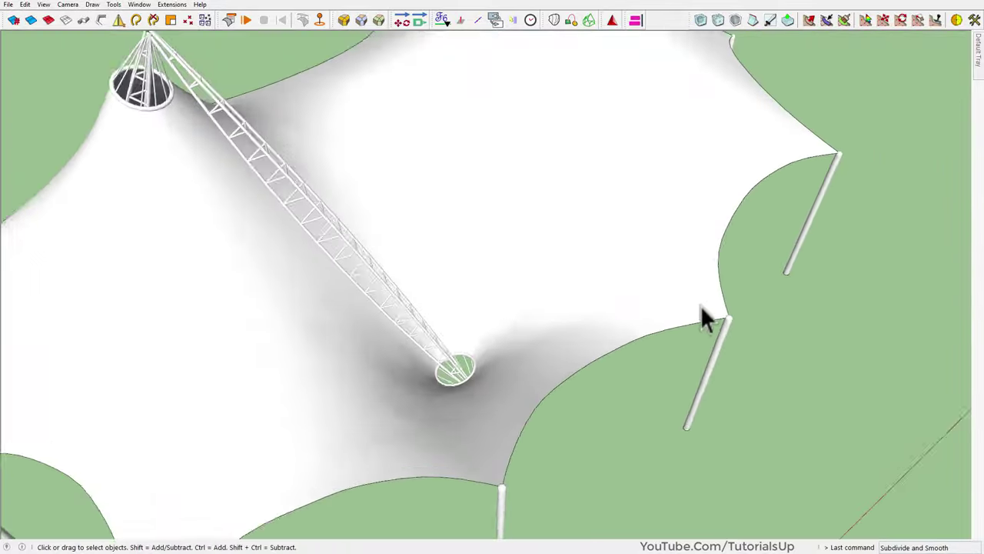
scroll(569, 315, down, 3)
mouse_move(433, 312)
middle_down()
mouse_move(905, 154)
mouse_move(915, 107)
mouse_move(369, 164)
mouse_move(516, 290)
middle_up()
scroll(521, 334, down, 2)
middle_drag(521, 334, 486, 348)
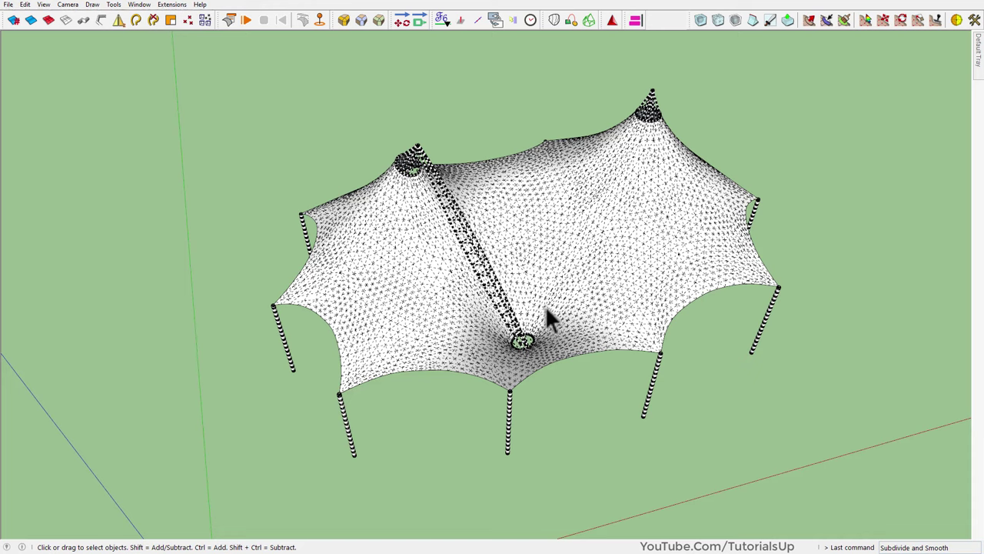
mouse_move(545, 314)
middle_down()
mouse_move(442, 468)
mouse_move(423, 92)
middle_up()
From the front view, select the tent and start moving it from a column base
key(f)
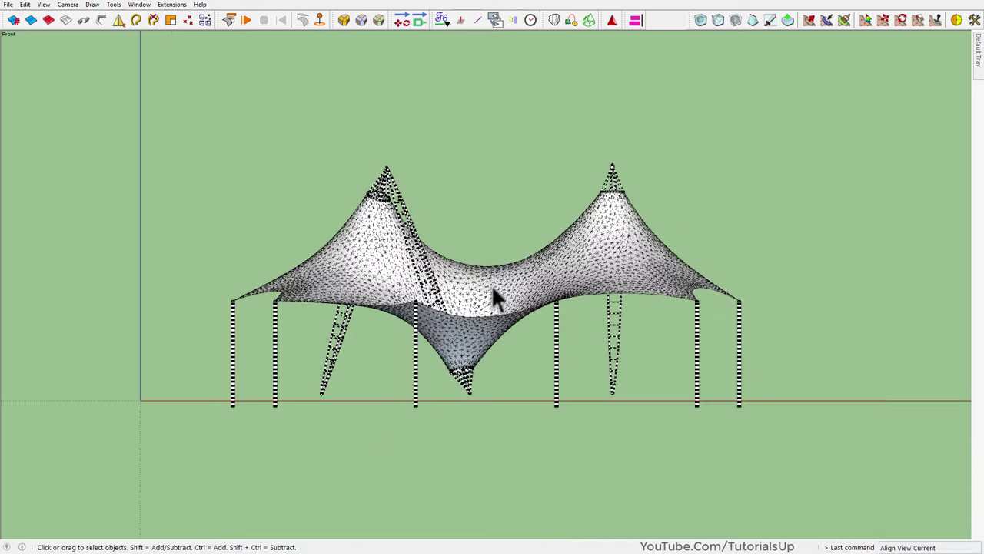
click(446, 393)
scroll(196, 394, up, 5)
mouse_move(195, 395)
middle_down()
mouse_move(519, 177)
mouse_move(403, 357)
middle_up()
key(m)
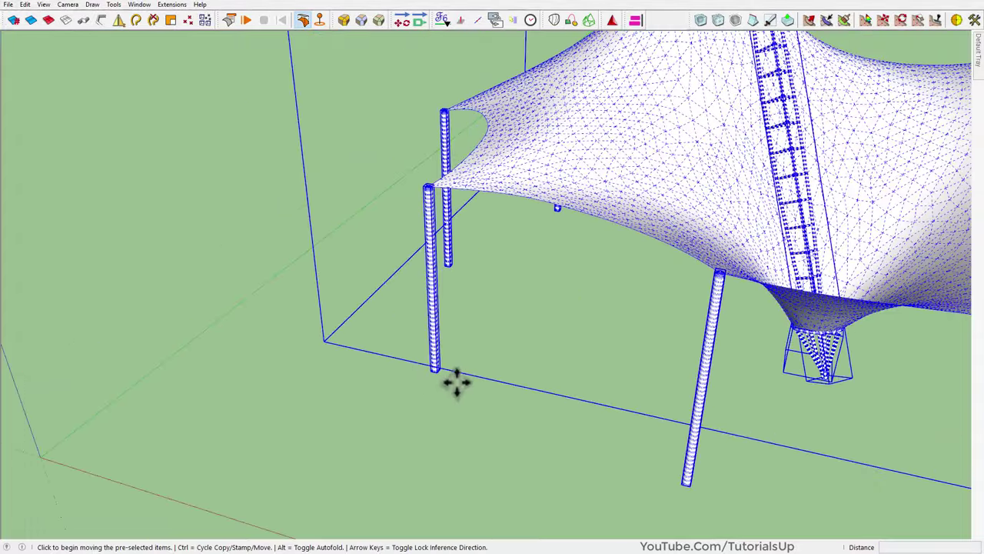
click(435, 369)
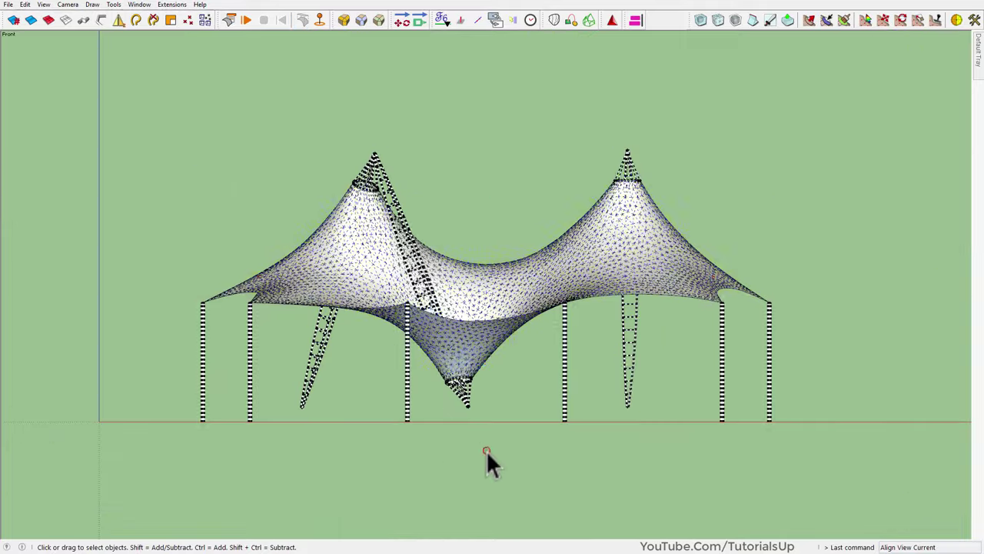
middle_drag(575, 304, 454, 457)
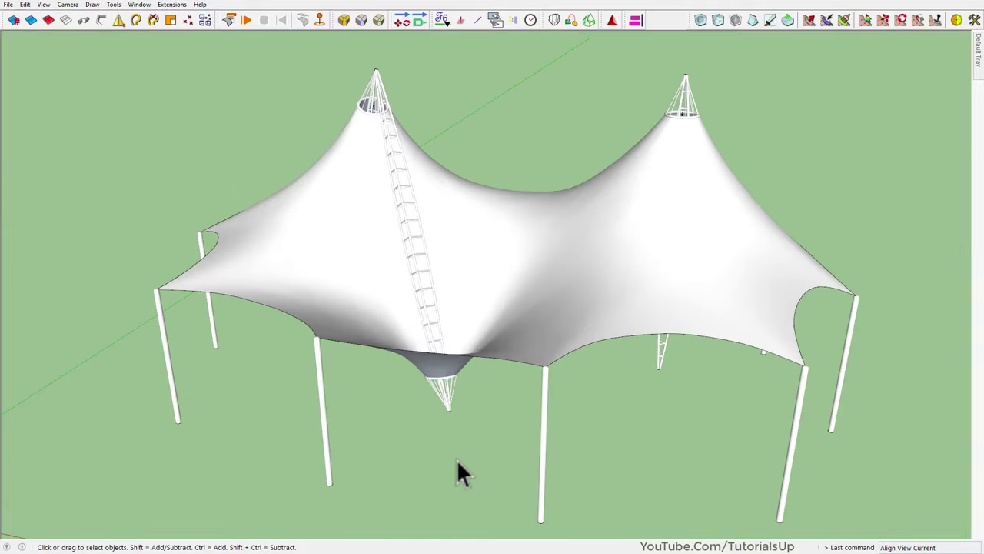
scroll(450, 415, up, 3)
Draw a circle beneath the column bundle and extrude it into a footing cylinder
scroll(450, 411, up, 5)
middle_drag(453, 415, 470, 285)
scroll(470, 288, up, 3)
key(c)
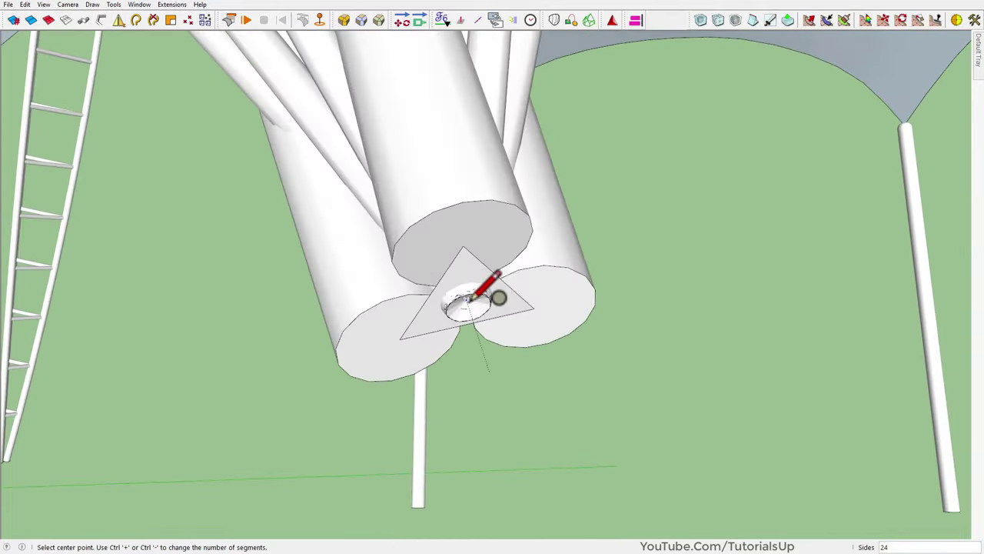
scroll(636, 286, down, 8)
scroll(531, 270, down, 5)
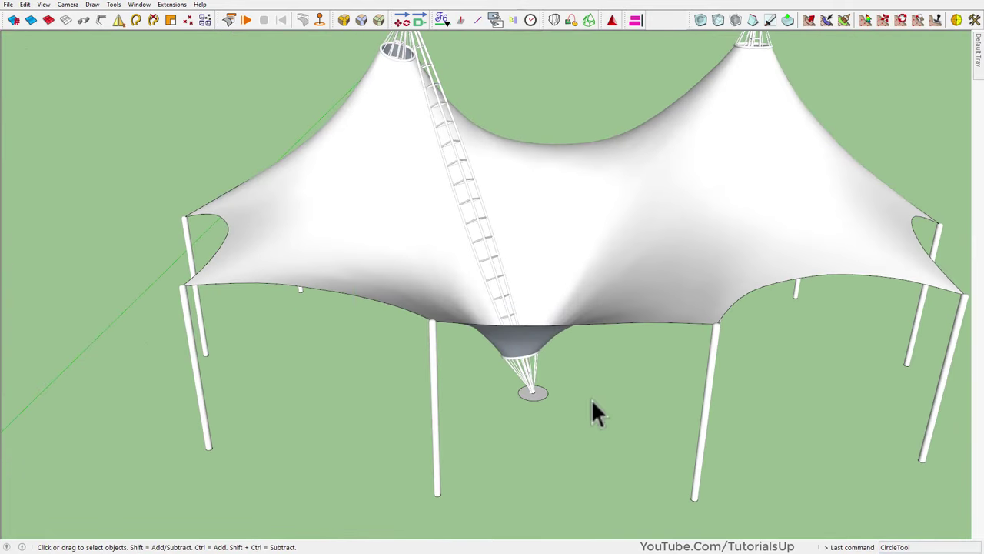
scroll(551, 415, up, 3)
click(533, 404)
scroll(533, 403, down, 3)
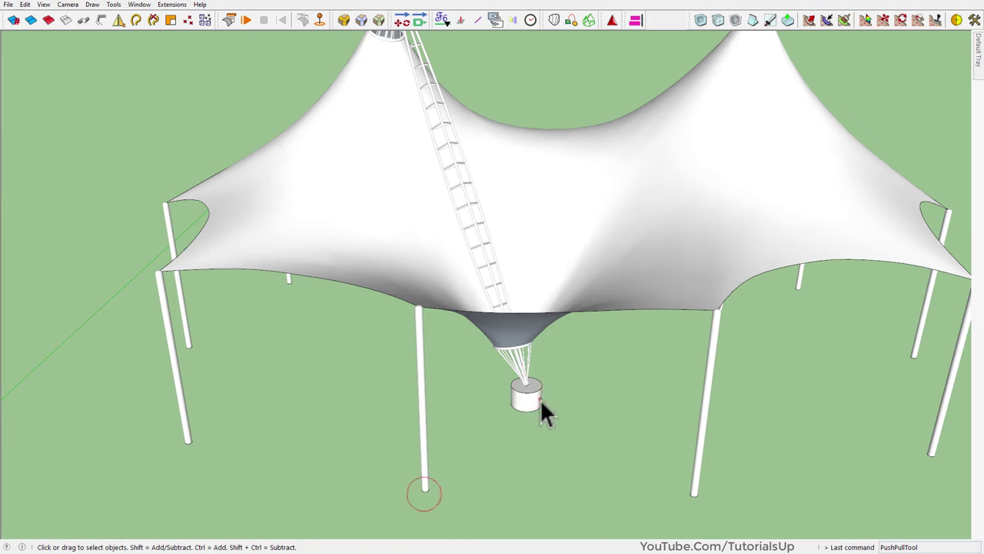
click(541, 403)
scroll(536, 401, up, 3)
scroll(530, 401, up, 3)
Bevel the footing cylinder's top edge with a 0.1 offset
double_click(539, 389)
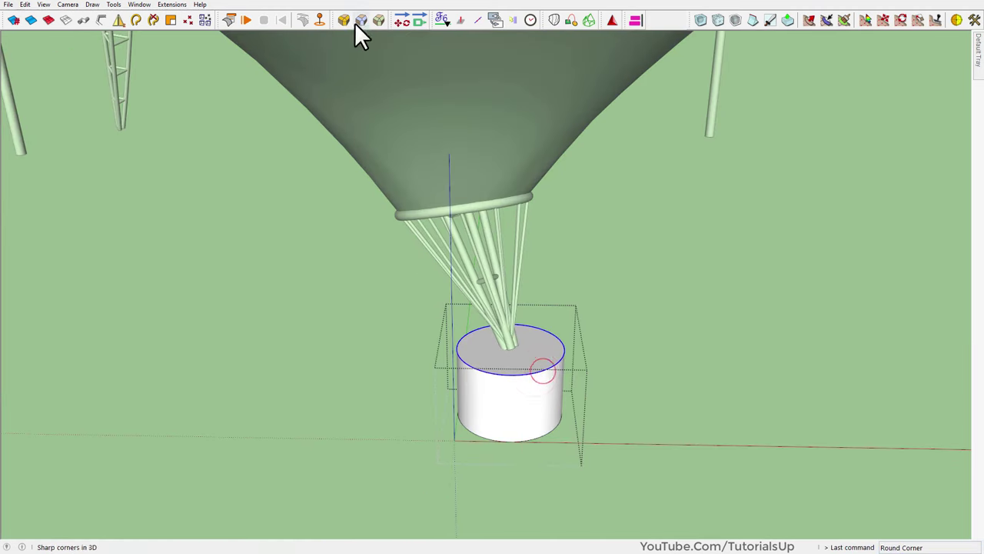
click(379, 20)
click(223, 55)
text(0.2)
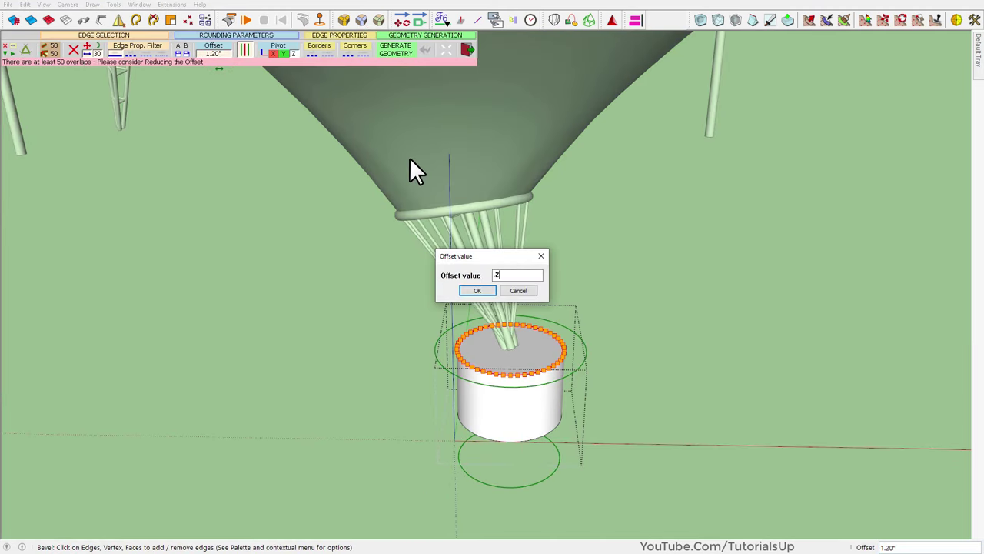
key(Return)
text(0.1)
key(Return)
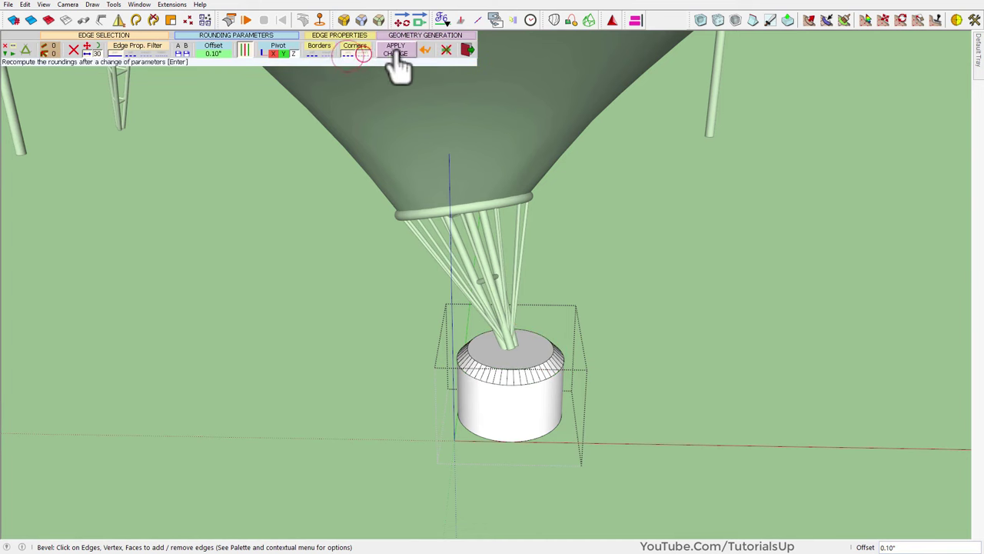
click(396, 50)
Scale the footing cylinder group to make it slightly taller
click(523, 362)
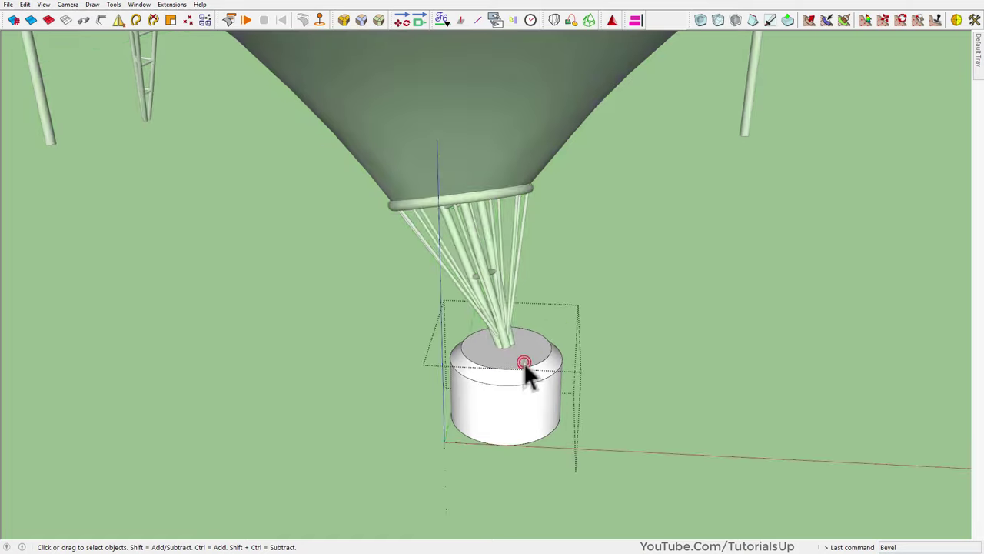
scroll(523, 363, up, 3)
key(s)
drag(490, 337, 494, 331)
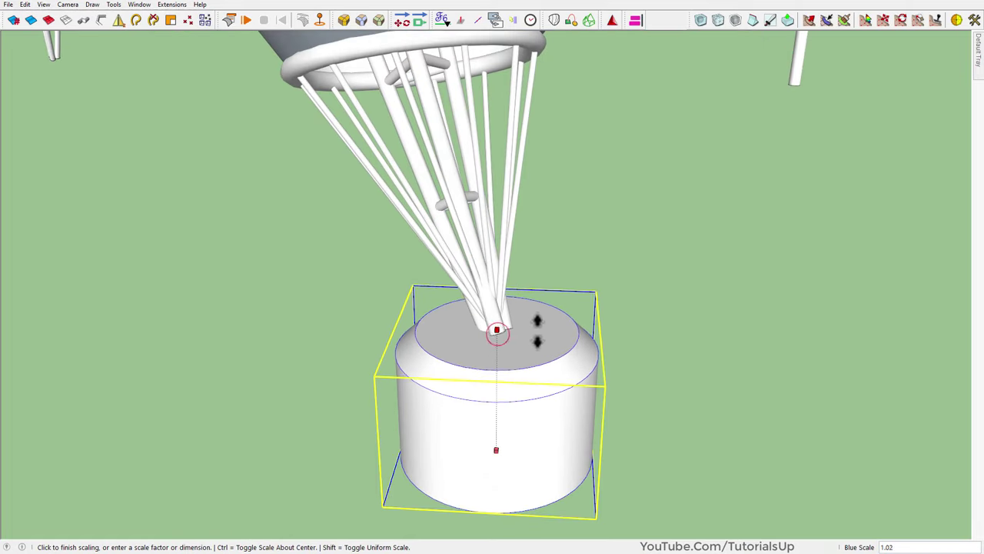
scroll(539, 338, down, 3)
key(space)
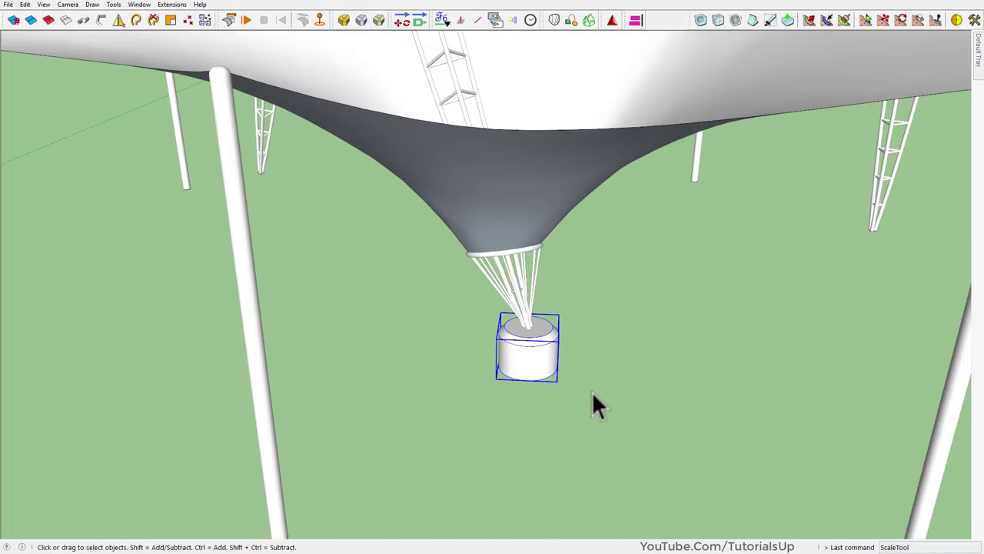
scroll(547, 356, up, 3)
Zoom in on the cylindrical footing and pick it up by its centre, leaving it in place
key(o)
scroll(521, 340, up, 3)
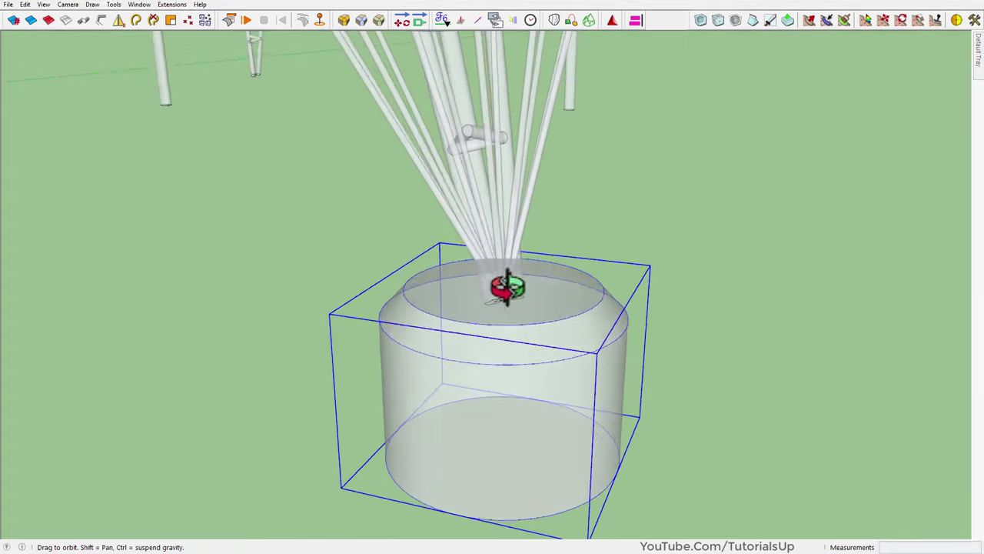
scroll(513, 269, up, 3)
key(m)
scroll(496, 296, up, 3)
scroll(485, 323, up, 2)
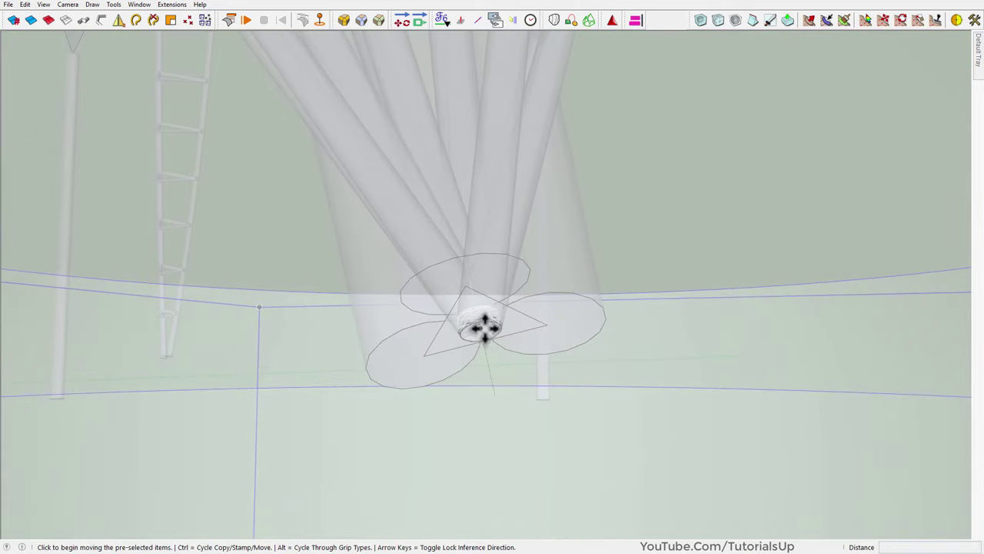
scroll(485, 327, up, 2)
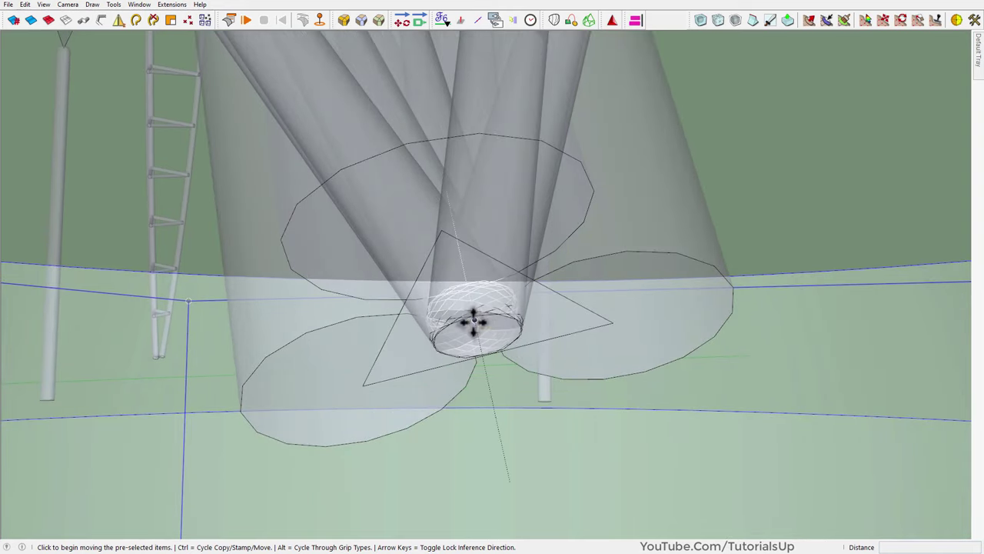
click(475, 321)
click(477, 323)
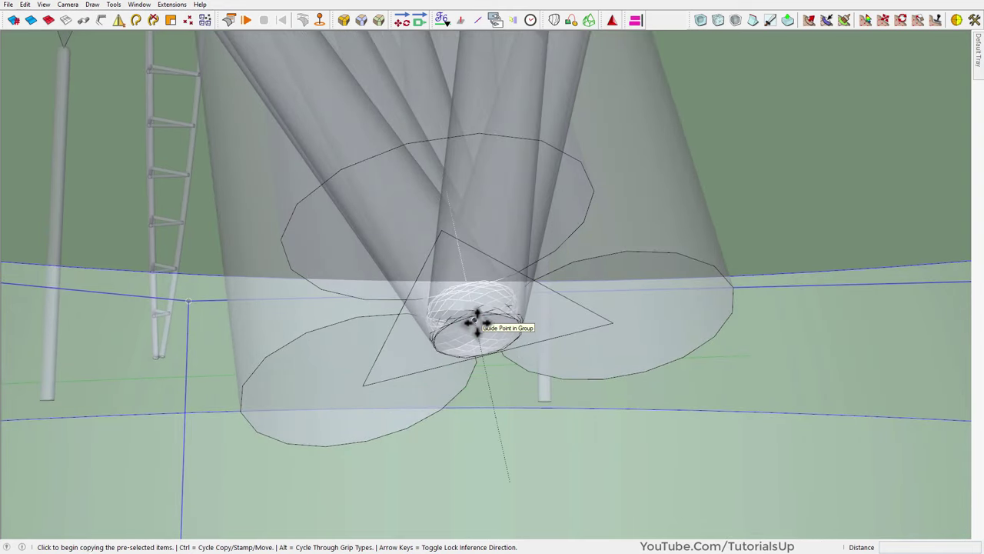
Copy the footing from its centre point to the base of the lattice mast
click(477, 321)
scroll(538, 361, down, 3)
scroll(646, 384, down, 5)
scroll(584, 299, down, 5)
scroll(446, 223, up, 5)
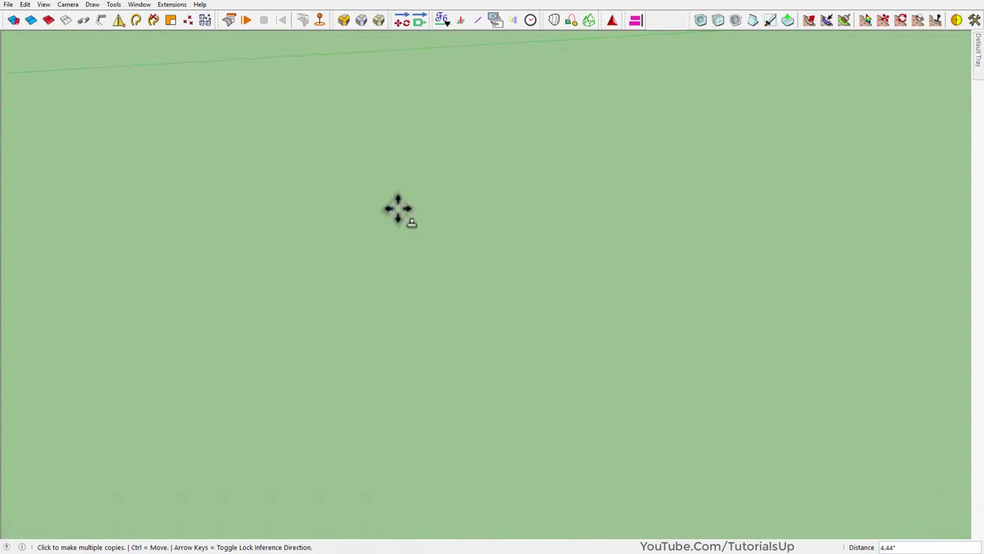
scroll(461, 246, down, 5)
scroll(607, 353, down, 2)
scroll(430, 331, down, 3)
scroll(354, 231, down, 3)
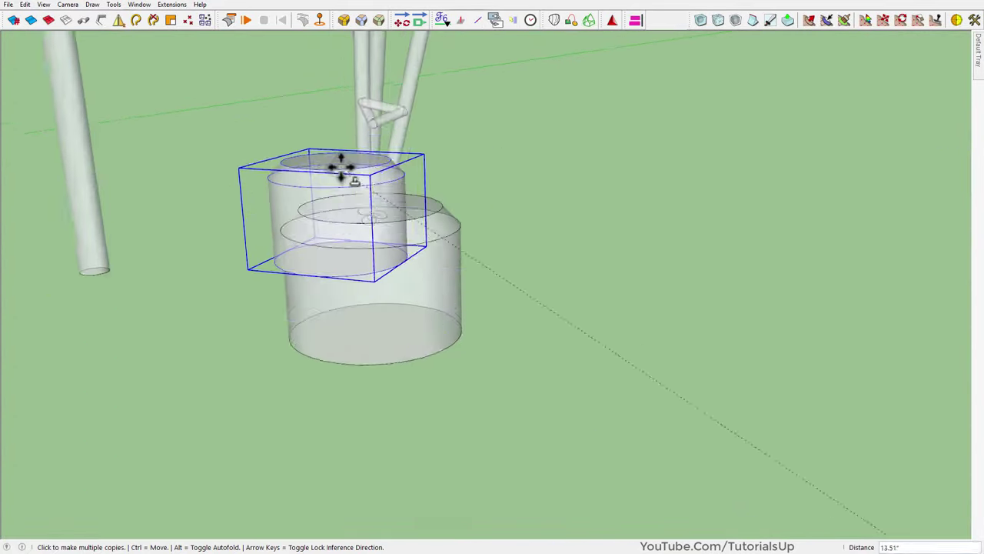
scroll(342, 165, down, 3)
scroll(626, 279, up, 4)
scroll(561, 281, up, 3)
scroll(450, 271, up, 3)
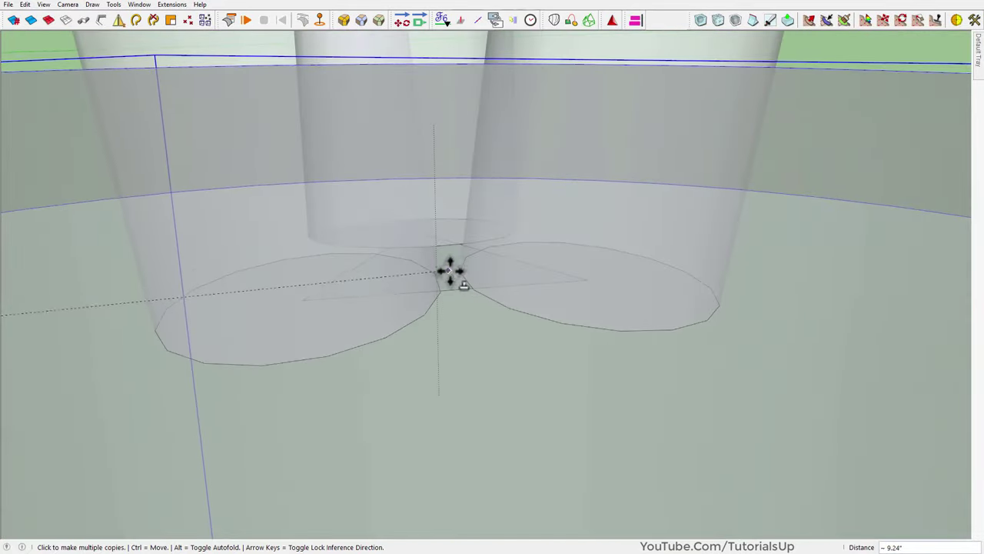
scroll(538, 292, down, 3)
scroll(615, 285, down, 3)
click(561, 266)
key(space)
scroll(560, 266, down, 3)
scroll(638, 277, down, 3)
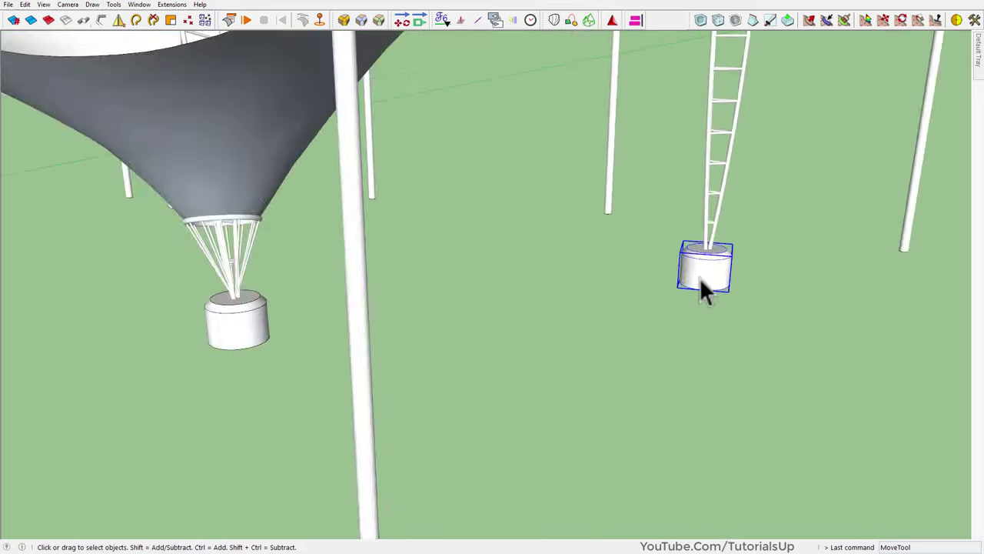
click(720, 272)
mouse_move(719, 272)
middle_down()
mouse_move(538, 388)
mouse_move(659, 288)
mouse_move(826, 257)
mouse_move(545, 327)
mouse_move(478, 219)
middle_up()
Draw a cable line linking the two mast-top centres
scroll(672, 275, up, 5)
mouse_move(672, 275)
middle_down()
mouse_move(554, 459)
mouse_move(647, 272)
middle_up()
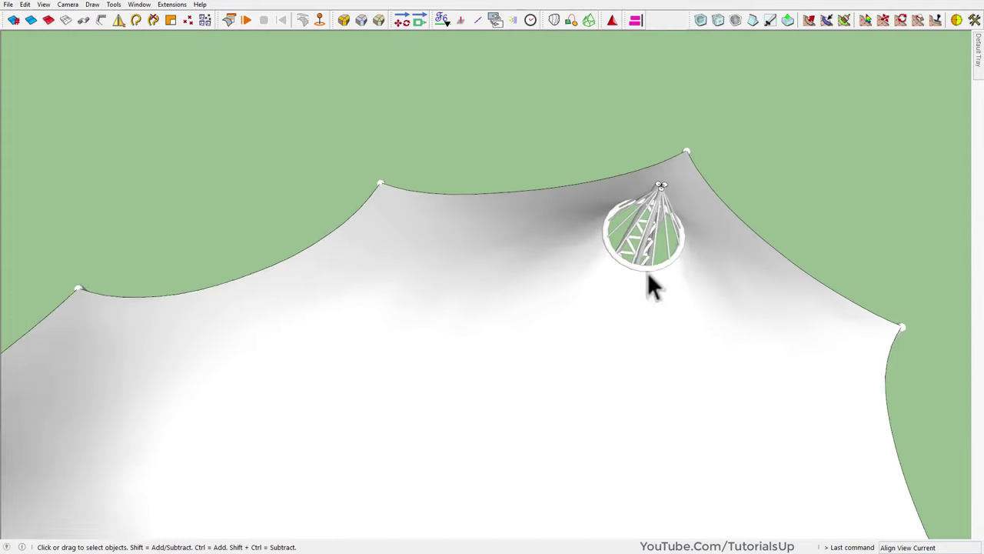
scroll(662, 185, up, 5)
scroll(679, 149, up, 3)
scroll(676, 148, up, 1)
key(l)
click(656, 142)
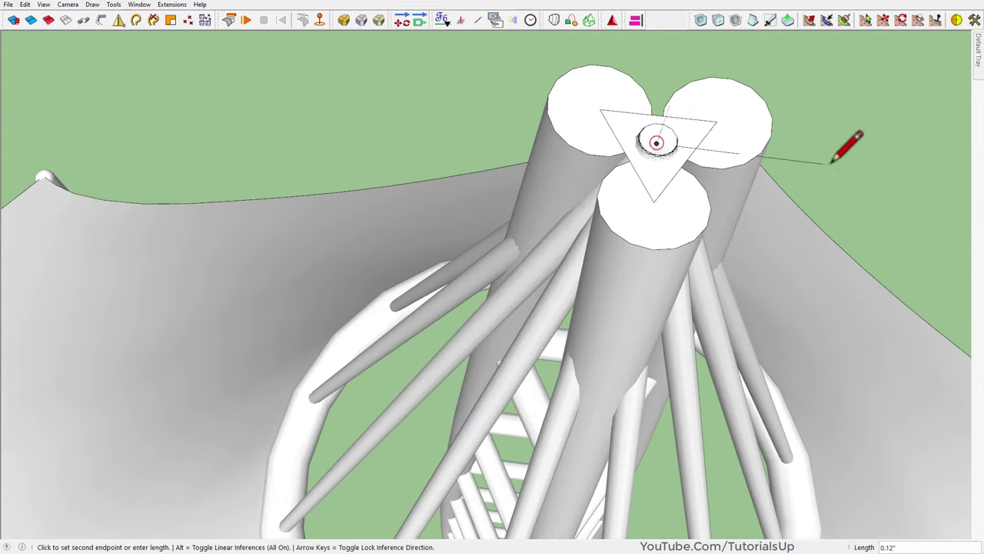
scroll(830, 162, down, 8)
scroll(387, 339, up, 6)
middle_drag(387, 347, 395, 253)
scroll(395, 253, up, 2)
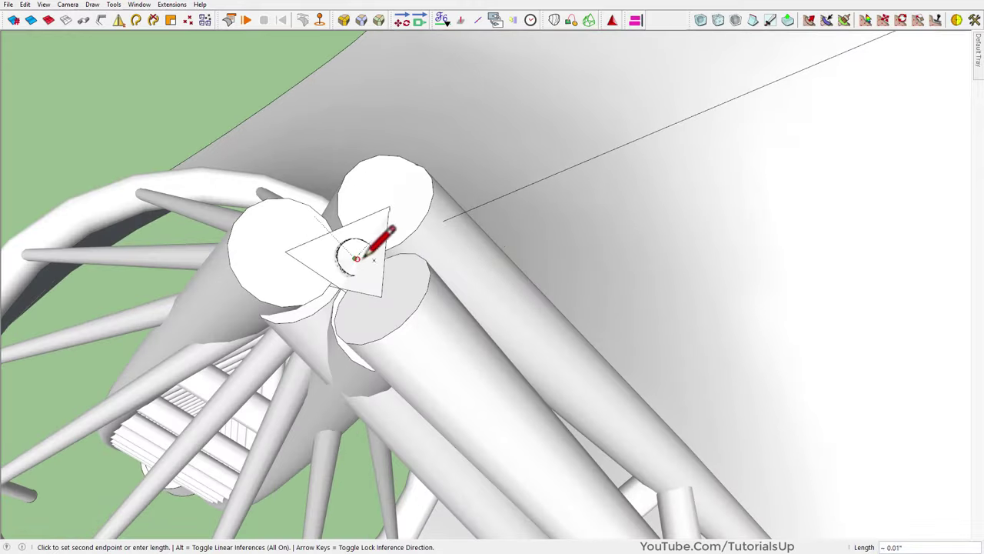
click(356, 258)
Continue the cable from the mast top down to a perimeter pole top
scroll(356, 258, down, 6)
scroll(395, 428, up, 5)
scroll(351, 395, up, 3)
scroll(336, 413, up, 2)
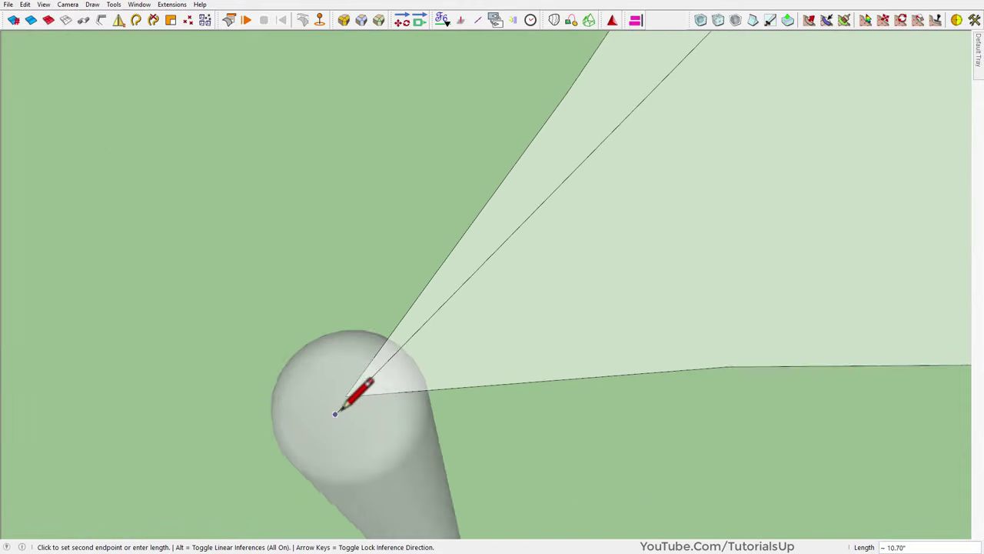
click(335, 414)
scroll(341, 385, up, 2)
scroll(556, 406, down, 5)
scroll(565, 213, down, 3)
key(Escape)
Draw a cable from a pole top through the mast-top circle to another pole top
scroll(413, 216, up, 6)
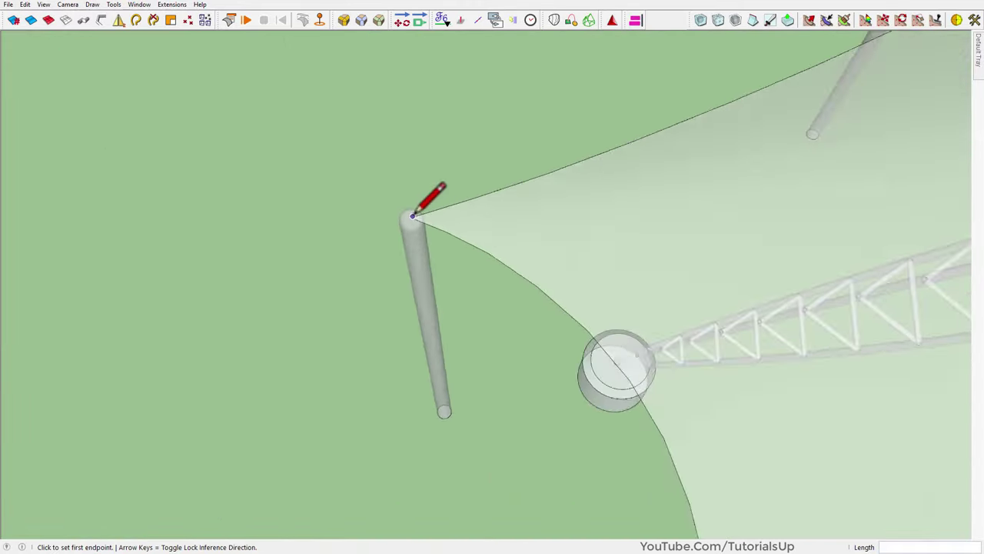
scroll(413, 212, up, 3)
click(413, 202)
scroll(385, 246, up, 2)
scroll(610, 241, down, 5)
scroll(616, 108, up, 6)
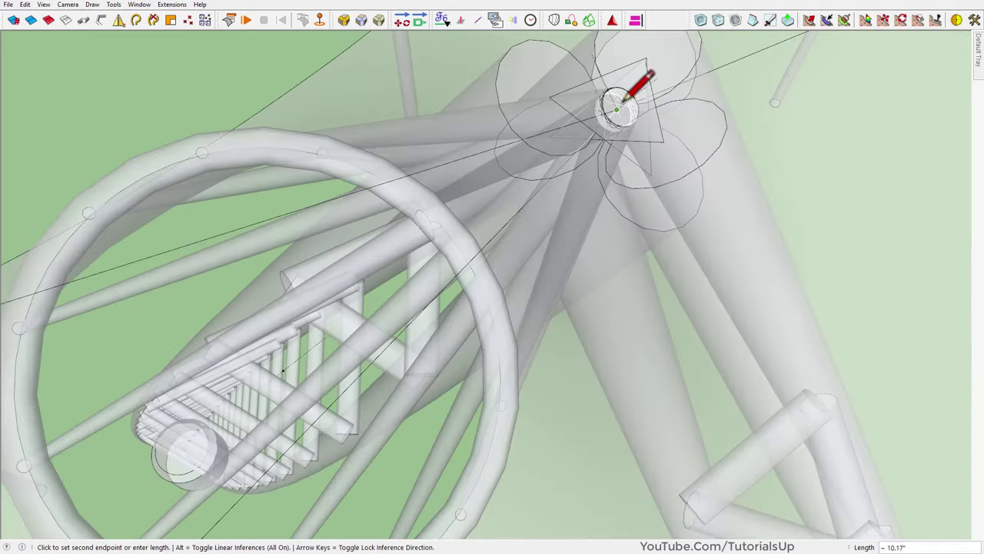
click(616, 108)
scroll(584, 115, down, 5)
scroll(439, 494, up, 5)
scroll(417, 479, up, 2)
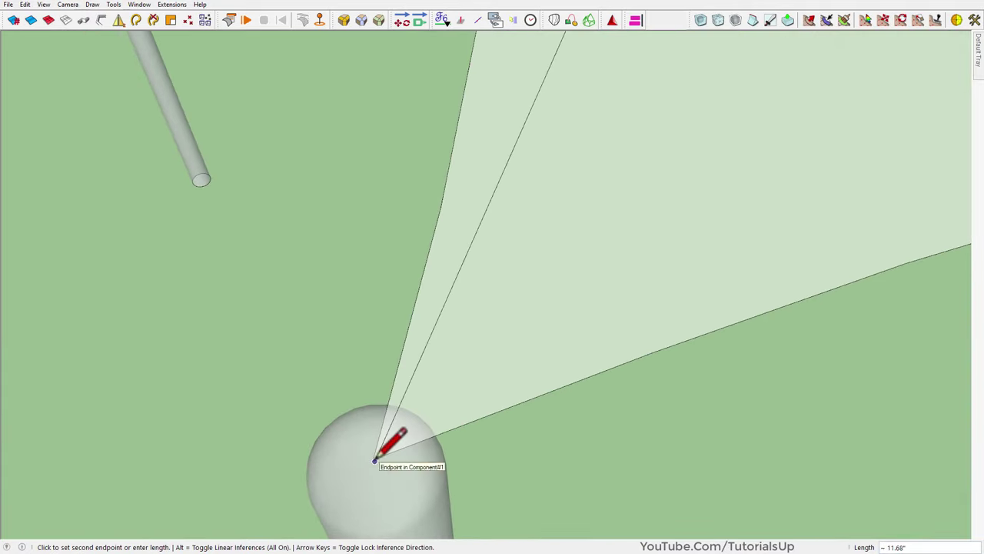
click(374, 460)
middle_drag(375, 460, 220, 257)
key(space)
Draw a cable from the mast top to a corner pole top
scroll(408, 228, up, 2)
scroll(563, 146, down, 5)
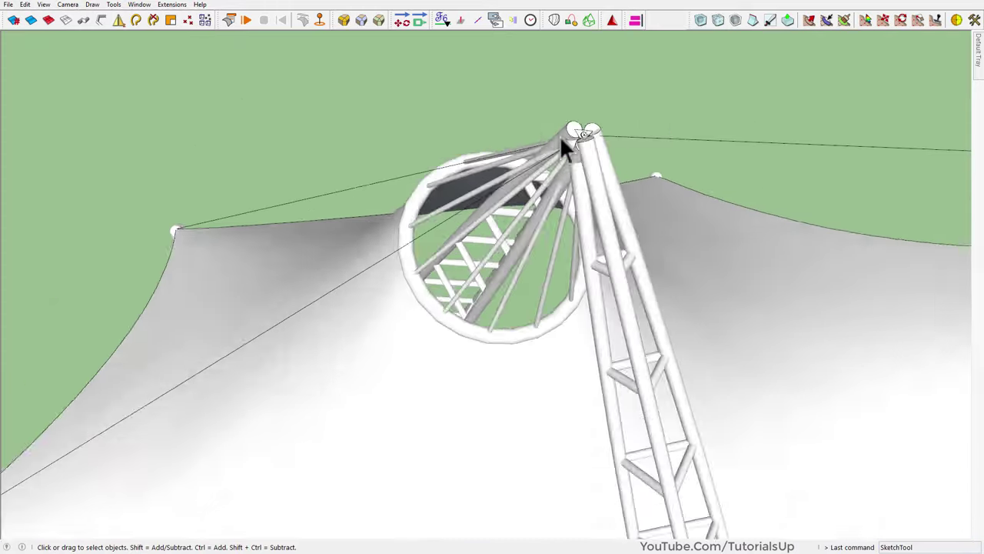
key(l)
scroll(563, 146, up, 3)
click(593, 164)
scroll(637, 99, down, 2)
scroll(538, 230, down, 5)
scroll(462, 338, up, 5)
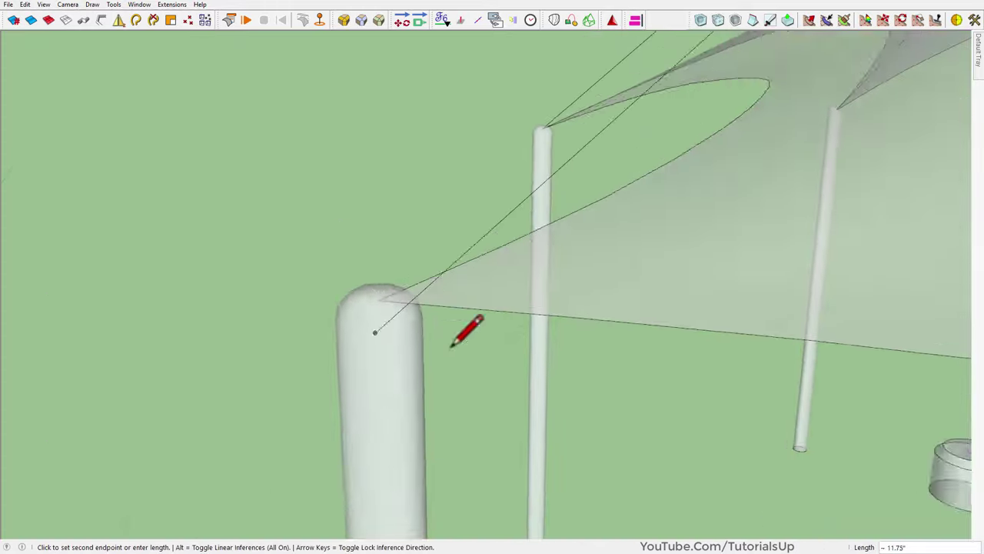
scroll(407, 269, up, 4)
click(377, 268)
key(space)
scroll(494, 345, down, 5)
Start another cable at a pole top and look around the whole canopy
key(l)
scroll(434, 386, up, 5)
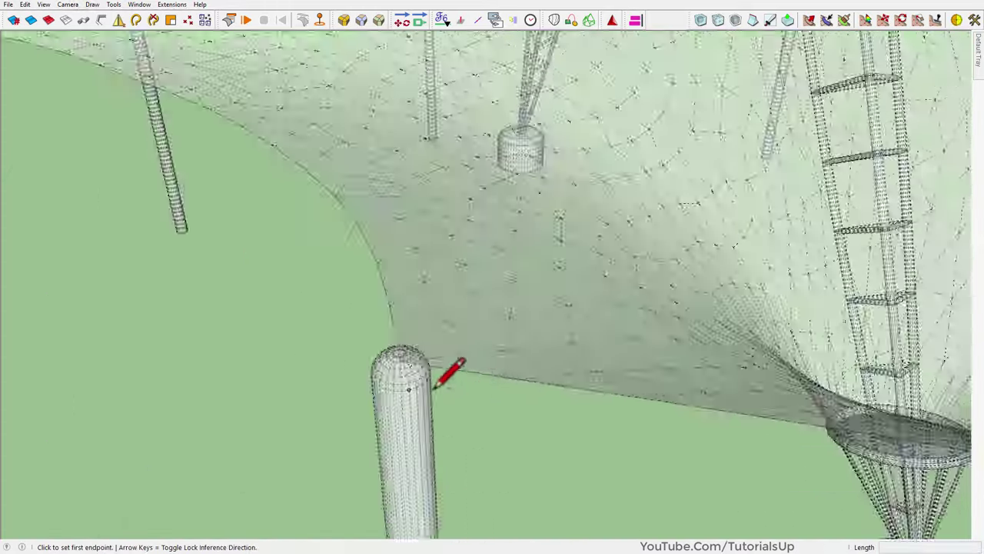
scroll(433, 388, up, 4)
click(376, 310)
scroll(424, 449, down, 4)
middle_drag(423, 449, 631, 358)
scroll(578, 309, up, 4)
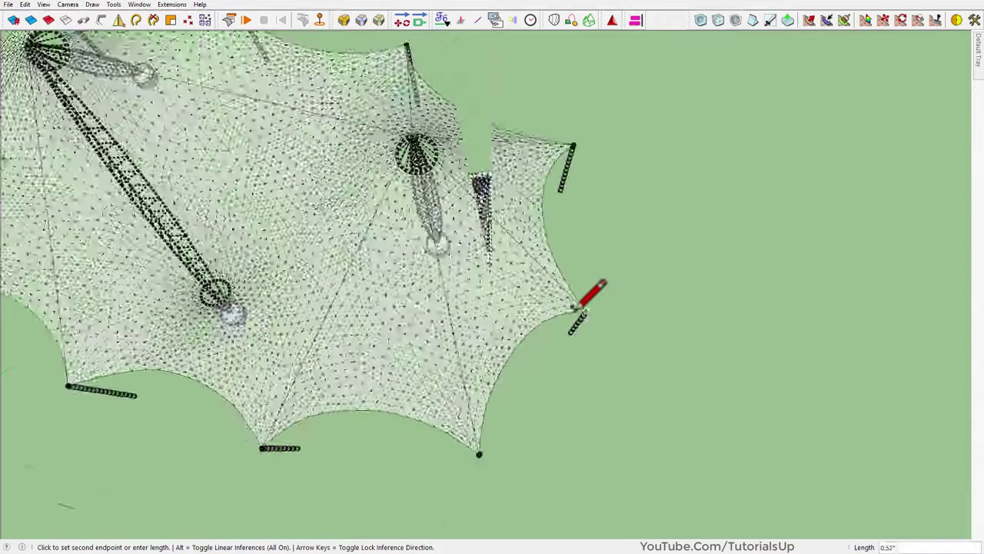
scroll(583, 308, down, 10)
mouse_move(610, 243)
middle_down()
mouse_move(484, 132)
mouse_move(549, 267)
mouse_move(561, 241)
mouse_move(421, 269)
middle_up()
Draw a ground rectangle around the canopy in Top view
click(224, 325)
key(F2)
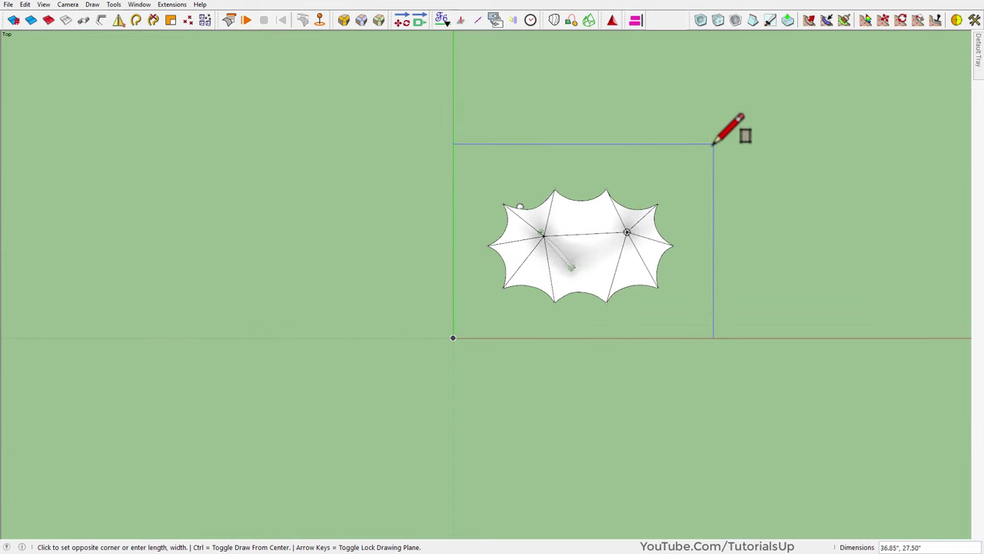
click(713, 143)
middle_drag(713, 143, 636, 352)
key(space)
Offset a perimeter pole's base circle outward into a ring
scroll(637, 352, up, 8)
click(474, 336)
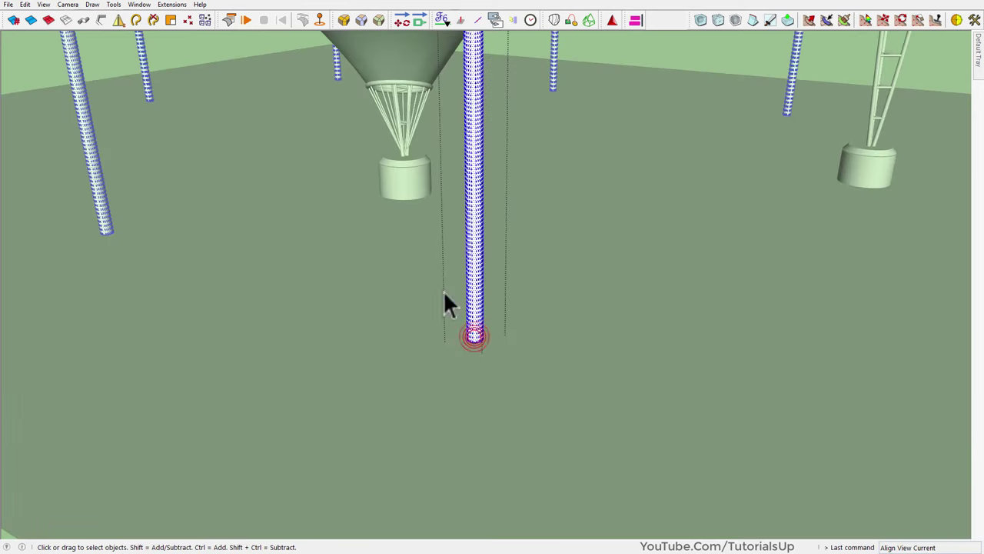
scroll(461, 322, up, 5)
scroll(492, 346, up, 3)
key(f)
click(536, 343)
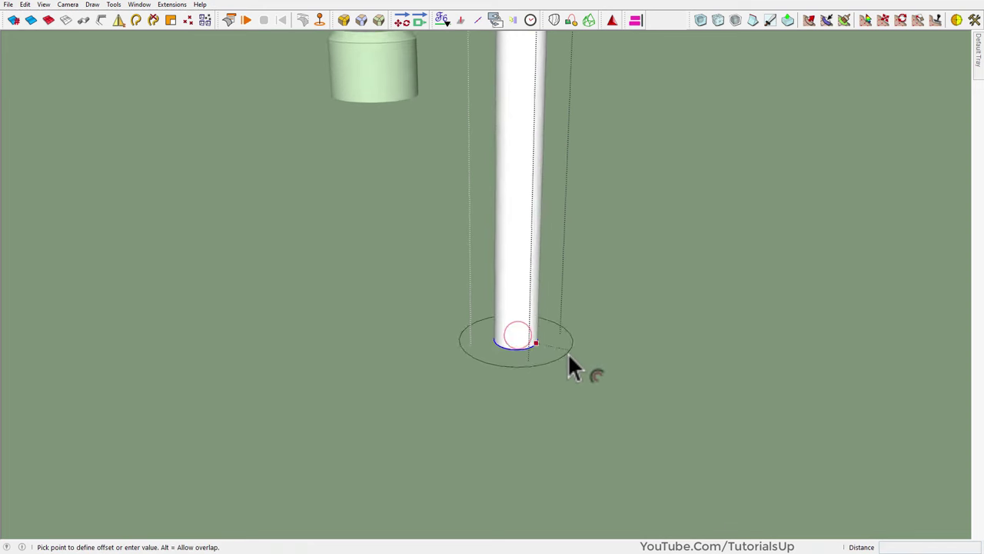
scroll(575, 366, down, 3)
click(575, 360)
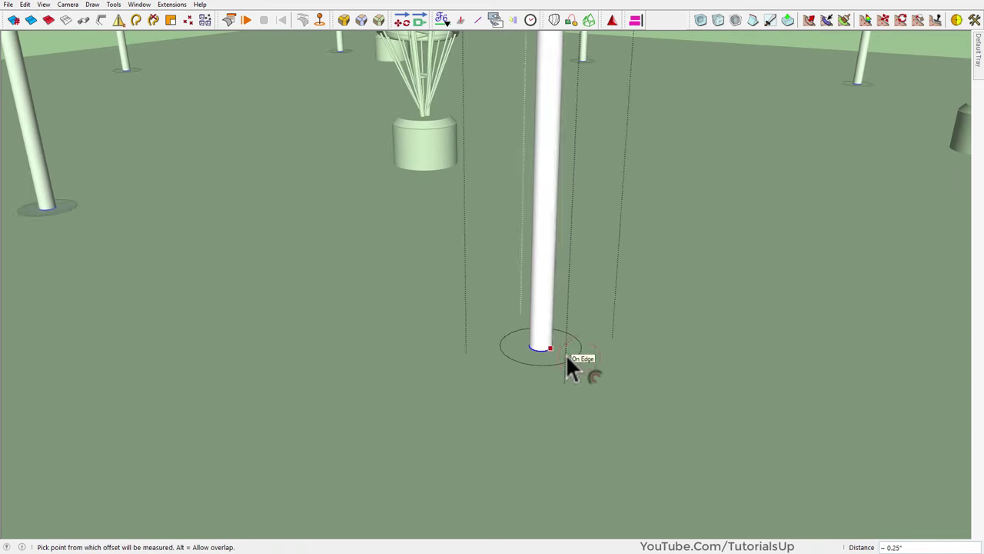
Raise the ring around the pole base into a thin round footing
key(m)
click(549, 345)
click(557, 358)
key(space)
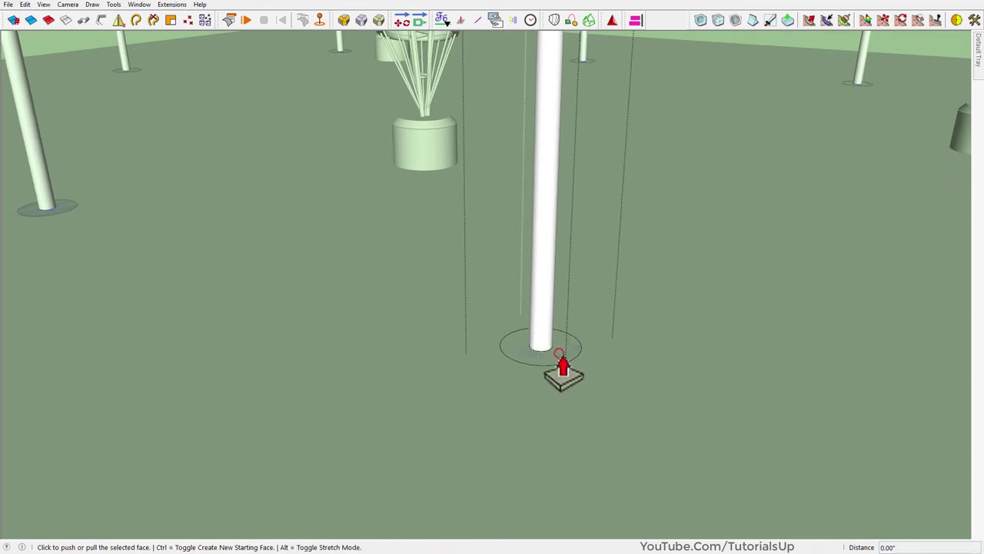
click(563, 352)
key(space)
click(549, 340)
key(m)
click(544, 338)
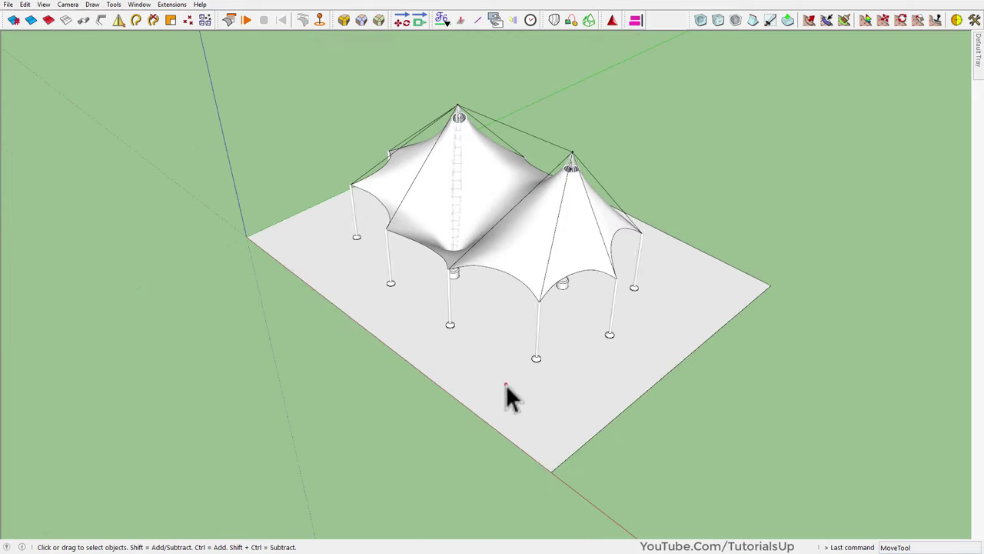
Scale the ground rectangle wider, 1.27 along green, around the canopy
click(505, 384)
key(s)
click(674, 365)
click(712, 378)
click(375, 334)
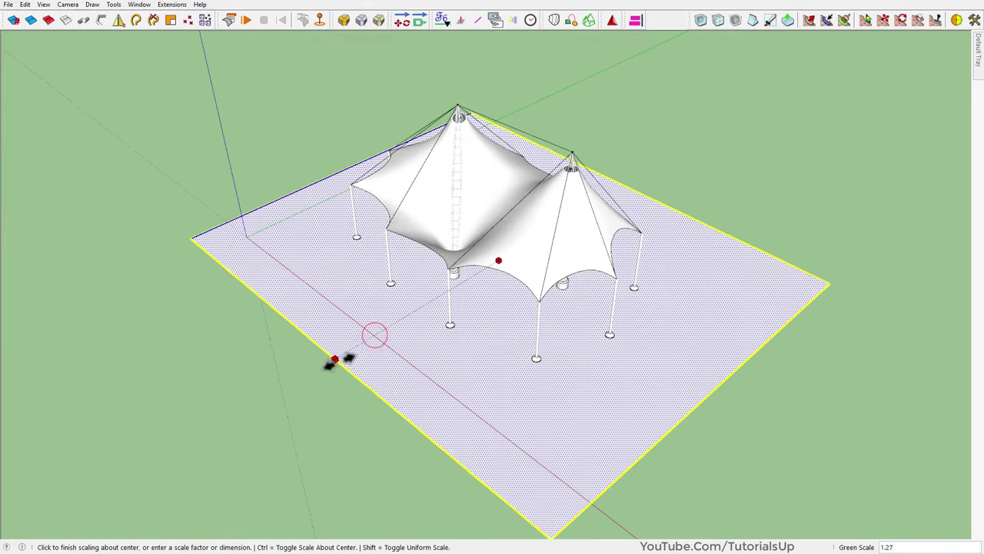
click(338, 361)
key(m)
middle_drag(244, 236, 535, 392)
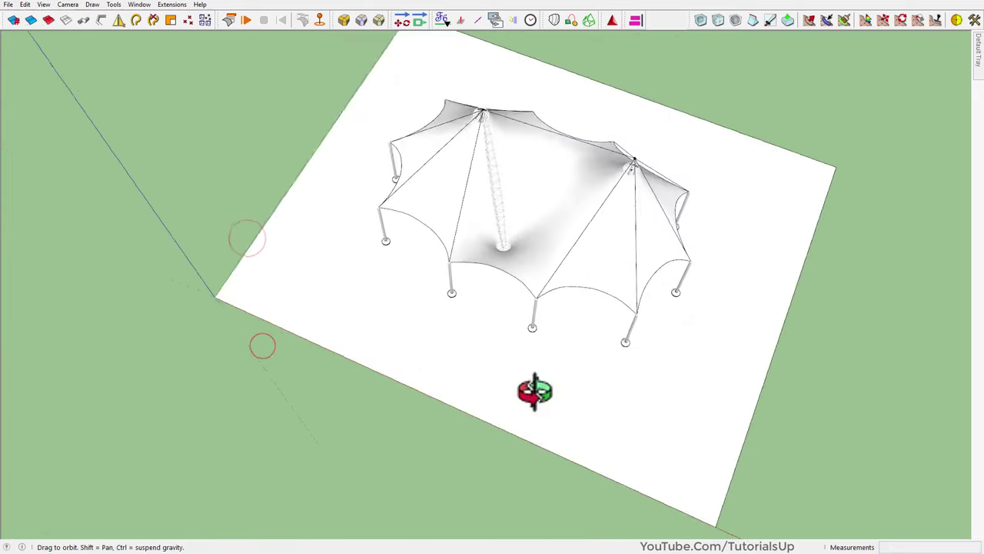
key(2)
scroll(399, 197, up, 5)
scroll(422, 260, up, 3)
Draw a guy line from a perimeter post-top centre outward past the canopy edge
scroll(426, 266, up, 2)
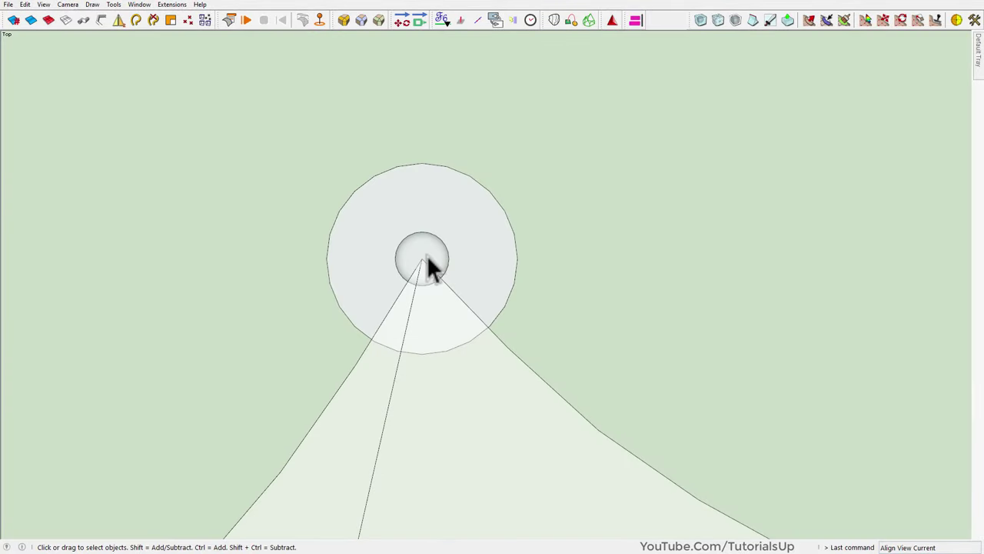
key(l)
scroll(446, 260, up, 2)
scroll(403, 272, down, 2)
click(402, 265)
scroll(452, 174, down, 4)
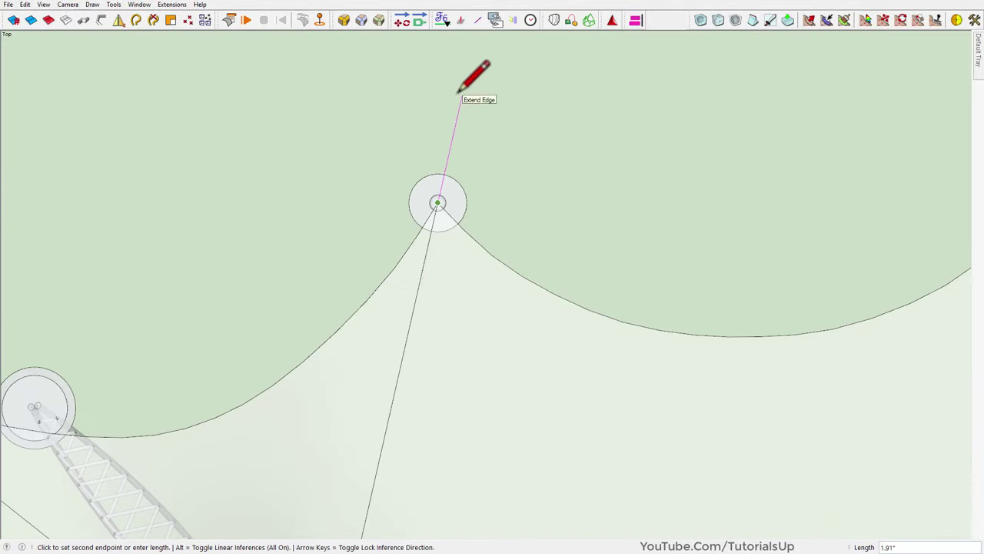
scroll(476, 107, down, 4)
scroll(539, 143, down, 1)
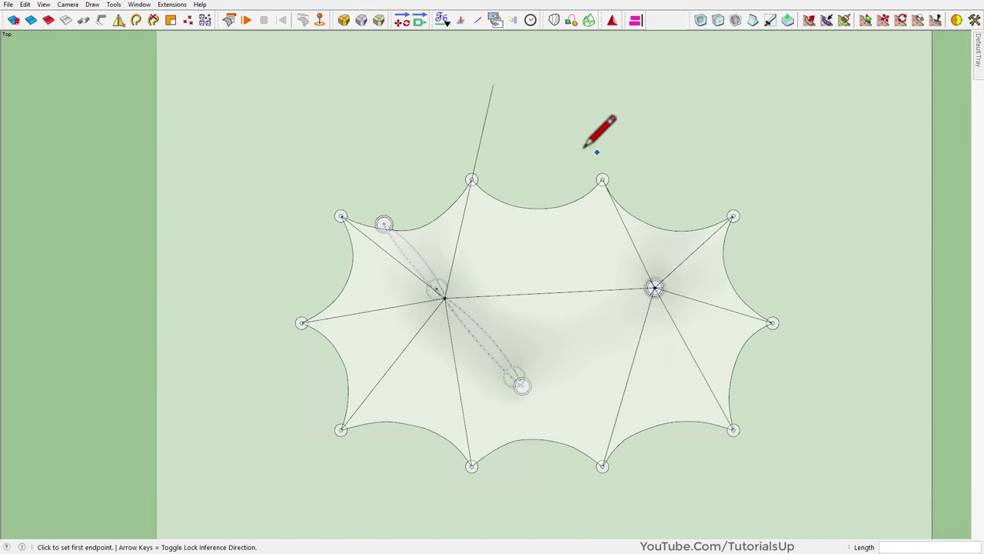
scroll(566, 203, up, 5)
scroll(577, 193, up, 2)
scroll(538, 173, down, 3)
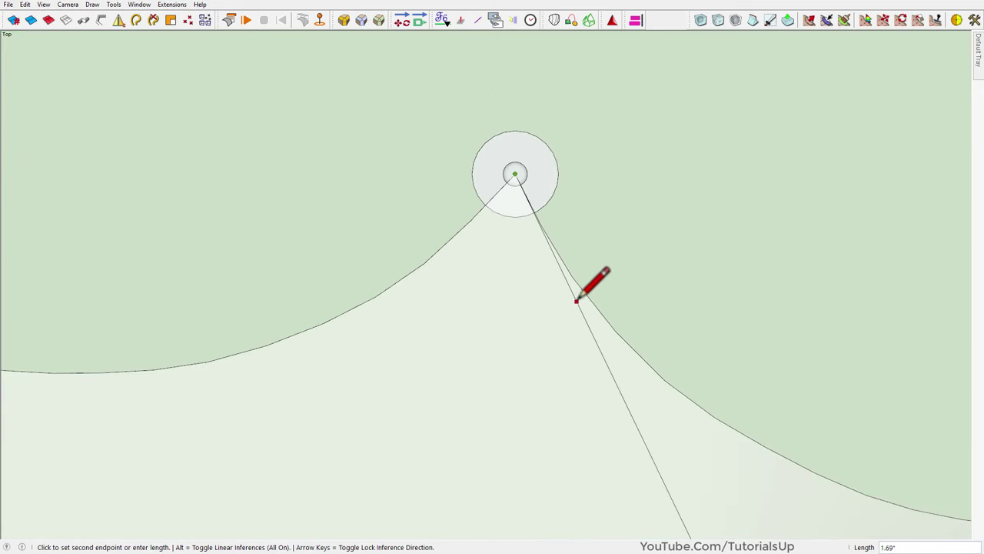
scroll(576, 301, down, 2)
scroll(604, 330, up, 2)
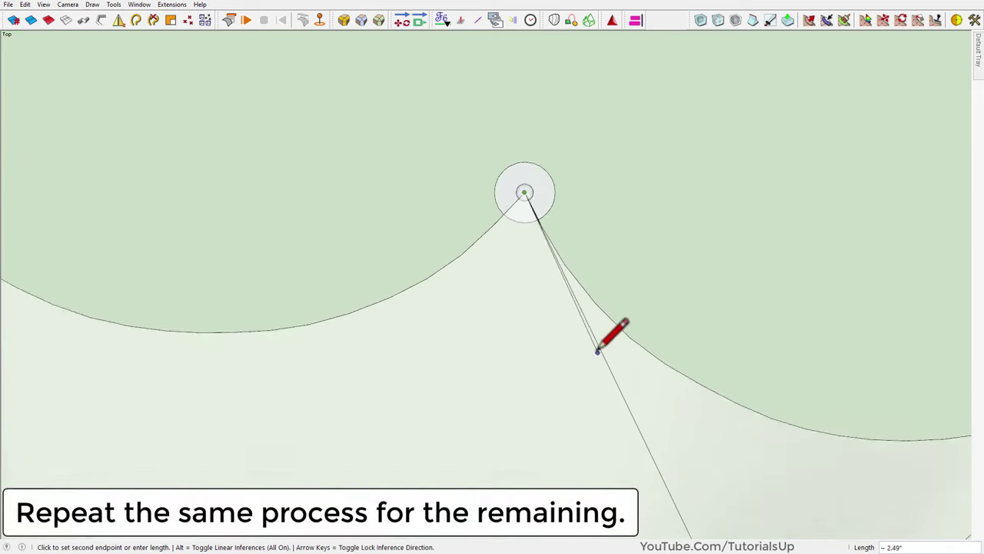
middle_drag(610, 333, 540, 144)
scroll(413, 227, down, 4)
mouse_move(334, 295)
middle_down()
mouse_move(694, 279)
mouse_move(498, 476)
mouse_move(314, 105)
mouse_move(747, 158)
mouse_move(589, 374)
middle_up()
key(space)
middle_drag(622, 212, 517, 546)
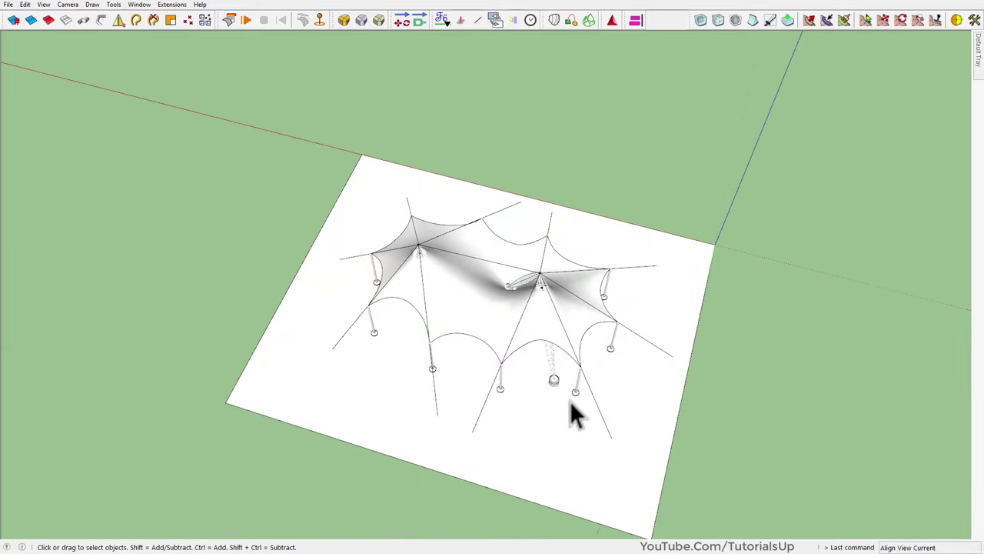
Go to an exact top view and zoom to fit the white base slab
key(F2)
mouse_move(615, 495)
middle_down()
mouse_move(407, 72)
mouse_move(582, 545)
middle_up()
key(F2)
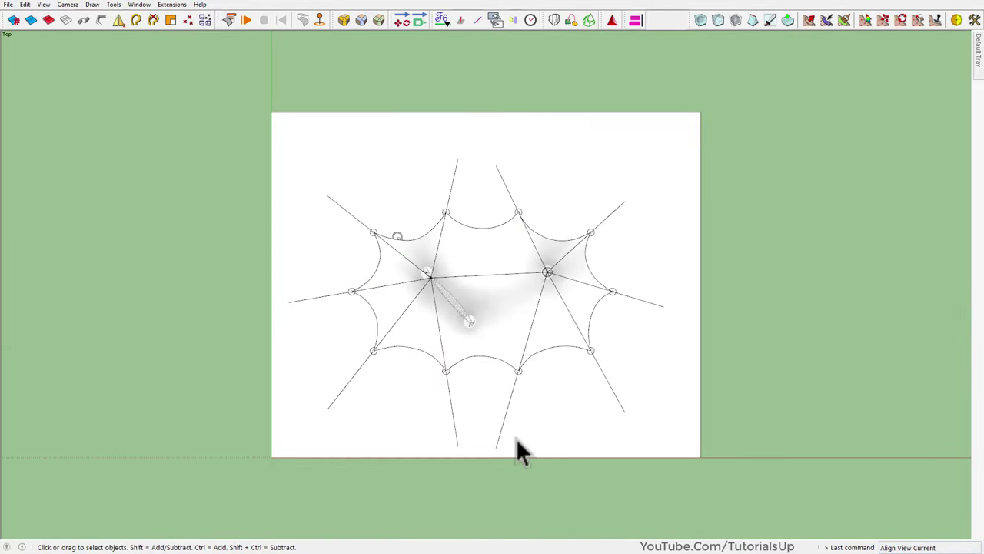
scroll(567, 430, up, 3)
scroll(584, 438, down, 3)
click(584, 438)
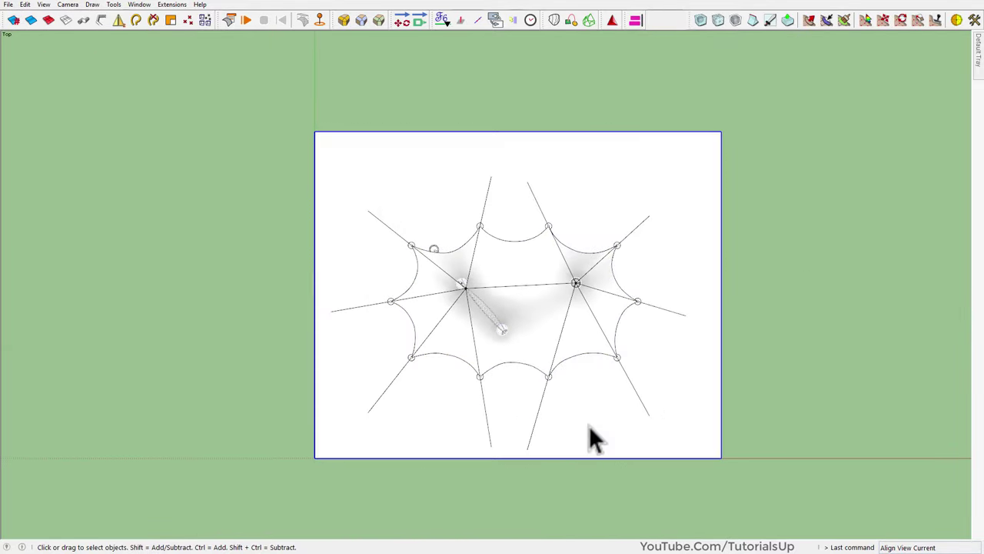
right_click(596, 438)
click(657, 61)
Move the bottom cable line's outer end closer in with the Move tool
key(m)
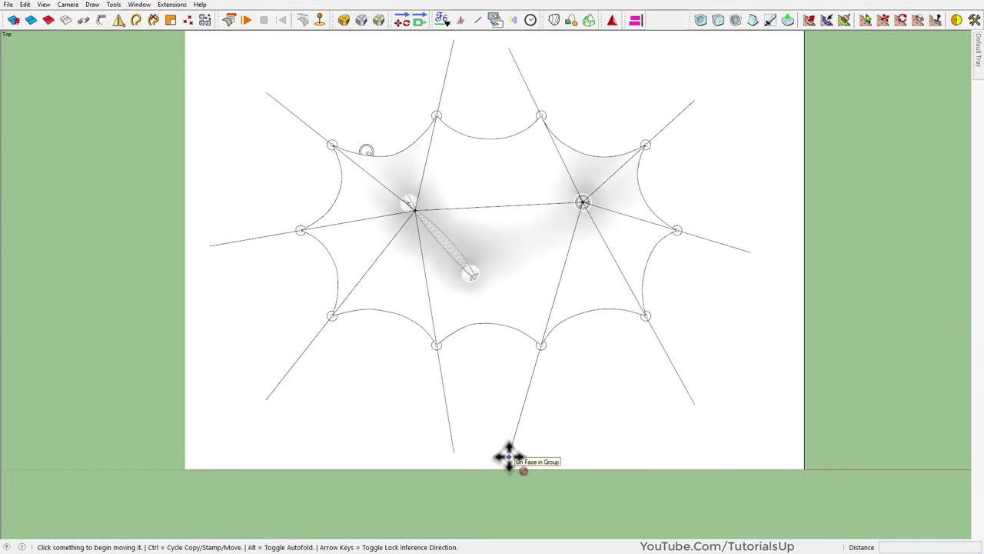
click(509, 456)
key(space)
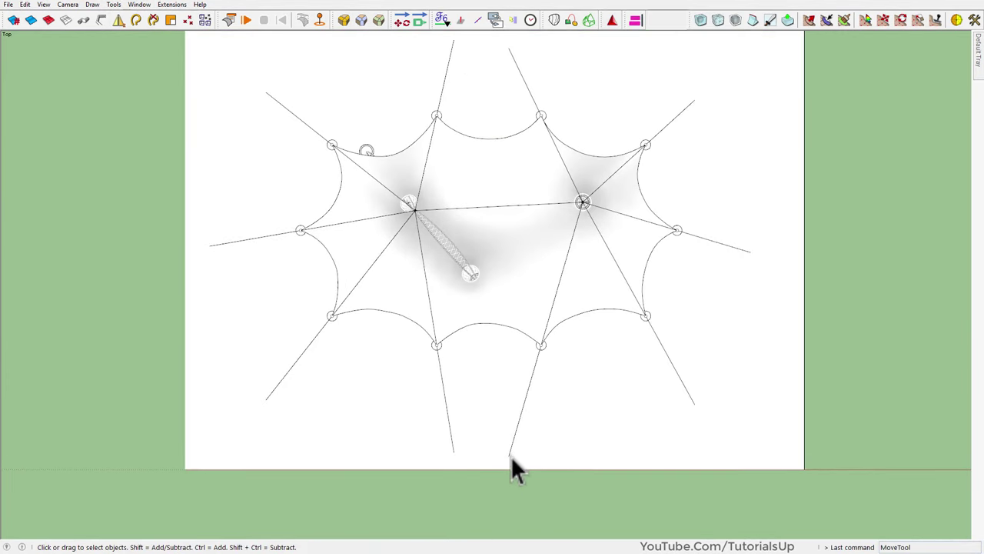
key(m)
click(509, 455)
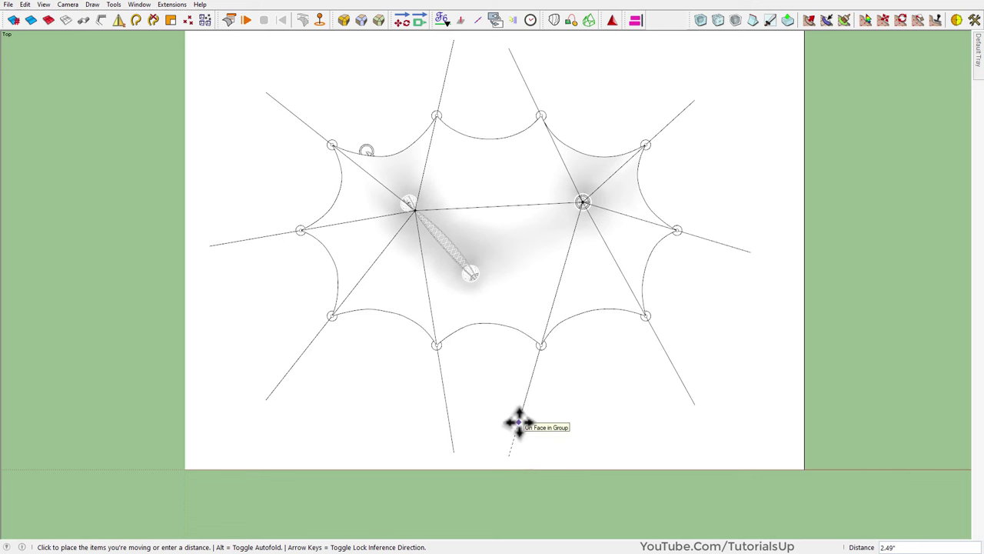
click(519, 421)
Reposition the outer ends of the lower-left and left cable lines
click(453, 452)
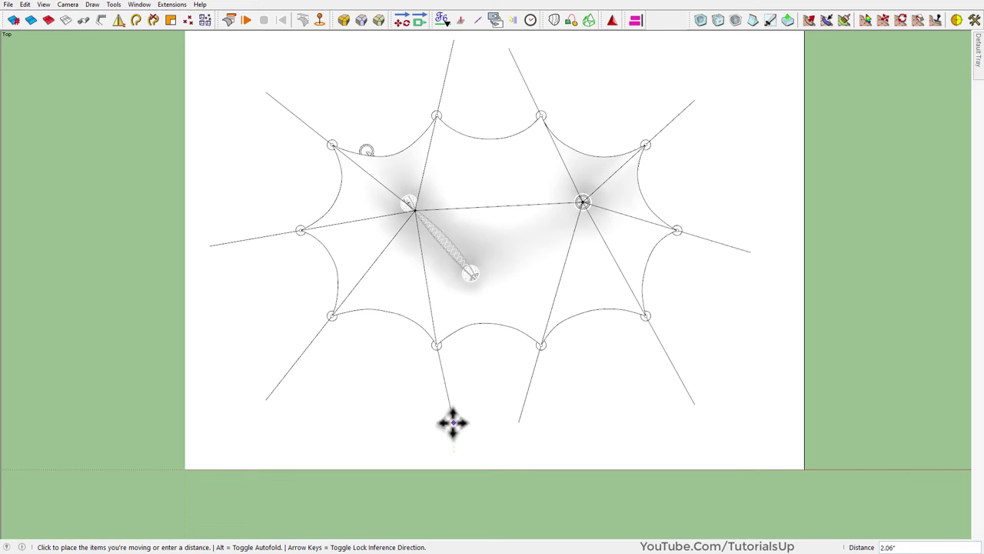
scroll(445, 423, up, 1)
scroll(446, 422, up, 3)
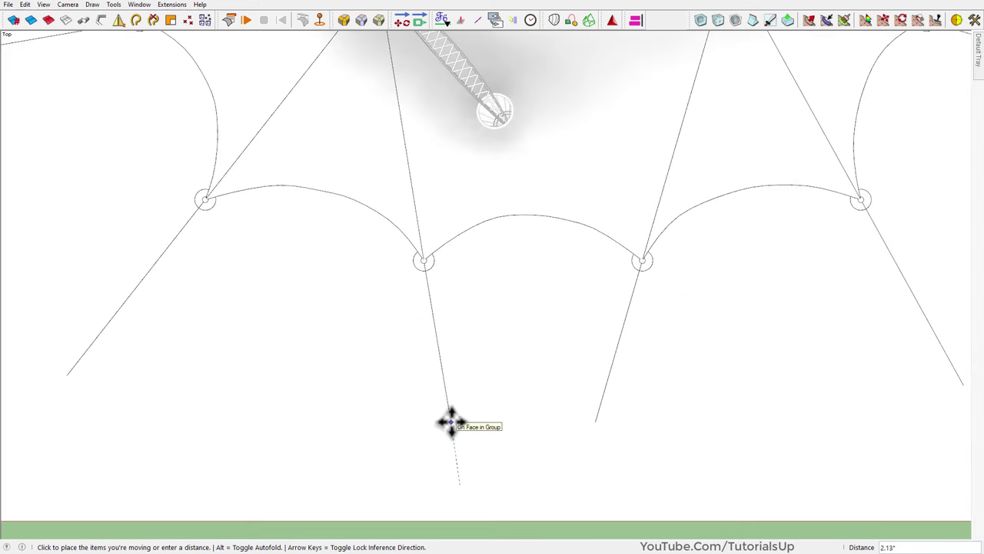
click(451, 422)
scroll(451, 422, down, 3)
click(343, 384)
click(356, 368)
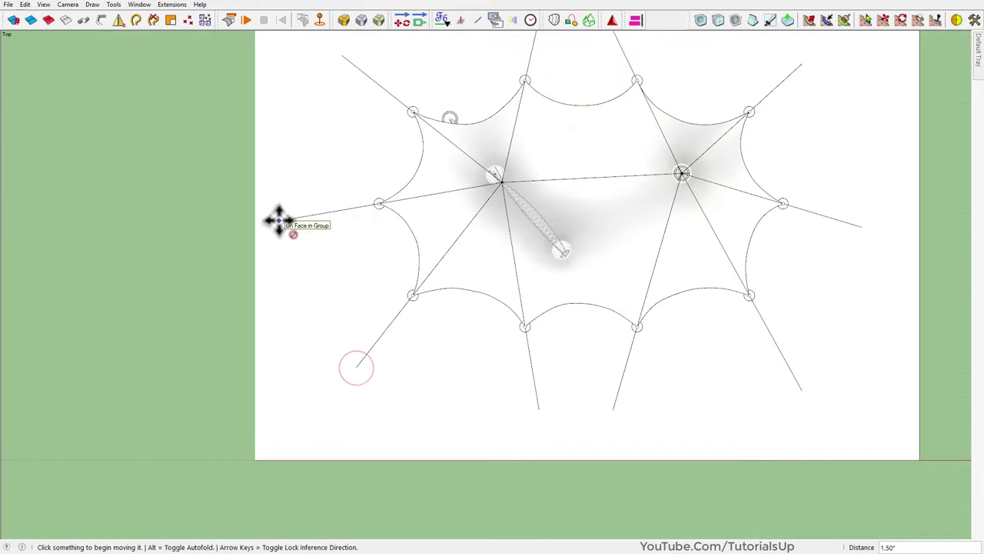
click(279, 221)
click(286, 221)
click(300, 213)
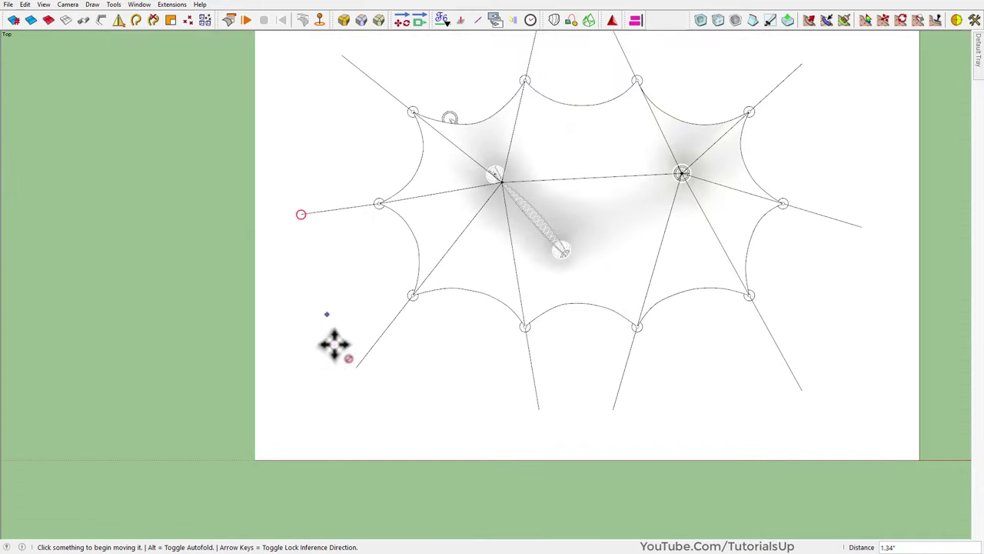
scroll(312, 205, up, 2)
Adjust the outer ends of the two top cable lines and the right cable line
click(570, 137)
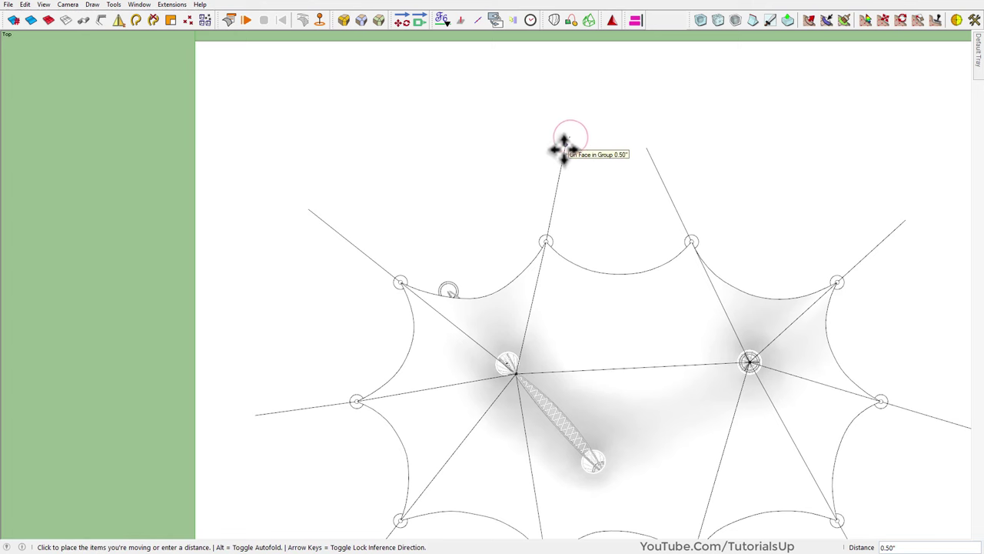
click(564, 150)
click(650, 148)
click(650, 150)
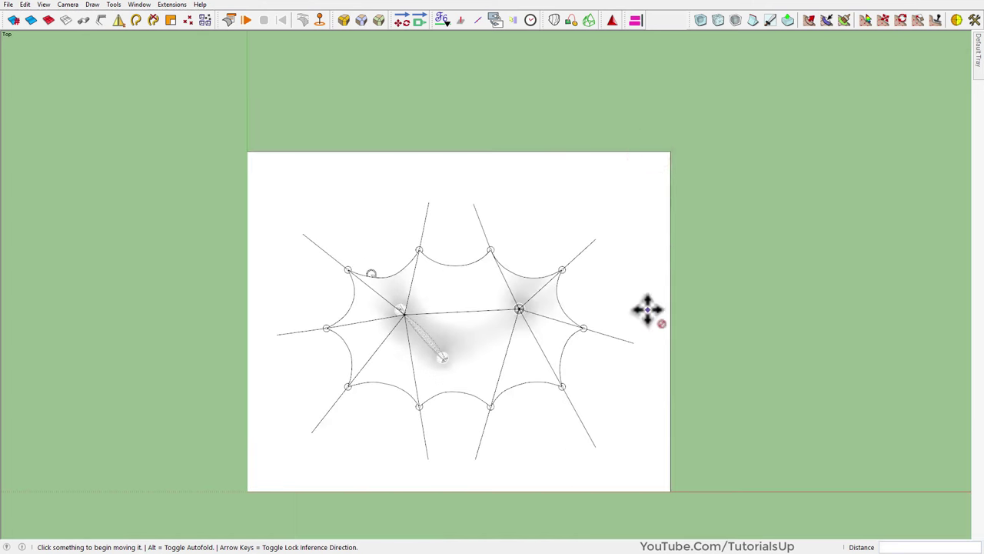
scroll(625, 358, up, 3)
scroll(615, 360, up, 3)
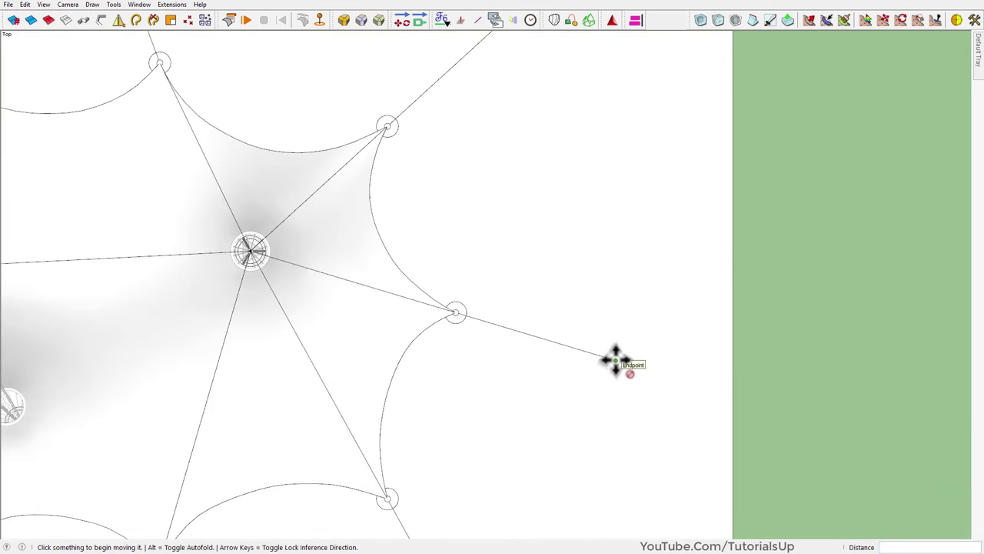
click(615, 360)
scroll(616, 359, down, 3)
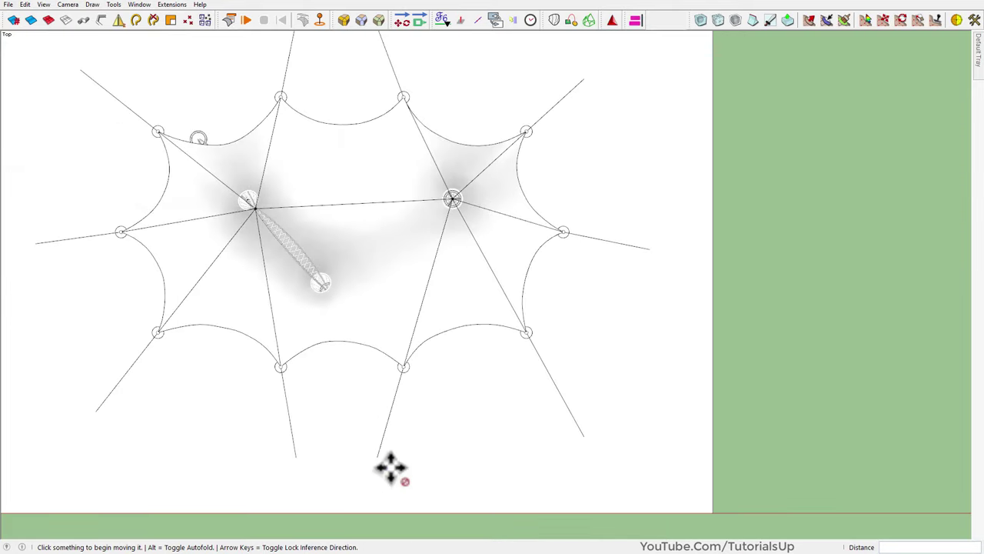
scroll(390, 461, up, 2)
scroll(494, 380, down, 2)
Orbit to a 3D view of the canopy and select all the cable lines
mouse_move(494, 380)
middle_down()
mouse_move(474, 95)
mouse_move(685, 96)
middle_up()
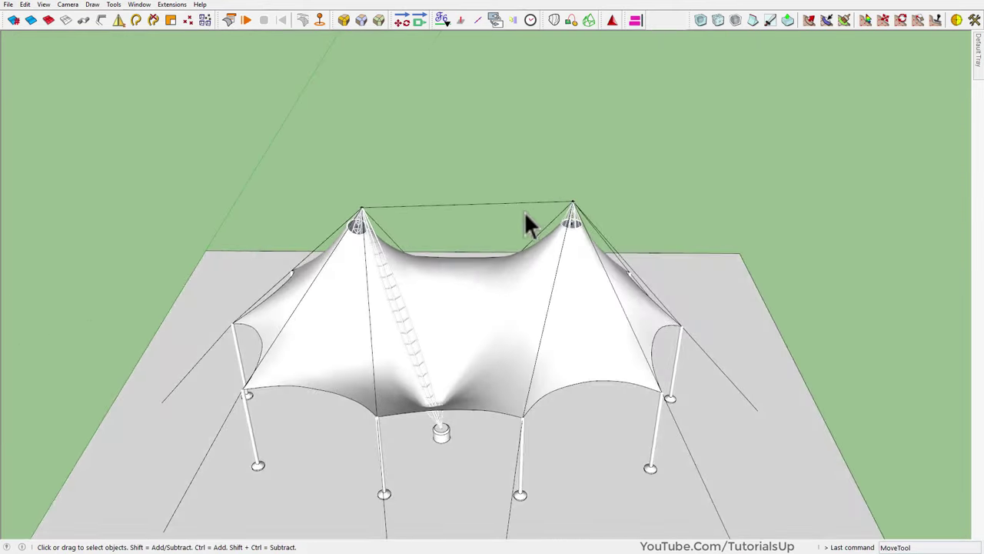
click(521, 203)
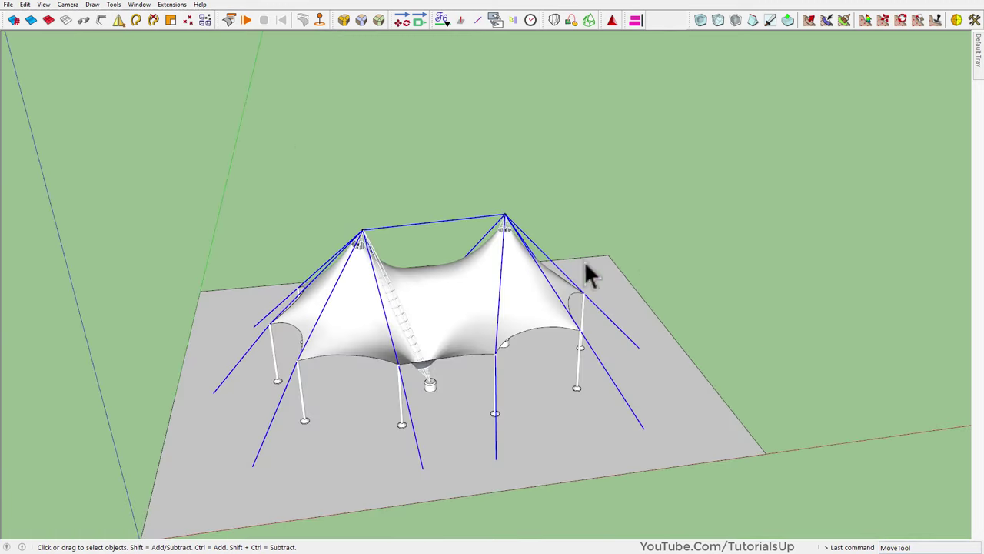
scroll(450, 213, up, 2)
middle_drag(451, 213, 452, 318)
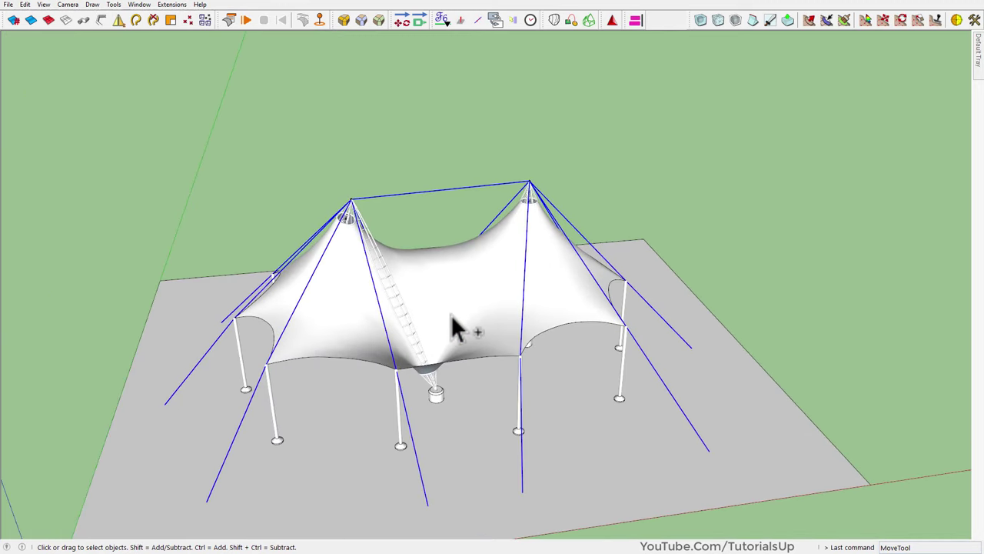
Convert the selected cables with Lines to Tubes, diameter 0.06 and 10 divisions
click(100, 20)
text(0.06)
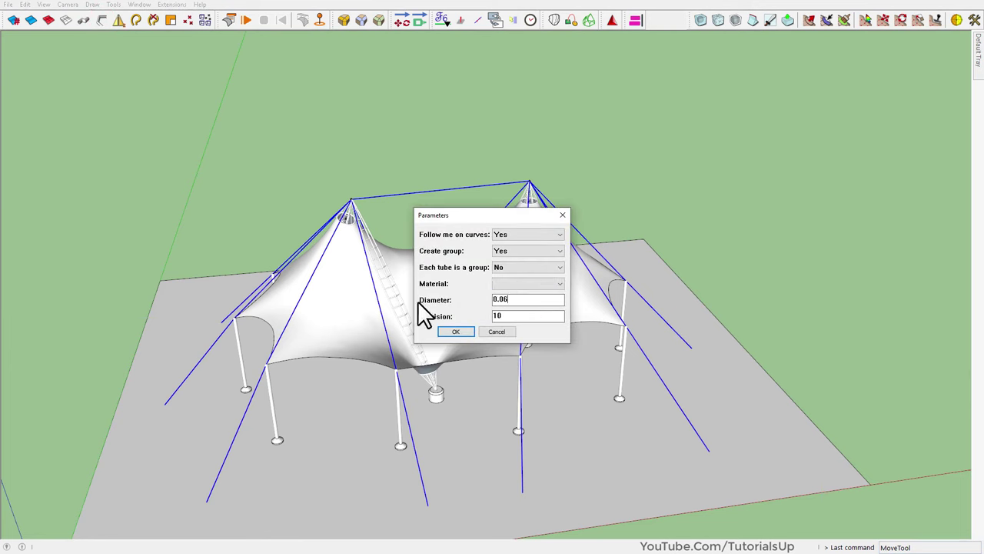
click(455, 331)
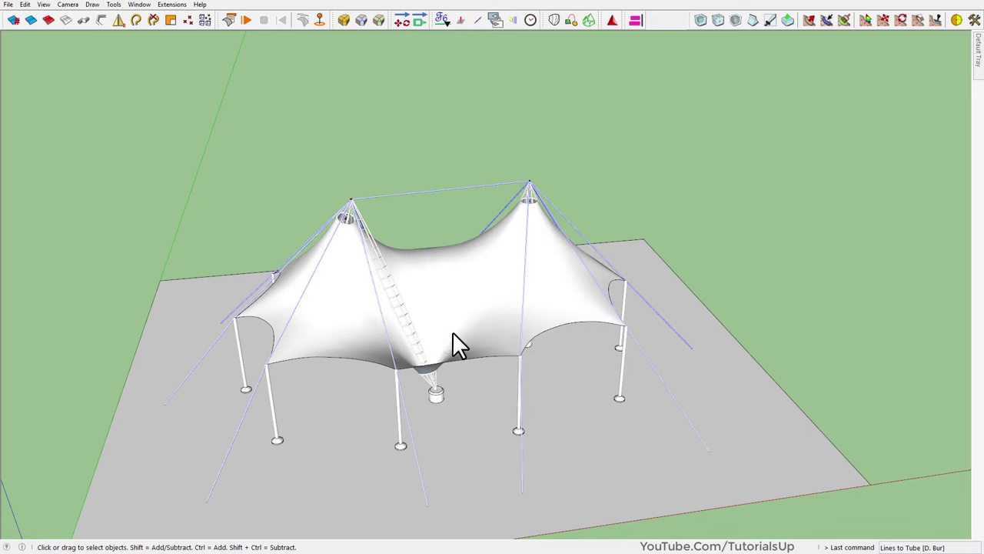
middle_drag(453, 345, 492, 286)
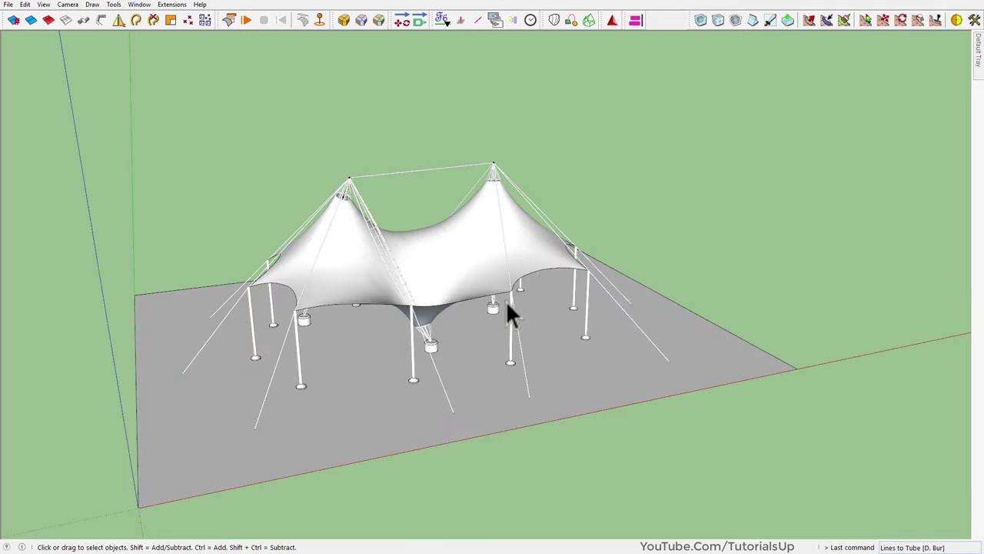
mouse_move(508, 313)
middle_down()
mouse_move(620, 235)
mouse_move(470, 316)
middle_up()
scroll(481, 299, up, 3)
Select the whole tent group after briefly selecting the canopy mesh
click(481, 299)
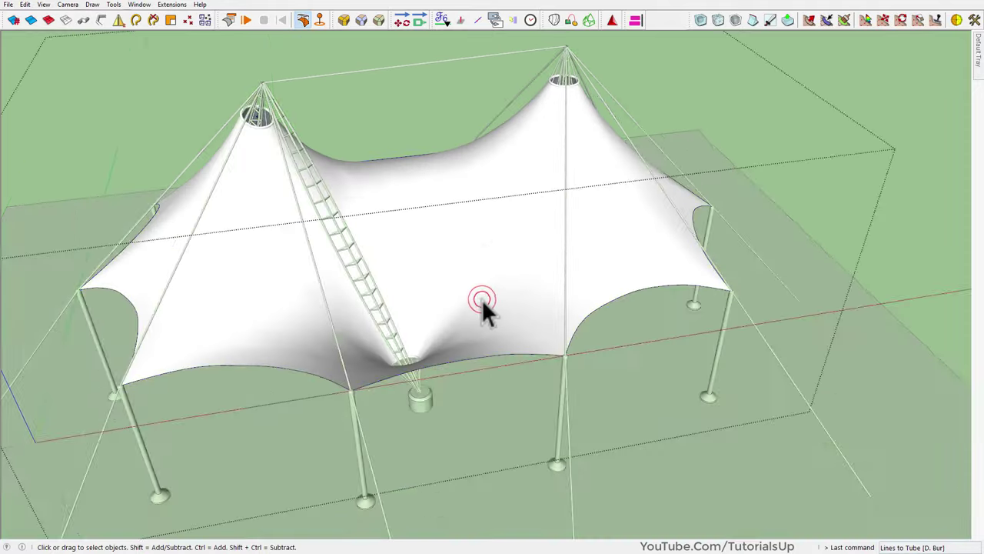
scroll(502, 259, down, 5)
scroll(502, 260, up, 5)
triple_click(502, 260)
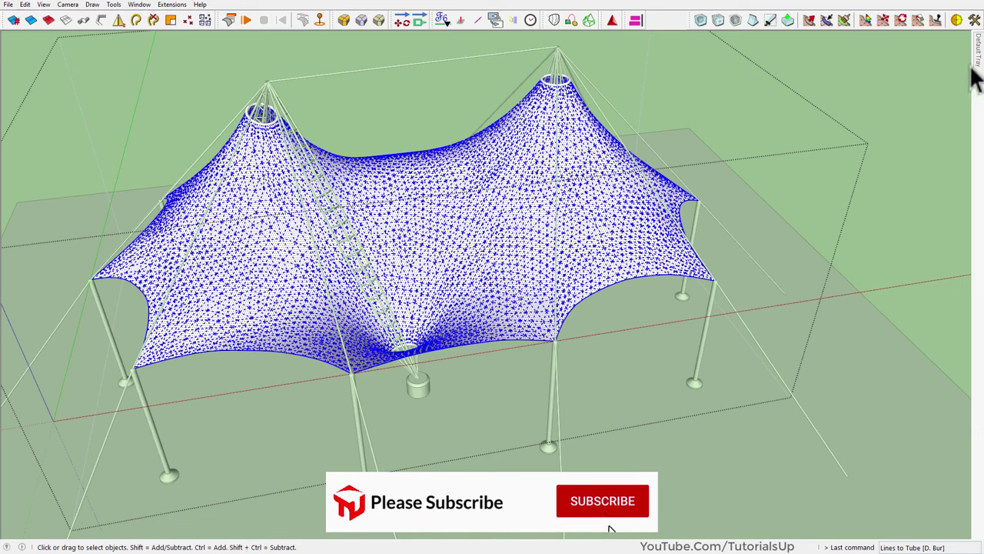
click(884, 114)
click(526, 224)
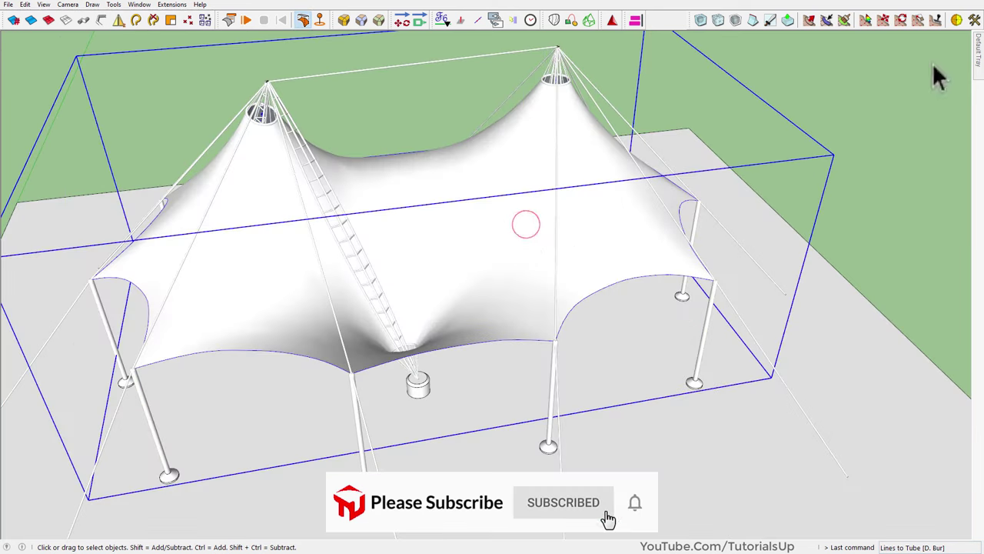
Collapse Entity Info, expand Materials, and choose the Color M01 swatch from Colors
click(969, 34)
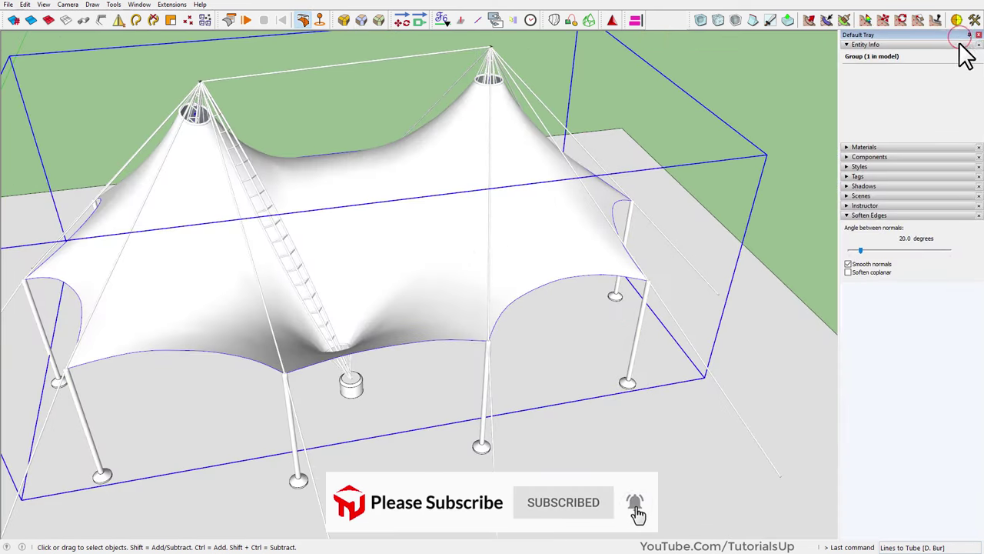
click(882, 44)
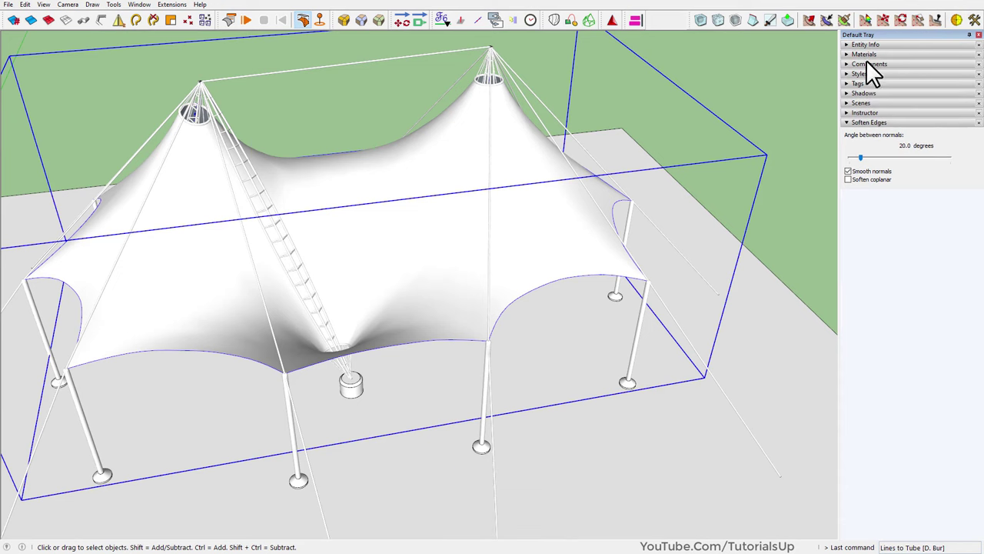
click(866, 56)
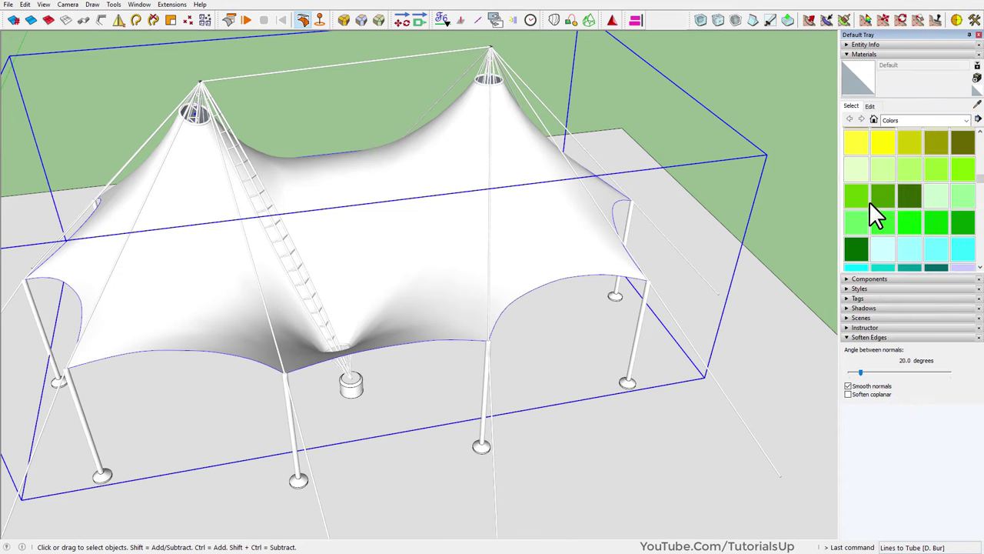
scroll(929, 183, up, 5)
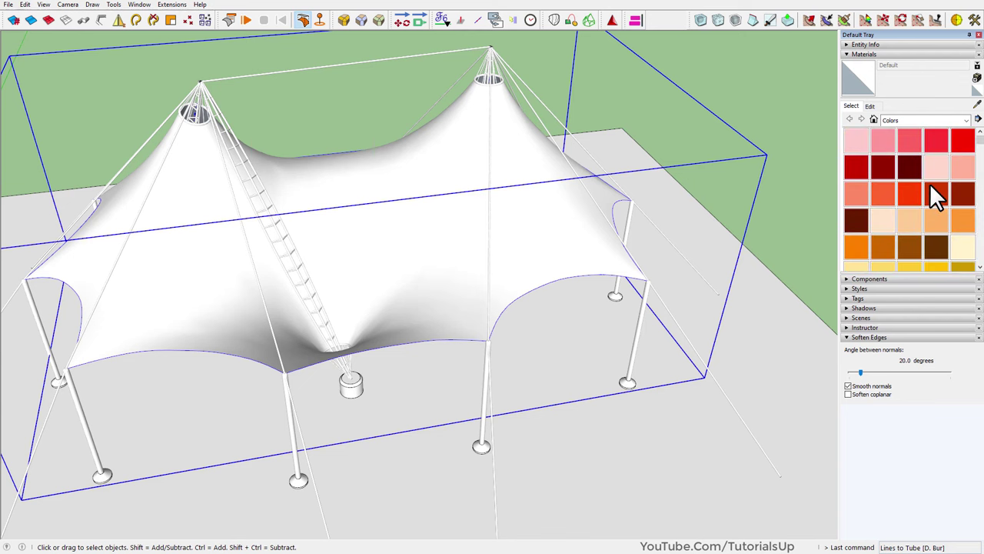
scroll(929, 183, down, 5)
scroll(930, 185, down, 5)
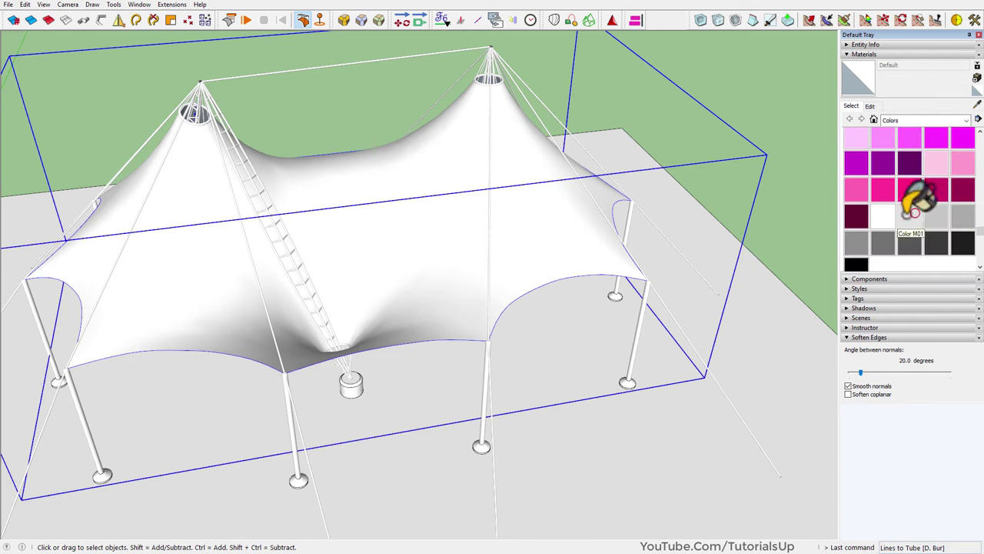
click(915, 201)
mouse_move(549, 231)
middle_down()
mouse_move(659, 6)
mouse_move(817, 91)
mouse_move(692, 257)
mouse_move(615, 269)
mouse_move(667, 255)
middle_up()
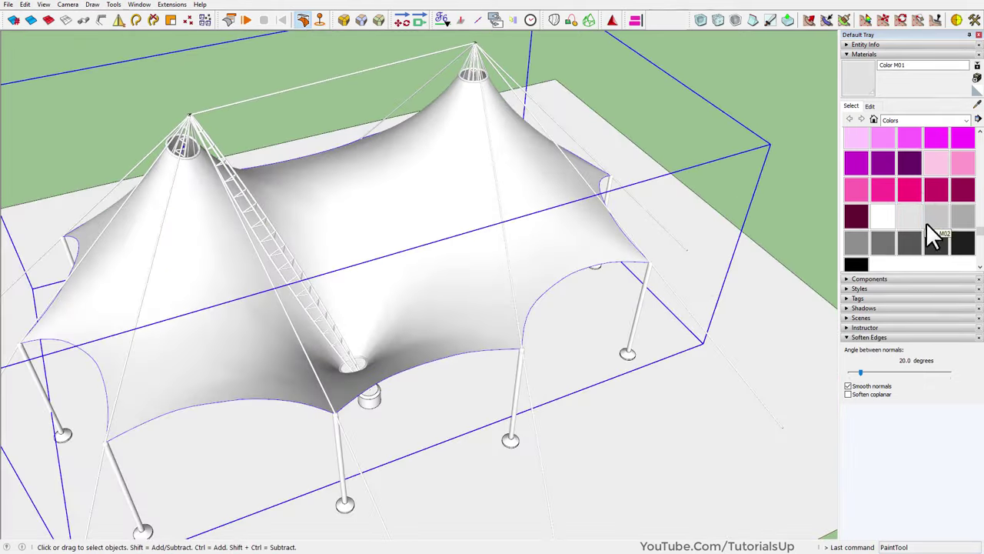
scroll(505, 226, down, 1)
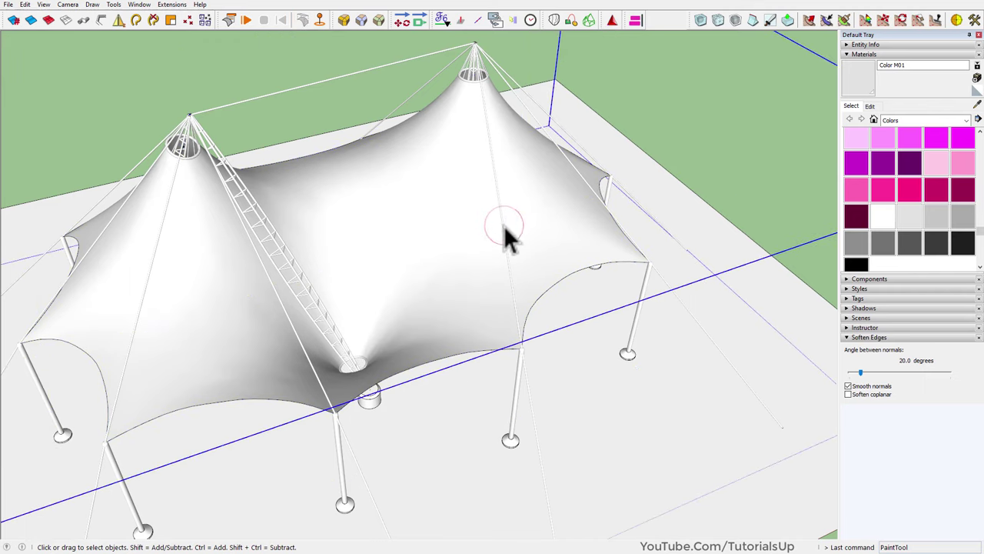
Select the ladder inside the tent and pick the light grey Color M03 material
scroll(348, 286, down, 2)
scroll(348, 286, up, 4)
click(363, 287)
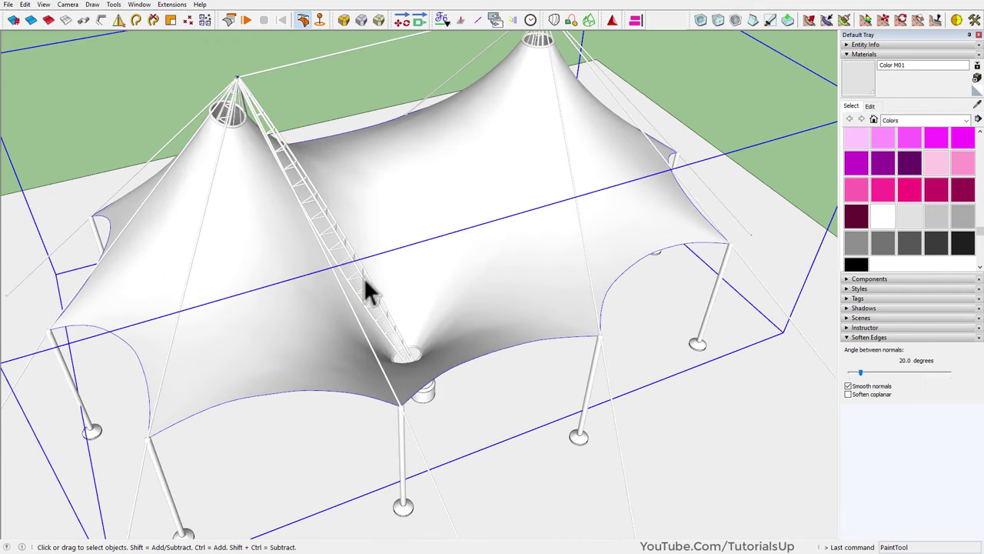
double_click(369, 283)
scroll(217, 112, up, 2)
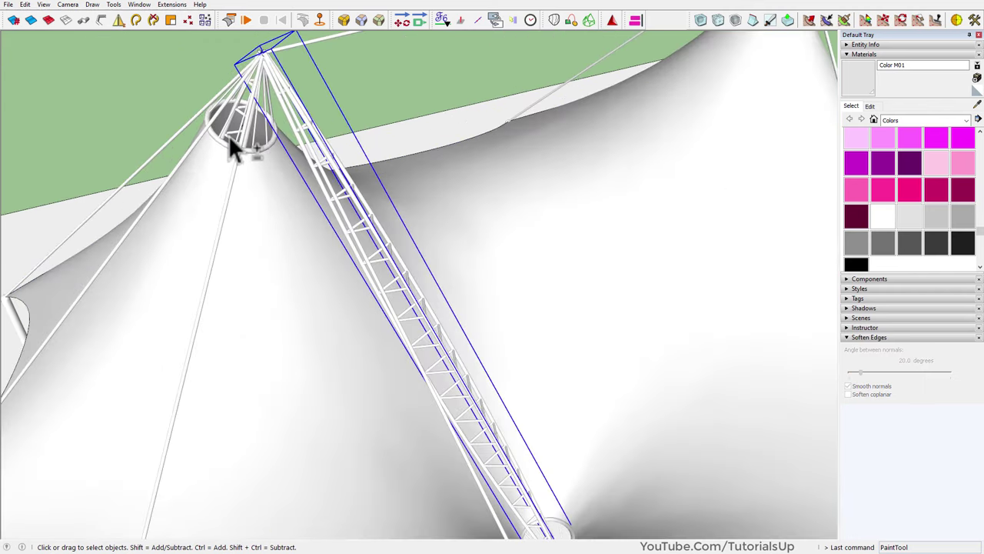
scroll(151, 205, down, 3)
scroll(491, 68, up, 3)
scroll(449, 90, up, 2)
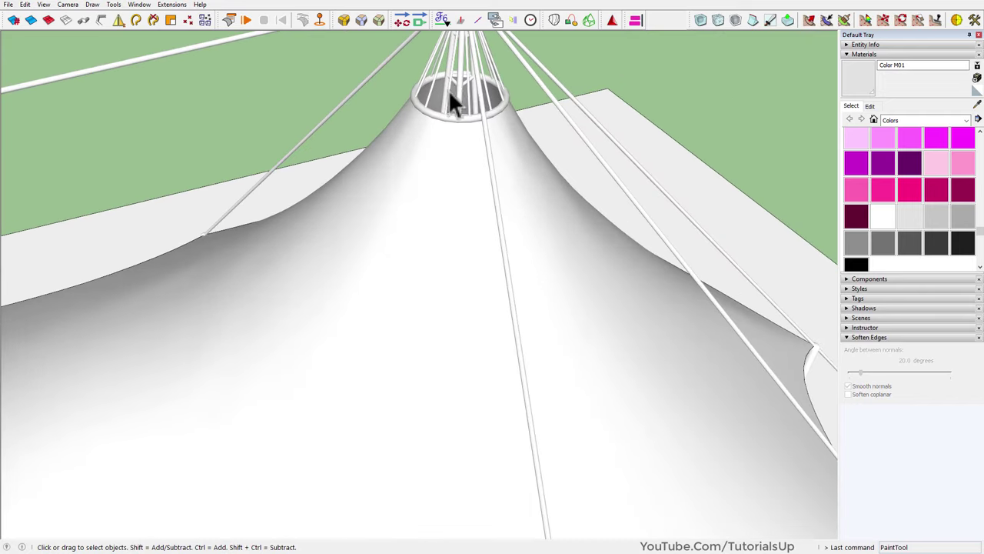
click(964, 219)
scroll(483, 76, up, 2)
scroll(492, 88, down, 2)
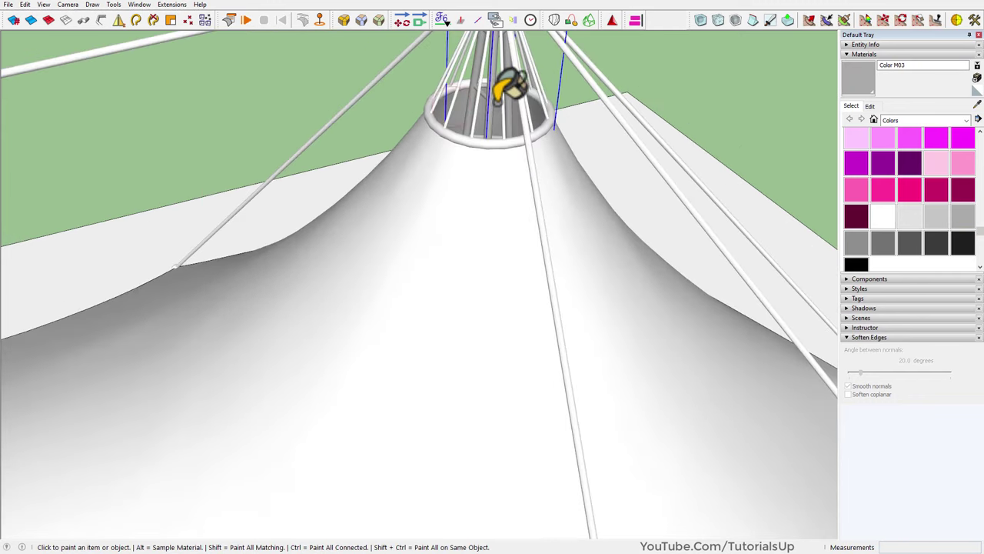
scroll(505, 84, down, 4)
Clear the ladder selection and select the cylindrical footings
mouse_move(505, 84)
middle_down()
mouse_move(462, 193)
mouse_move(501, 72)
mouse_move(584, 115)
middle_up()
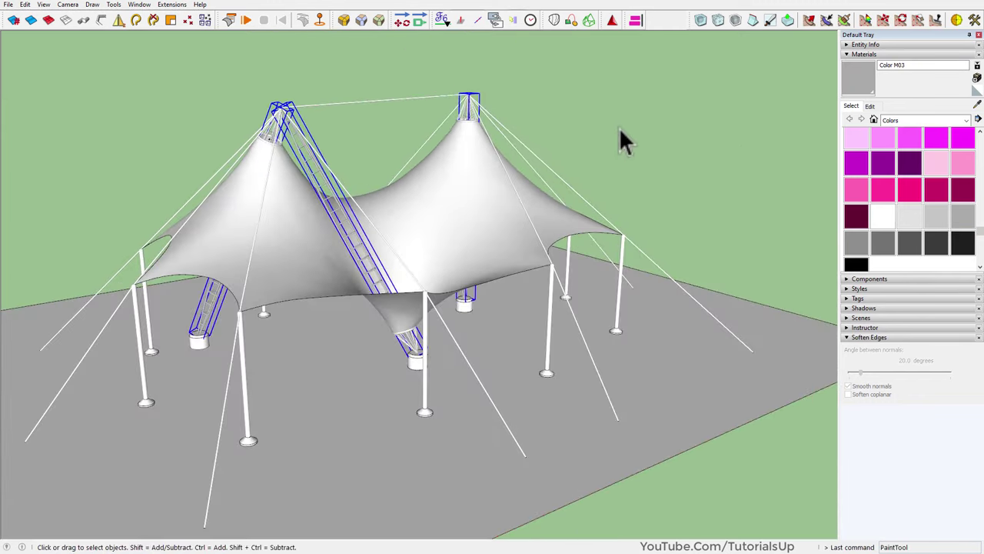
click(620, 126)
scroll(369, 216, down, 3)
scroll(374, 220, up, 3)
mouse_move(373, 219)
middle_down()
mouse_move(385, 223)
mouse_move(48, 198)
mouse_move(198, 238)
mouse_move(282, 198)
mouse_move(395, 340)
middle_up()
scroll(434, 331, up, 3)
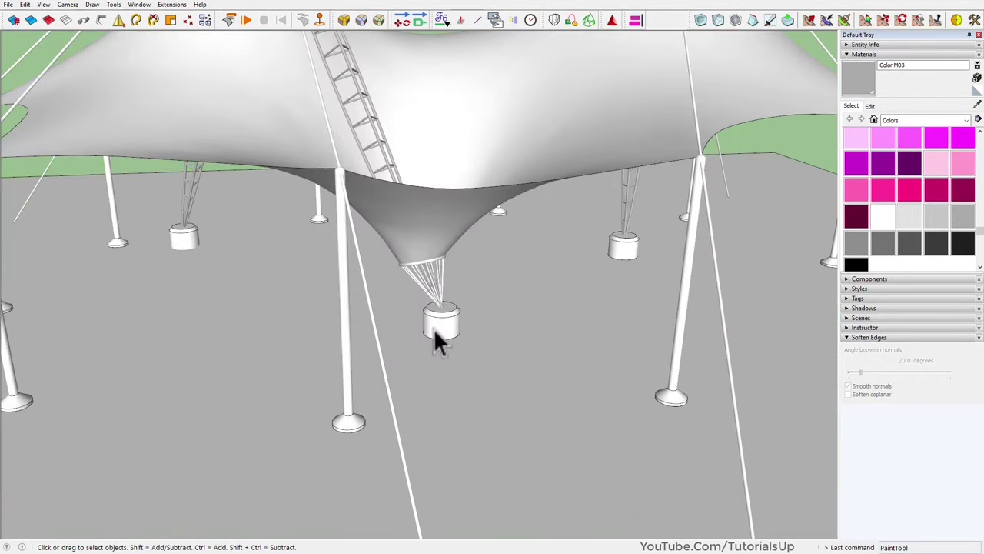
click(433, 328)
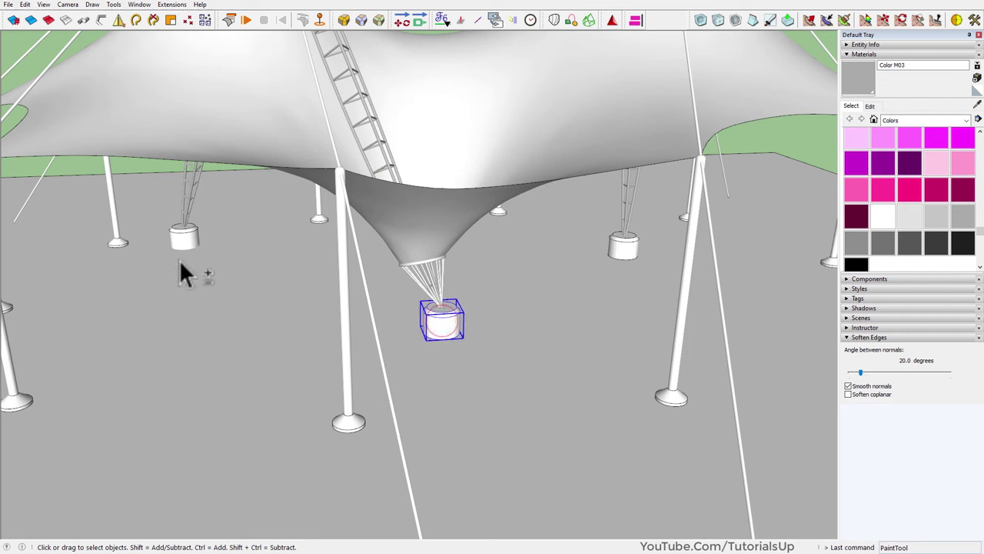
shift+click(623, 255)
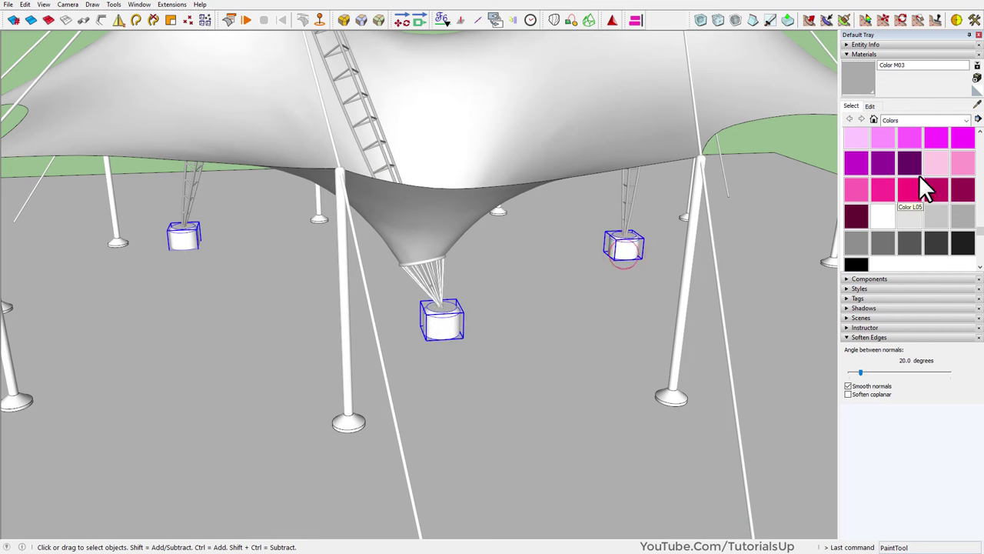
Paint the footings with Concrete Aggregate Smoke from Asphalt and Concrete, after trying Blacktop Old 02
click(929, 120)
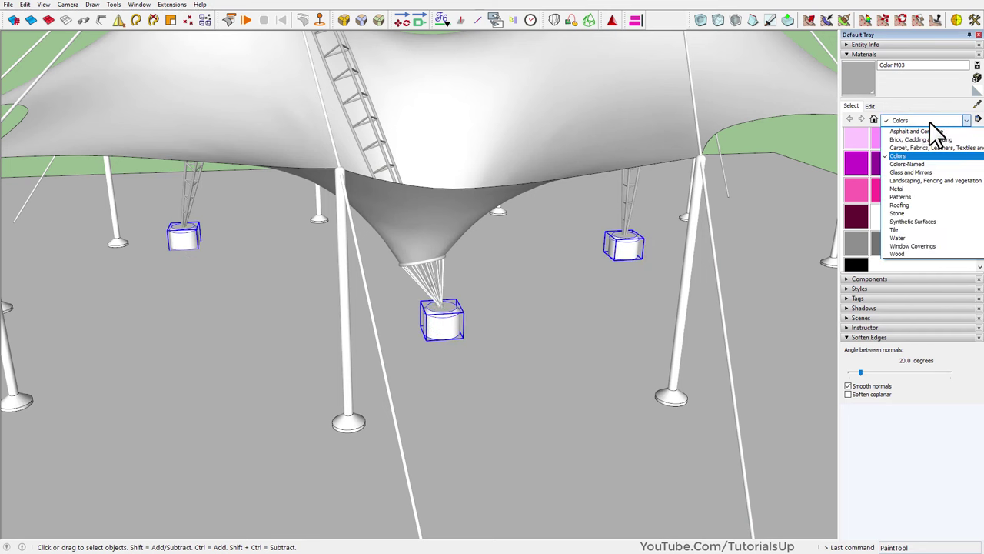
click(932, 132)
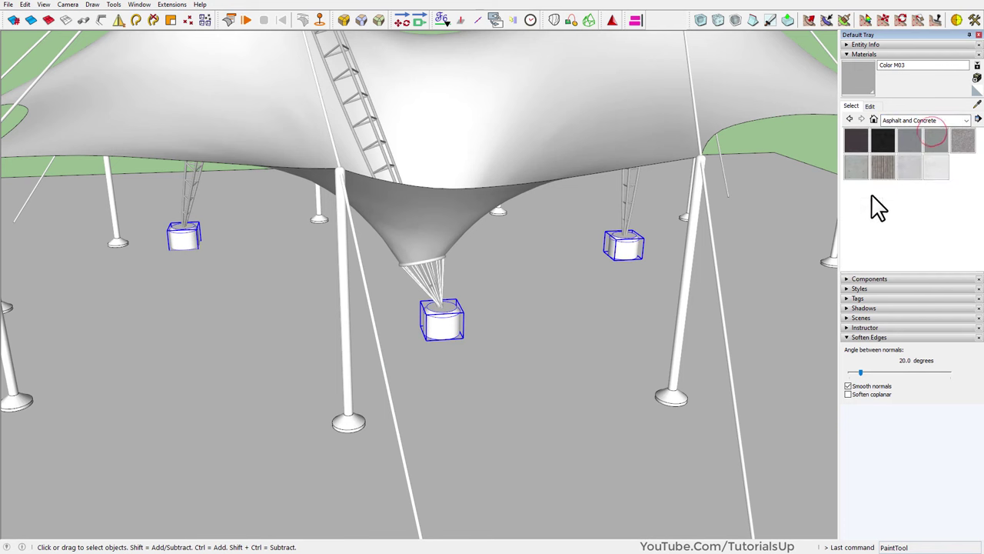
click(937, 153)
click(450, 323)
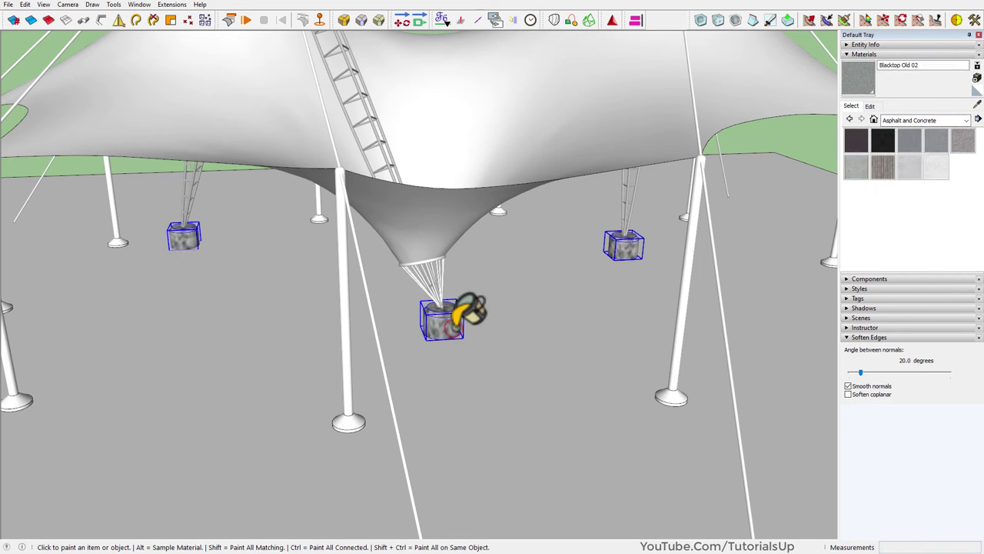
click(961, 142)
click(450, 330)
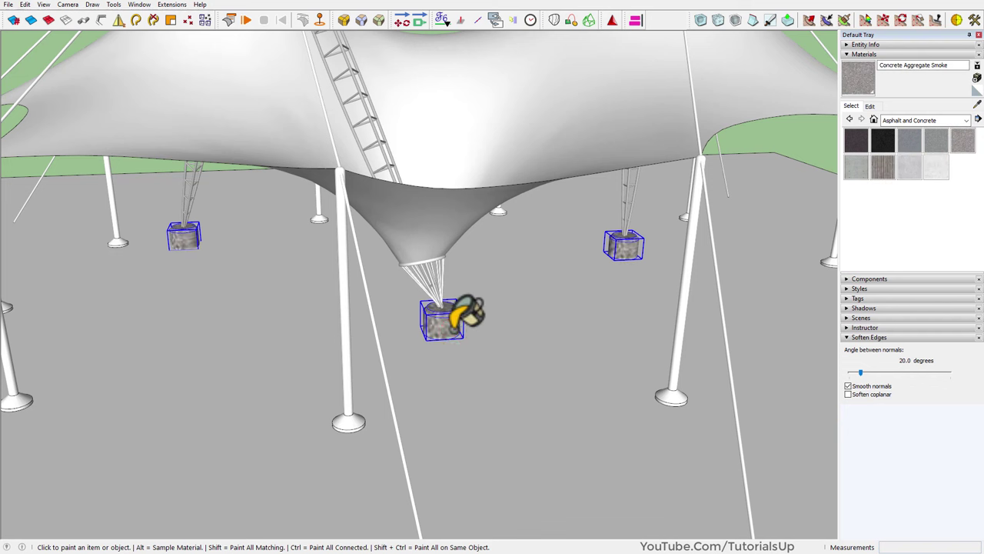
Set the concrete texture size to 1.00" in the material's Edit tab
click(878, 107)
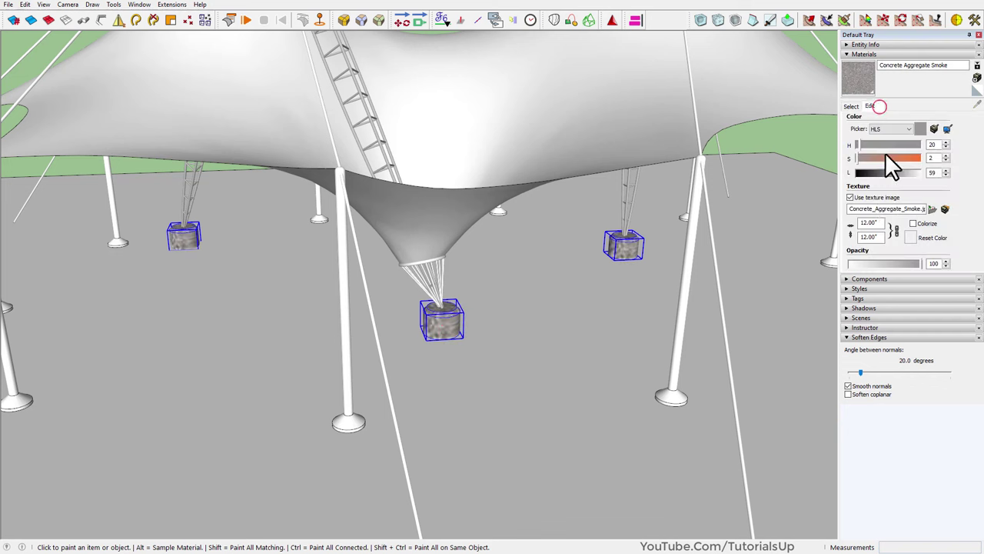
click(867, 222)
text(2)
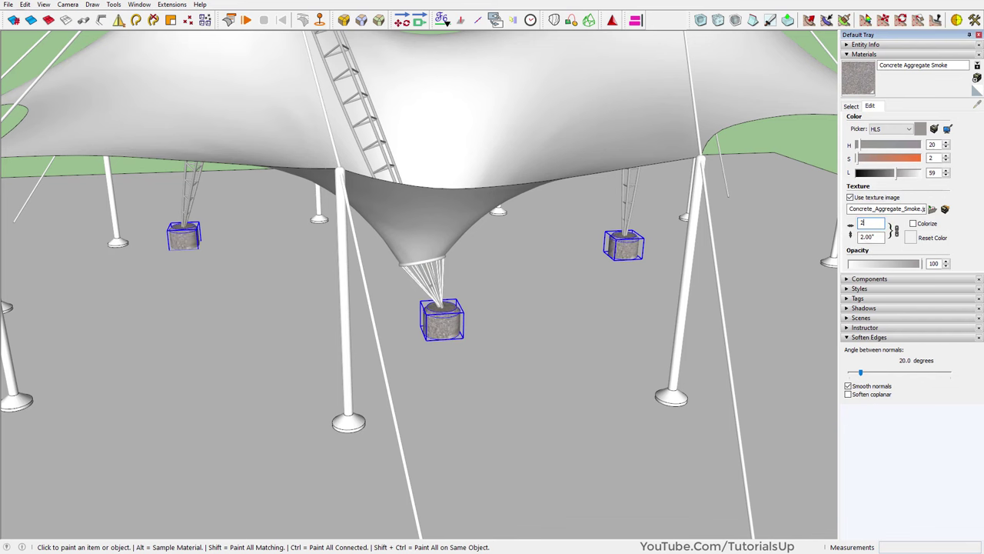
click(874, 222)
middle_drag(476, 308, 488, 308)
key(space)
scroll(164, 257, up, 5)
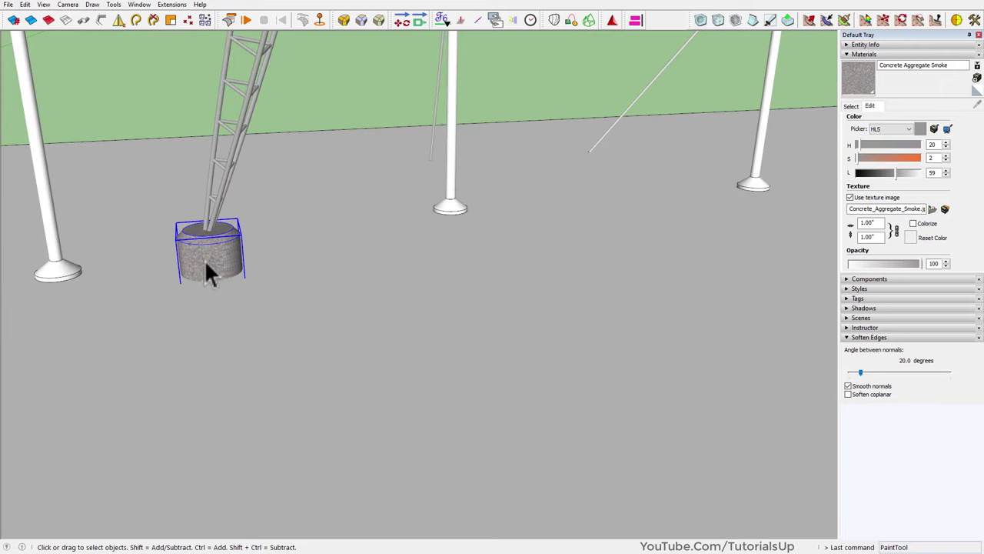
Move the small footing block below the ground into place, then deselect it
key(m)
scroll(241, 280, up, 1)
middle_drag(241, 279, 318, 62)
click(257, 202)
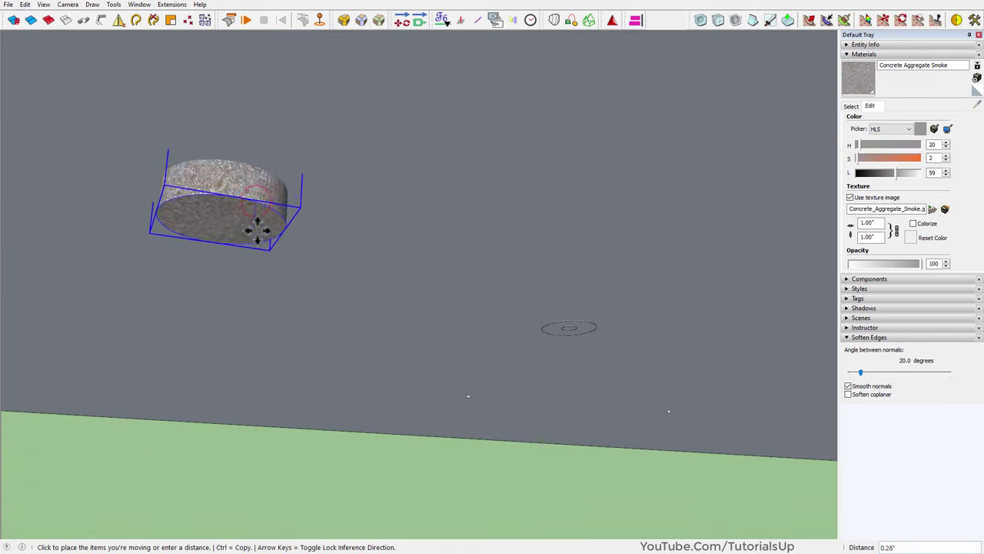
click(369, 226)
scroll(172, 241, down, 3)
middle_drag(171, 241, 259, 248)
key(space)
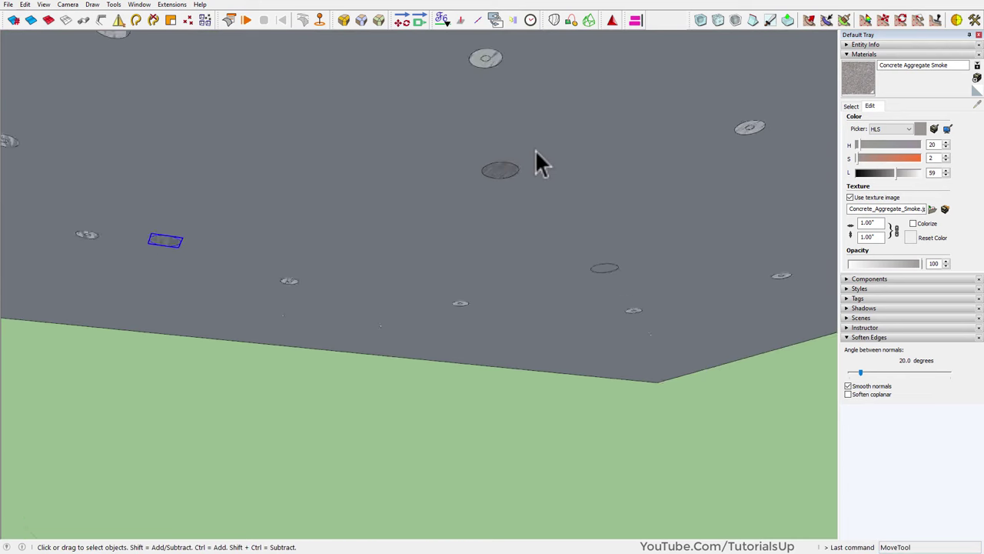
middle_drag(536, 149, 446, 261)
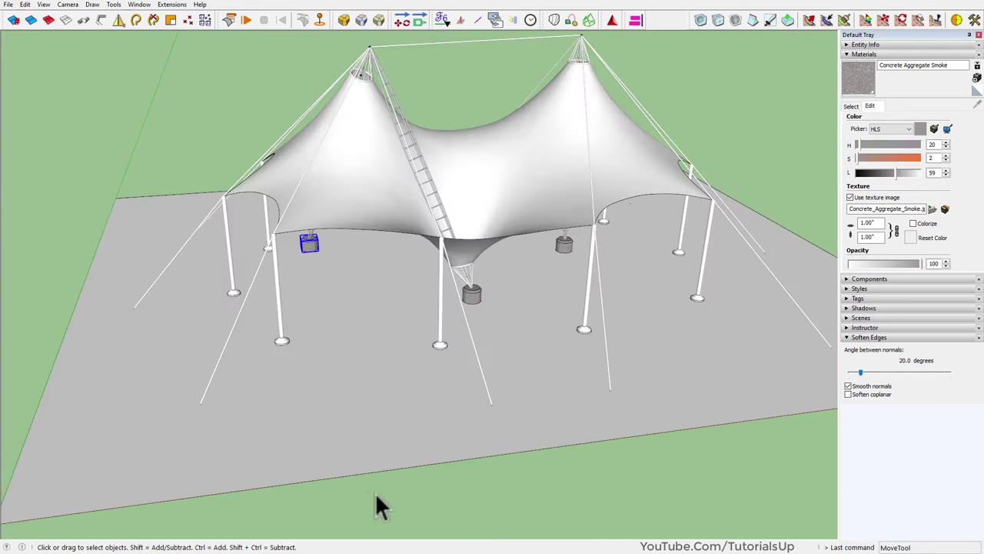
click(375, 492)
Paint the pole with the Metal Aluminum Anodized material from the Metal category
double_click(277, 271)
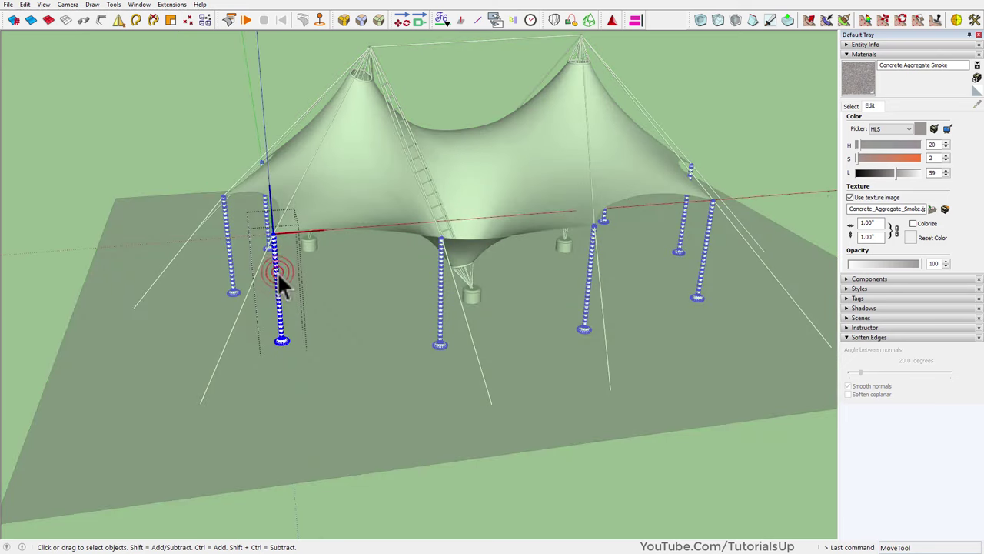
click(851, 107)
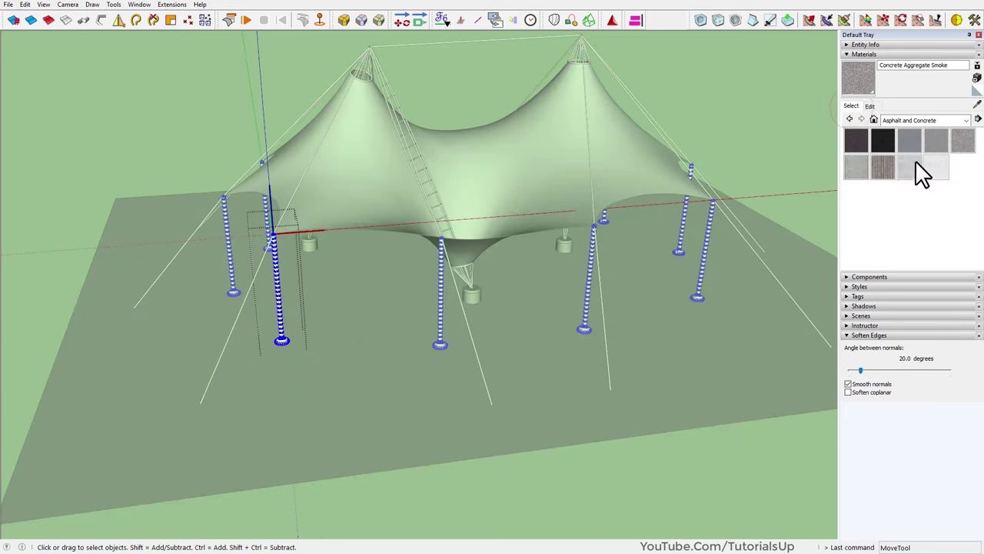
click(915, 121)
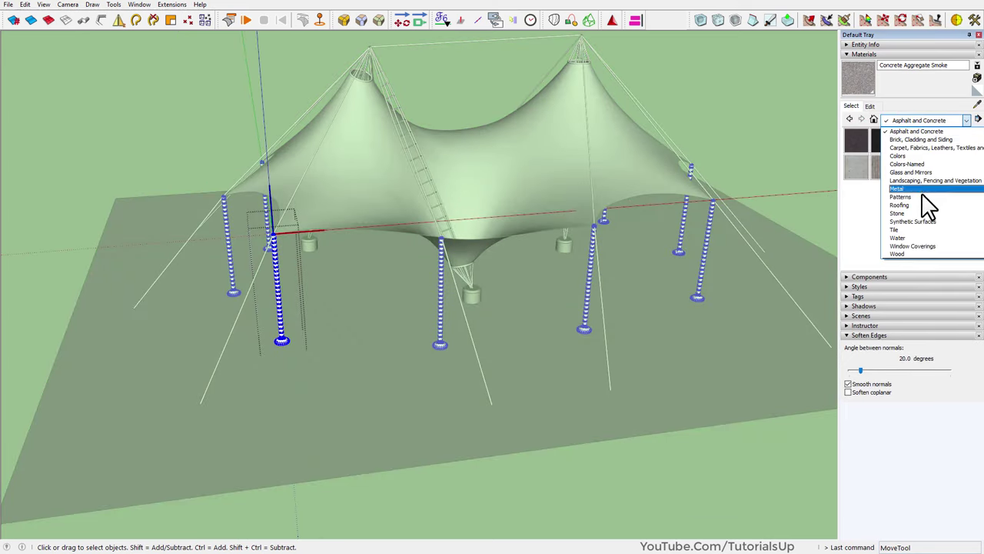
click(899, 188)
click(881, 148)
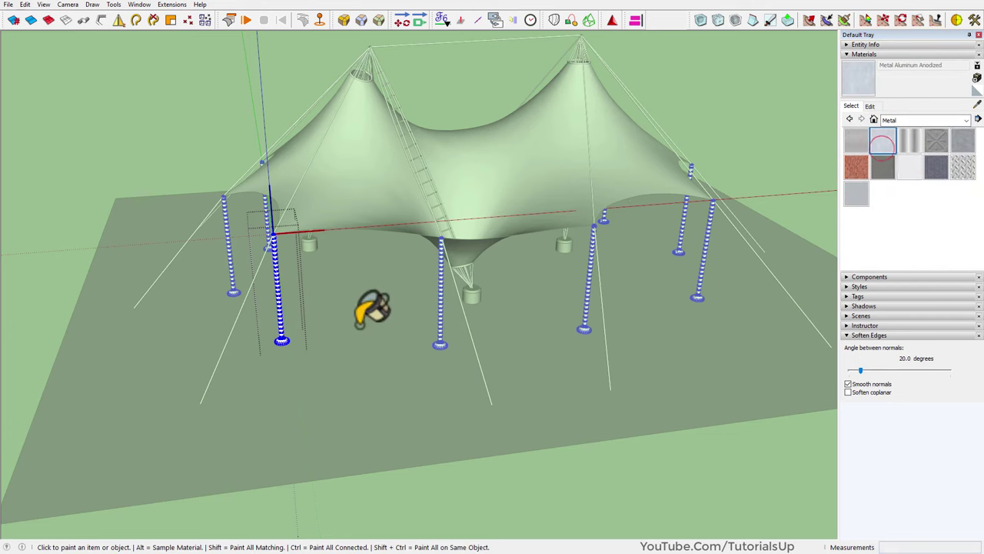
scroll(296, 326, up, 3)
click(281, 350)
scroll(300, 343, down, 5)
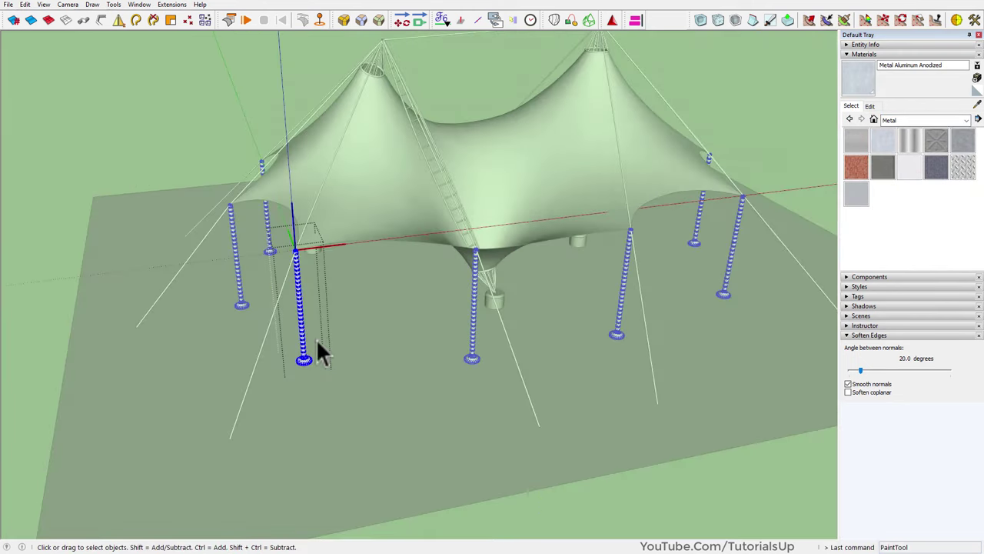
scroll(292, 323, up, 5)
Select all the cable lines and paint them with Metal Rough
key(space)
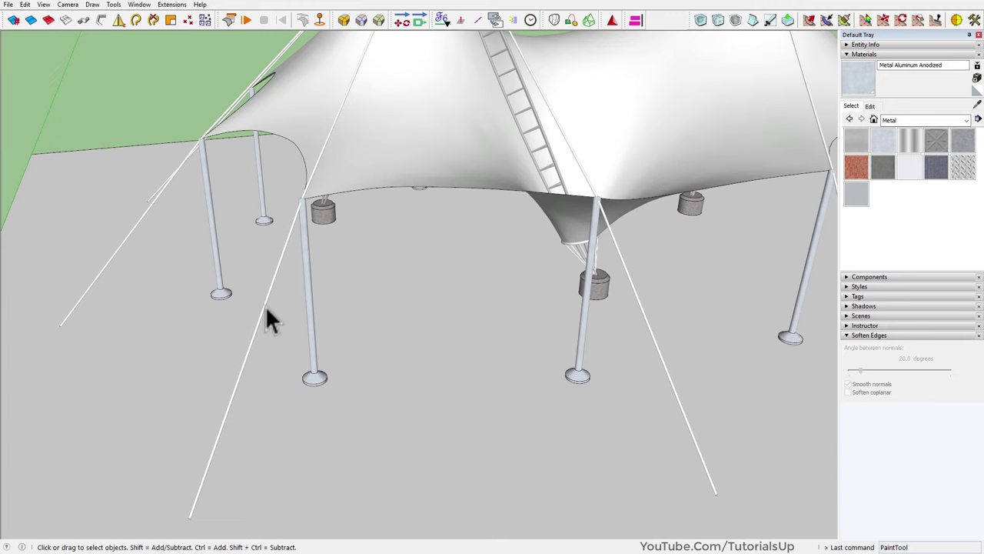
triple_click(266, 305)
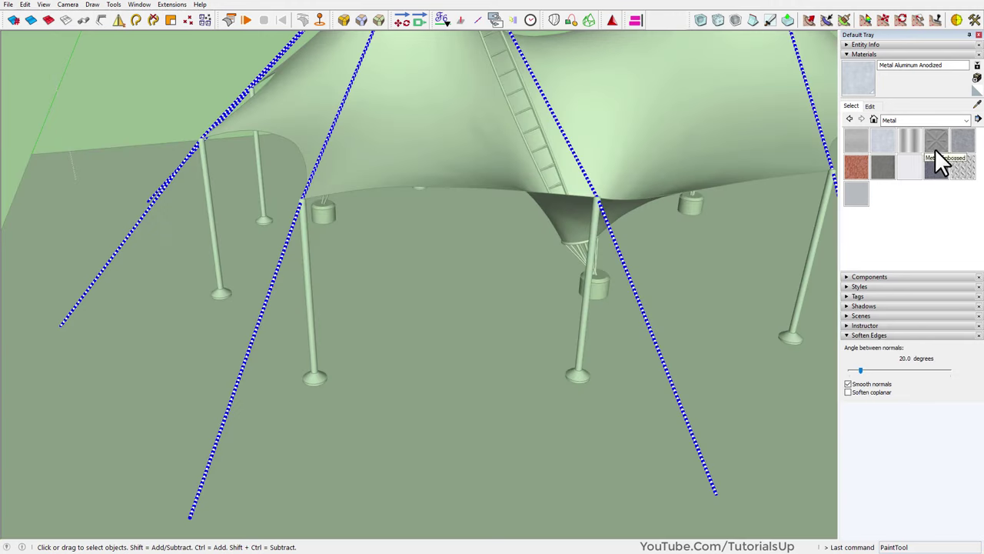
click(961, 150)
click(278, 265)
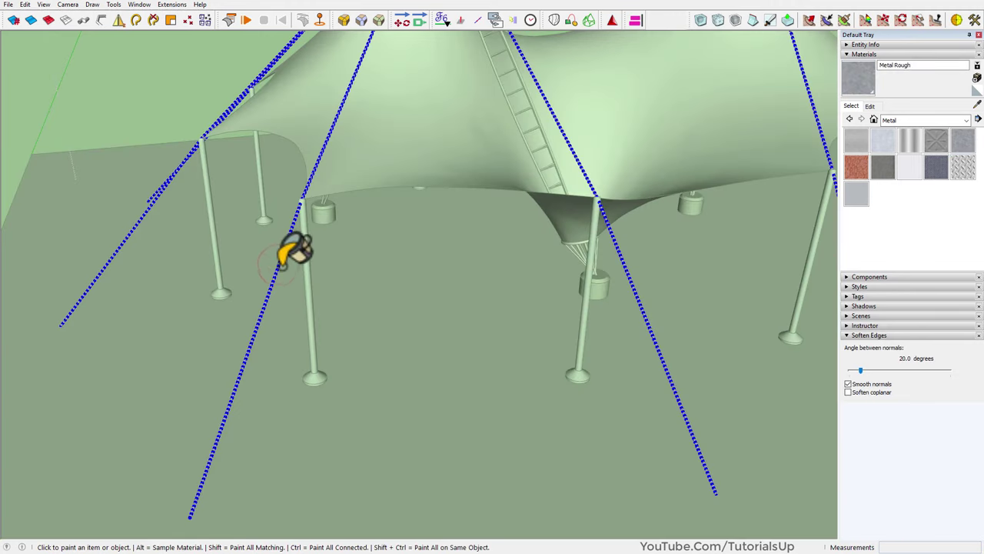
Inside the tent group, select both cone-top rings and the low cone's base ring
key(space)
scroll(342, 287, down, 10)
scroll(482, 246, up, 5)
mouse_move(481, 246)
middle_down()
mouse_move(566, 146)
mouse_move(707, 115)
mouse_move(523, 147)
mouse_move(560, 143)
mouse_move(518, 296)
mouse_move(308, 154)
middle_up()
scroll(333, 155, up, 5)
scroll(332, 161, up, 3)
double_click(333, 163)
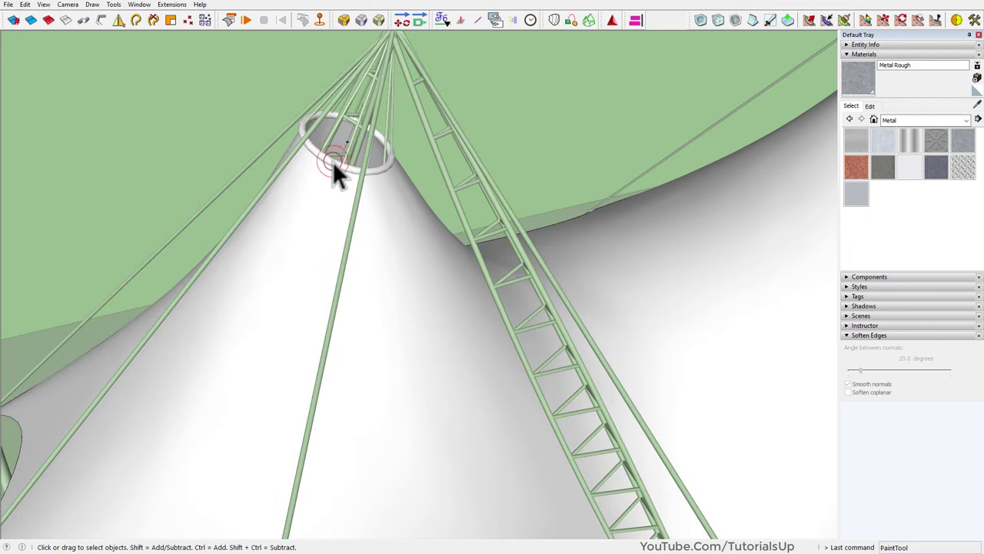
click(333, 163)
scroll(203, 219, down, 5)
scroll(492, 377, up, 3)
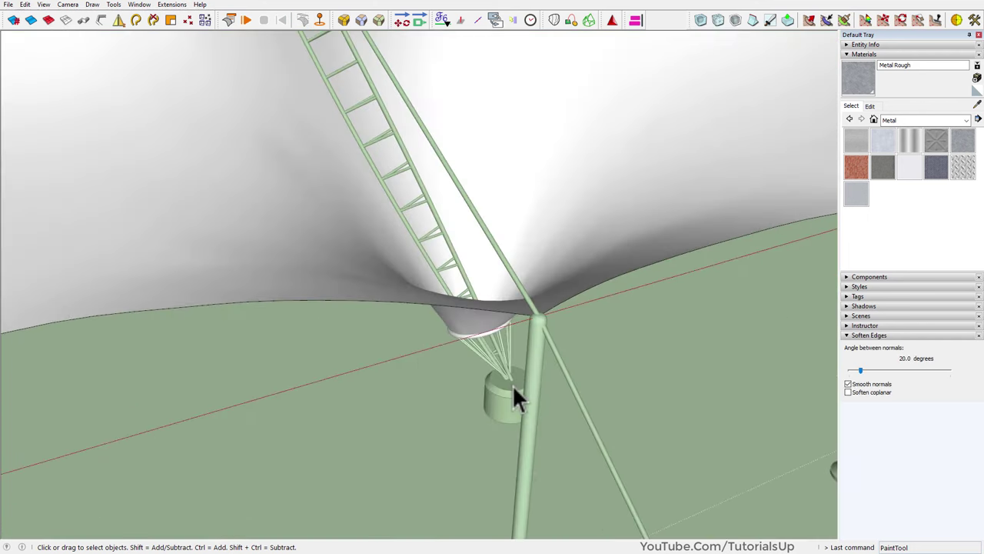
scroll(477, 323, up, 1)
click(471, 316)
scroll(173, 431, down, 2)
scroll(173, 431, down, 3)
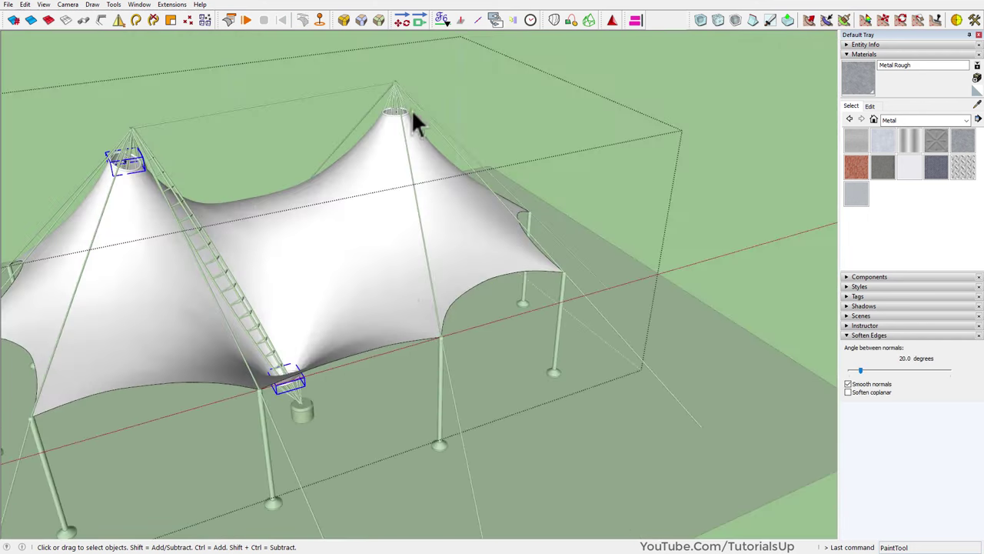
scroll(400, 123, up, 5)
click(386, 122)
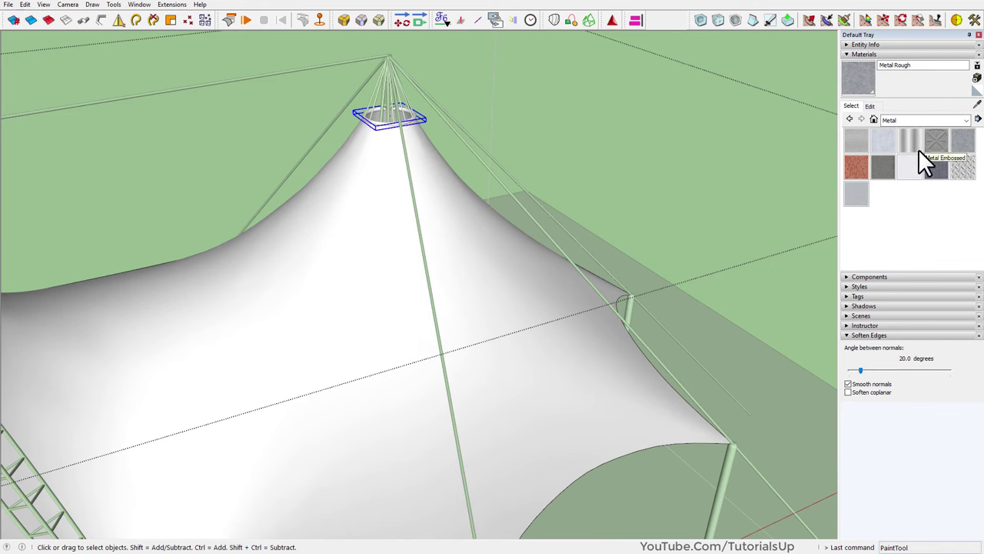
scroll(640, 269, down, 3)
scroll(528, 392, up, 4)
scroll(533, 381, up, 1)
scroll(532, 368, down, 3)
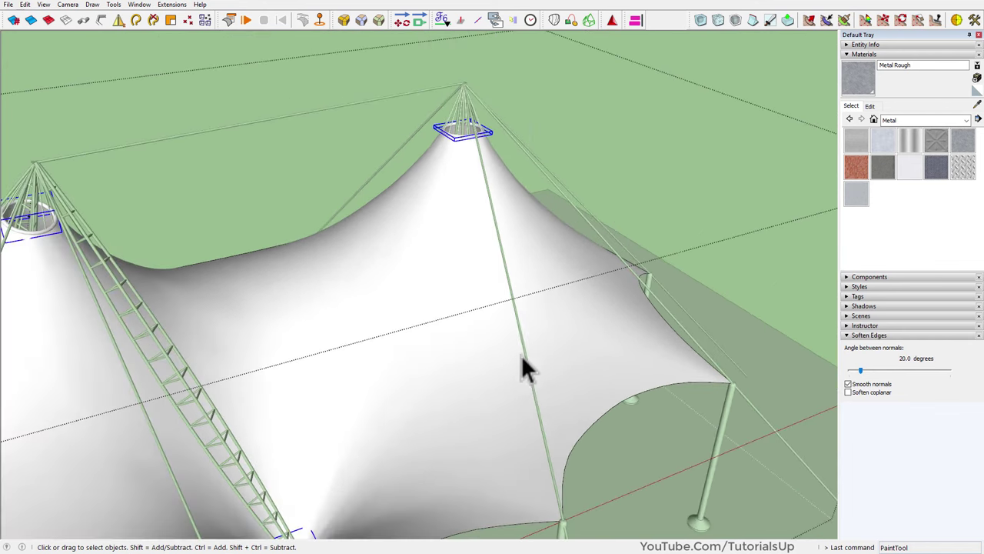
Sample the grey Color M03 material from a ring and paint the selected rings grey
key(b)
scroll(527, 288, up, 3)
scroll(457, 145, down, 3)
scroll(492, 107, up, 4)
scroll(478, 119, up, 1)
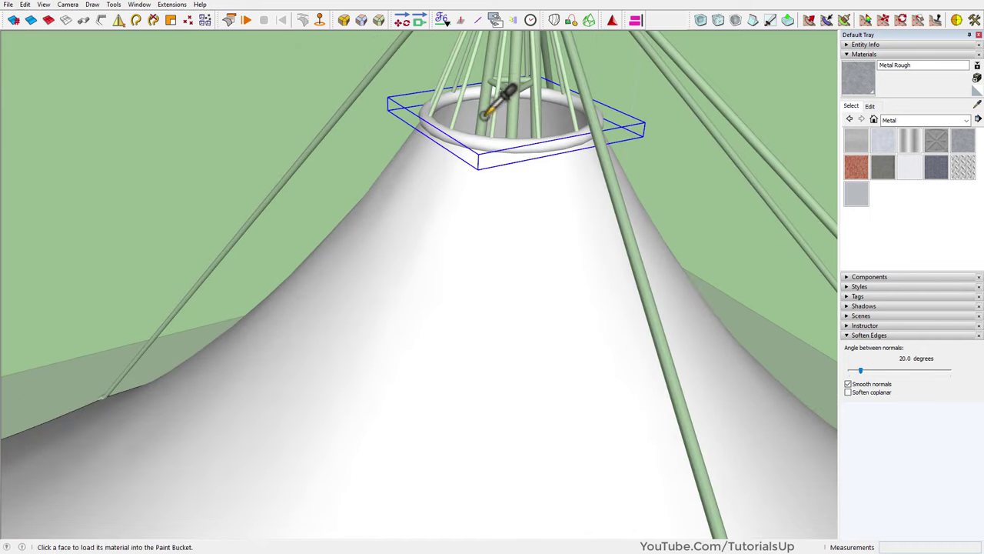
alt+click(481, 117)
click(467, 137)
Orbit out to a higher view of the whole tent and collapse the Materials panel
scroll(565, 136, down, 2)
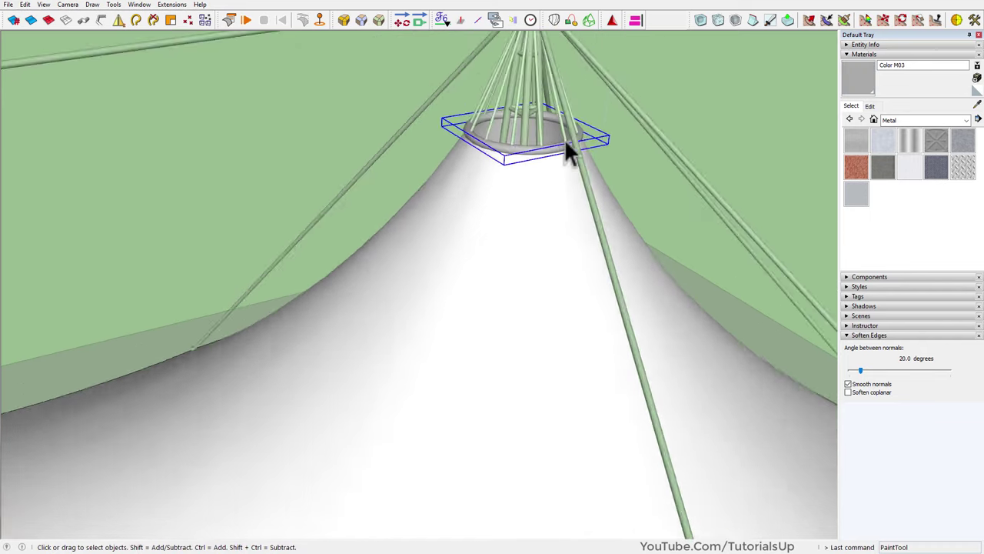
scroll(565, 142, down, 2)
scroll(567, 177, down, 3)
mouse_move(566, 205)
middle_down()
mouse_move(512, 307)
mouse_move(387, 208)
mouse_move(143, 197)
middle_up()
middle_drag(302, 262, 579, 385)
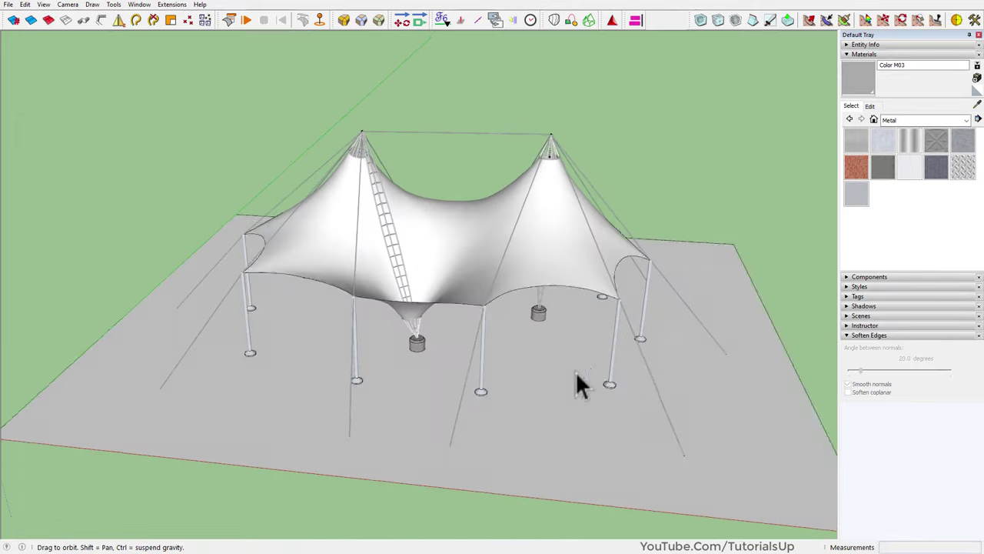
mouse_move(589, 301)
middle_down()
mouse_move(352, 205)
mouse_move(617, 319)
mouse_move(492, 341)
middle_up()
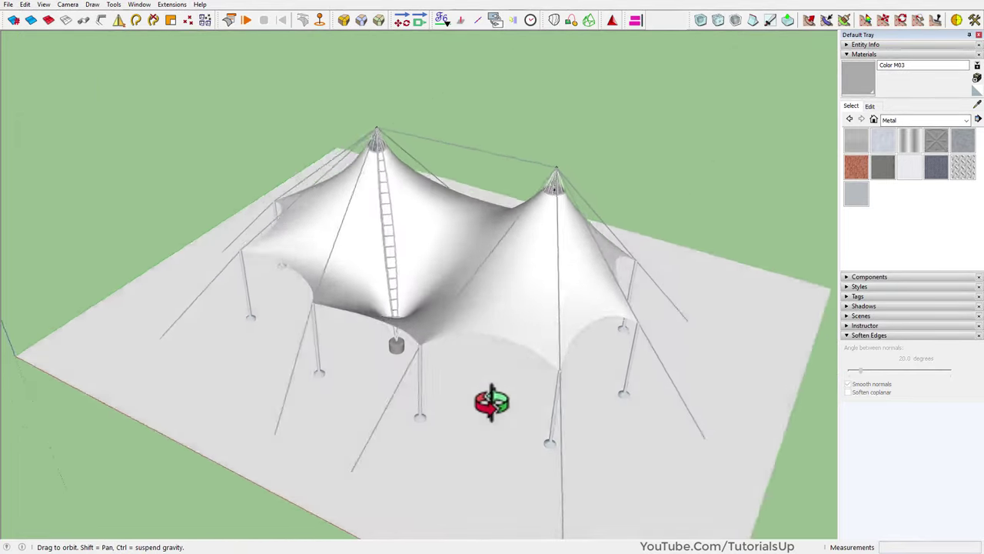
scroll(582, 429, down, 3)
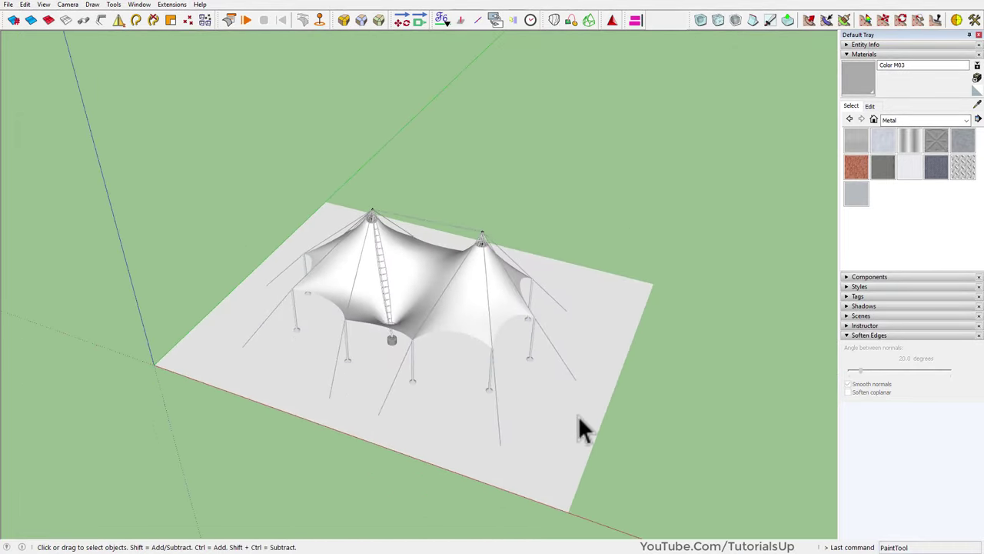
click(857, 53)
Turn on sun shadows, then unlock and delete the white ground plane
click(867, 94)
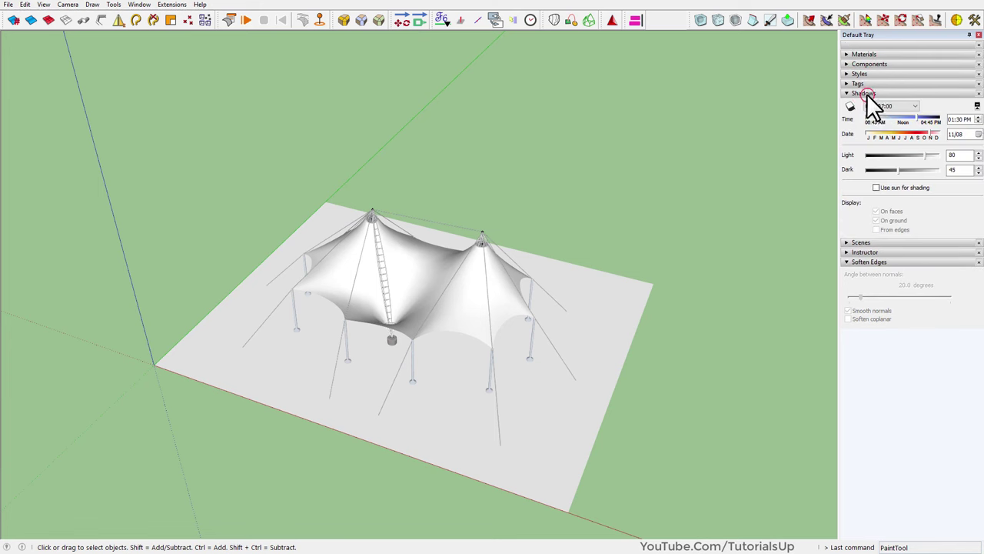
click(854, 109)
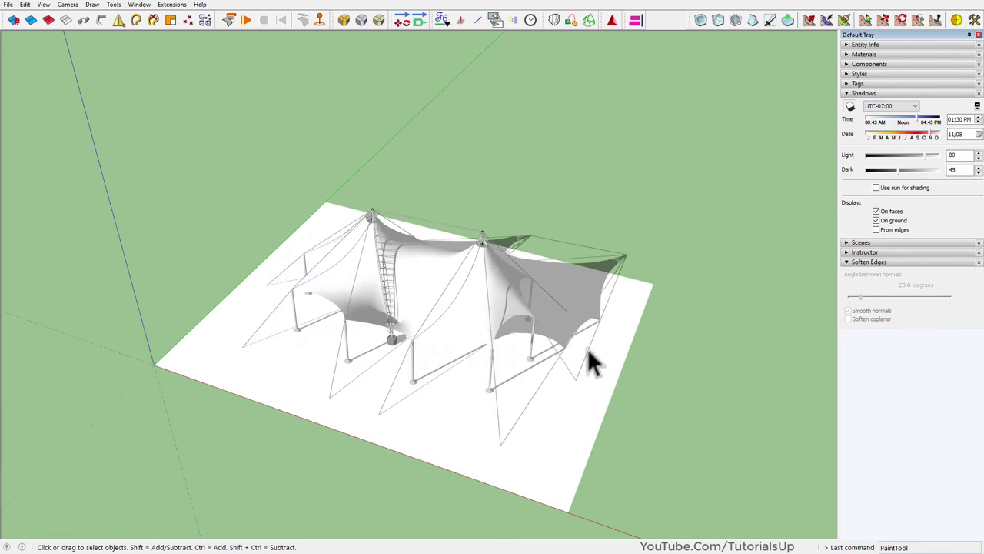
click(609, 335)
right_click(612, 347)
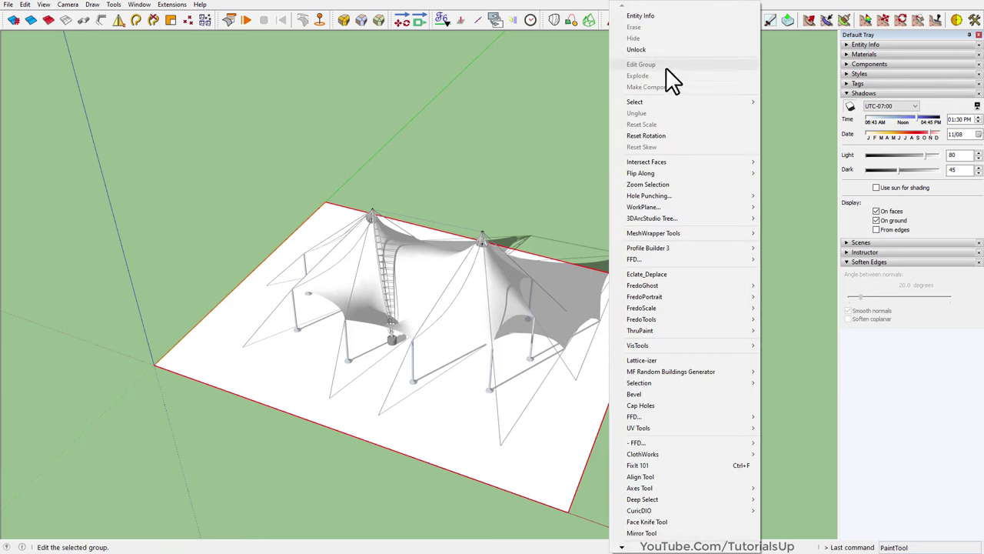
click(649, 49)
key(Delete)
Set the shadow date to 08/09, shift the time of day, and inspect shadows on green ground
mouse_move(629, 304)
middle_down()
mouse_move(527, 231)
mouse_move(571, 139)
mouse_move(353, 314)
middle_up()
scroll(351, 312, up, 5)
mouse_move(466, 263)
middle_down()
mouse_move(553, 352)
mouse_move(692, 231)
middle_up()
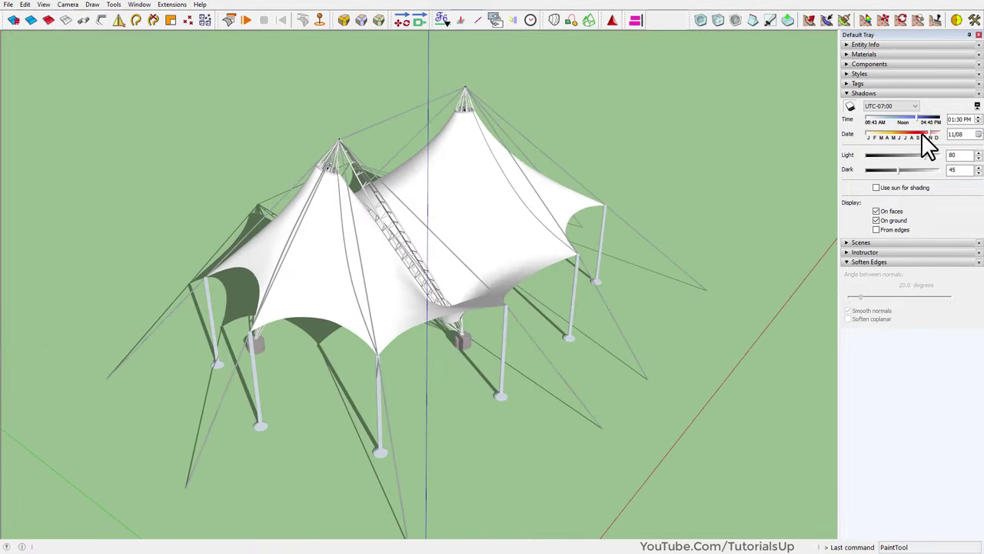
drag(921, 132, 910, 134)
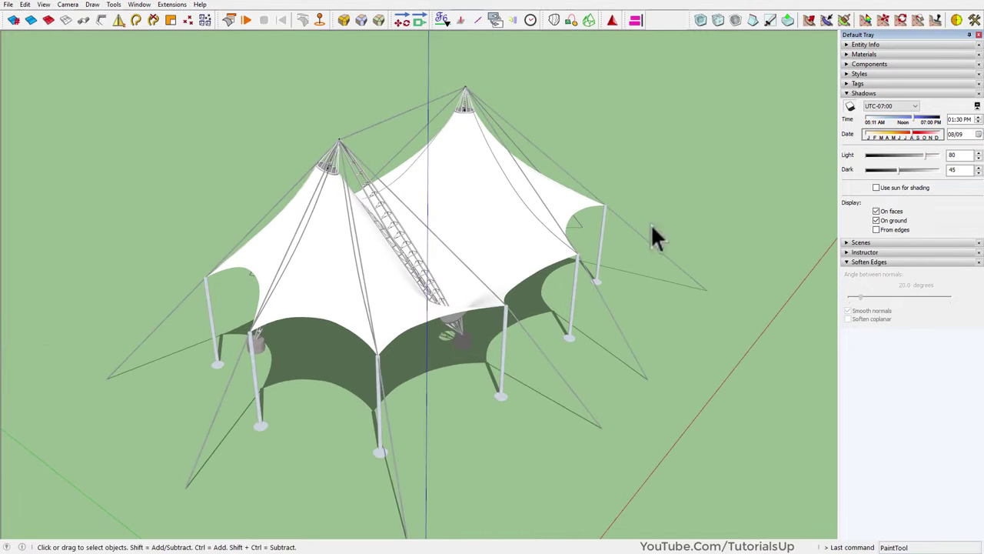
mouse_move(651, 230)
middle_down()
mouse_move(174, 84)
mouse_move(197, 269)
mouse_move(212, 259)
mouse_move(541, 274)
mouse_move(718, 433)
mouse_move(635, 317)
middle_up()
mouse_move(811, 125)
middle_down()
mouse_move(670, 326)
mouse_move(621, 132)
mouse_move(435, 265)
mouse_move(536, 318)
mouse_move(307, 378)
mouse_move(528, 351)
mouse_move(424, 240)
mouse_move(402, 410)
mouse_move(507, 421)
middle_up()
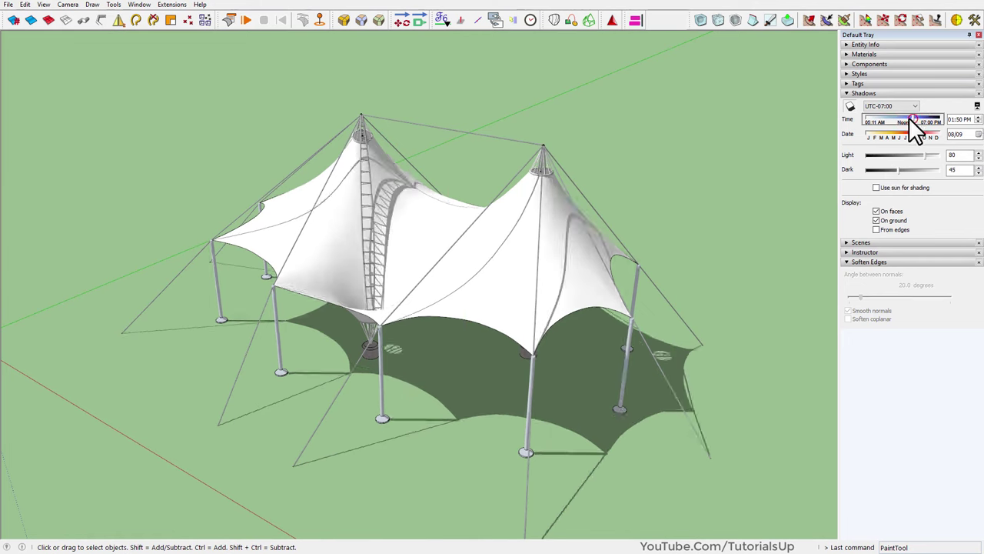
mouse_move(920, 123)
mouse_down()
mouse_move(887, 123)
mouse_move(910, 141)
mouse_up()
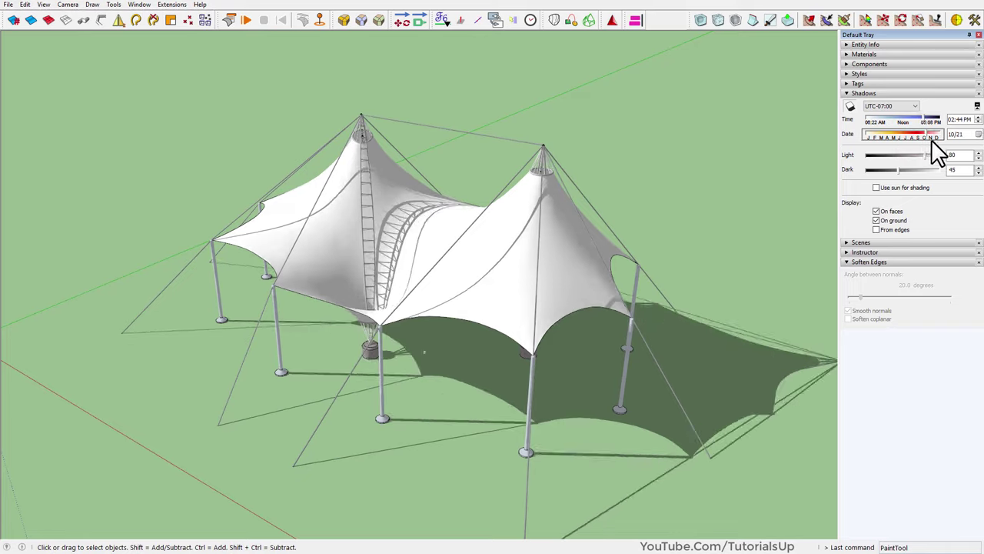
mouse_move(807, 231)
middle_down()
mouse_move(285, 334)
mouse_move(538, 259)
mouse_move(866, 292)
mouse_move(681, 219)
mouse_move(402, 154)
mouse_move(136, 226)
mouse_move(214, 302)
middle_up()
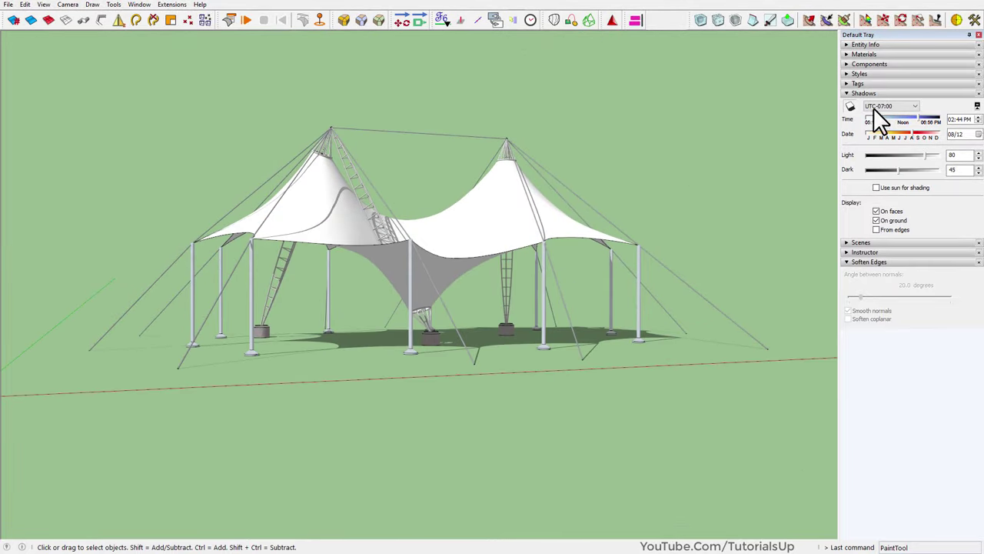
Turn shadows off and orbit from under the tent up to a side view
click(851, 106)
scroll(373, 285, up, 5)
mouse_move(374, 286)
middle_down()
mouse_move(831, 154)
mouse_move(831, 101)
mouse_move(589, 107)
middle_up()
mouse_move(621, 136)
middle_down()
mouse_move(274, 402)
mouse_move(487, 307)
middle_up()
scroll(487, 308, down, 5)
scroll(538, 404, up, 3)
scroll(464, 248, down, 3)
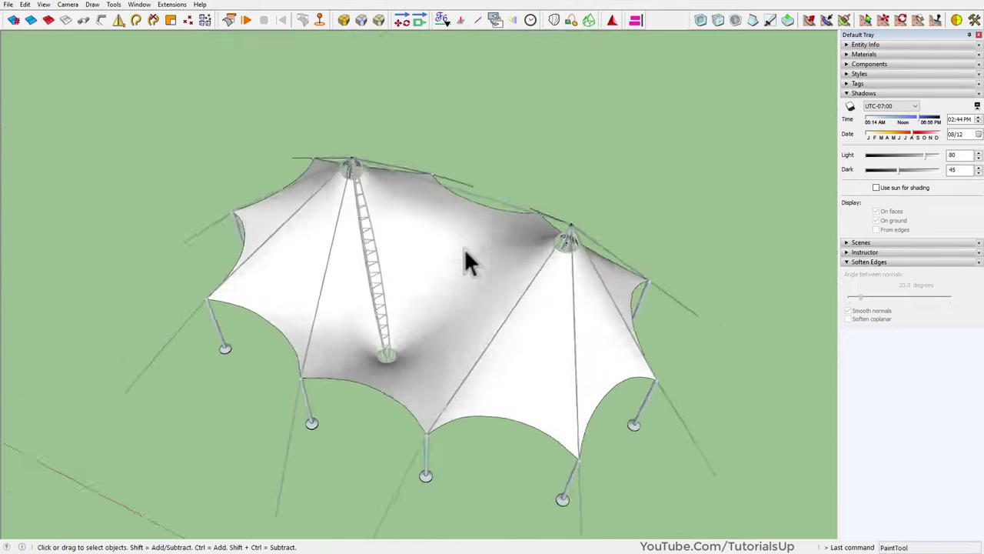
mouse_move(464, 248)
middle_down()
mouse_move(585, 183)
mouse_move(539, 154)
mouse_move(590, 246)
middle_up()
Auto-hide the side tray to widen the view of the finished tent
scroll(590, 258, up, 2)
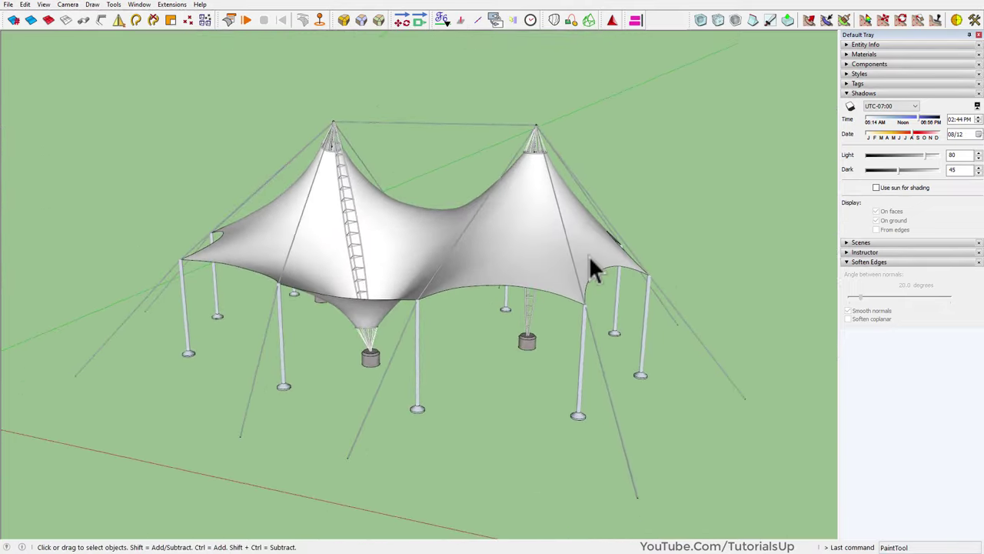
scroll(176, 396, up, 2)
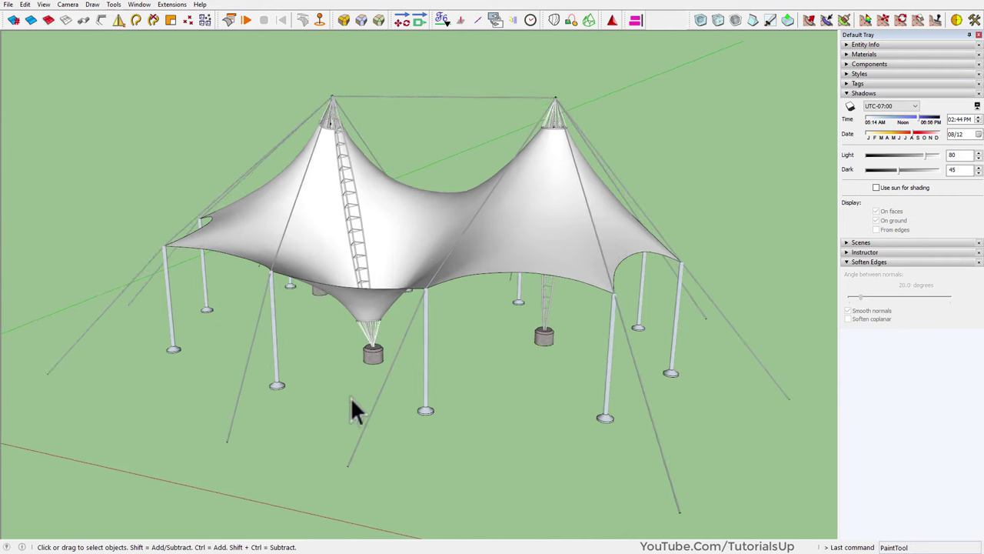
click(969, 35)
scroll(623, 370, up, 1)
scroll(528, 197, down, 1)
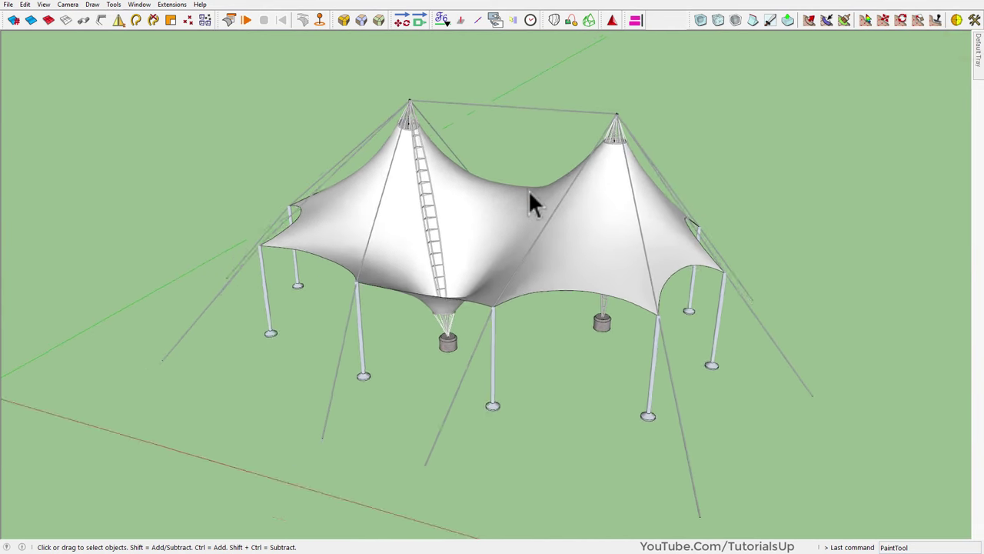